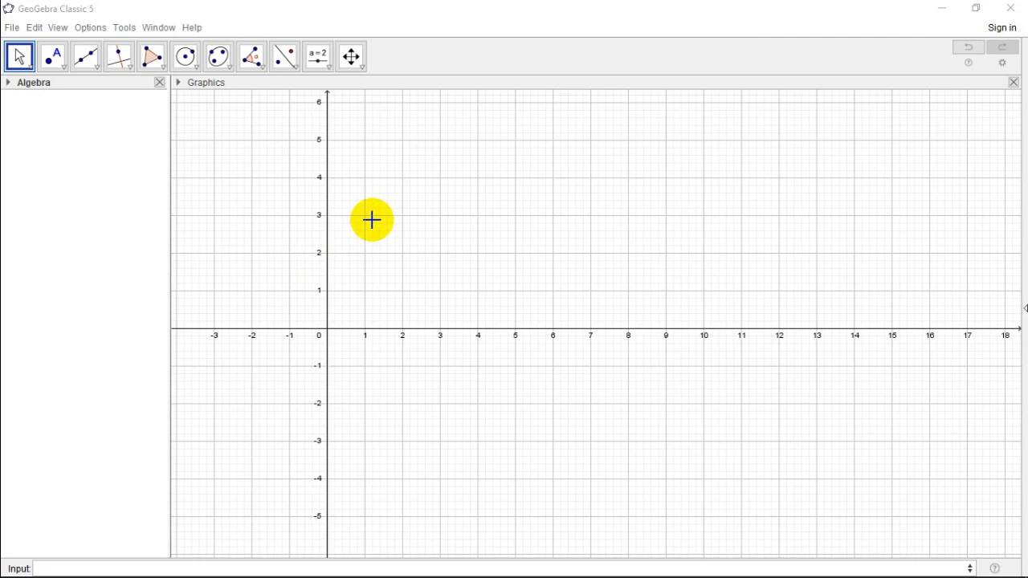
Step: Create a random number with RandomElement, picking from the list of -1 and 1
left_click(145, 567)
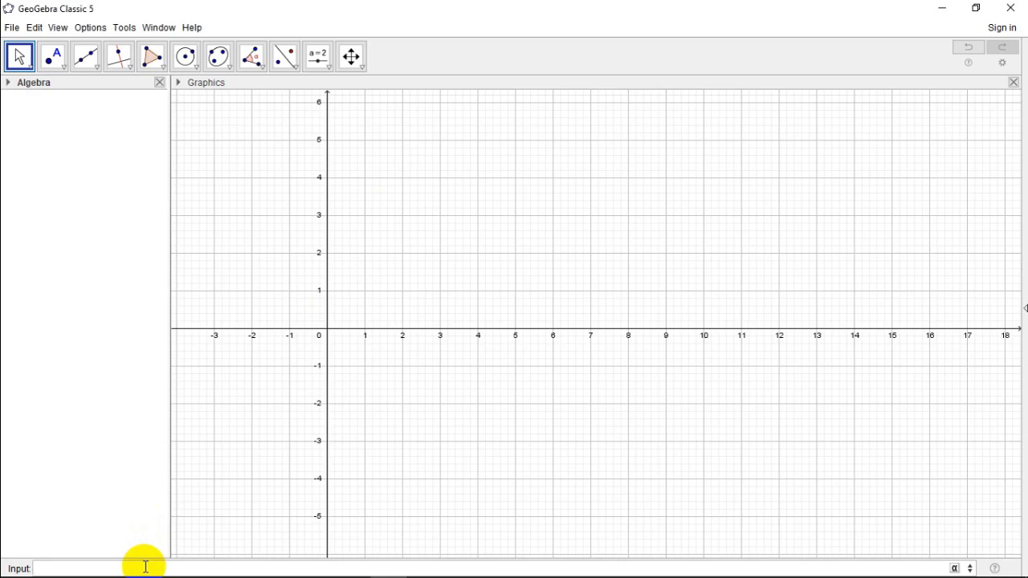
type("Rando")
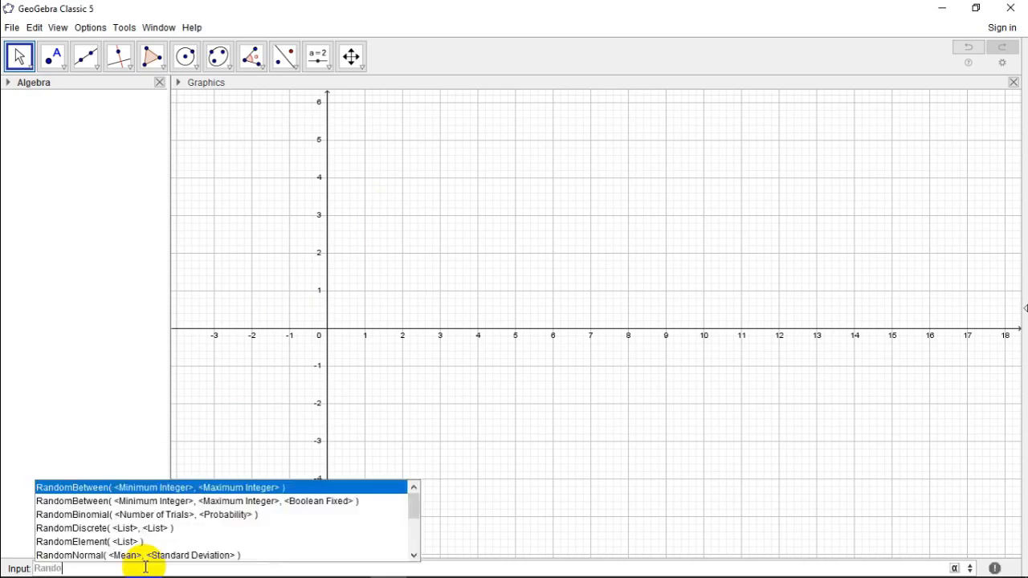
type("mE")
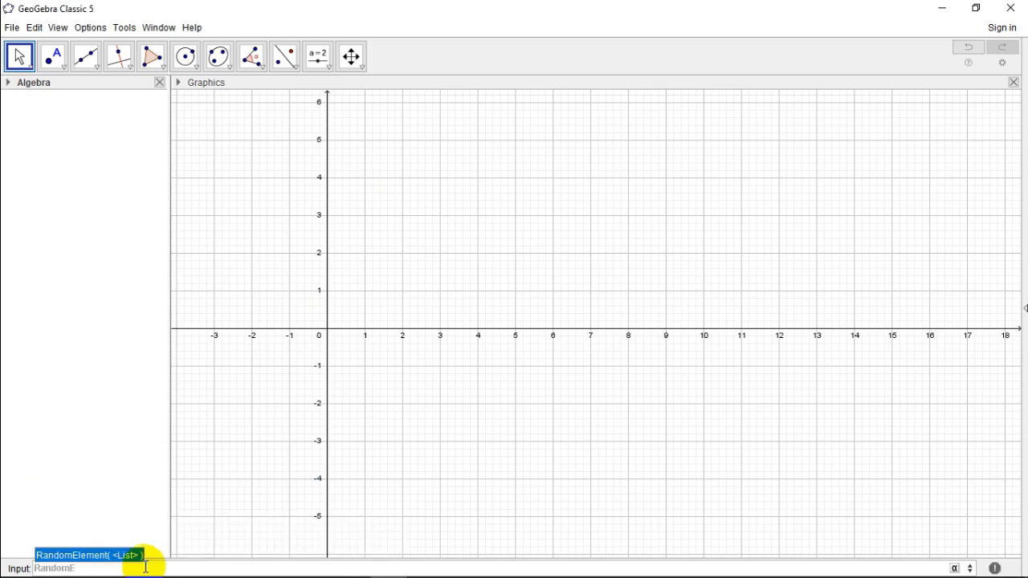
key("Return")
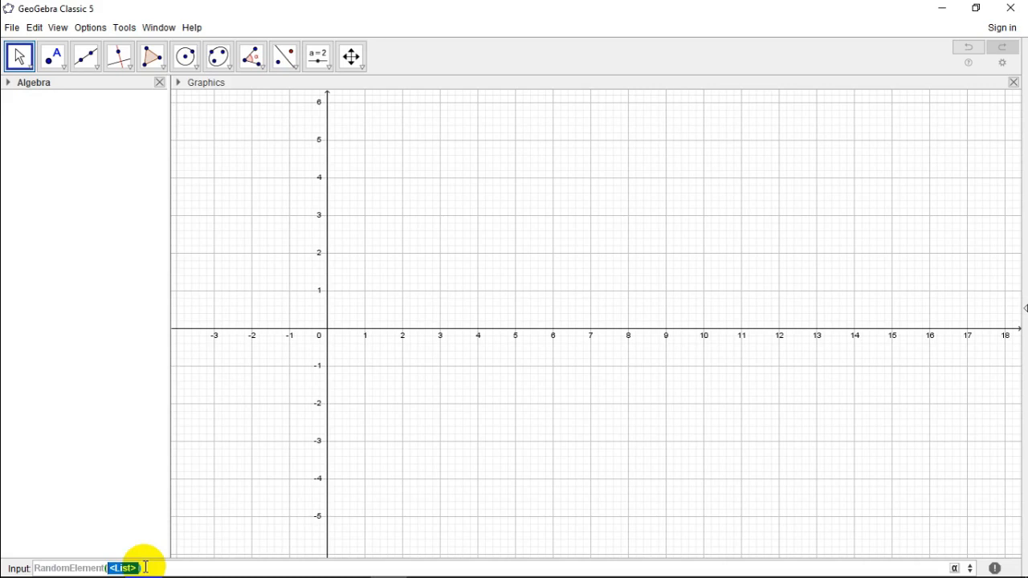
type("-1,1")
key("Return")
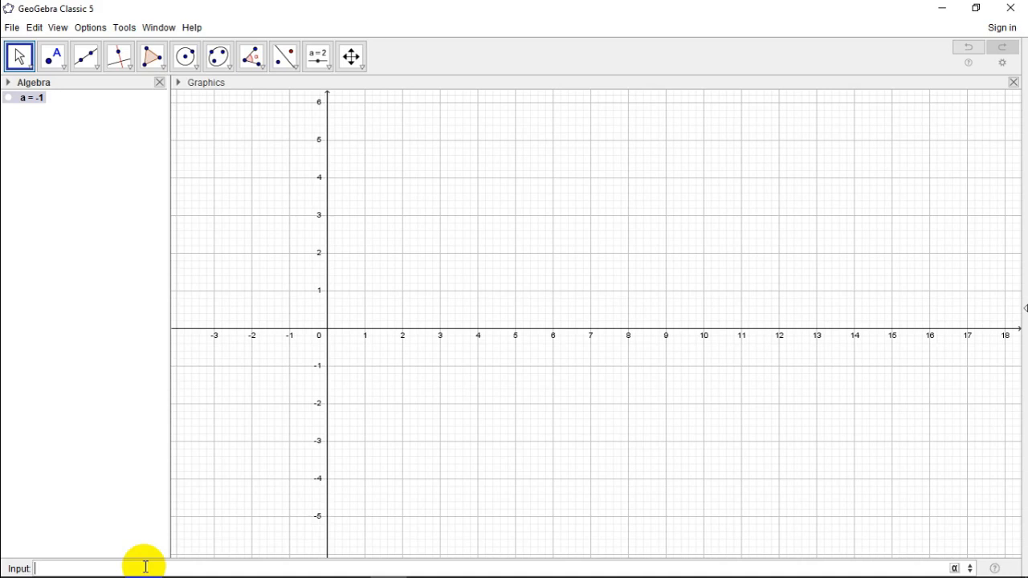
Step: Create a random integer between -2 and 2 with RandomBetween
type("Random")
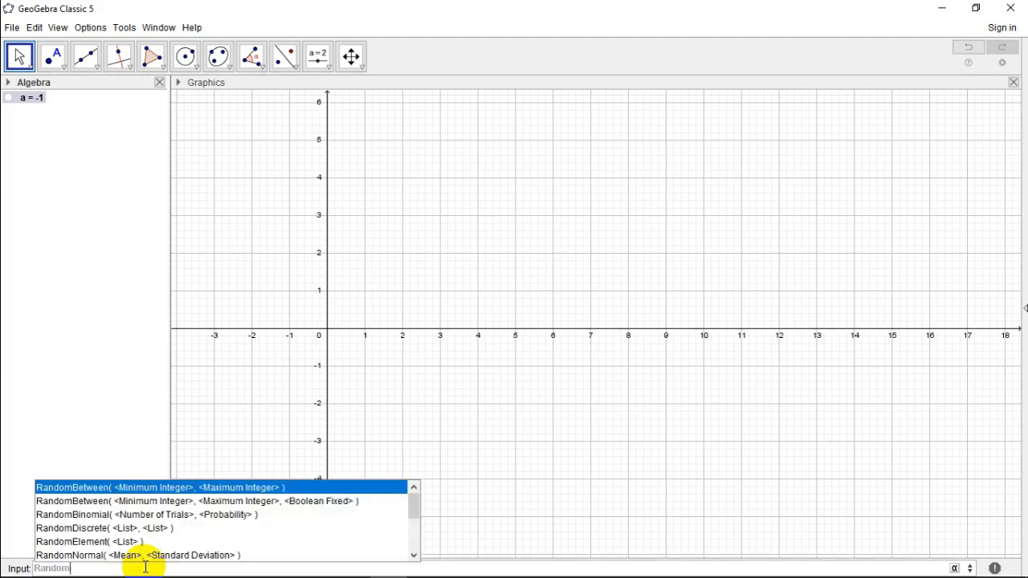
key("Return")
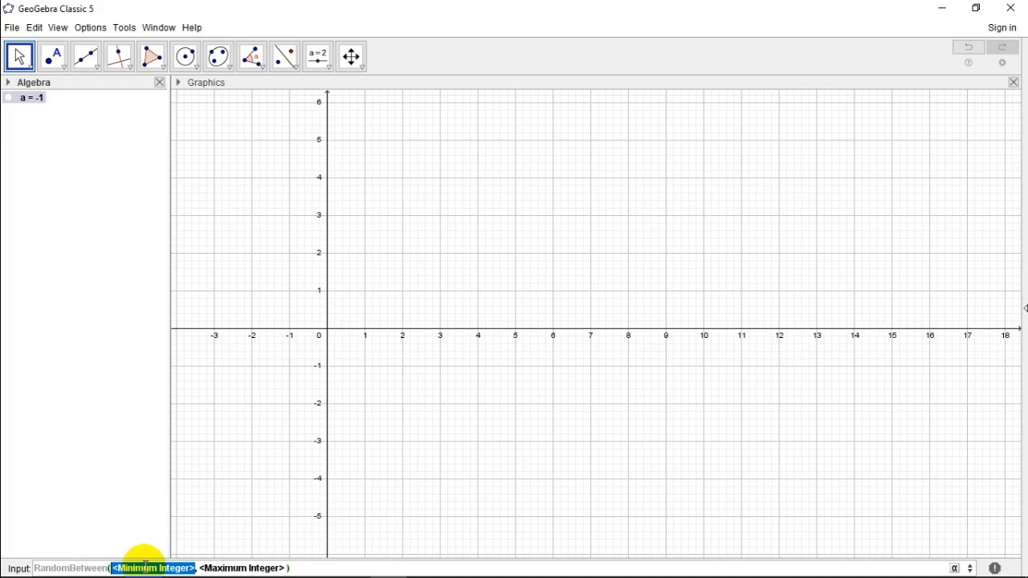
type("-2")
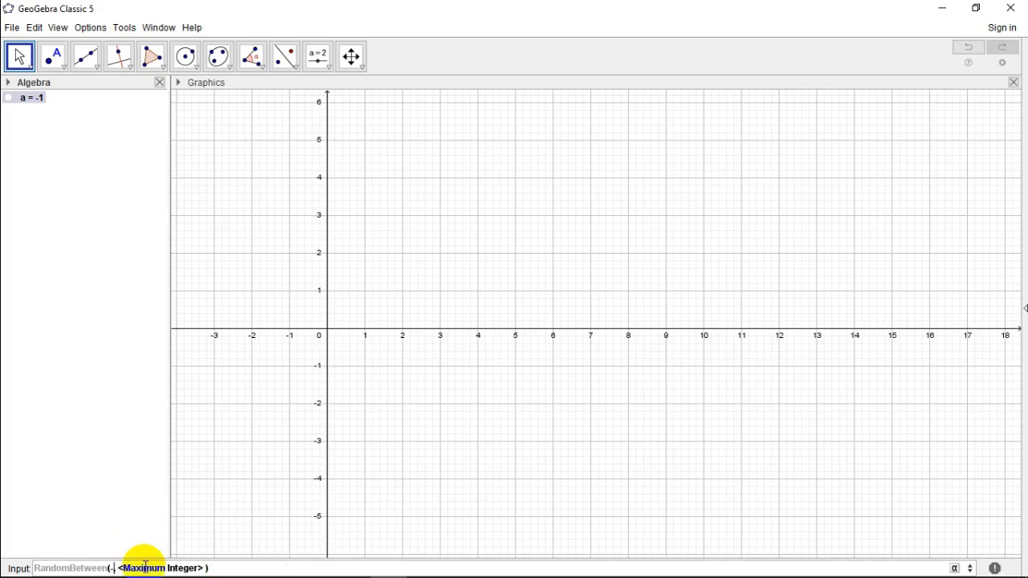
key("Tab")
type("2")
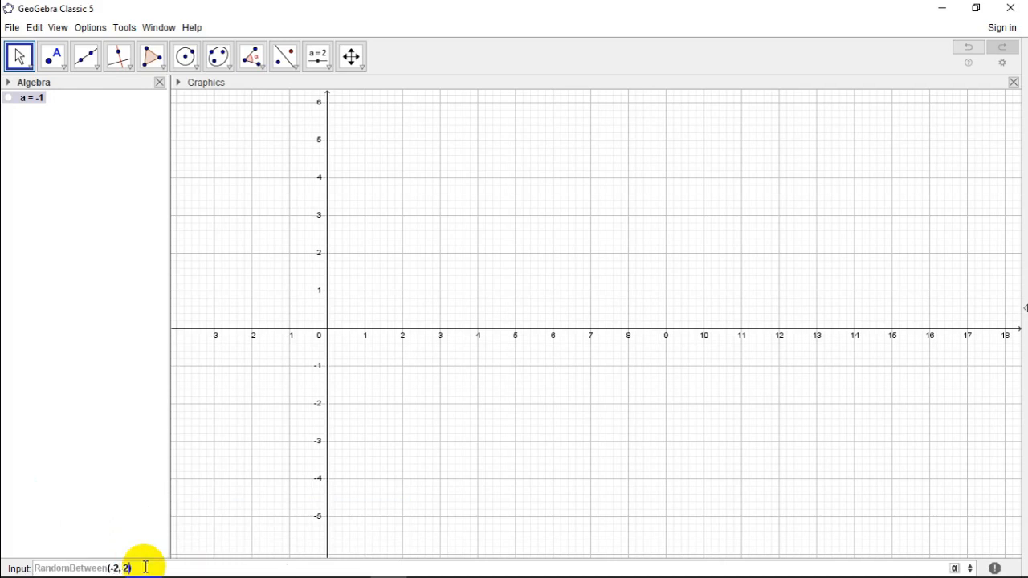
key("Return")
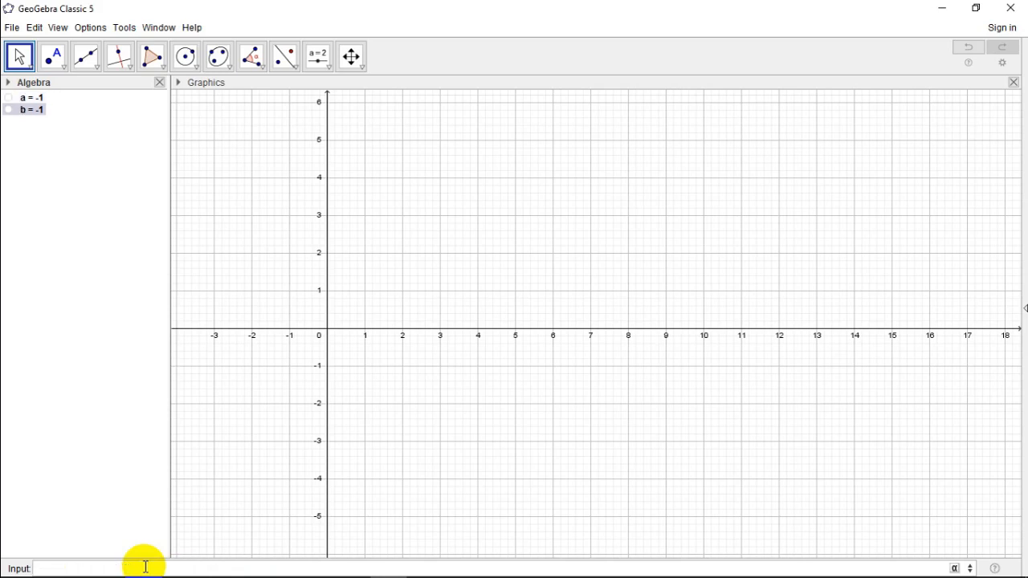
Step: Create another random integer with RandomBetween, using -3 as minimum and 3 as maximum
type("Random")
key("Return")
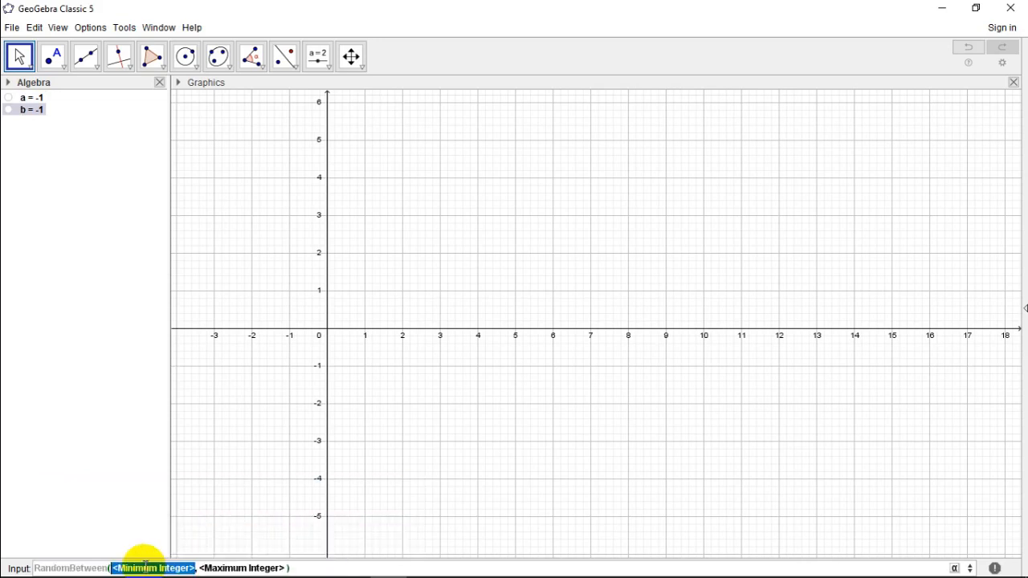
type("-3")
key("Tab")
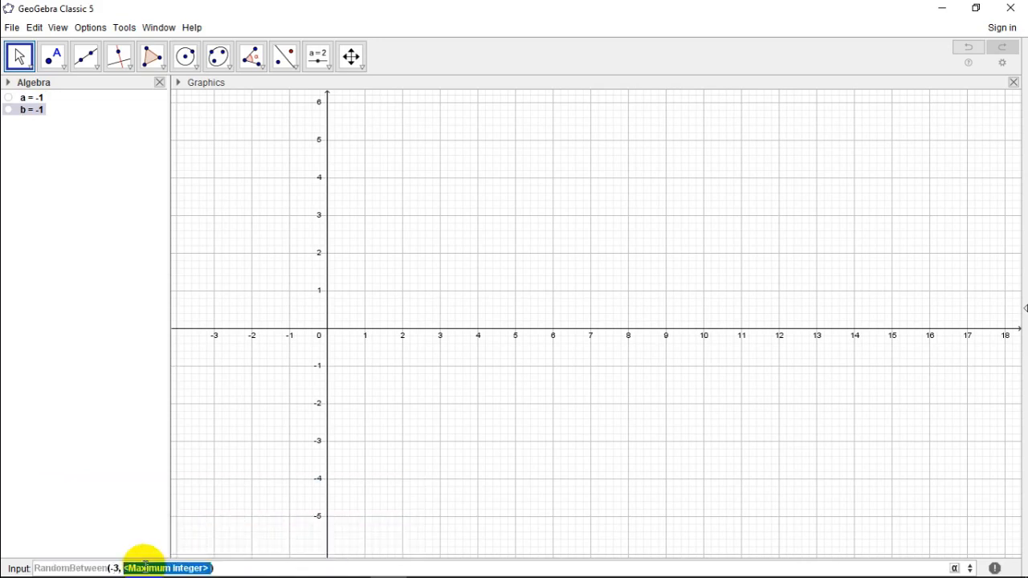
type("3")
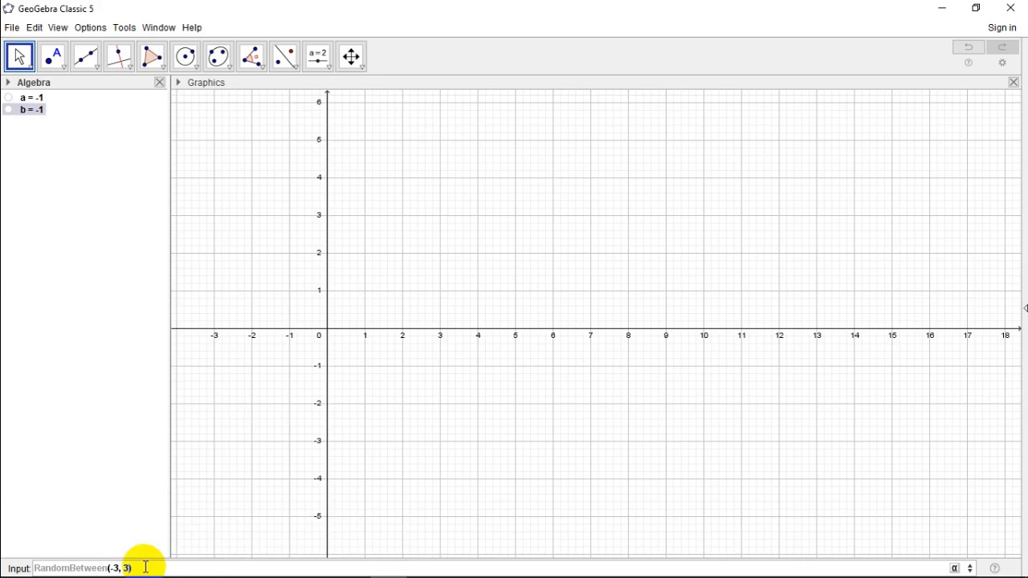
key("Return")
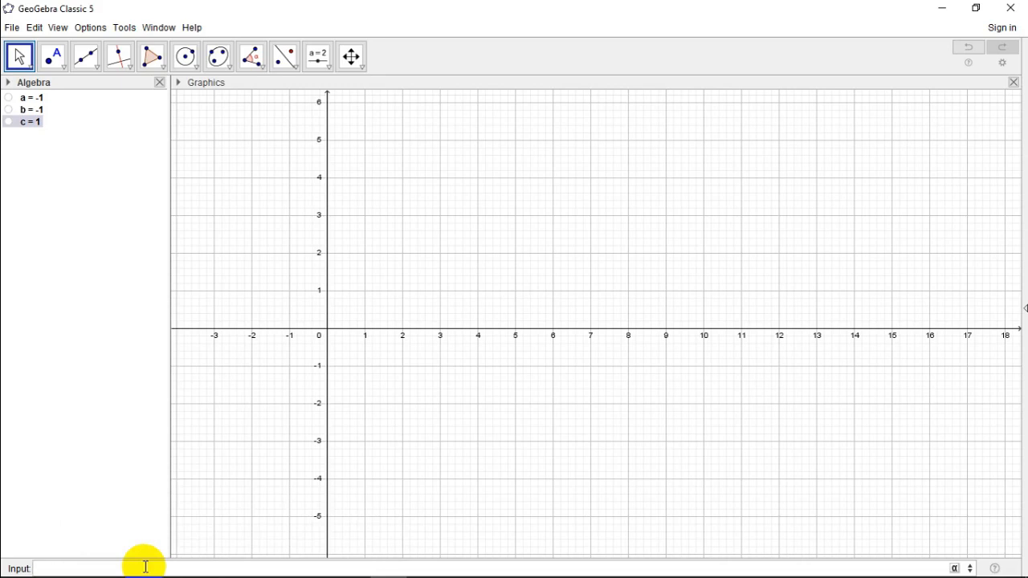
Step: Create a fourth random number with RandomBetween, ranging from -4 to 4
type("Random")
key("Return")
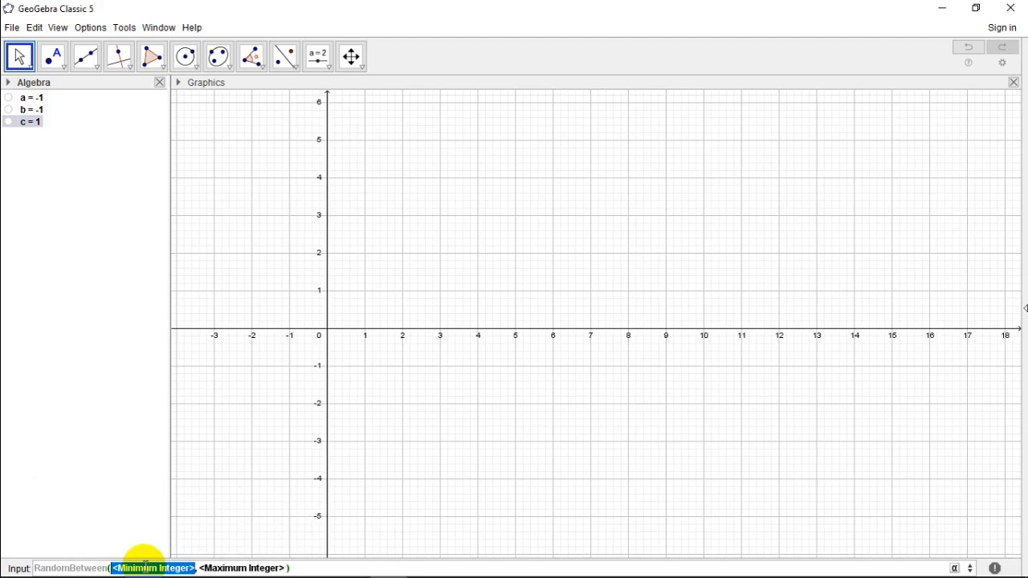
type("-4")
key("Tab")
type("4")
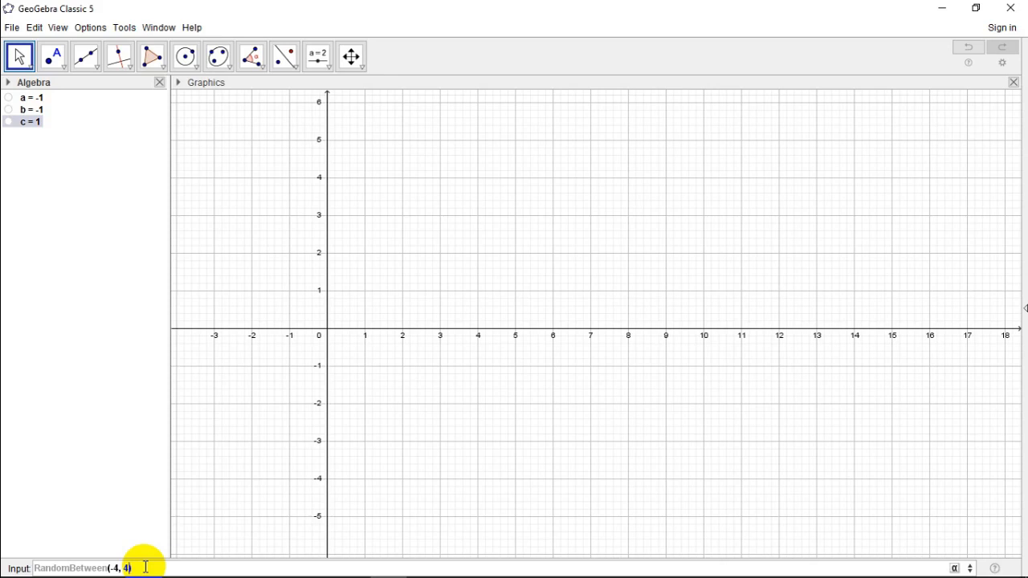
key("Return")
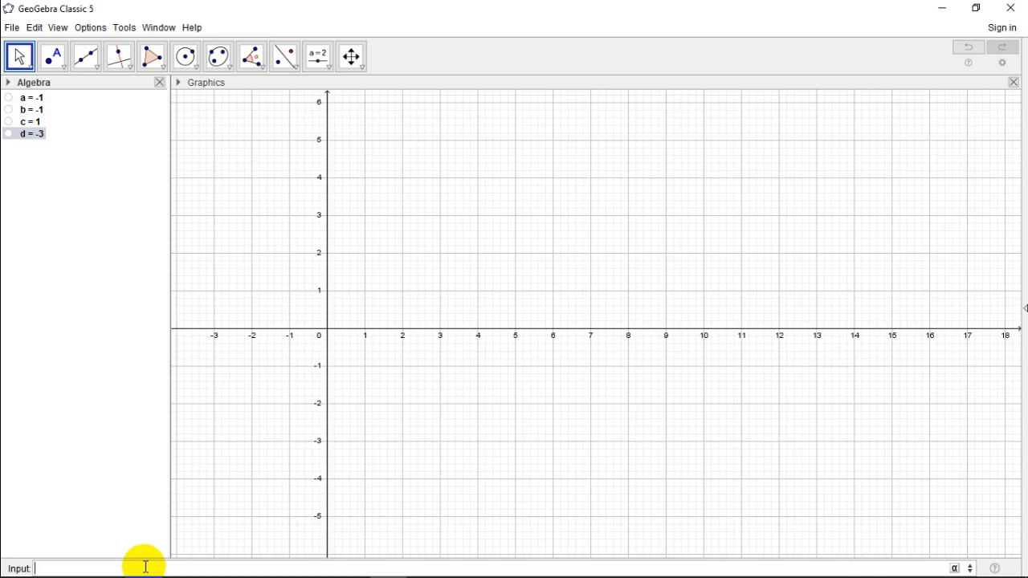
Step: Define the cubic function f(x)=ax^3+bx^2+cx+d and widen the Algebra view to fit its full expression
type("f(x)=ax")
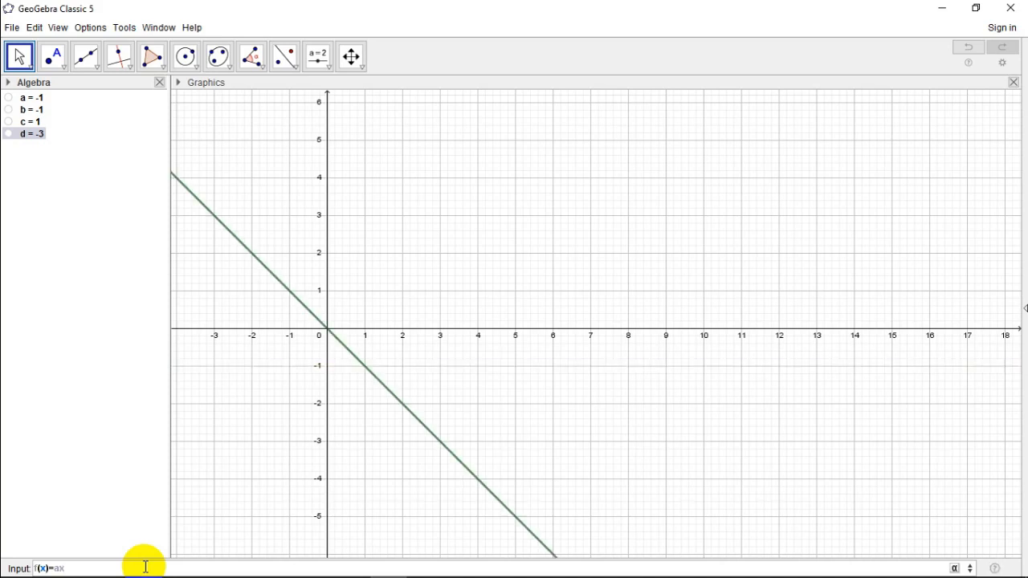
type("^3")
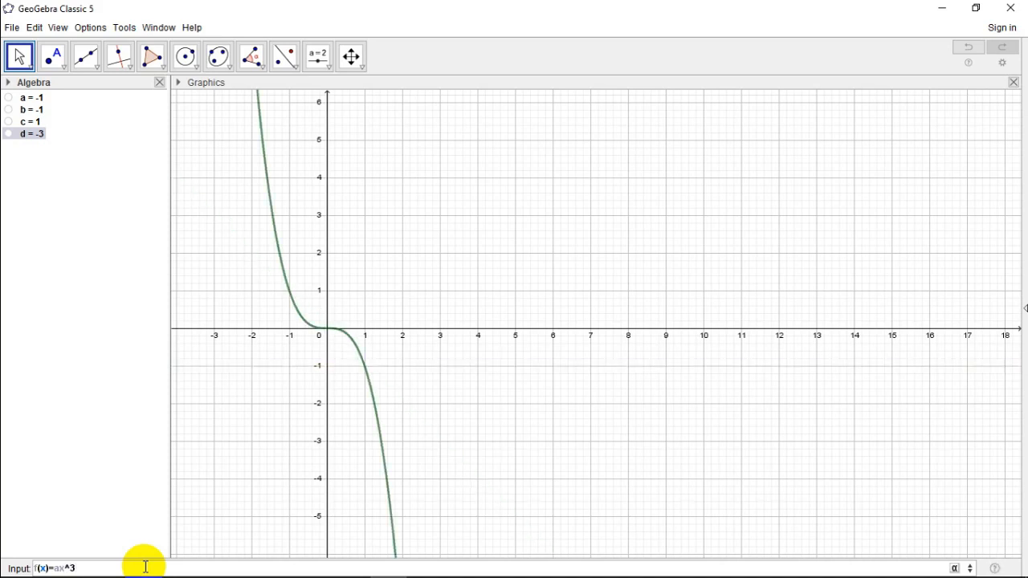
type("+bx")
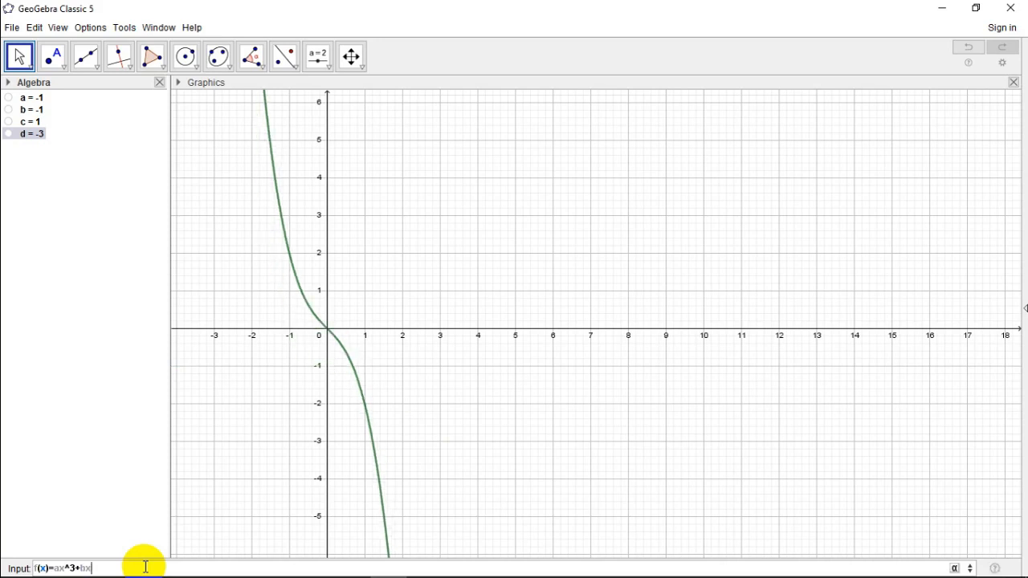
type("+")
key("BackSpace")
key("BackSpace")
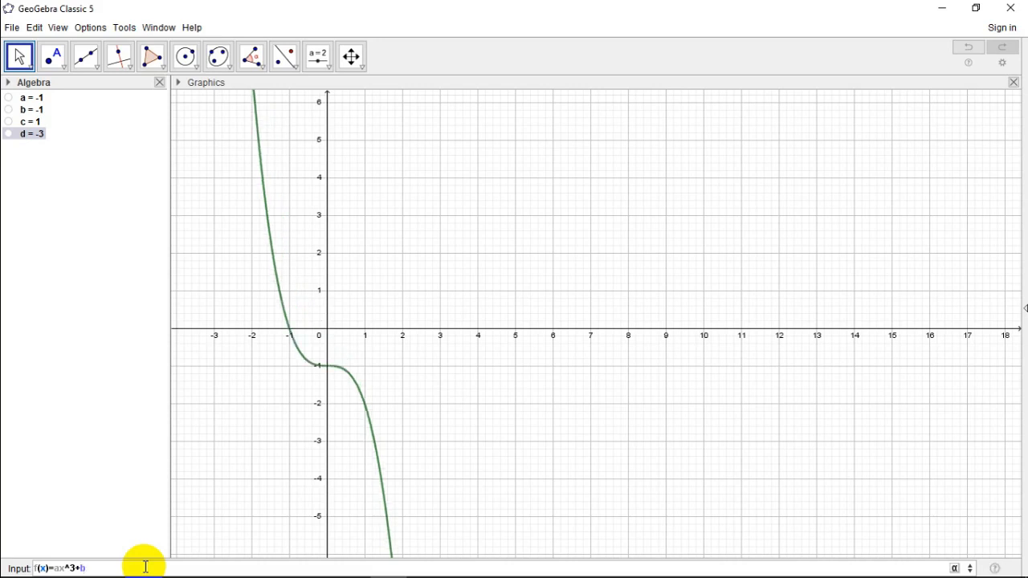
type("x^")
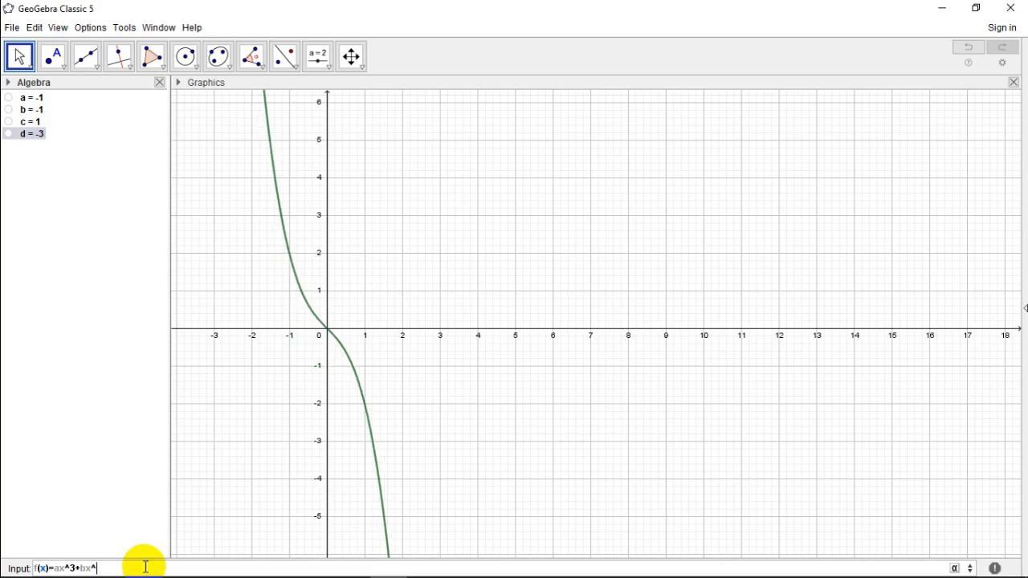
type("2+")
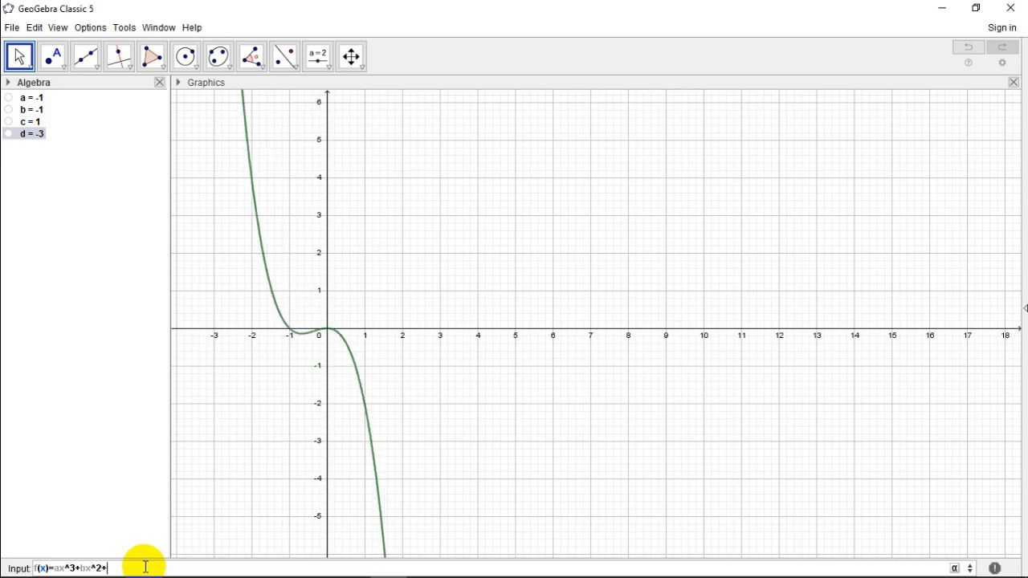
type("cx+d")
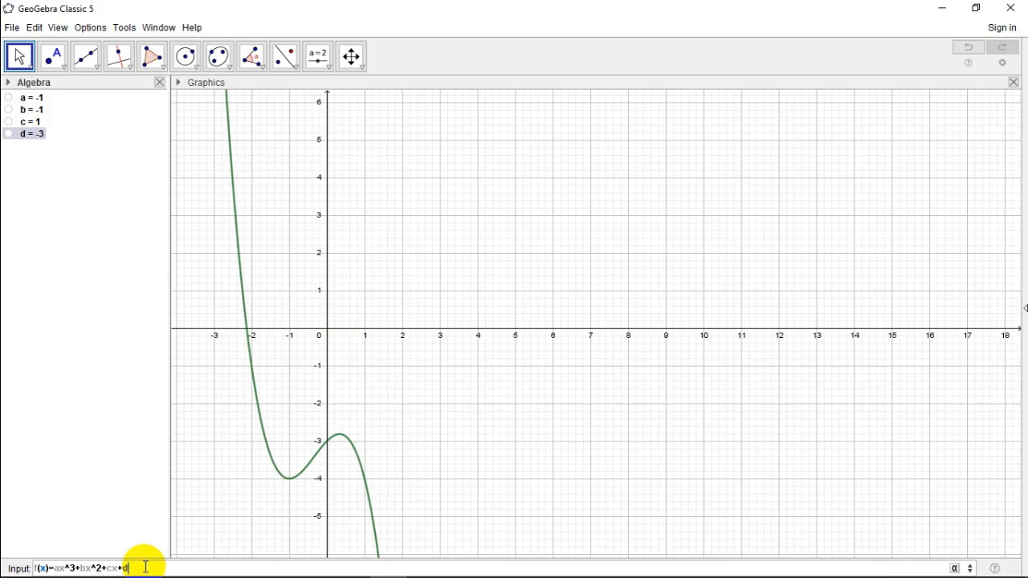
key("Return")
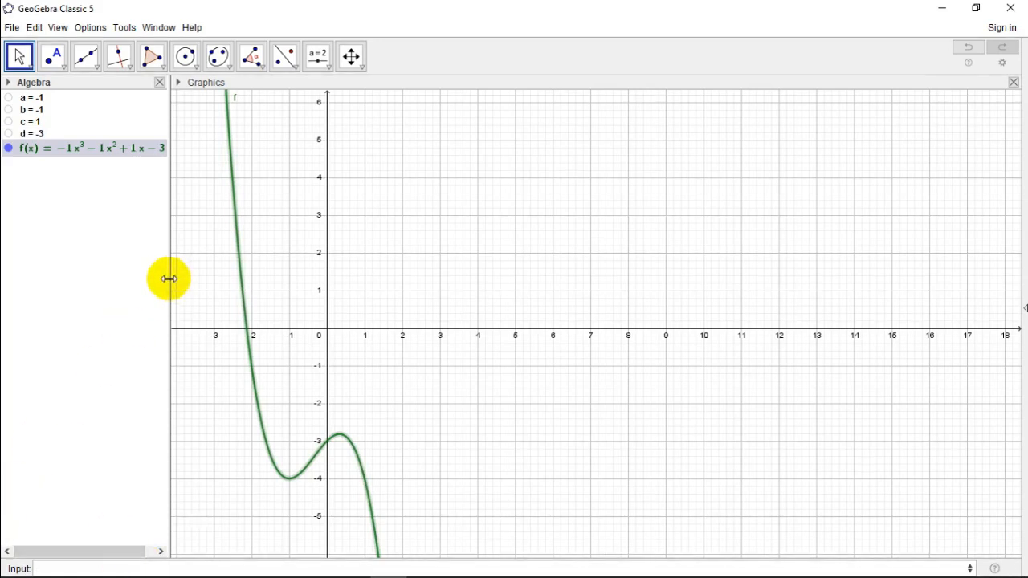
left_click_drag(168, 278, 204, 277)
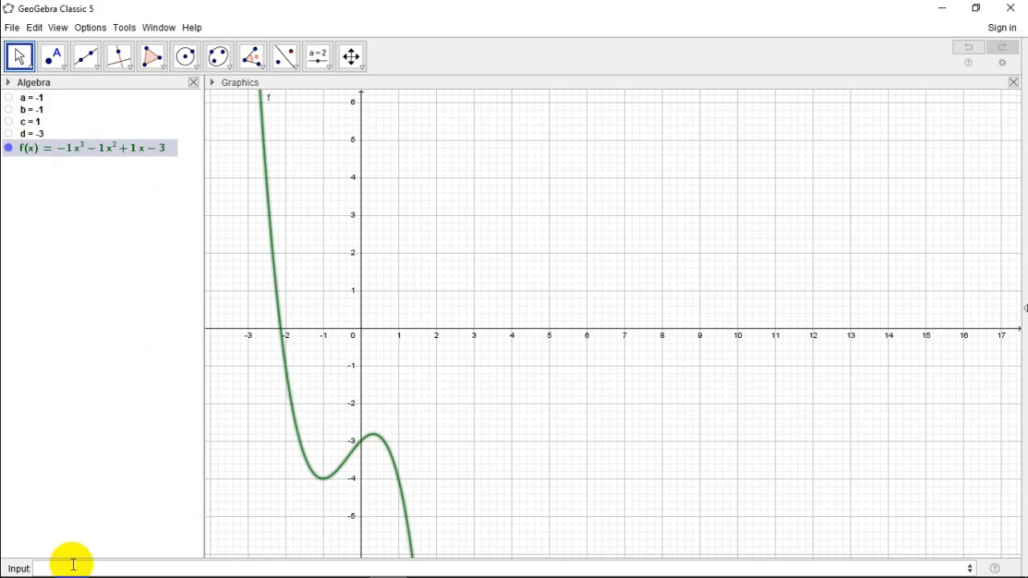
Step: Create a simplified version of f with Simplify(f) and hide the original function f
left_click(71, 565)
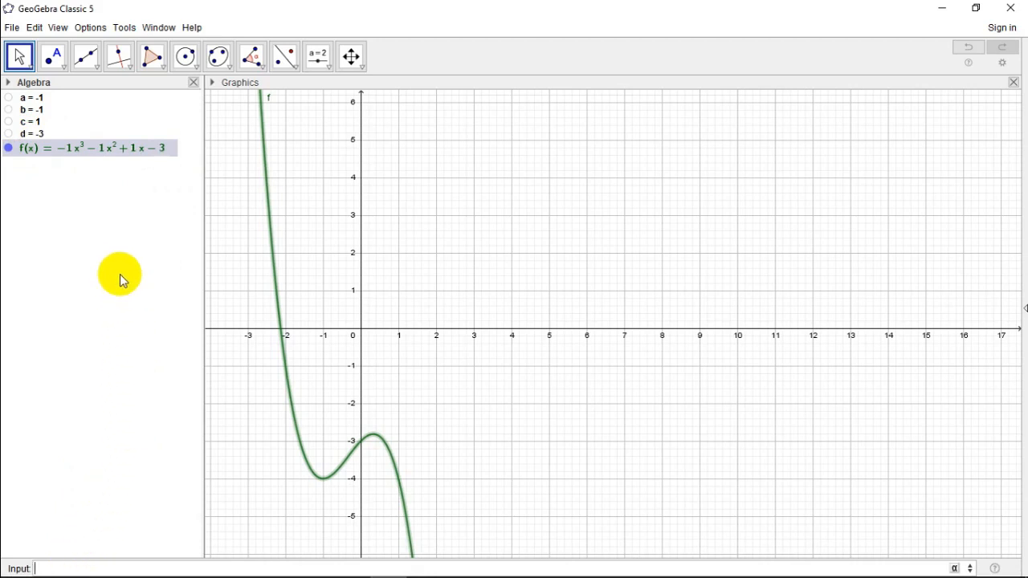
type("simpli")
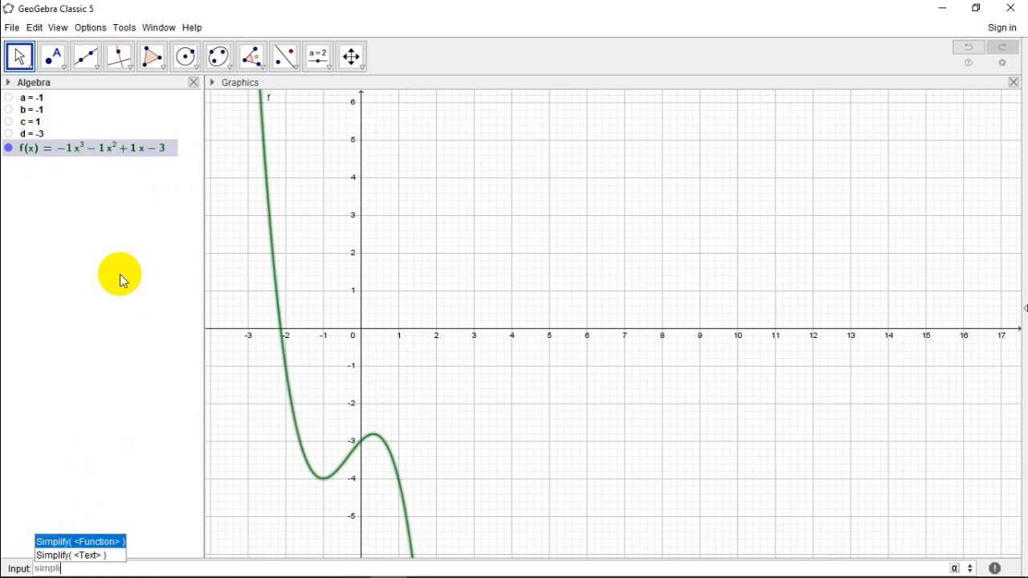
key("Return")
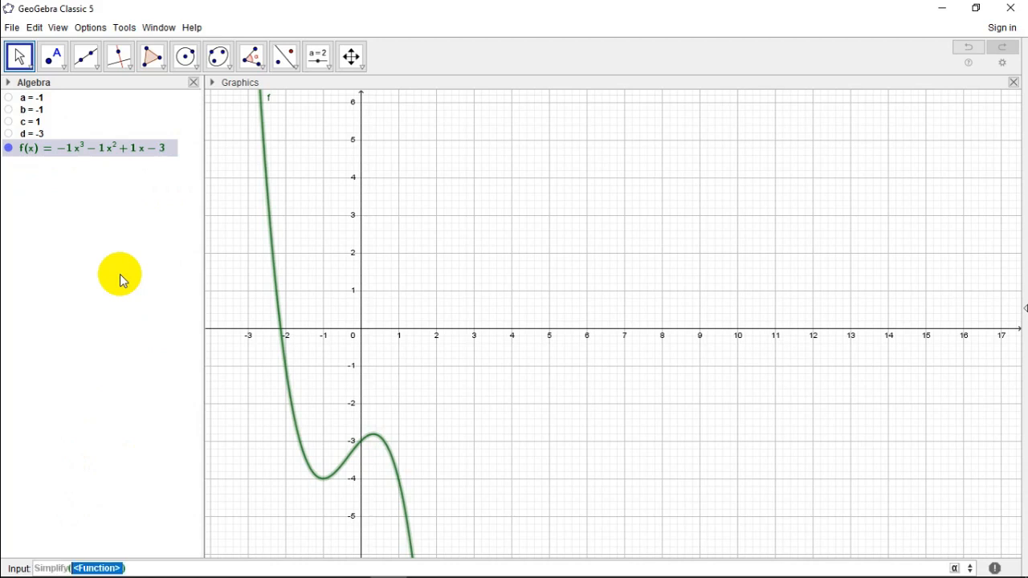
type("f")
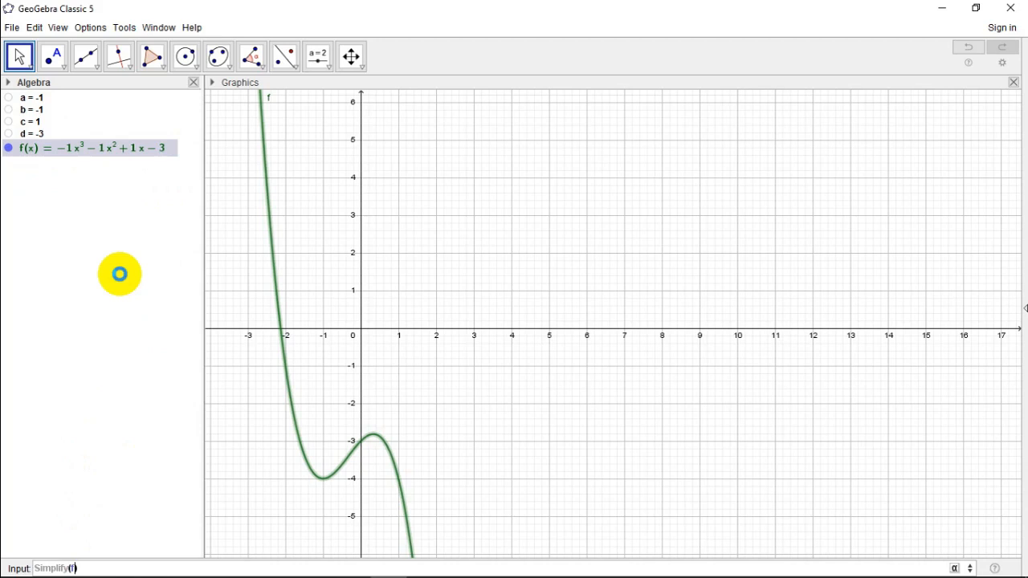
key("Return")
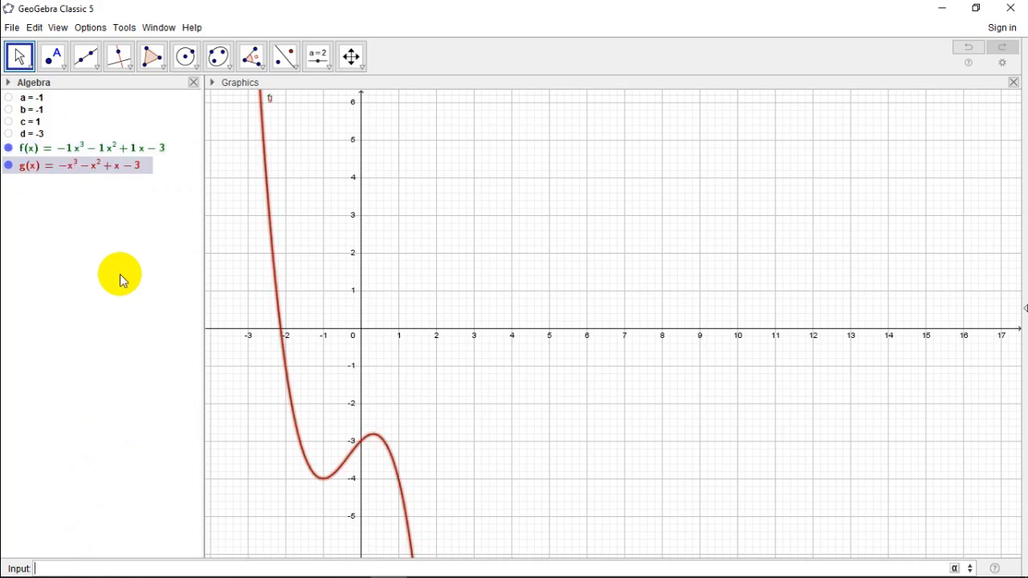
left_click(9, 150)
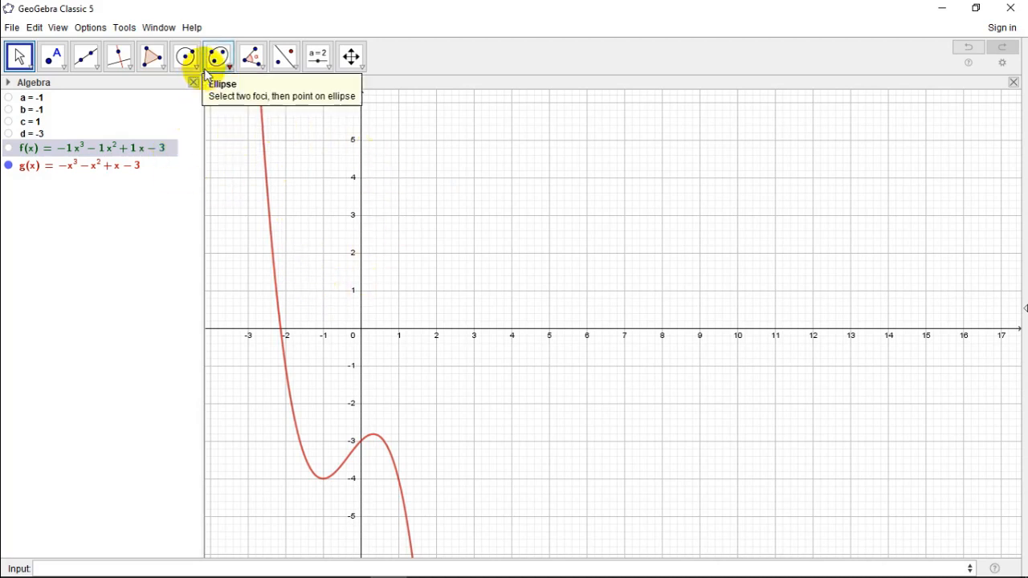
Step: Open the Graphics 2 view and set the simplified function g to display only there, not in Graphics or 3D Graphics
left_click(59, 29)
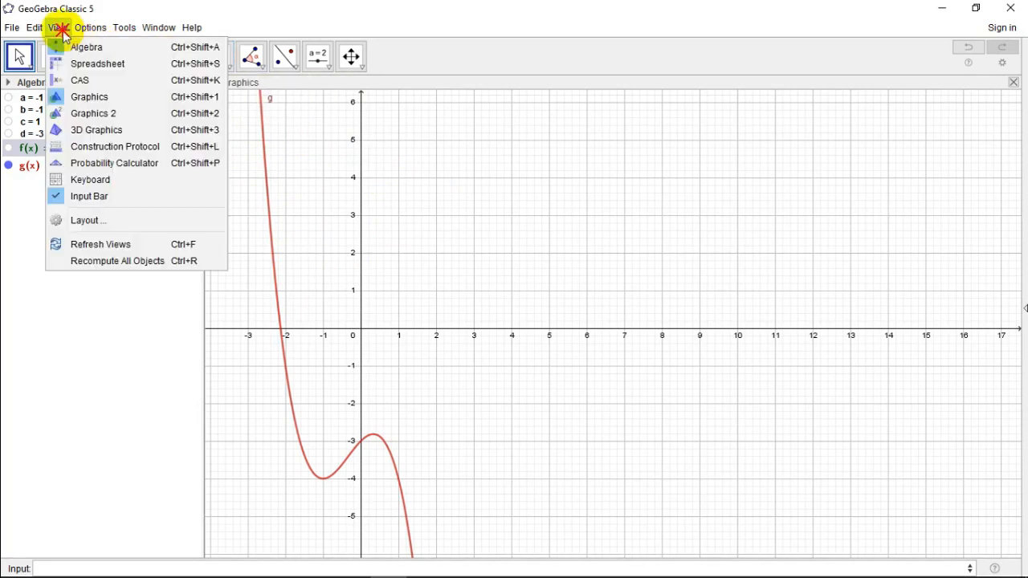
left_click(96, 115)
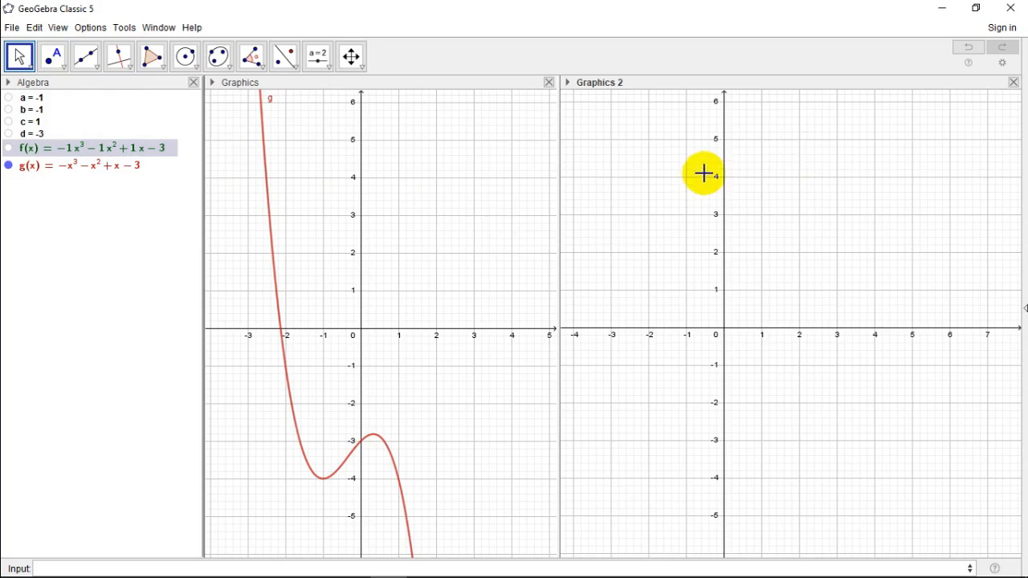
right_click(271, 230)
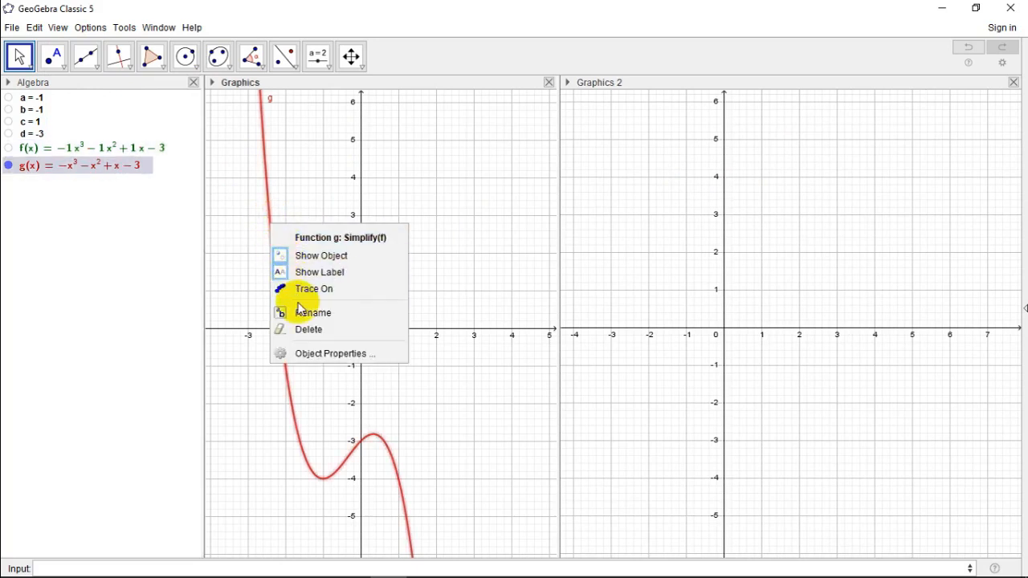
left_click(309, 354)
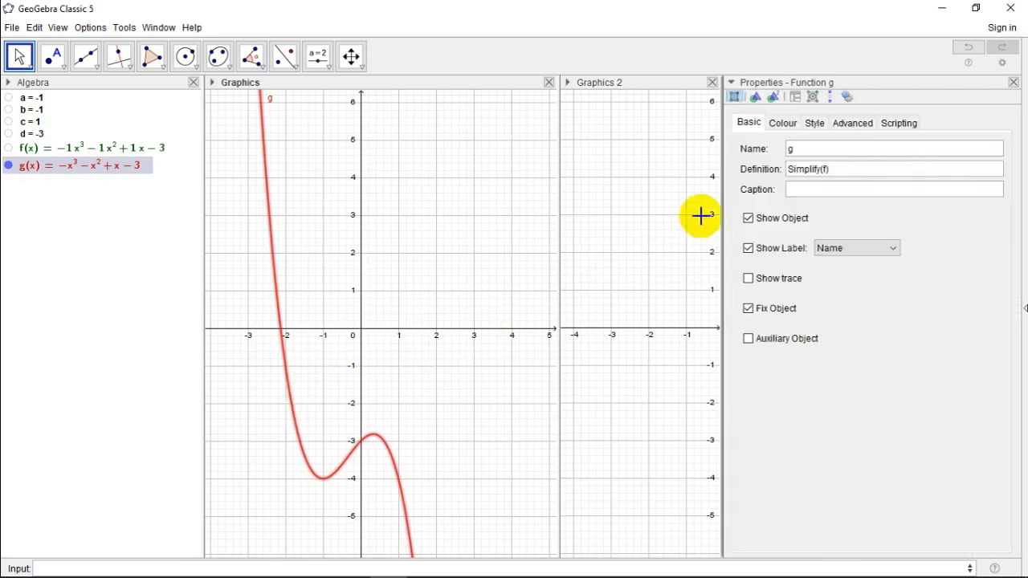
left_click(846, 125)
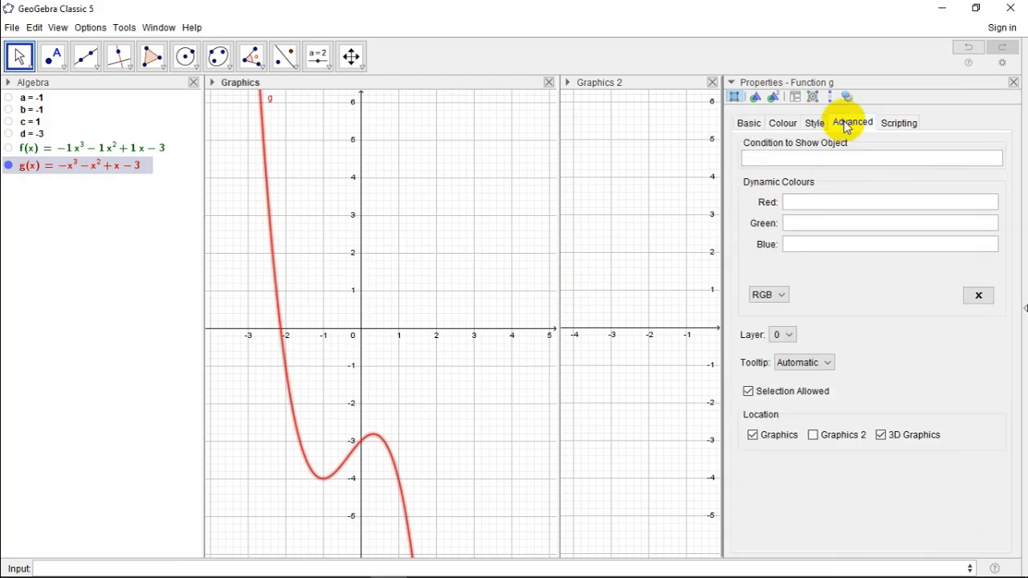
left_click(752, 437)
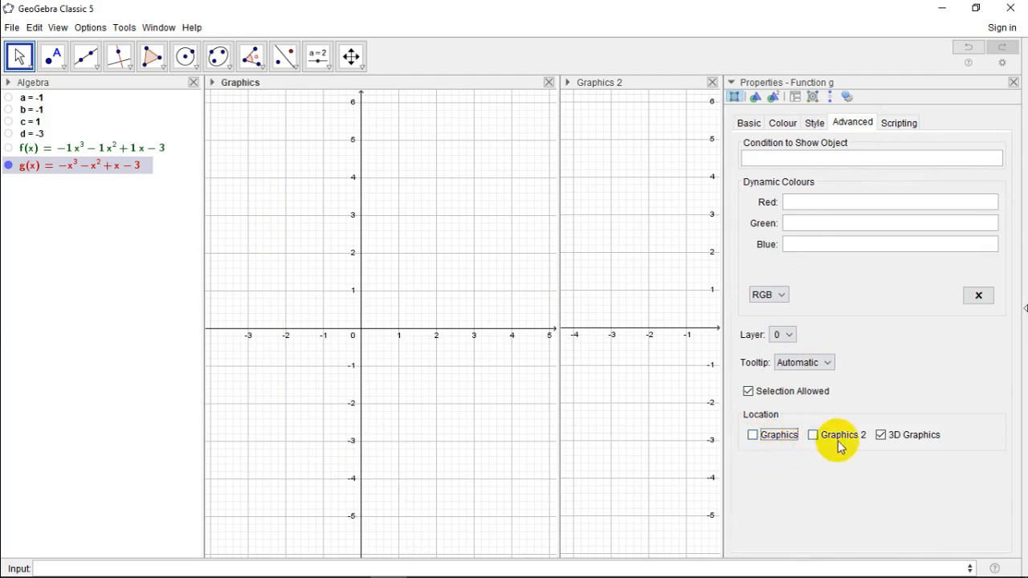
left_click(881, 436)
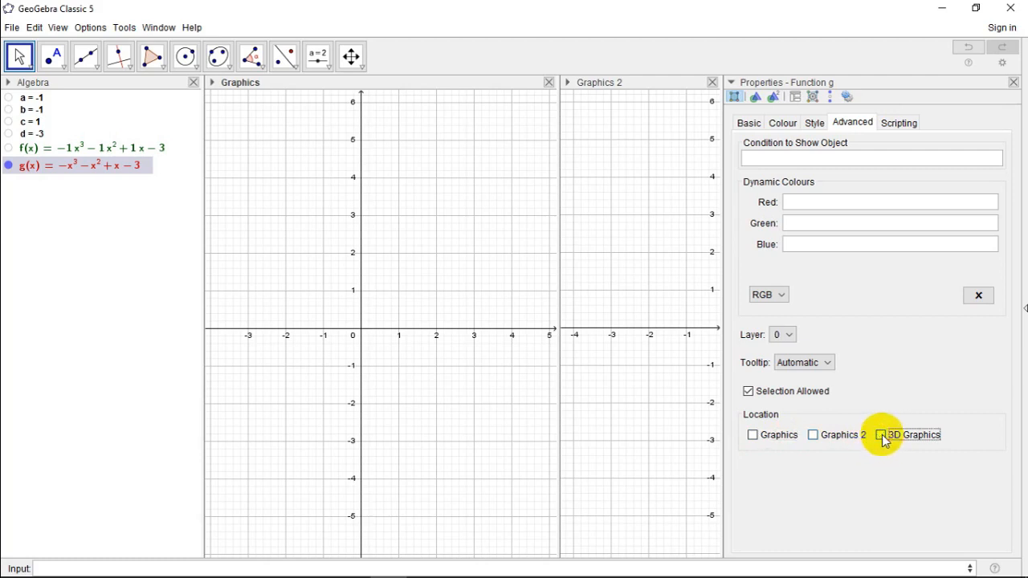
left_click(814, 438)
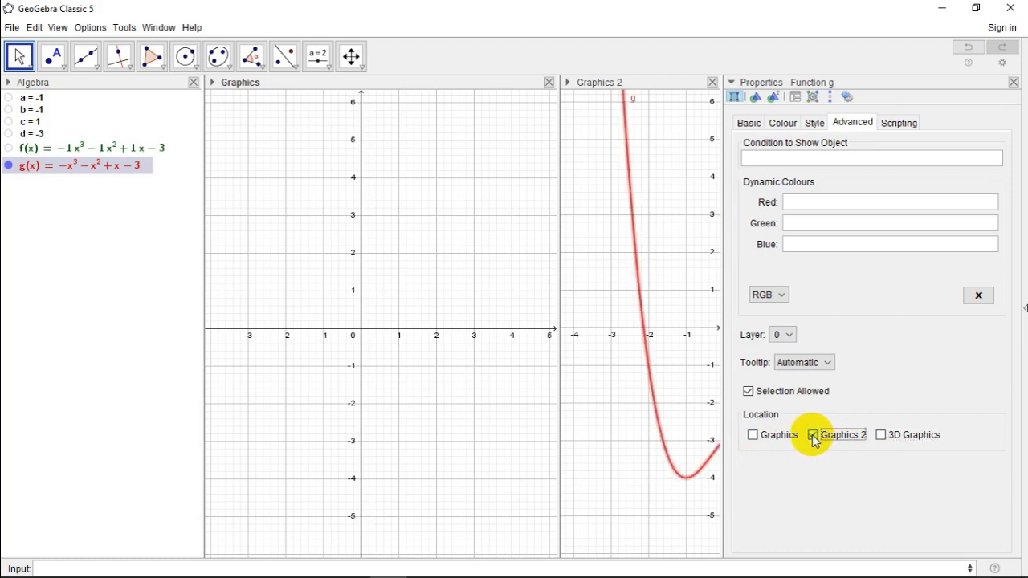
left_click(1013, 84)
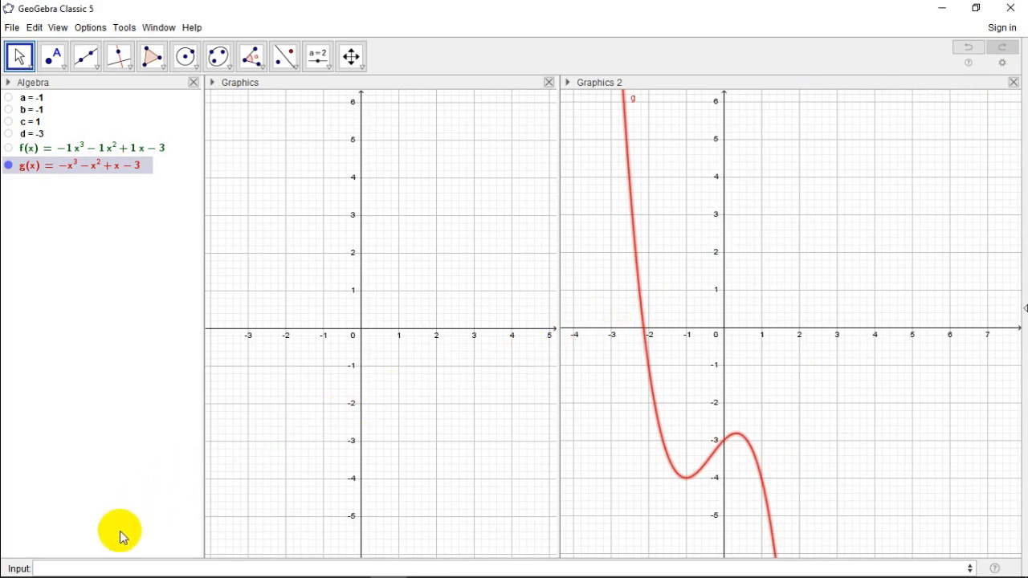
Step: Define point A=(d,f(d)) on the cubic function
left_click(90, 566)
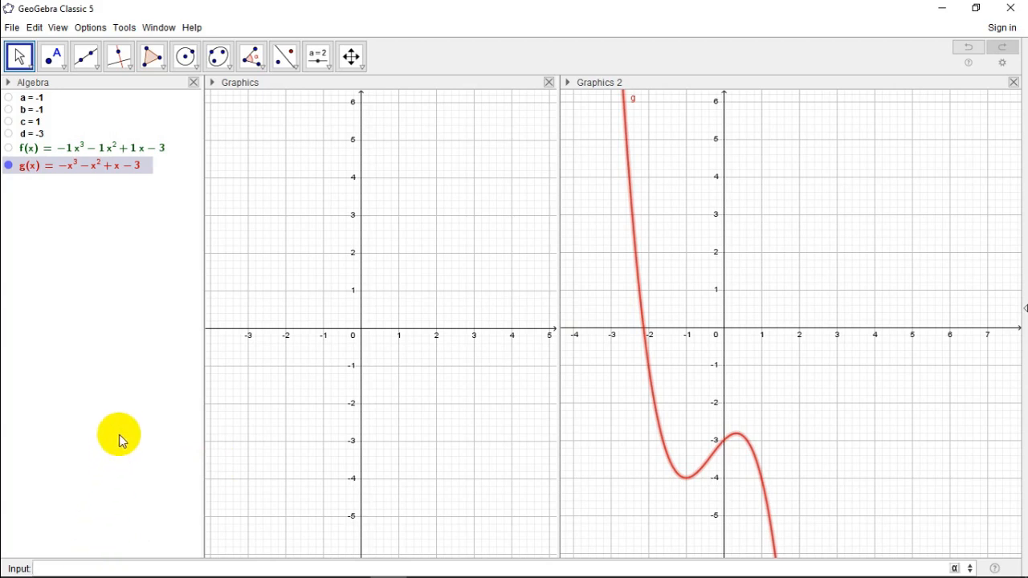
type("A=(d,f(d")
key("Return")
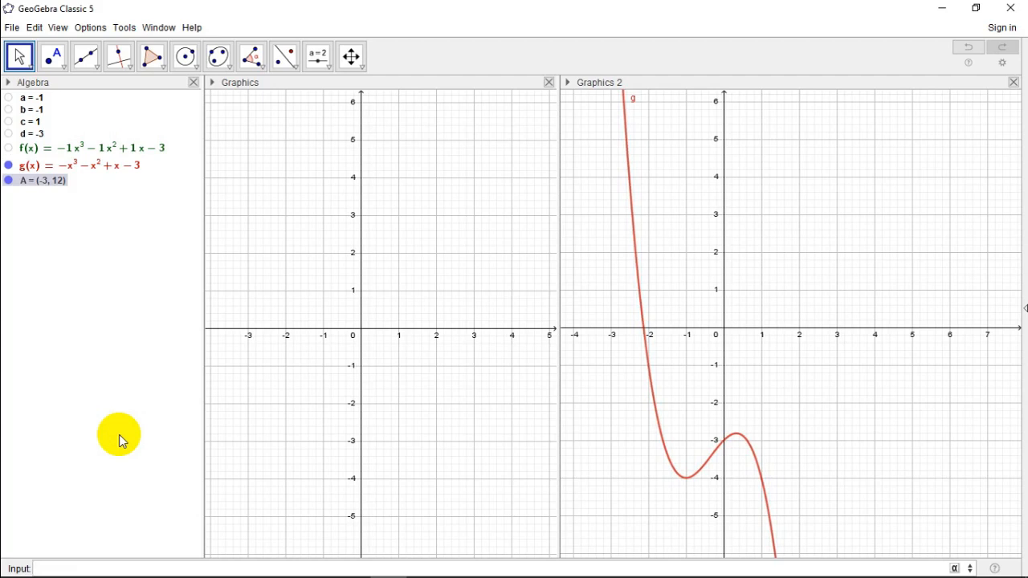
Step: Set point A's location to Graphics 2 only, removing it from Graphics and 3D Graphics
right_click(45, 190)
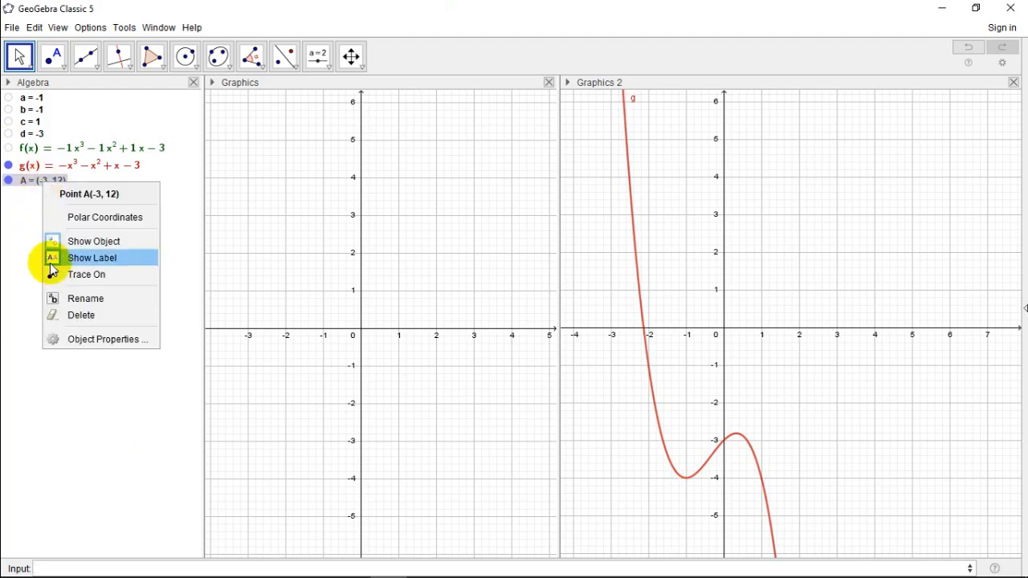
left_click(86, 339)
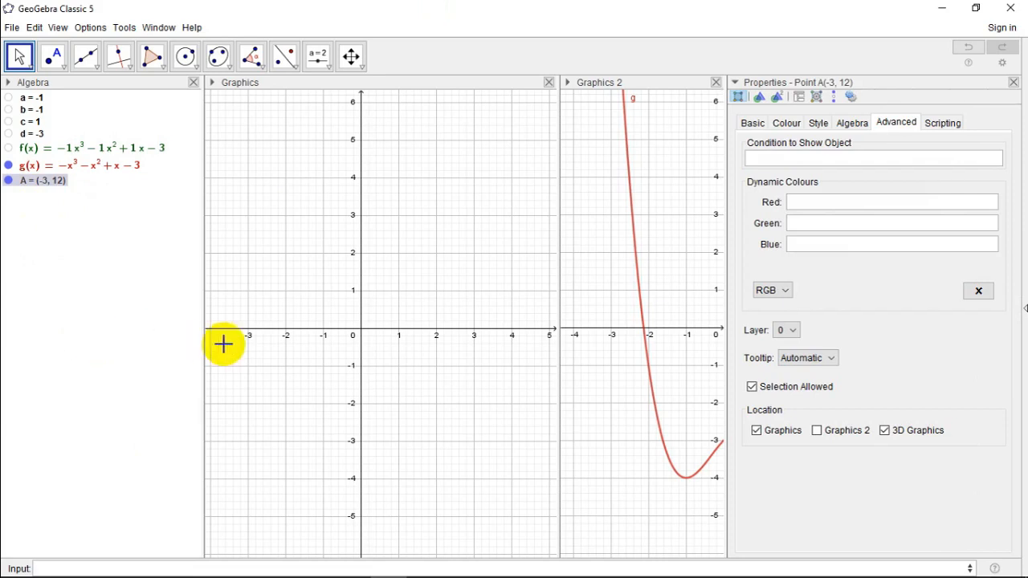
left_click(756, 433)
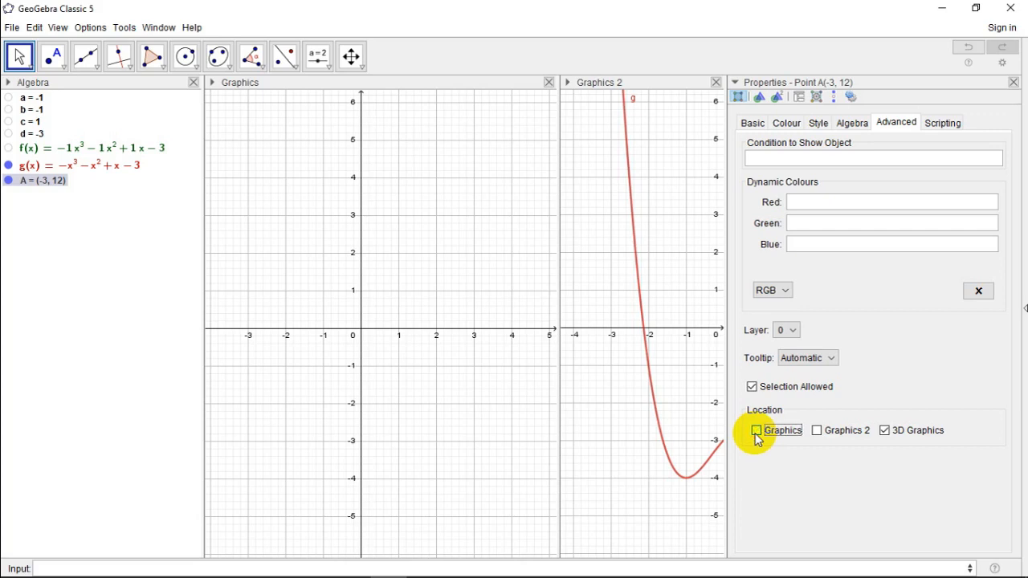
left_click(885, 434)
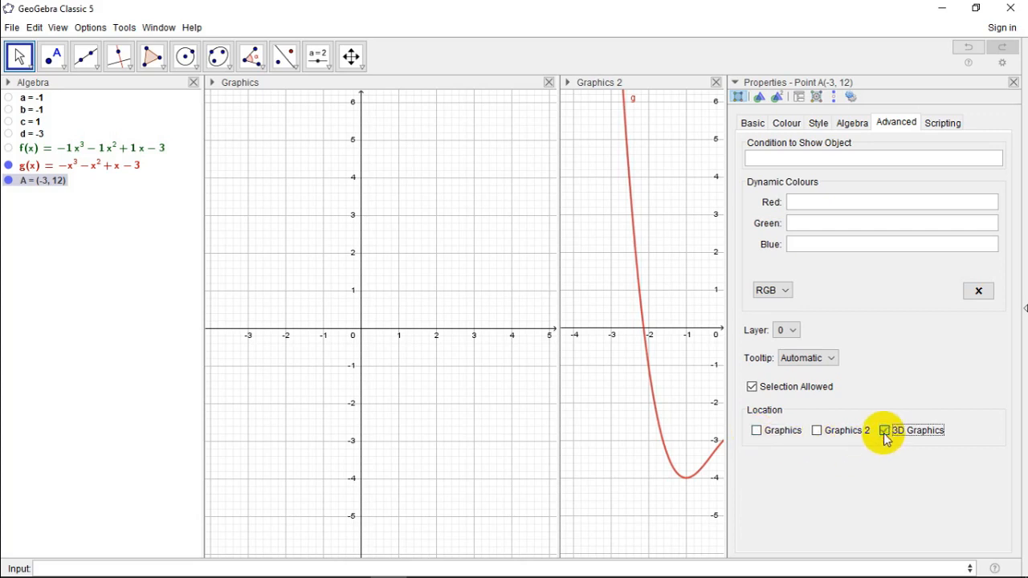
left_click(817, 433)
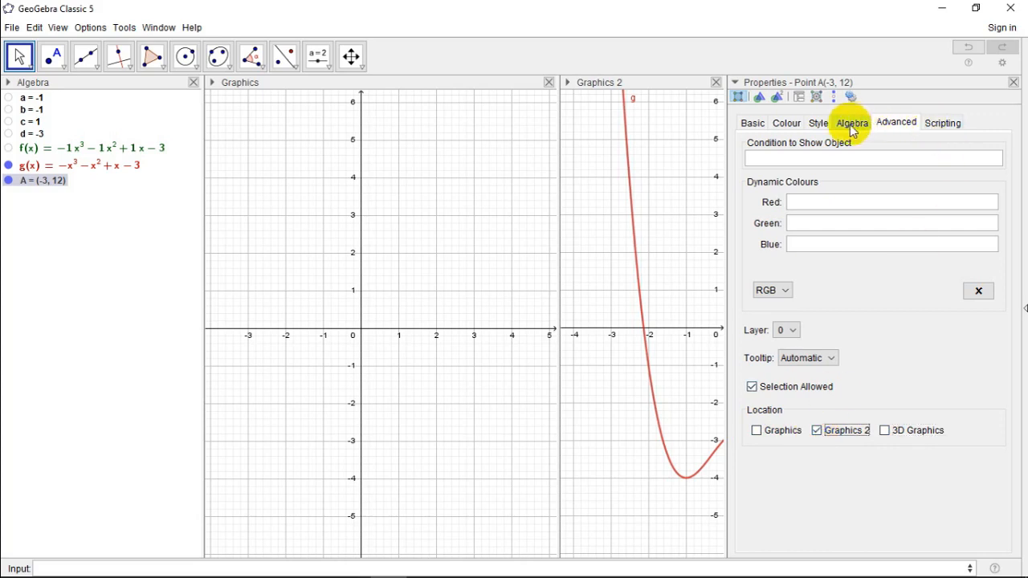
Step: Change point A's label to show its value and close its properties
left_click(752, 124)
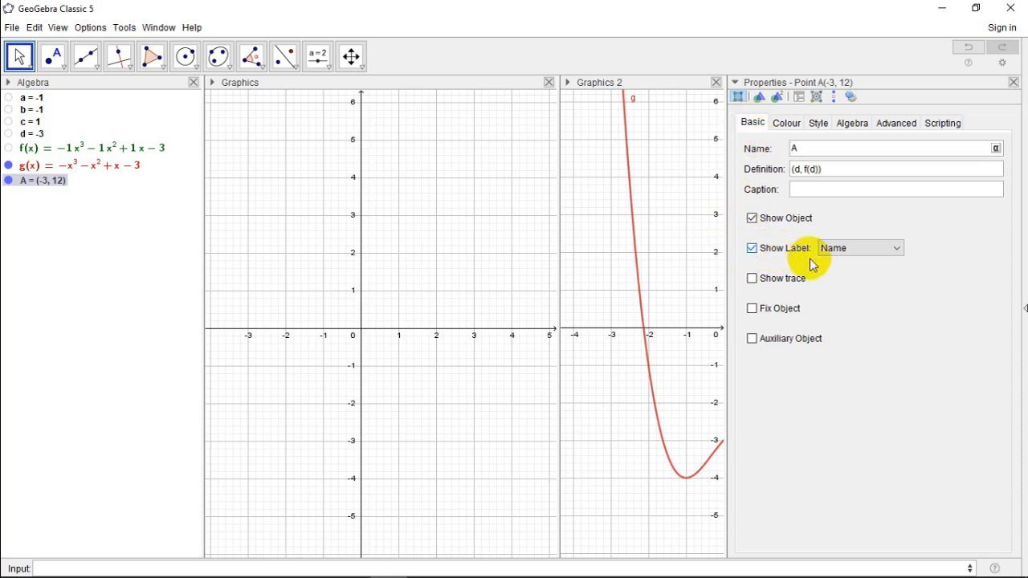
left_click(897, 250)
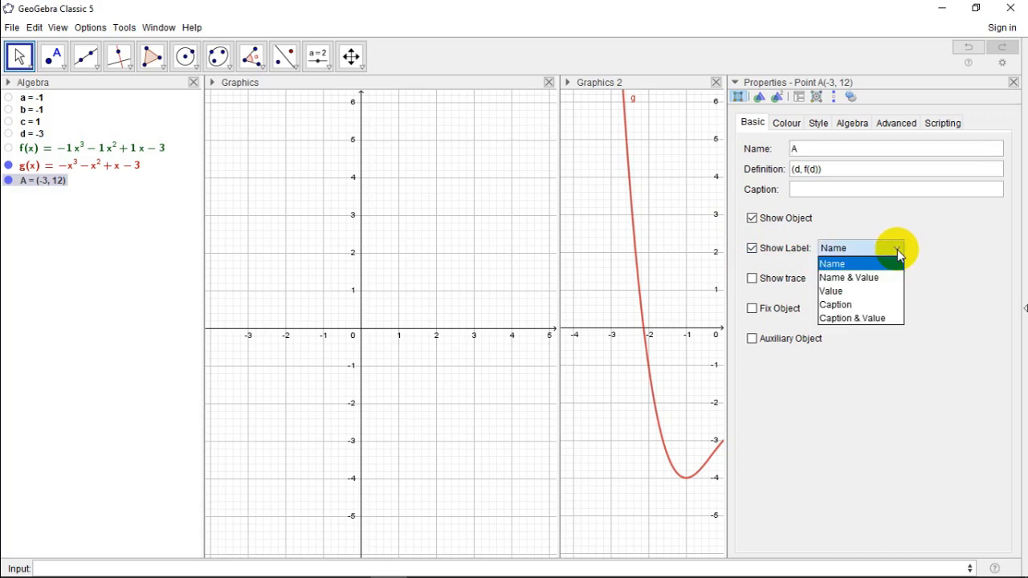
left_click(856, 292)
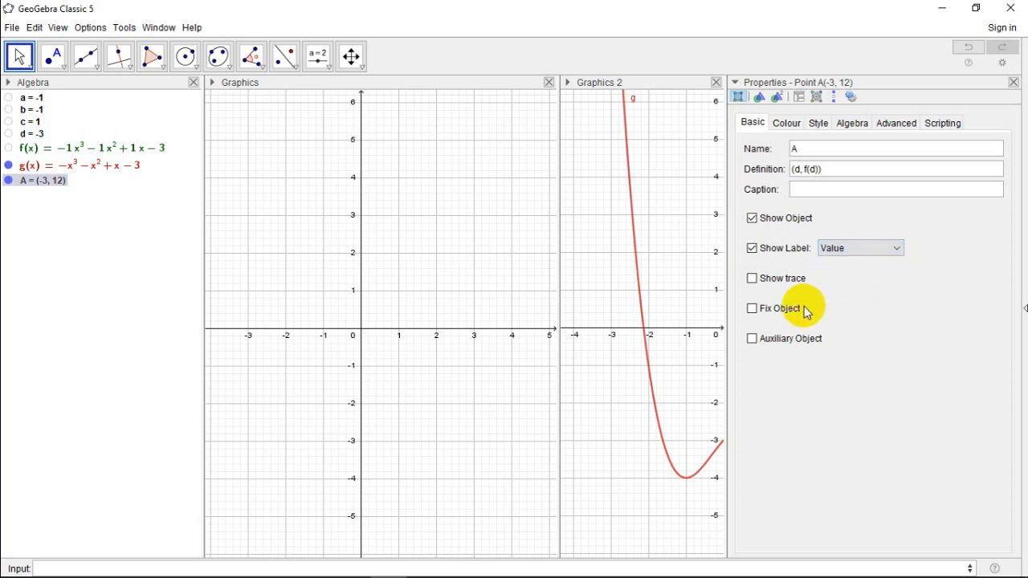
left_click(1014, 85)
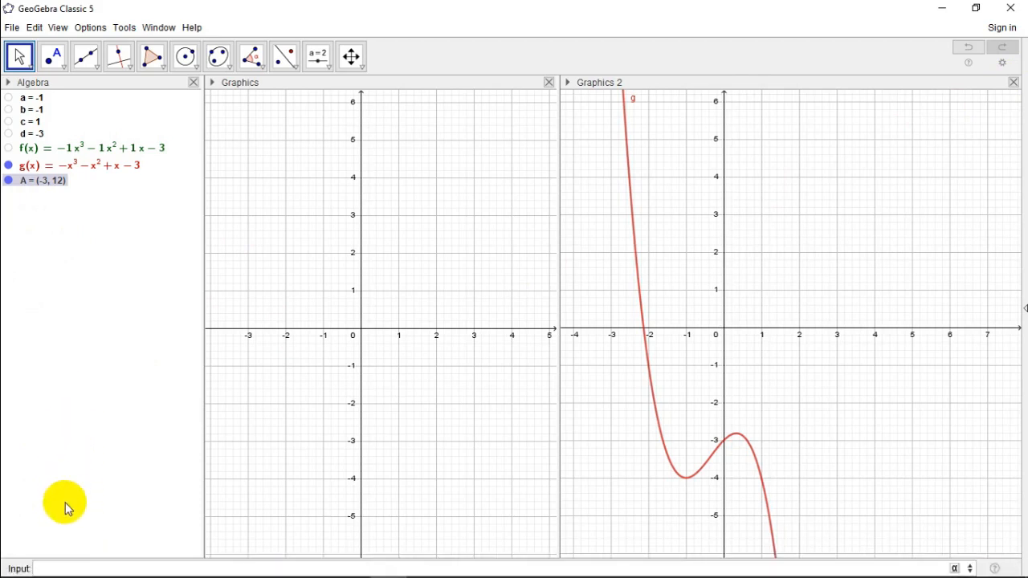
Step: Create the tangent line to function g at point A with Tangent(A, g)
left_click(65, 565)
type("Tang")
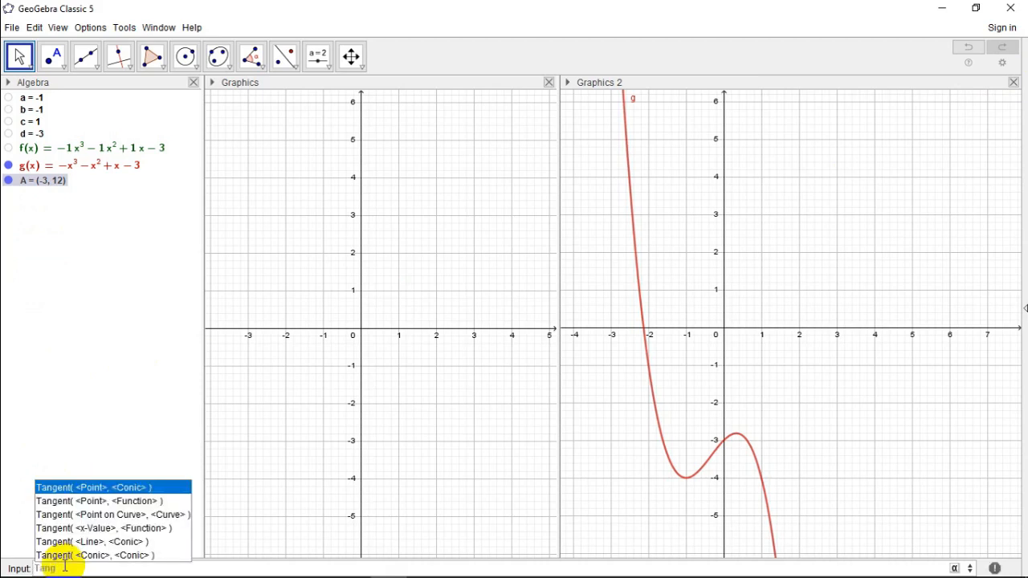
key("Down")
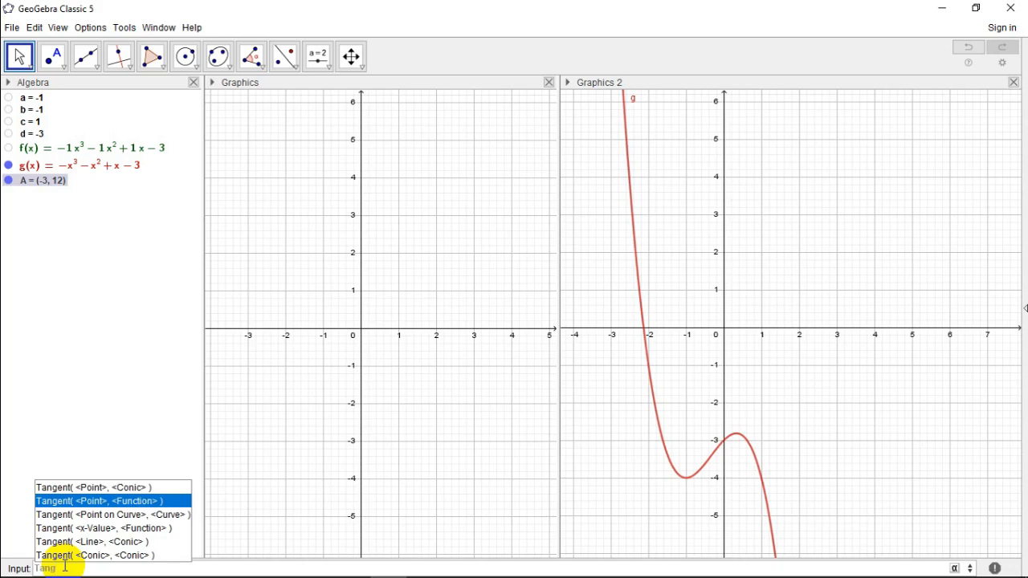
key("Return")
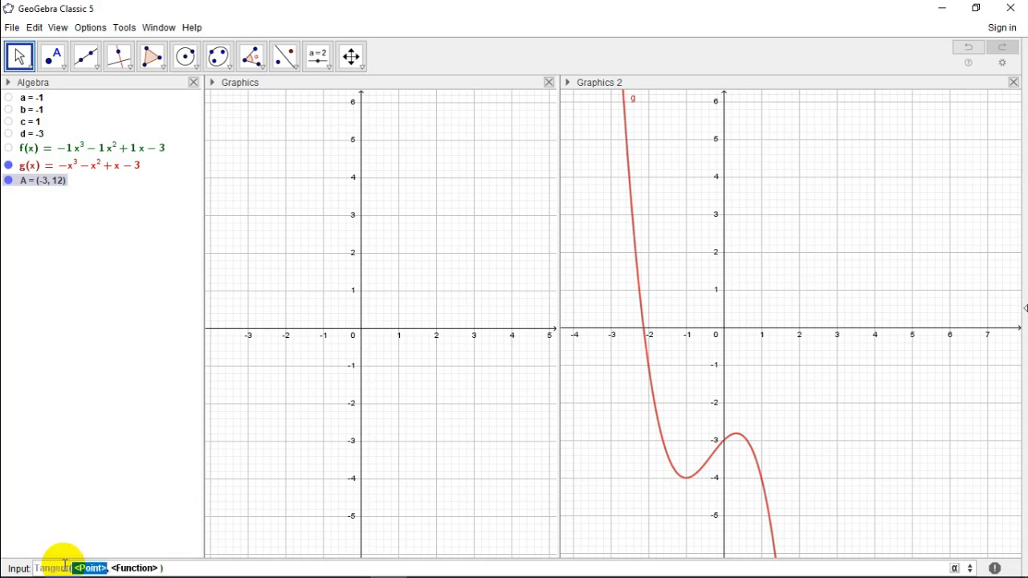
type("A")
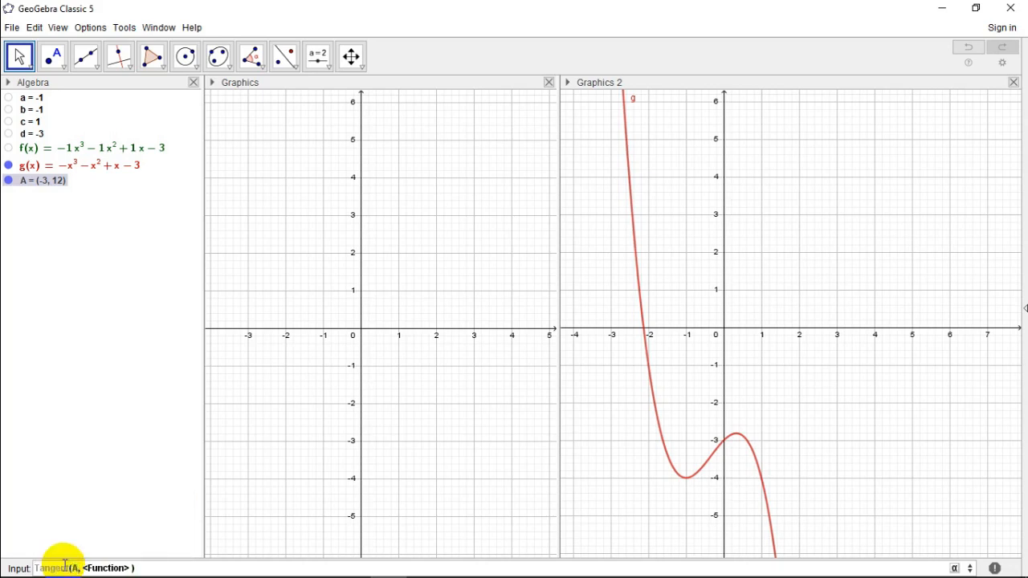
key("Tab")
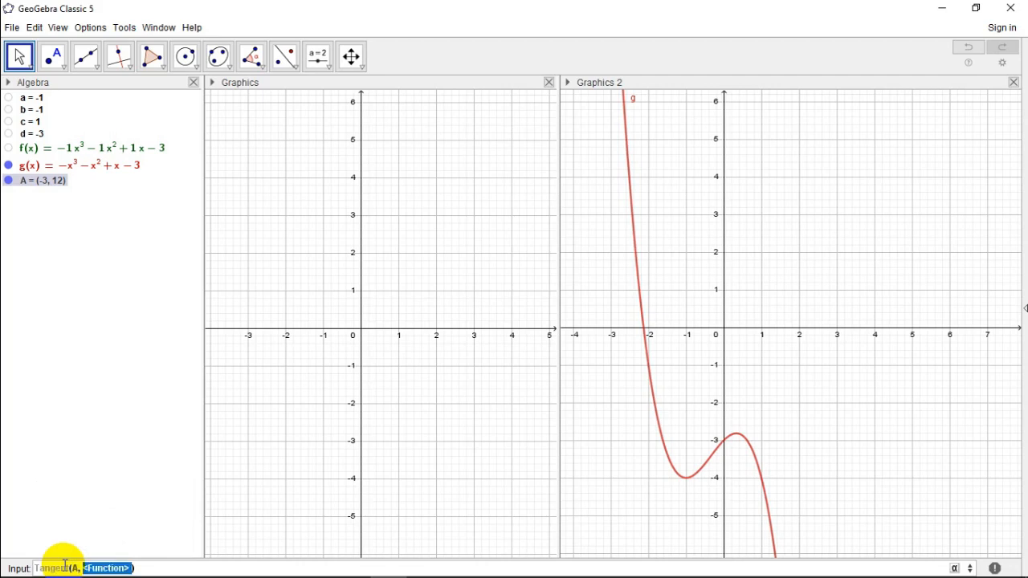
type("g")
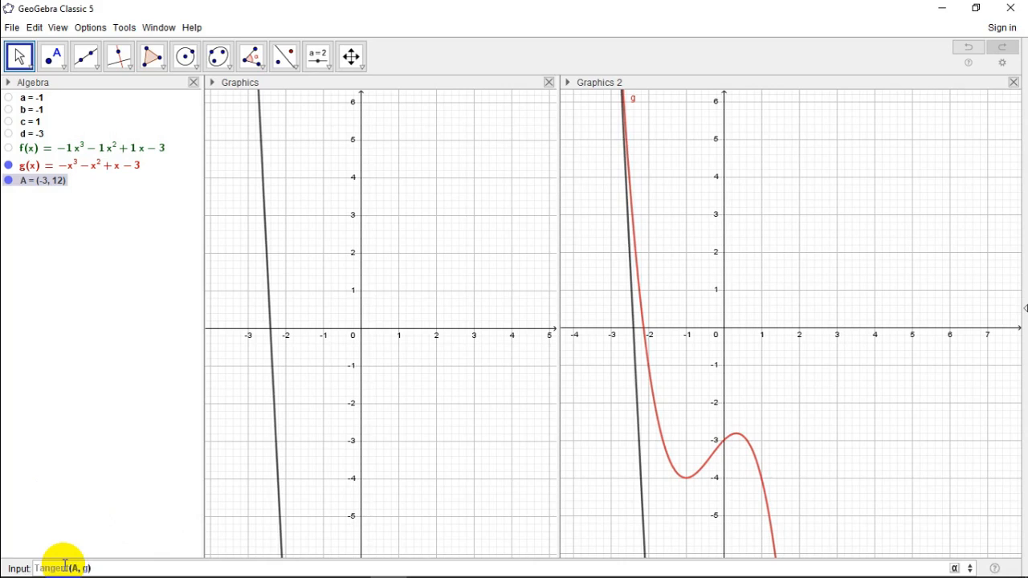
key("Return")
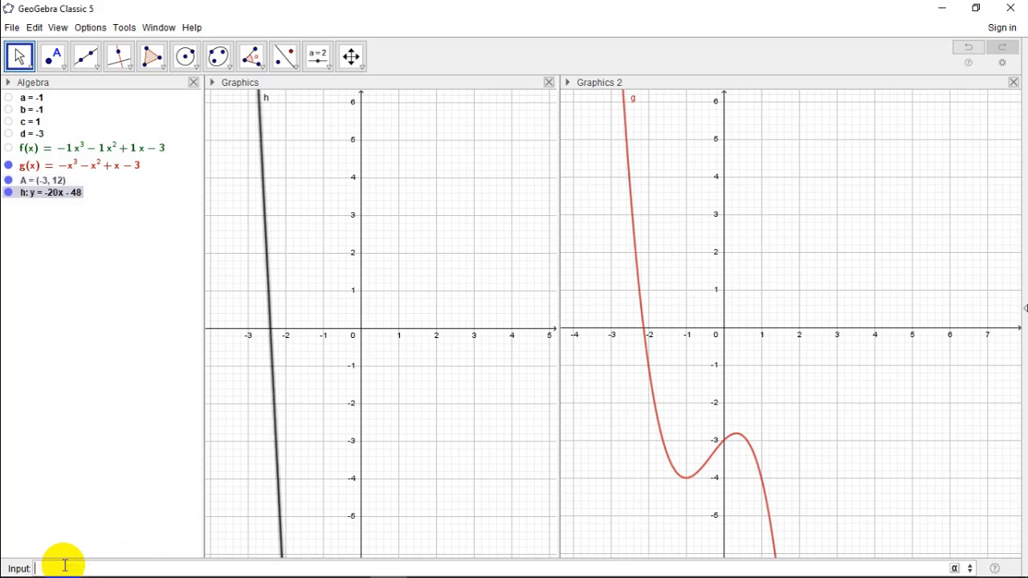
Step: Set the tangent line h to display only in Graphics 2, removing it from Graphics and 3D Graphics
right_click(44, 200)
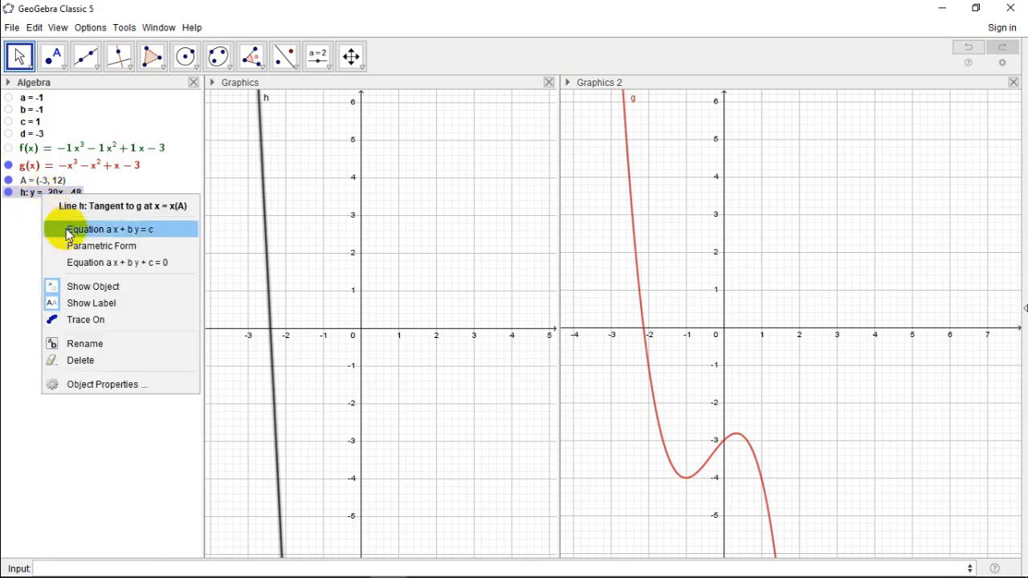
left_click(108, 386)
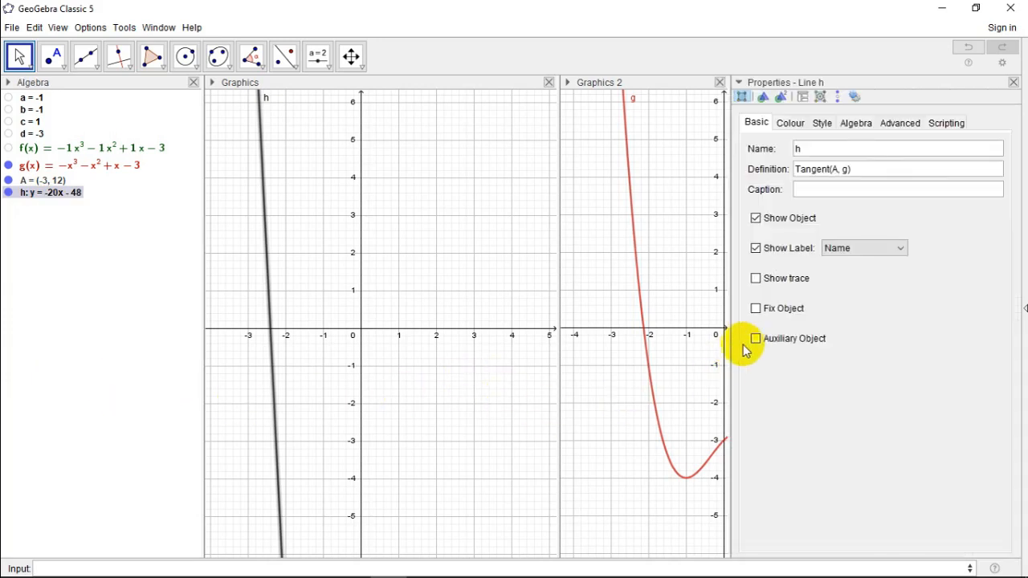
left_click(887, 127)
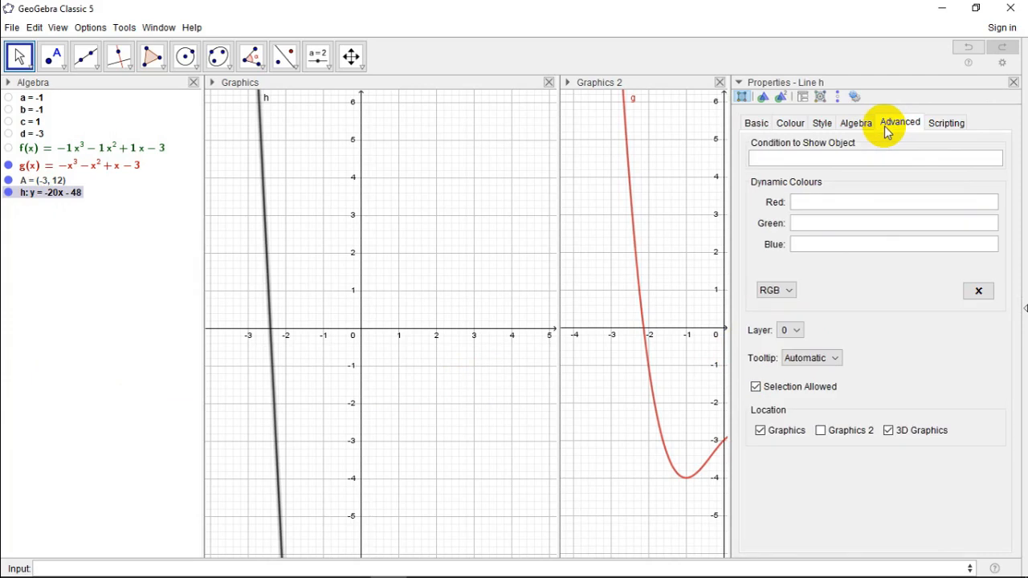
left_click(760, 432)
left_click(888, 430)
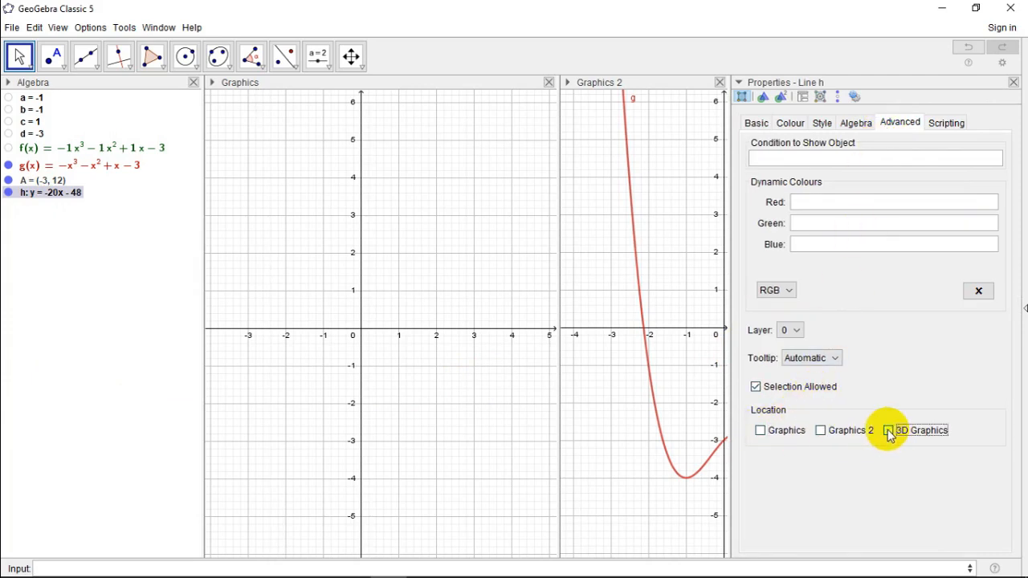
left_click(820, 431)
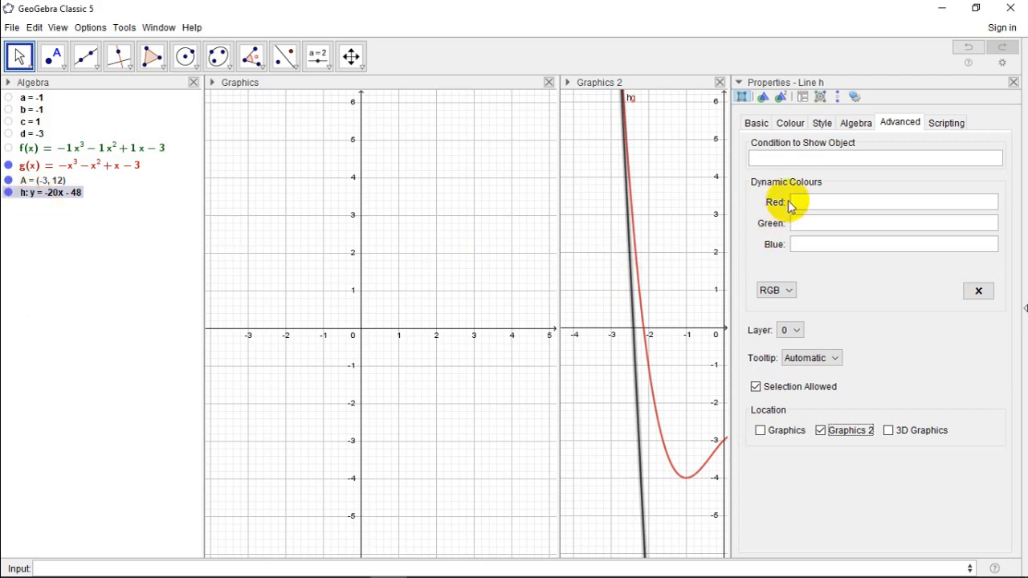
Step: Rename the tangent line h as Kunci and close its properties
left_click(756, 124)
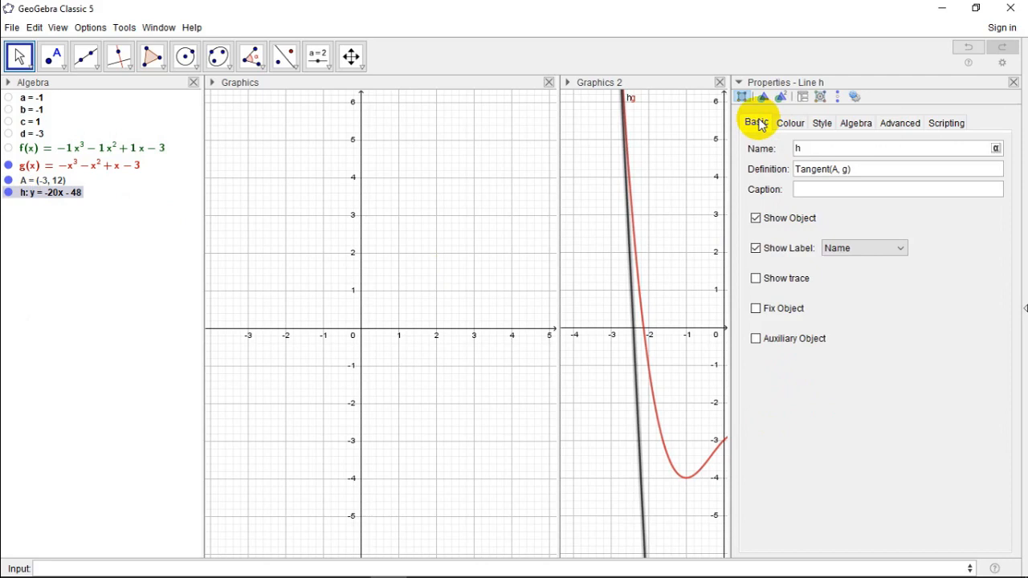
double_click(795, 148)
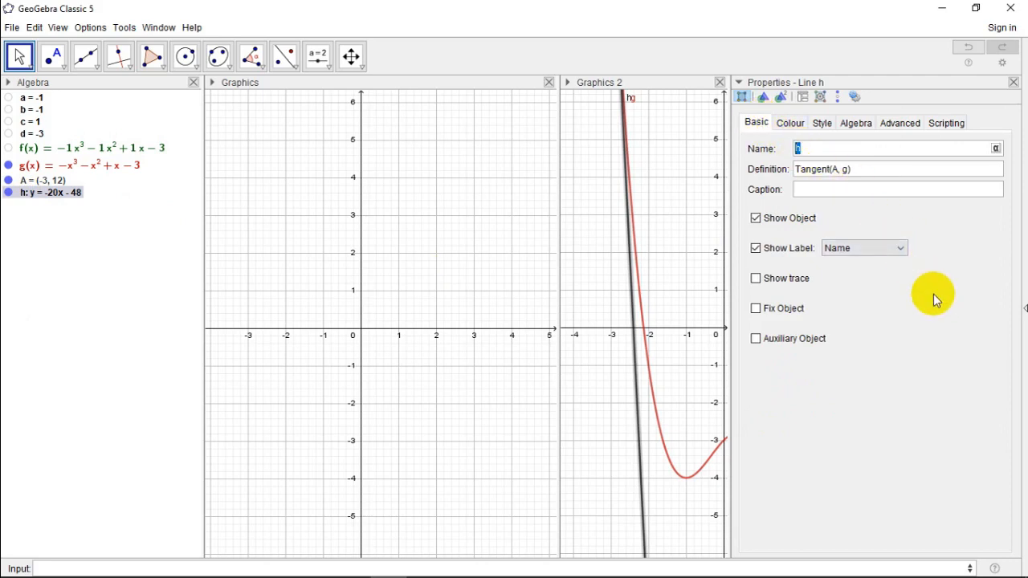
type("Kunci")
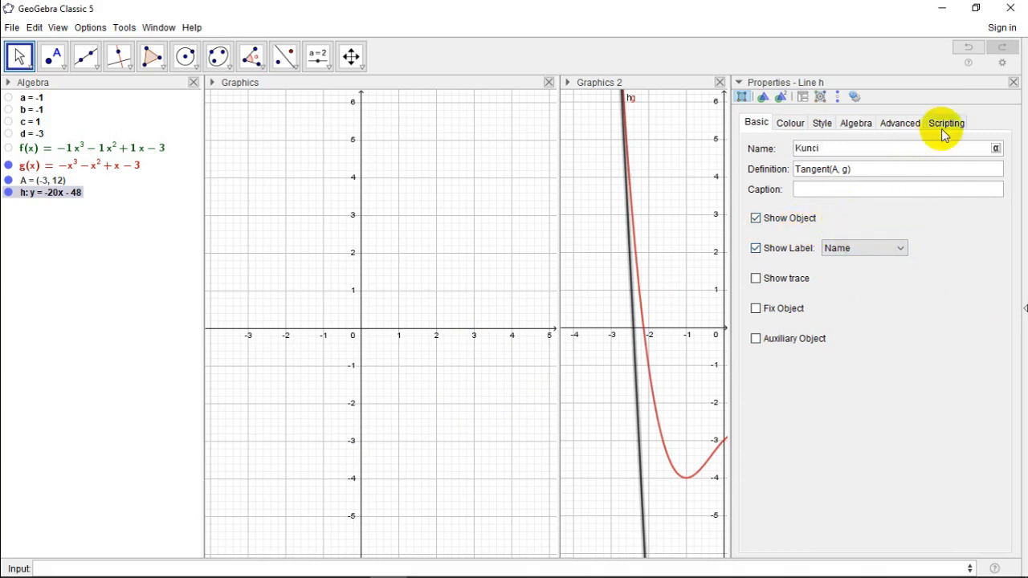
left_click(1014, 82)
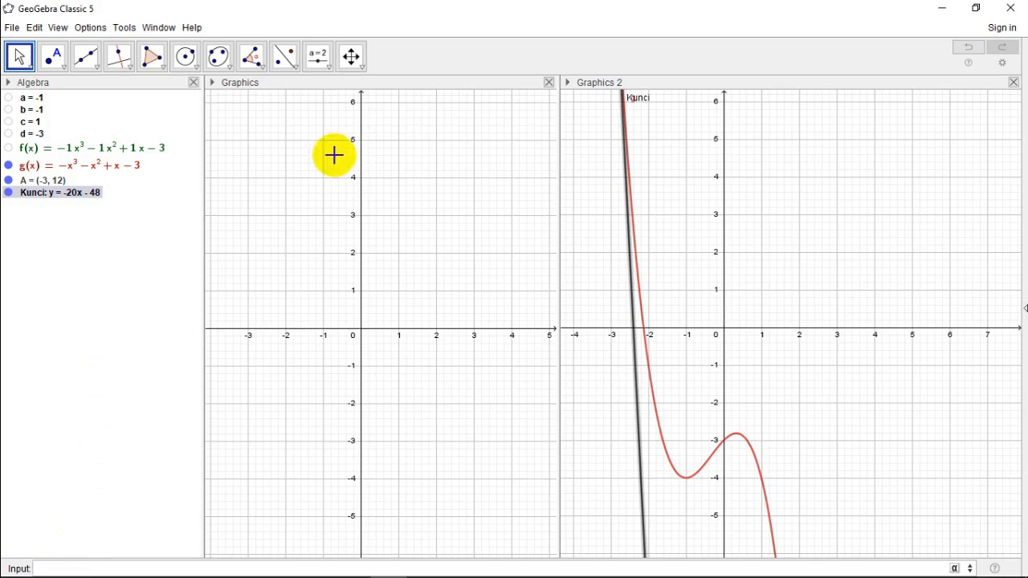
Step: Place a new number slider in the Graphics view and name it Koefisien
left_click(331, 68)
mouse_move(351, 60)
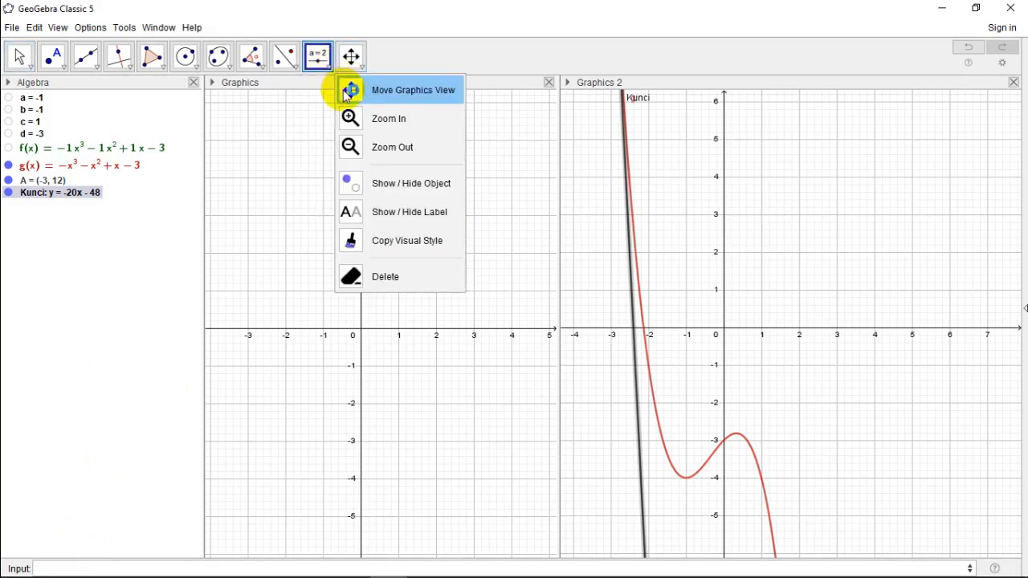
mouse_move(319, 58)
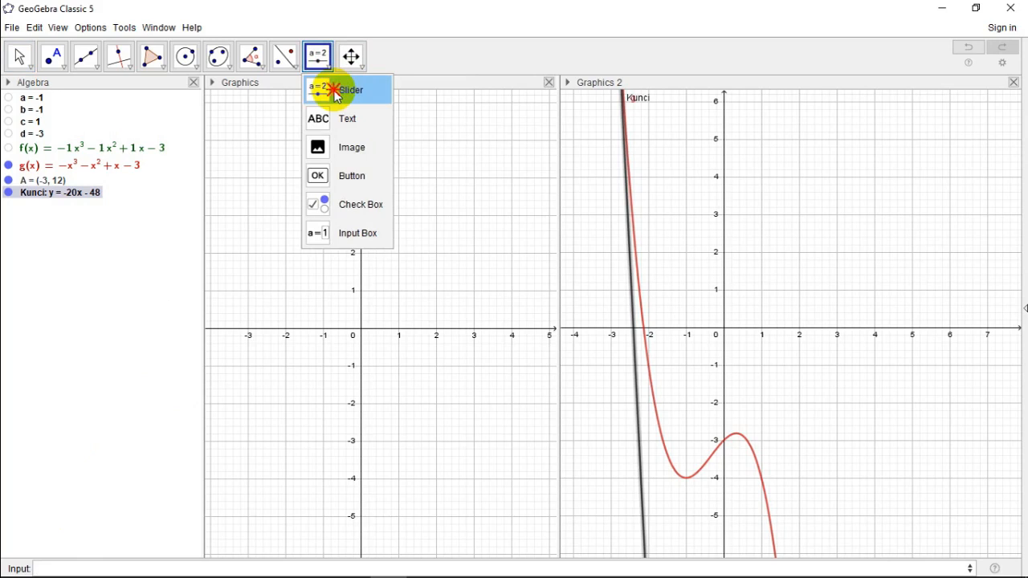
left_click(335, 93)
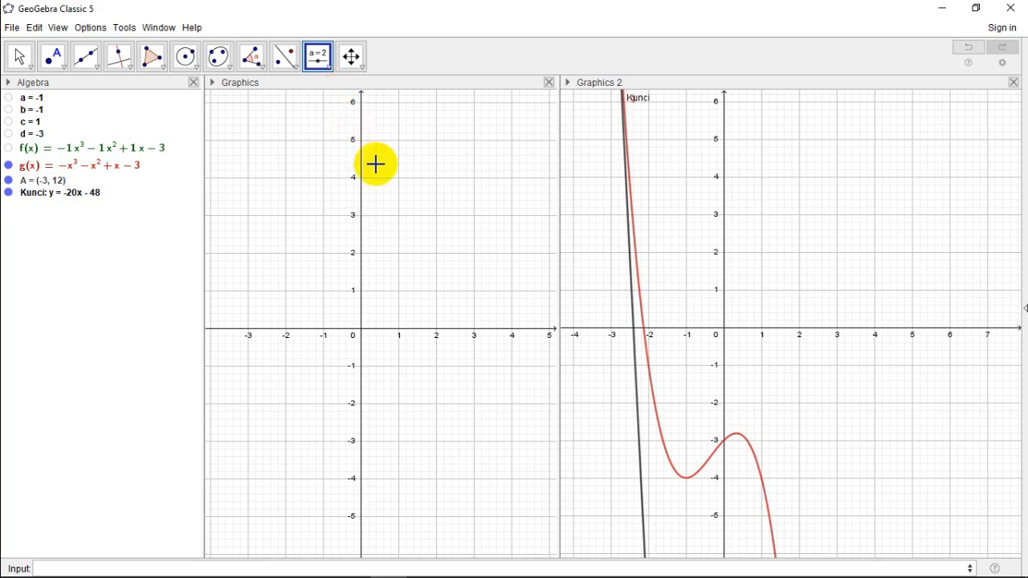
left_click(381, 122)
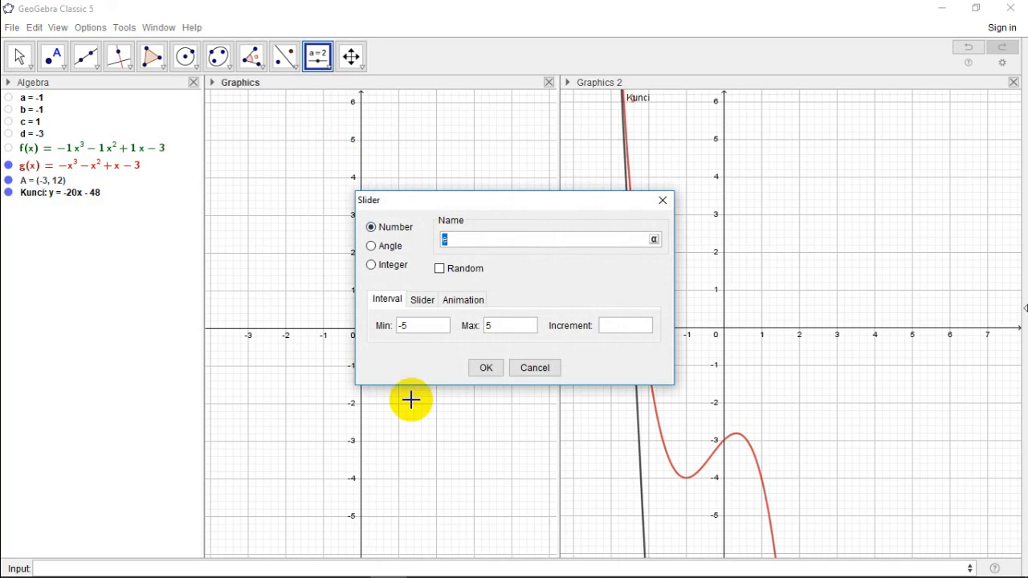
type("Koefisien")
Step: Set the Koefisien slider's interval from -10000 to 10000, and hide the created slider
left_click(421, 326)
key("BackSpace")
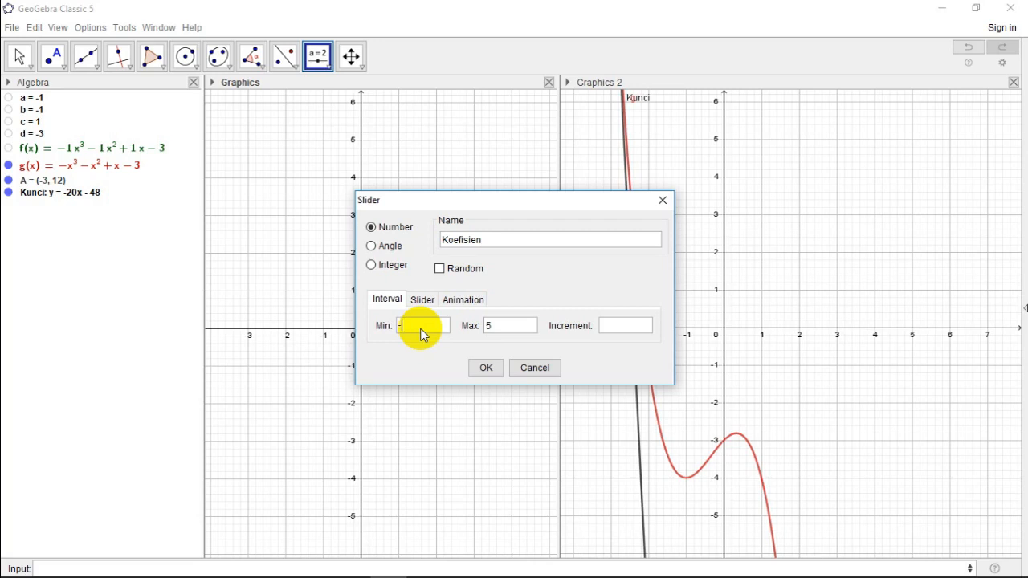
type("10000")
left_click(497, 326)
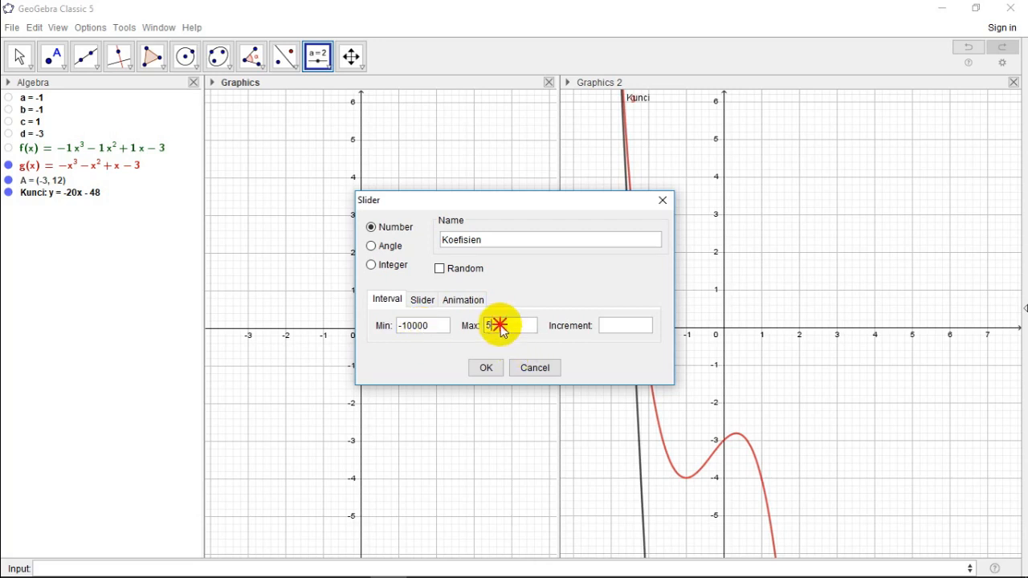
key("BackSpace")
type("1000")
left_click(434, 325)
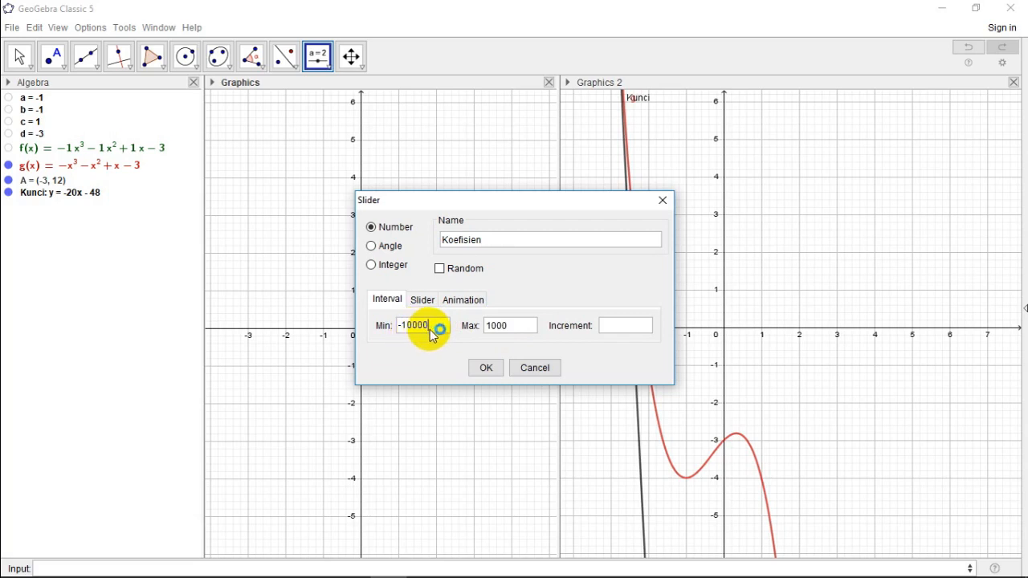
left_click(510, 330)
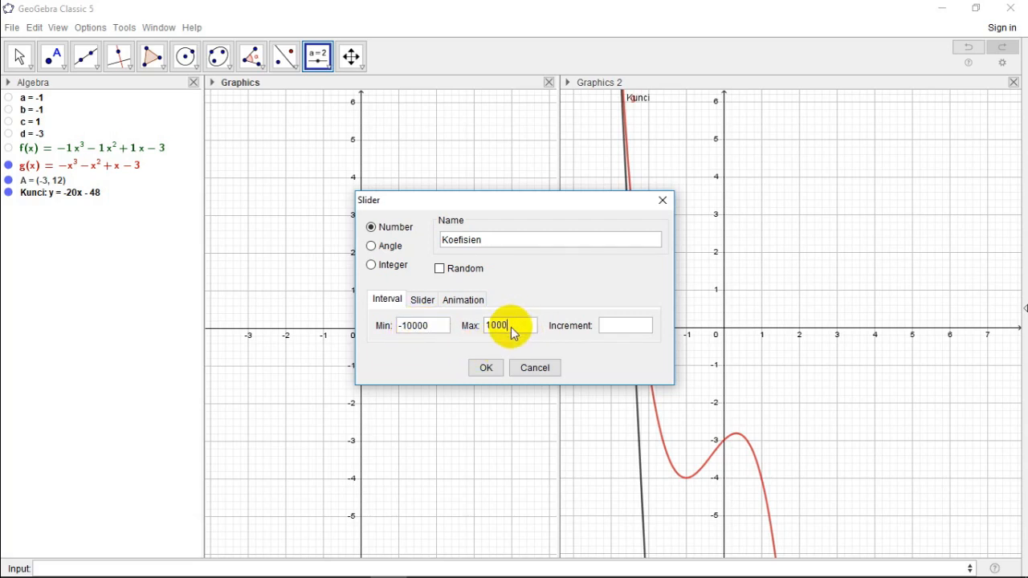
type("0")
left_click(492, 367)
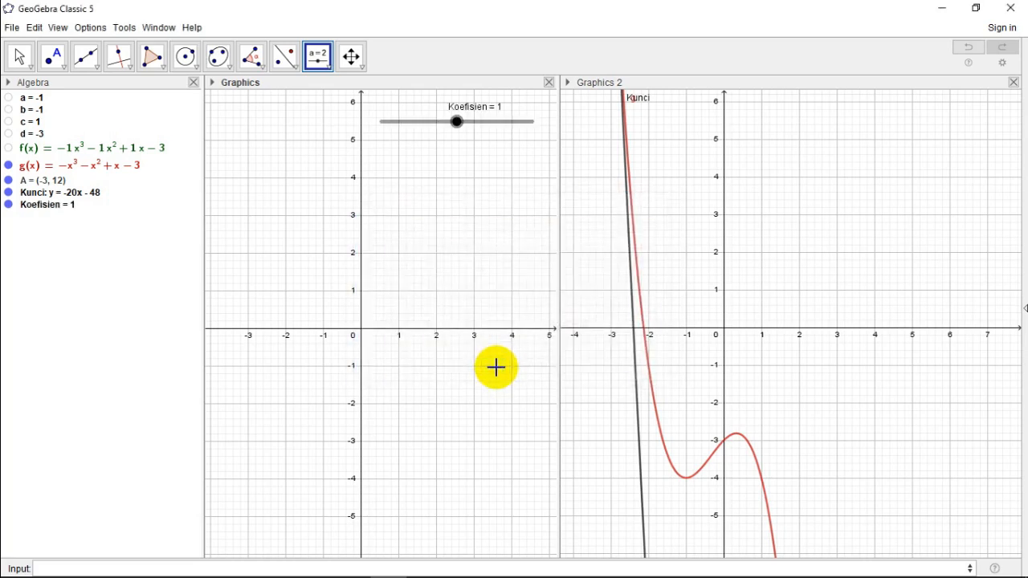
right_click(457, 122)
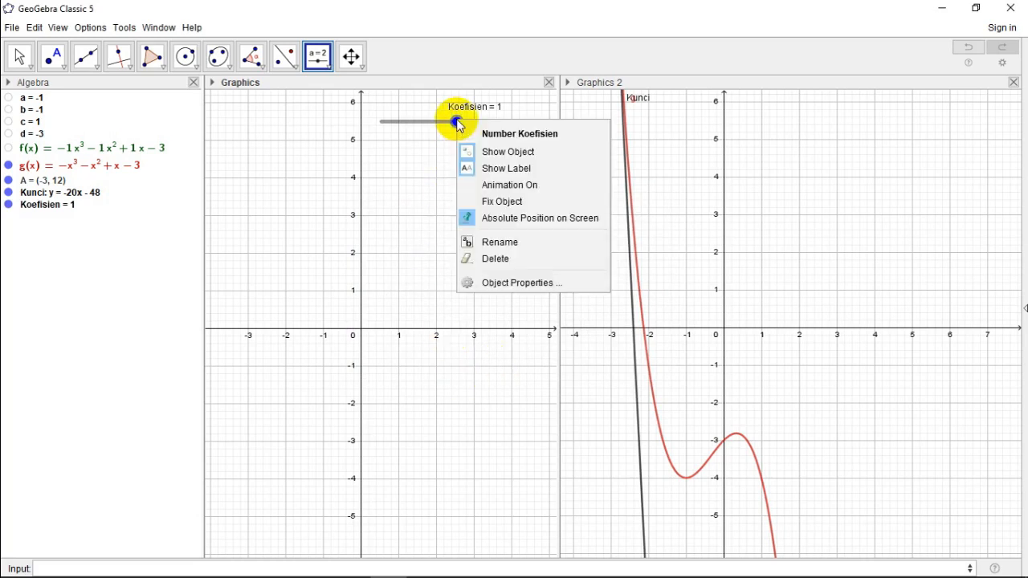
left_click(485, 152)
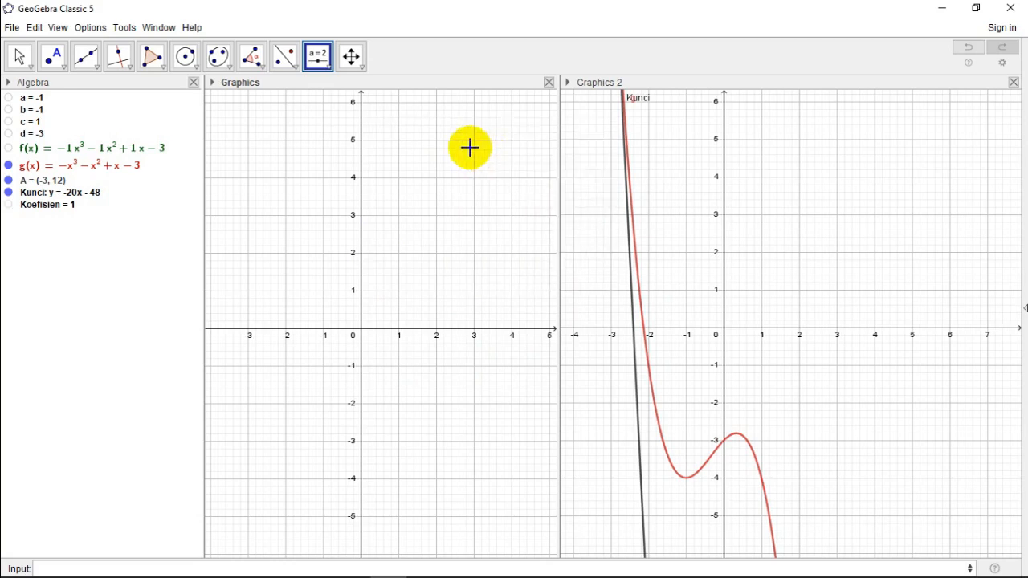
Step: Create a number slider named Konstanta with minimum -10000 and maximum 1000 in the Graphics view, and hide it
left_click(408, 120)
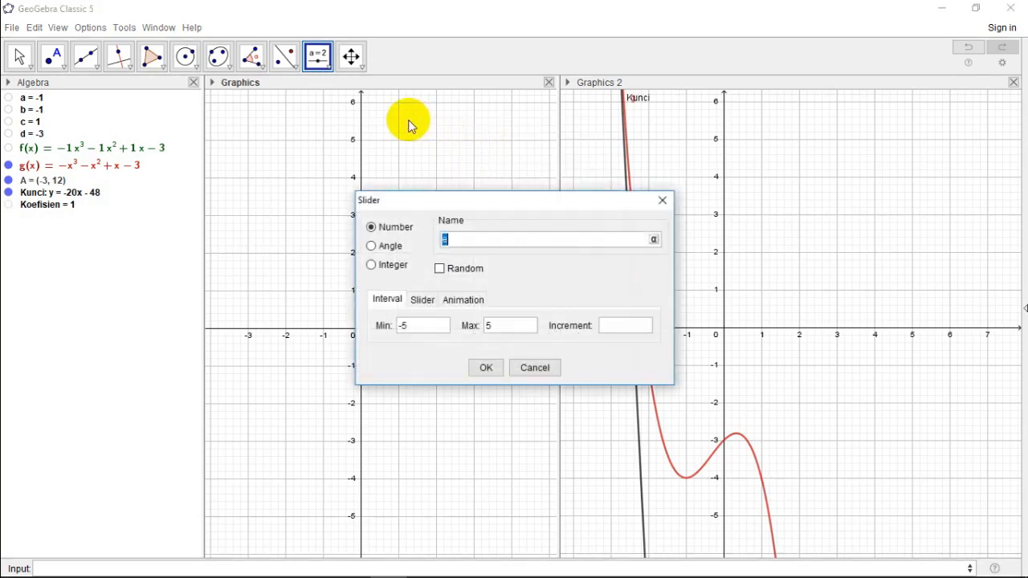
type("Konstanta")
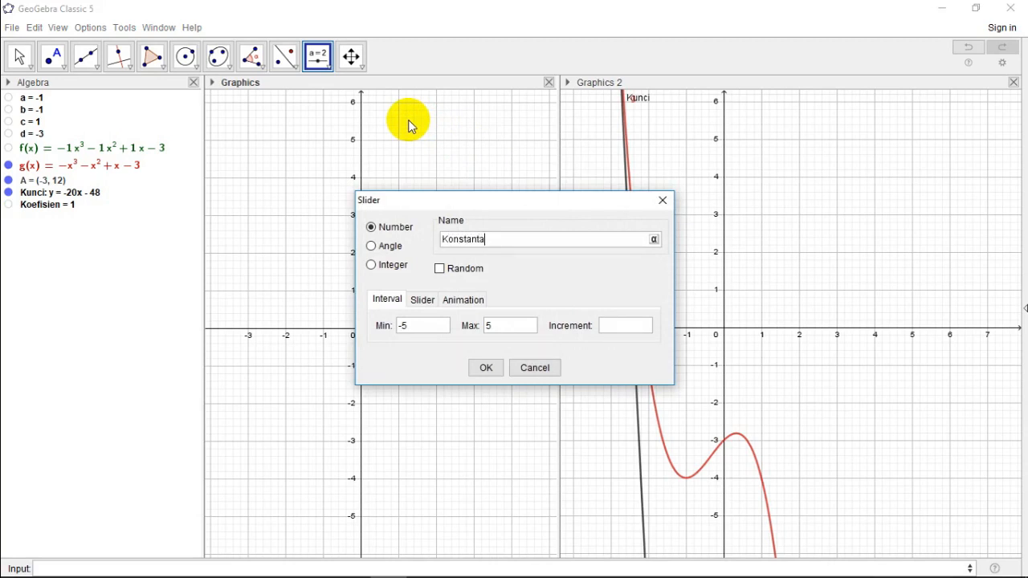
left_click(427, 327)
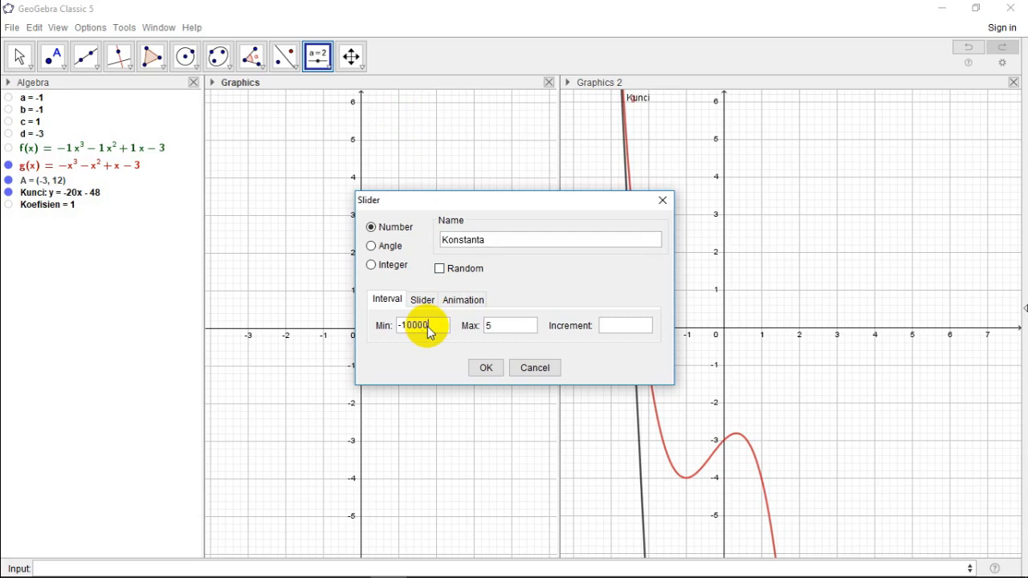
type("-10000")
left_click(501, 328)
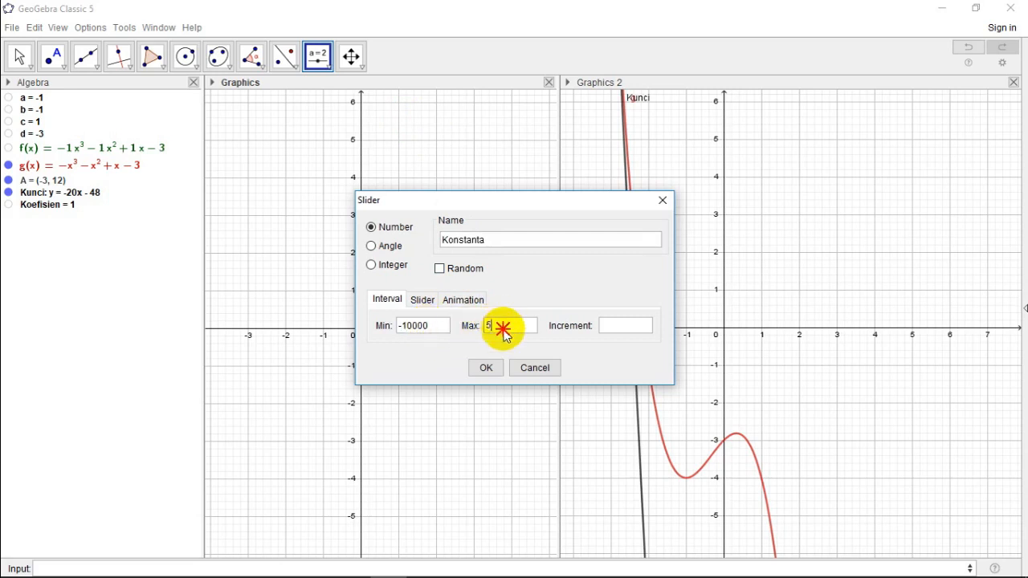
key("BackSpace")
type("1000")
left_click(486, 367)
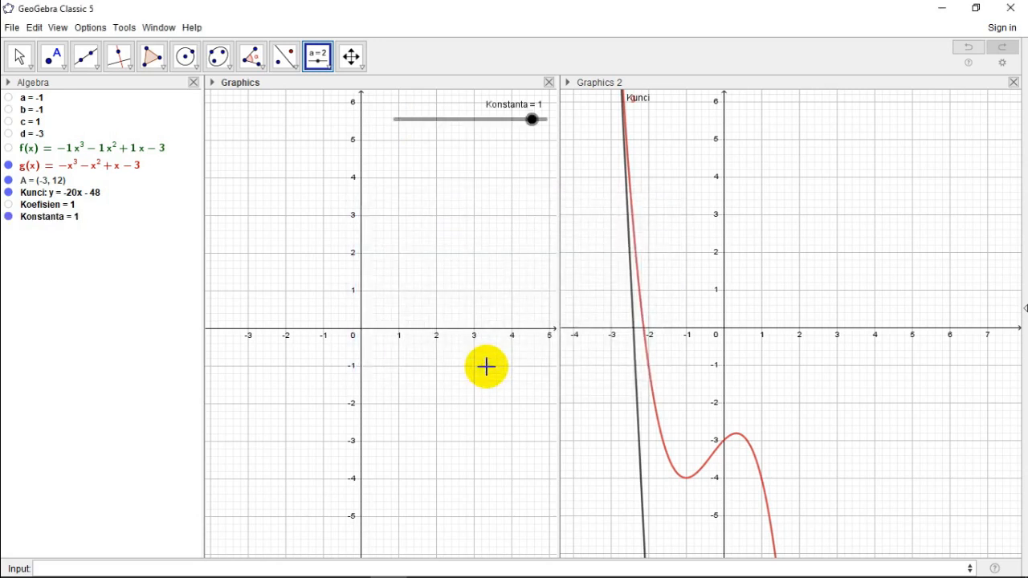
right_click(498, 125)
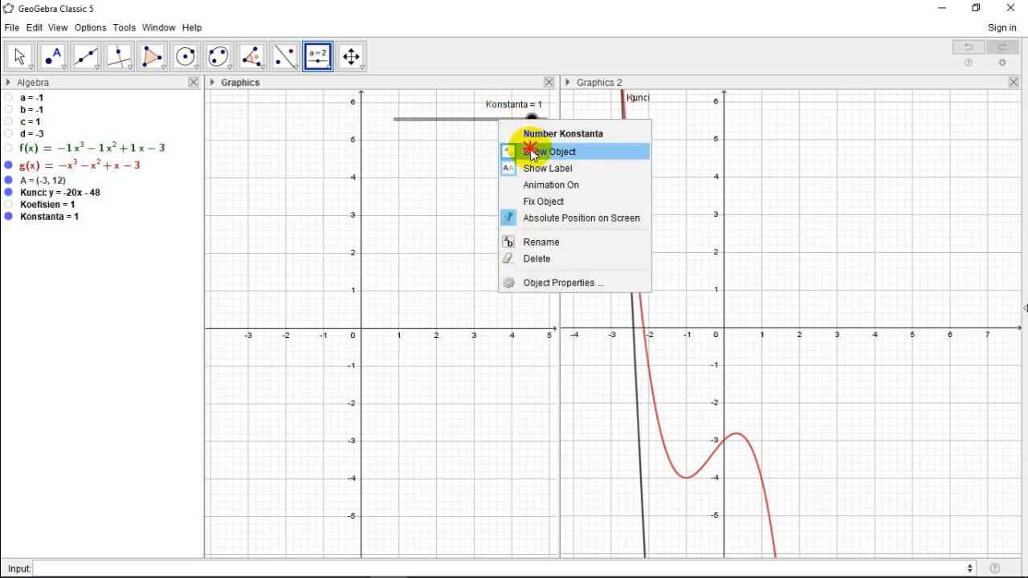
left_click(526, 151)
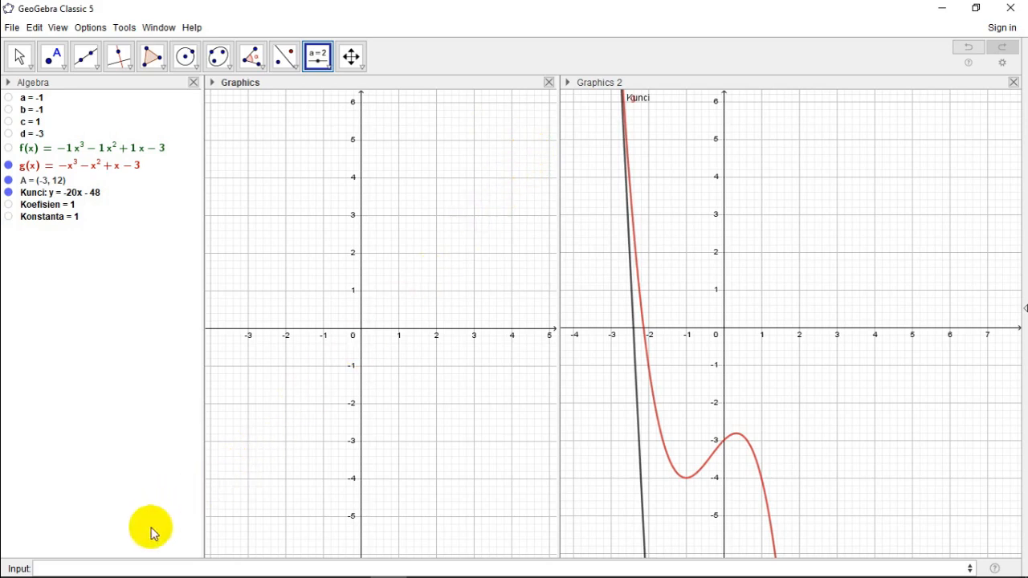
Step: Create the answer line with the equation y=Koefisienx+Konstanta
left_click(115, 568)
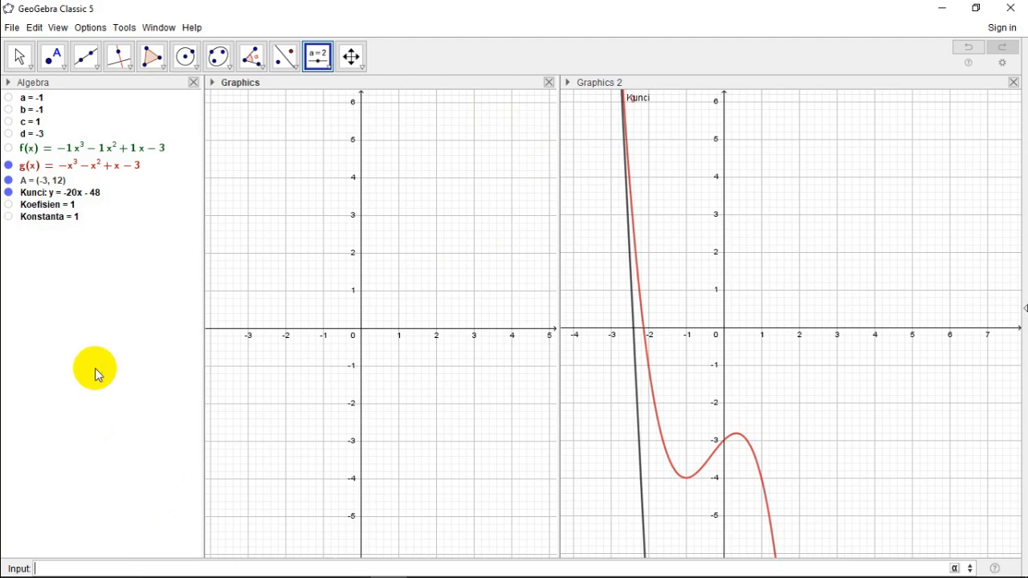
type("y=Koefisienx")
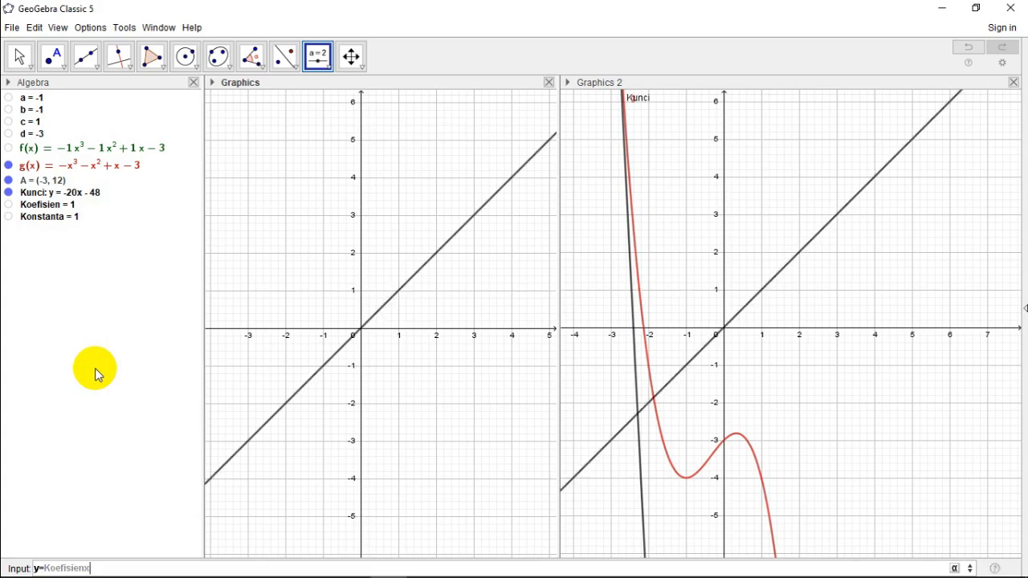
type("+Kons")
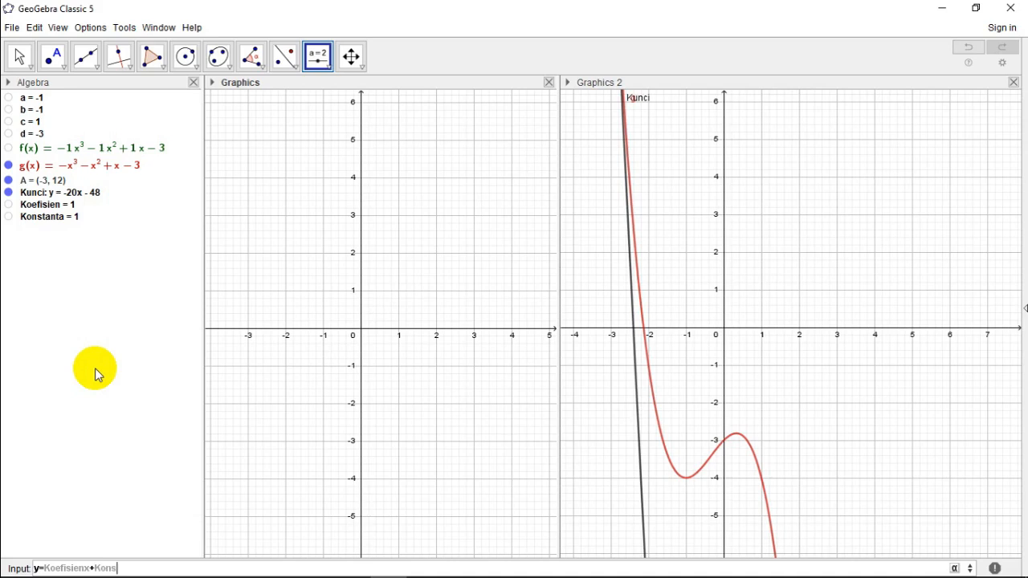
type("tanta")
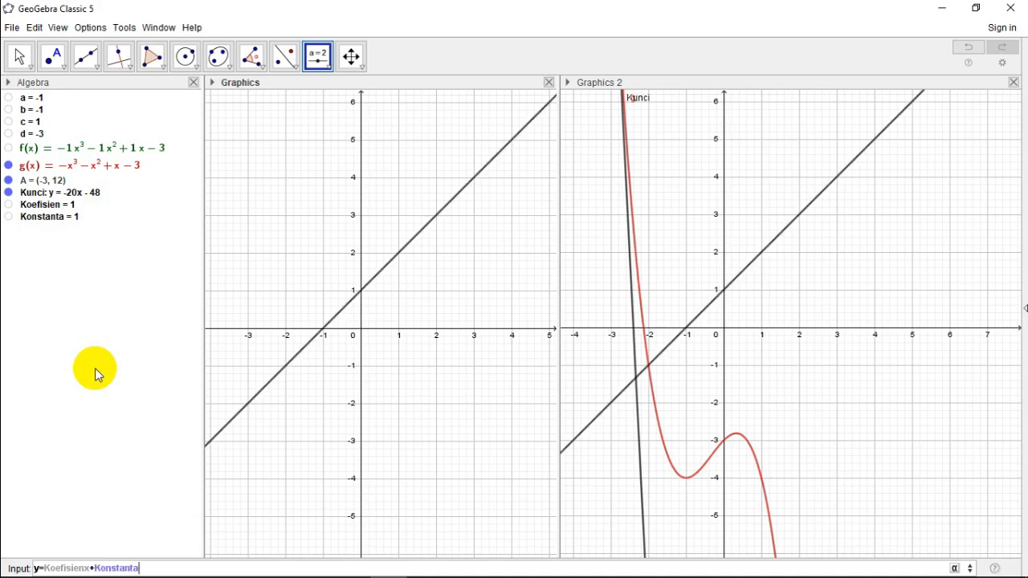
key("Return")
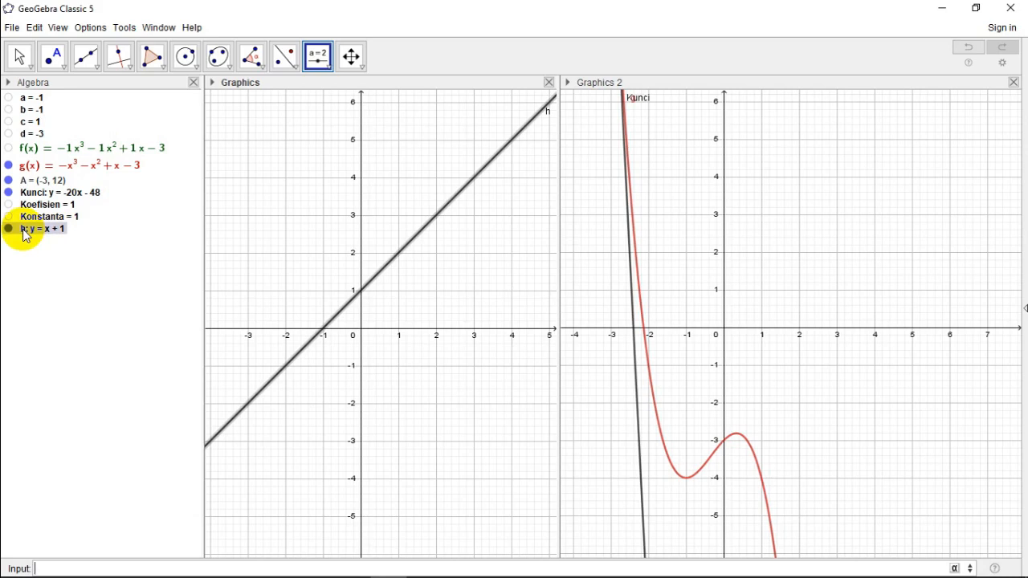
Step: Set the line y = Koefisien x + Konstanta to display only in Graphics 2, removing it from Graphics and 3D Graphics
right_click(21, 230)
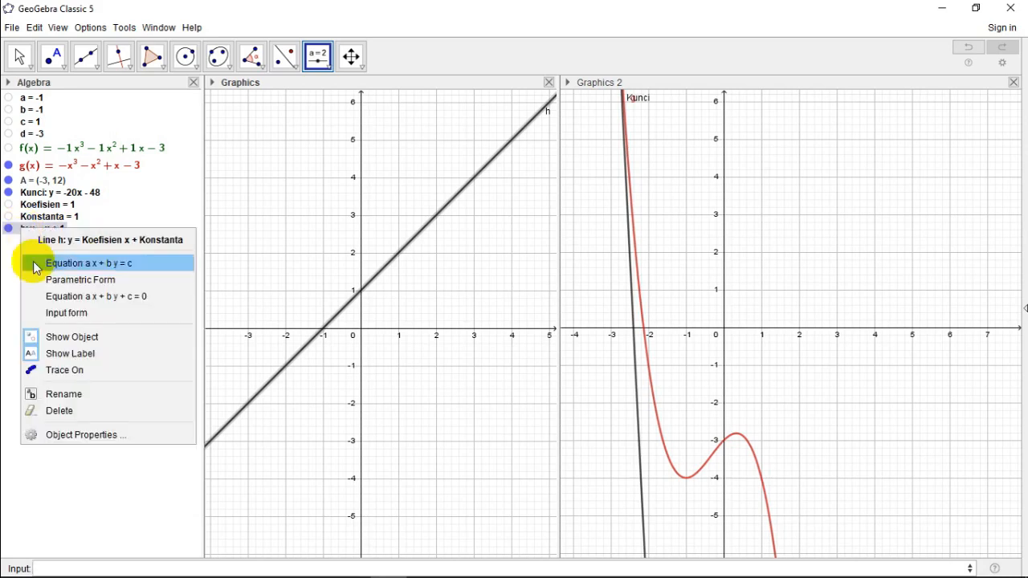
left_click(100, 436)
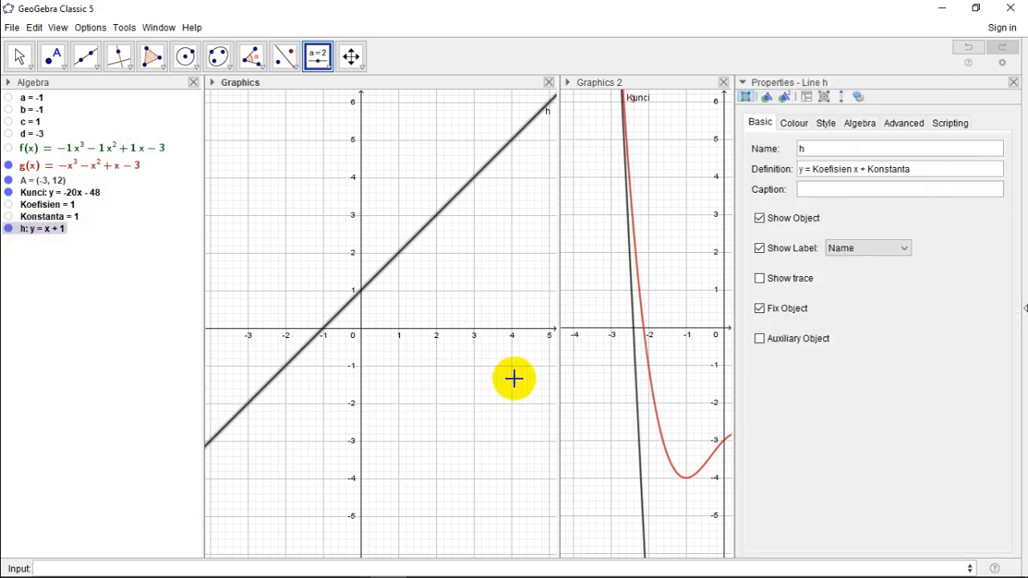
left_click(891, 130)
left_click(824, 430)
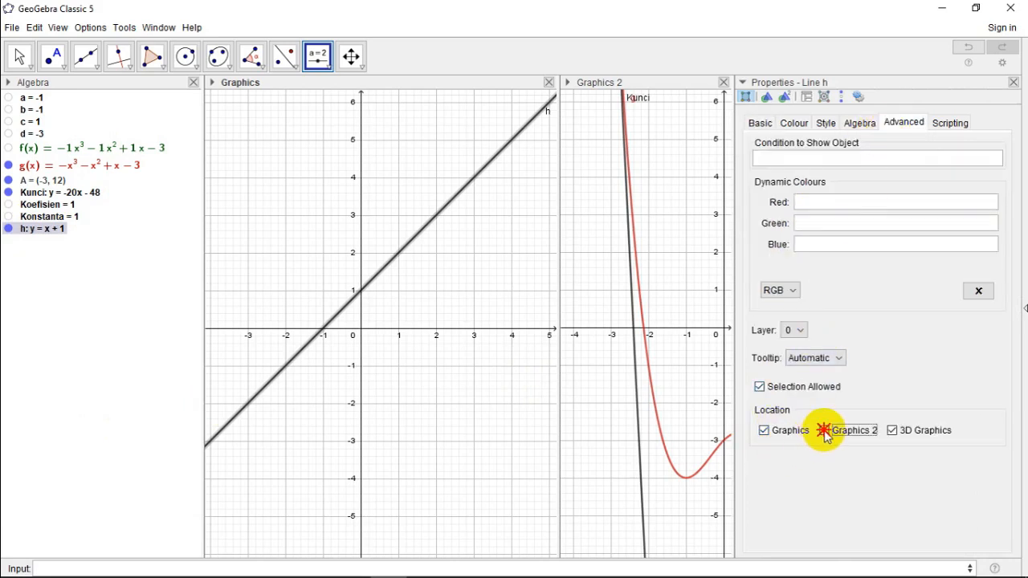
left_click(764, 432)
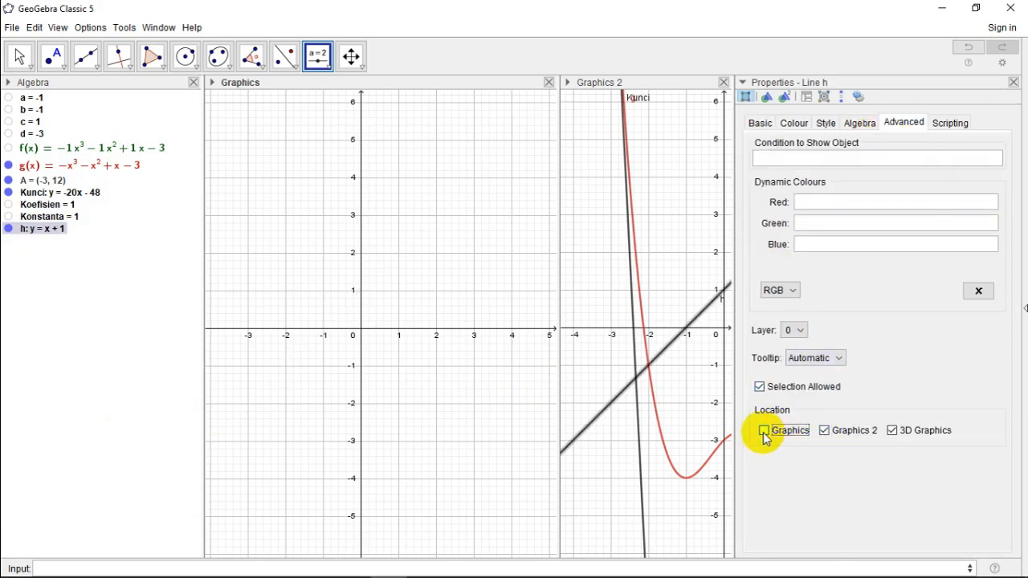
left_click(892, 432)
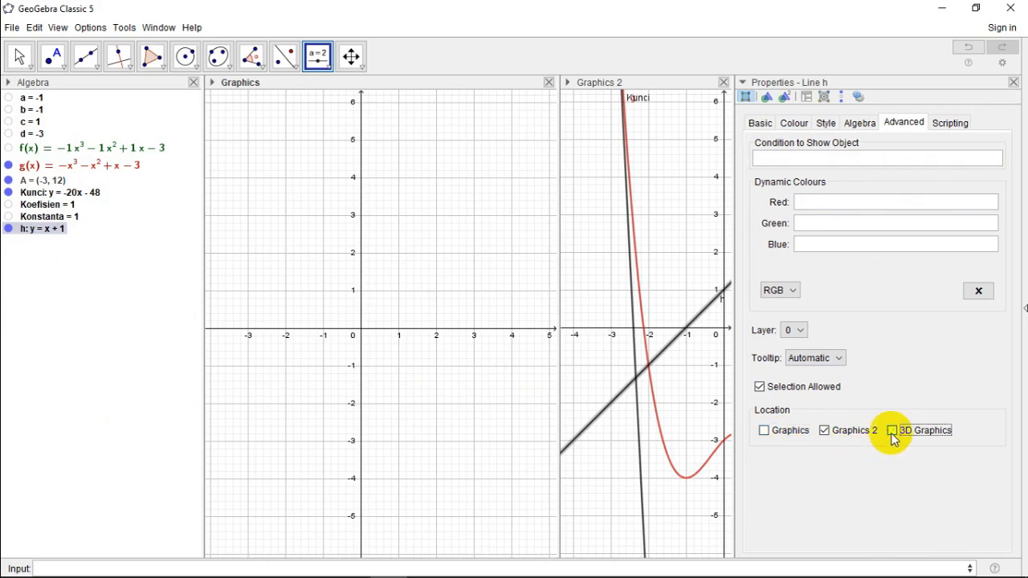
Step: Rename the line y = Koefisien x + Konstanta to Jawab
left_click(764, 125)
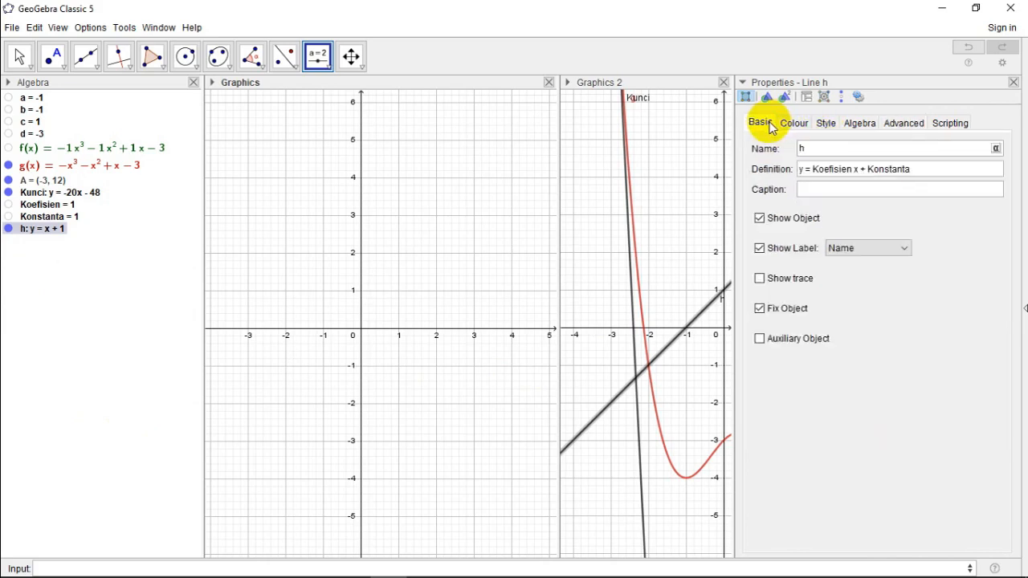
left_click(841, 144)
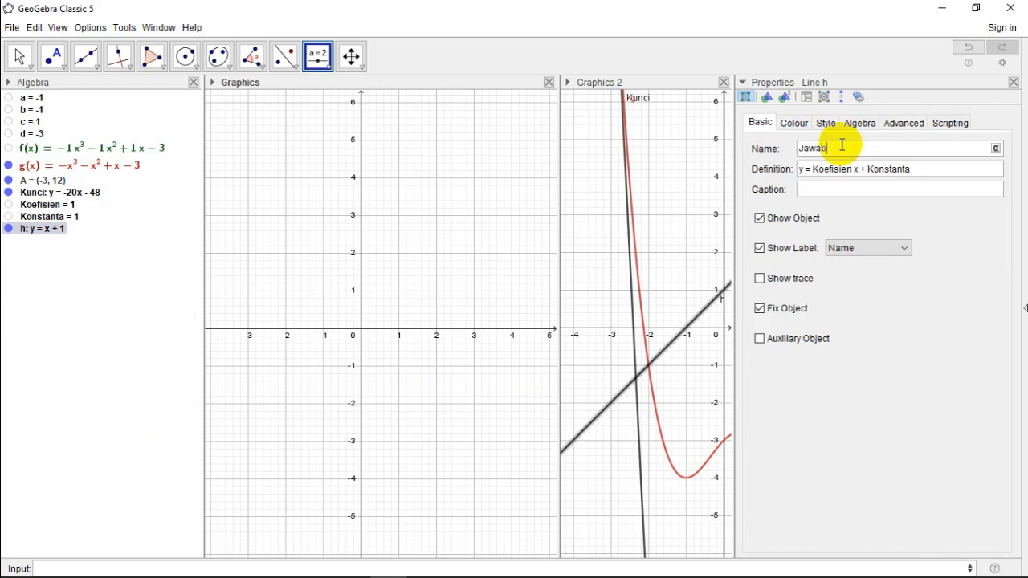
left_click(1015, 86)
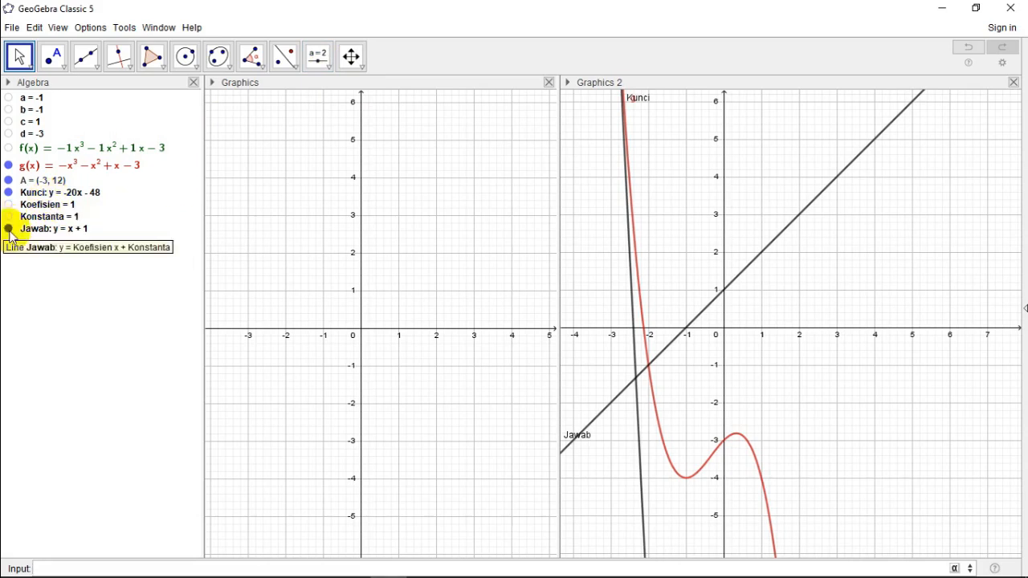
Step: Add the text "Tentukan persamaan garis singgung pada kurva" near the upper edge of the Graphics view
left_click(325, 66)
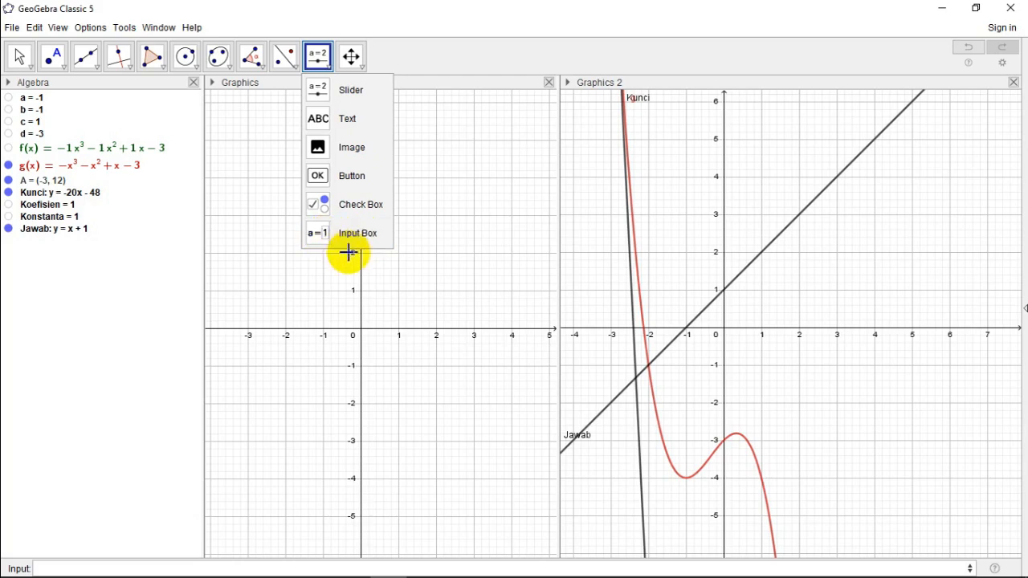
left_click(469, 53)
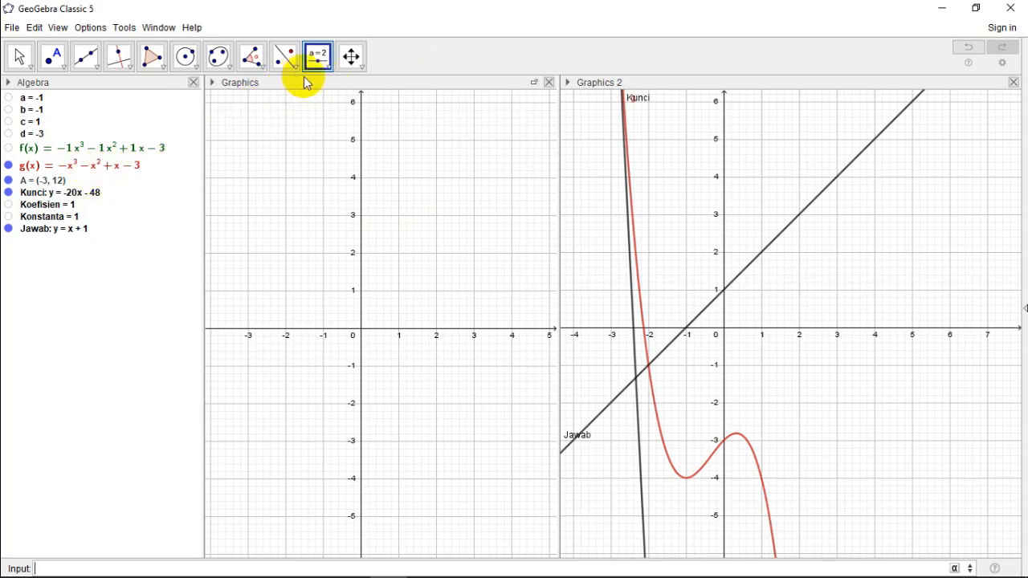
left_click(331, 70)
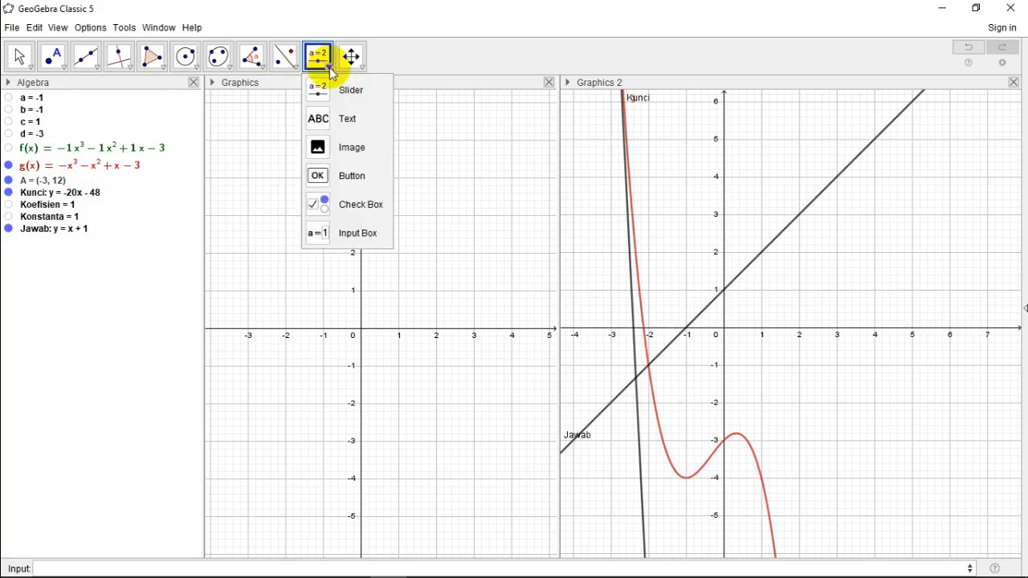
left_click(341, 119)
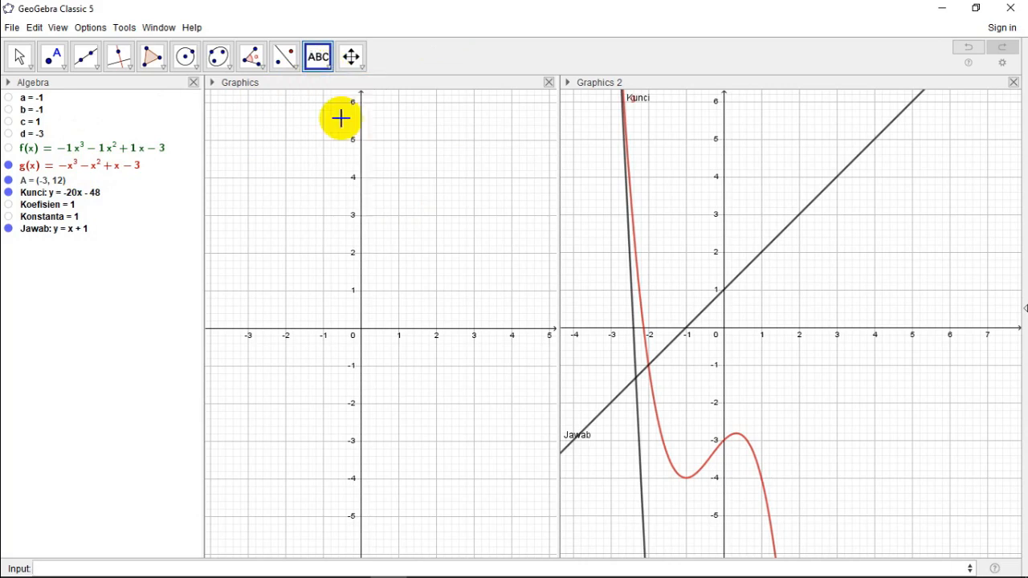
left_click(249, 116)
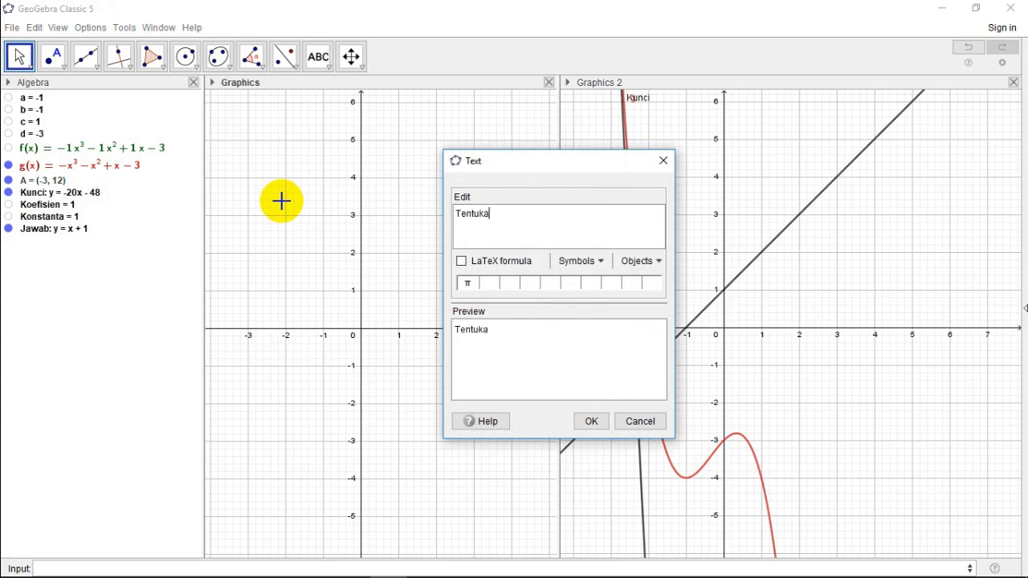
type("Tentukanpersamaan")
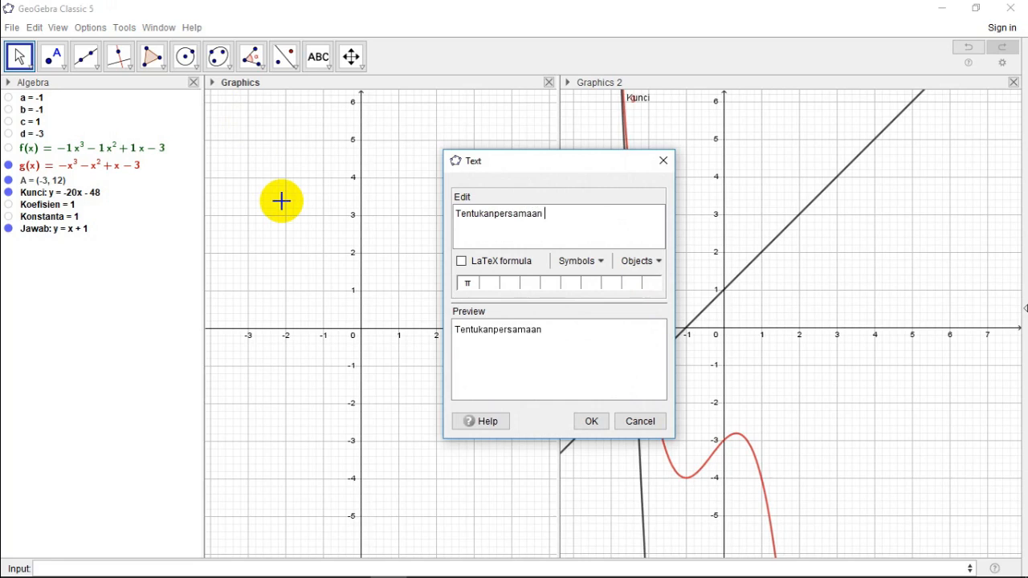
key("BackSpace")
key("BackSpace")
key("BackSpace")
key("BackSpace")
key("BackSpace")
key("BackSpace")
key("BackSpace")
key("BackSpace")
key("BackSpace")
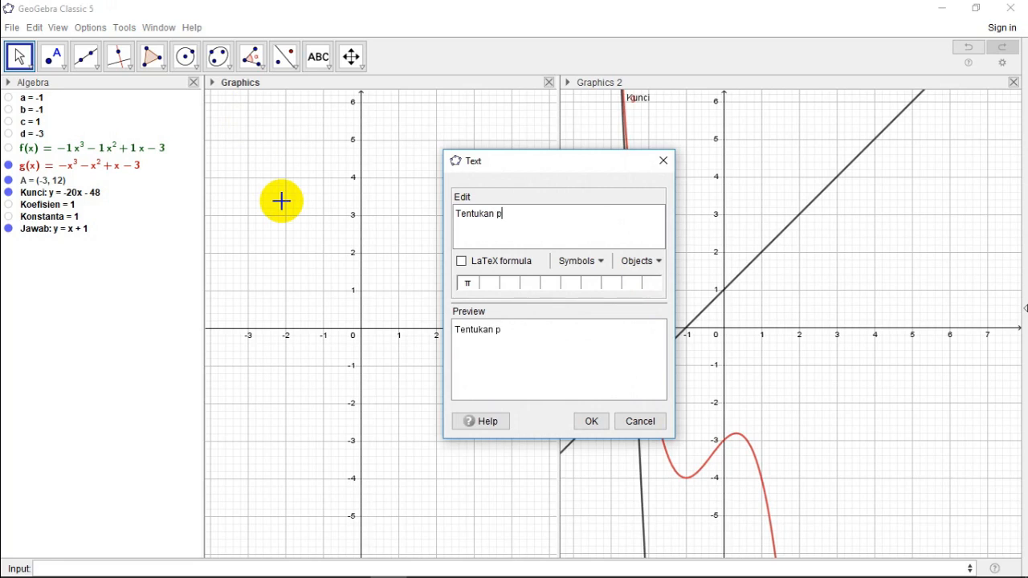
type("persamaan")
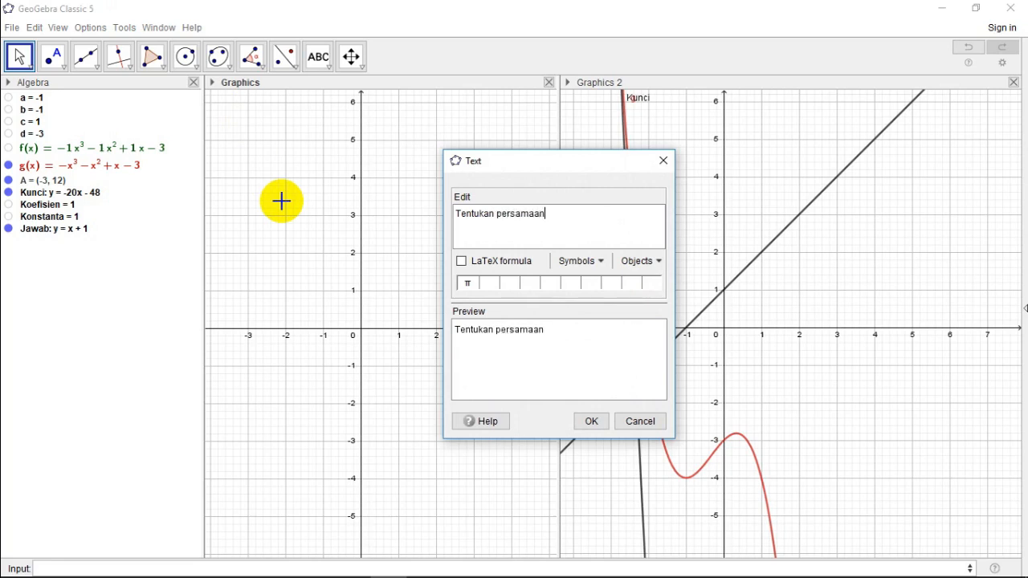
type(" garis singgu")
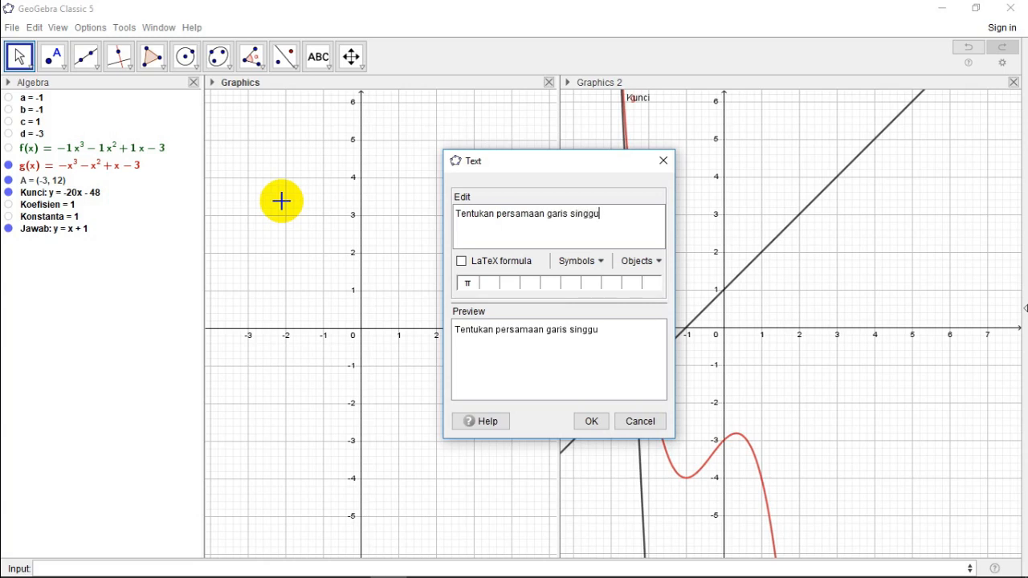
type("ng pada kur")
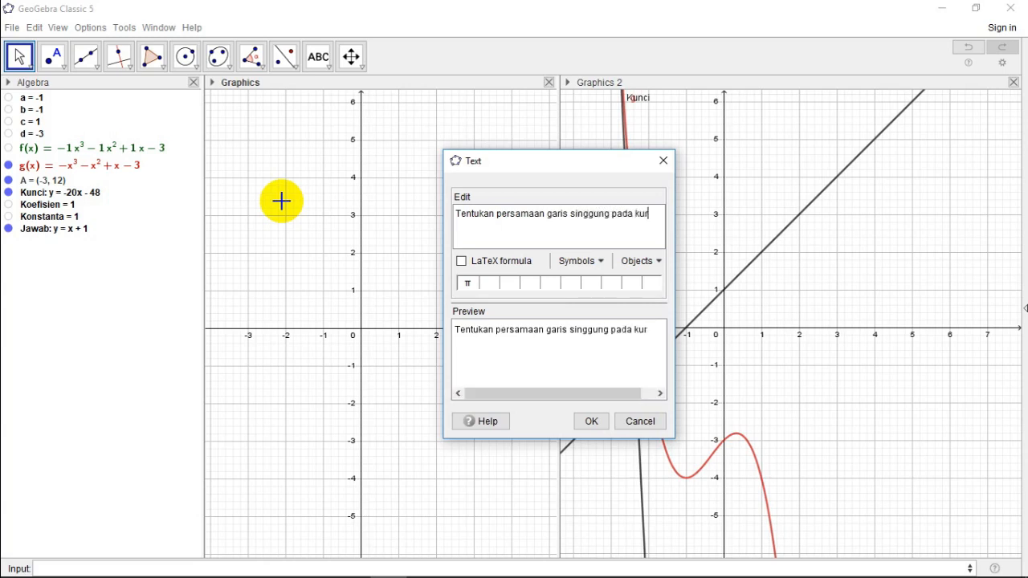
type("va")
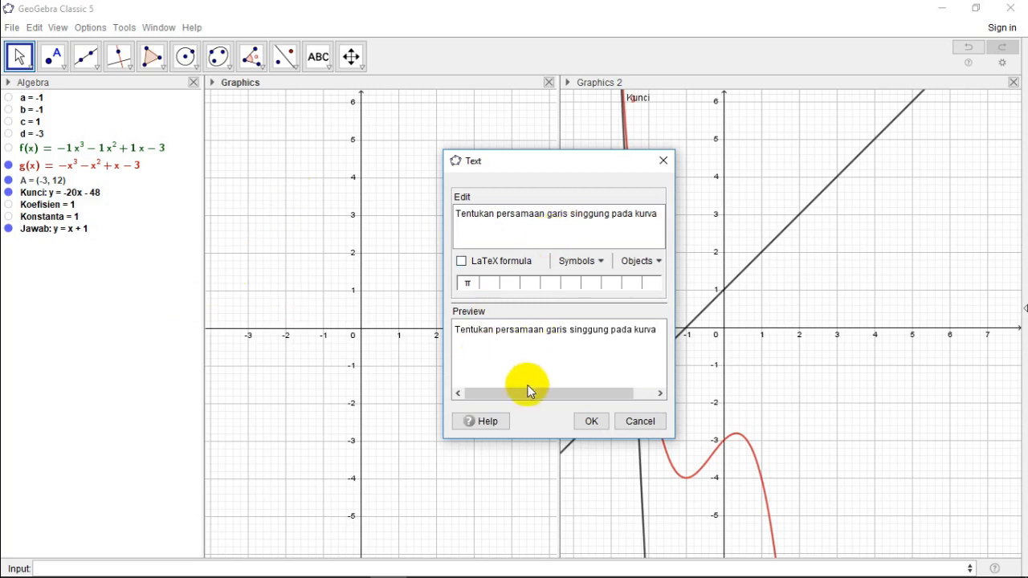
left_click(593, 421)
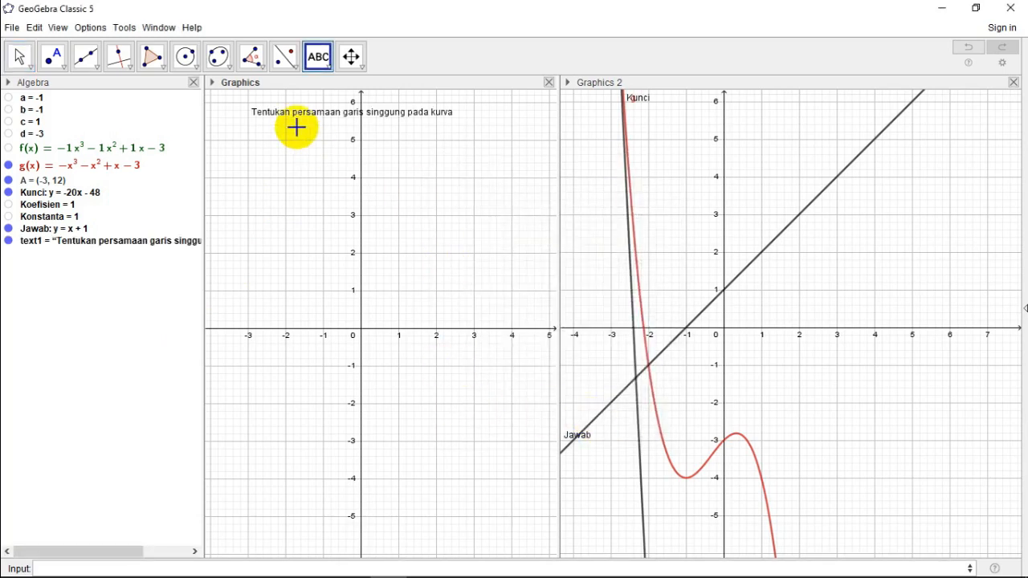
Step: Format the question text in Graphics with Medium size and bold style
left_click(21, 55)
right_click(305, 119)
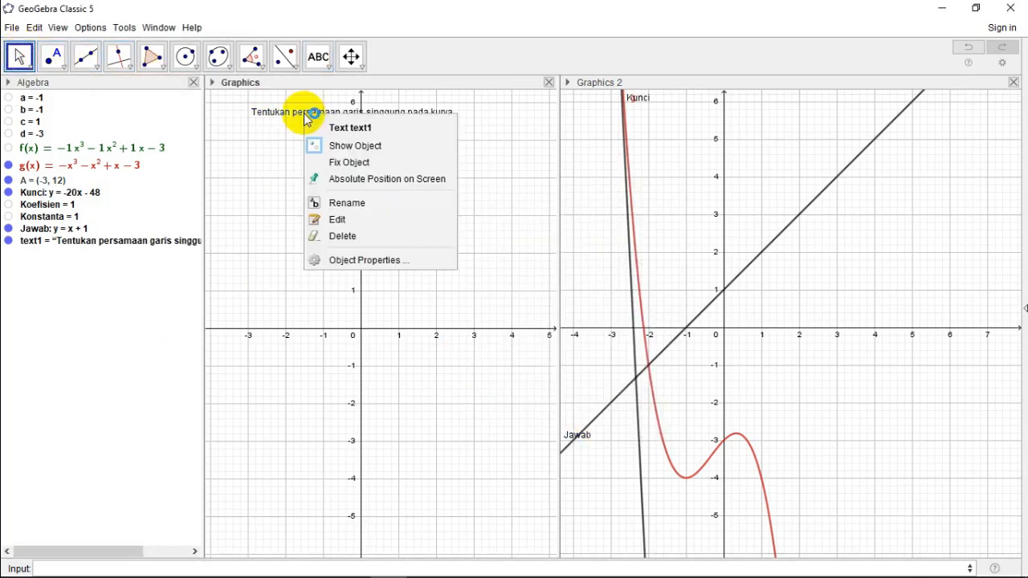
left_click(361, 262)
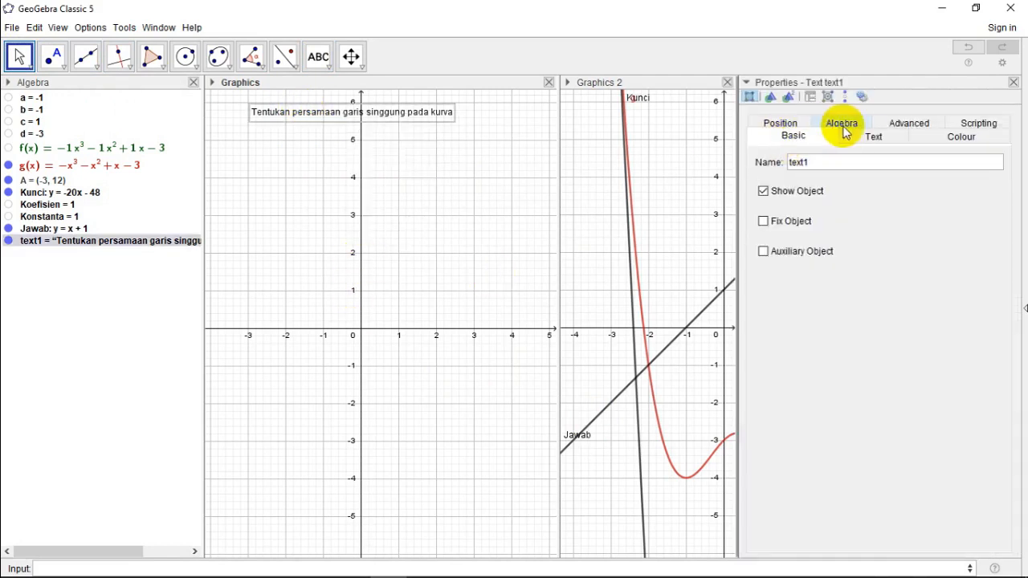
left_click(875, 138)
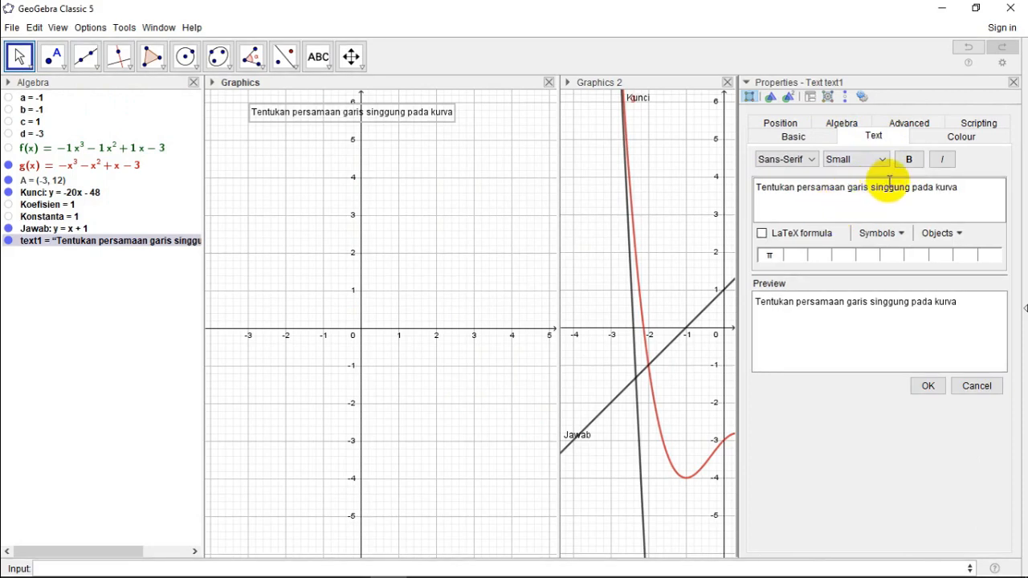
left_click(860, 159)
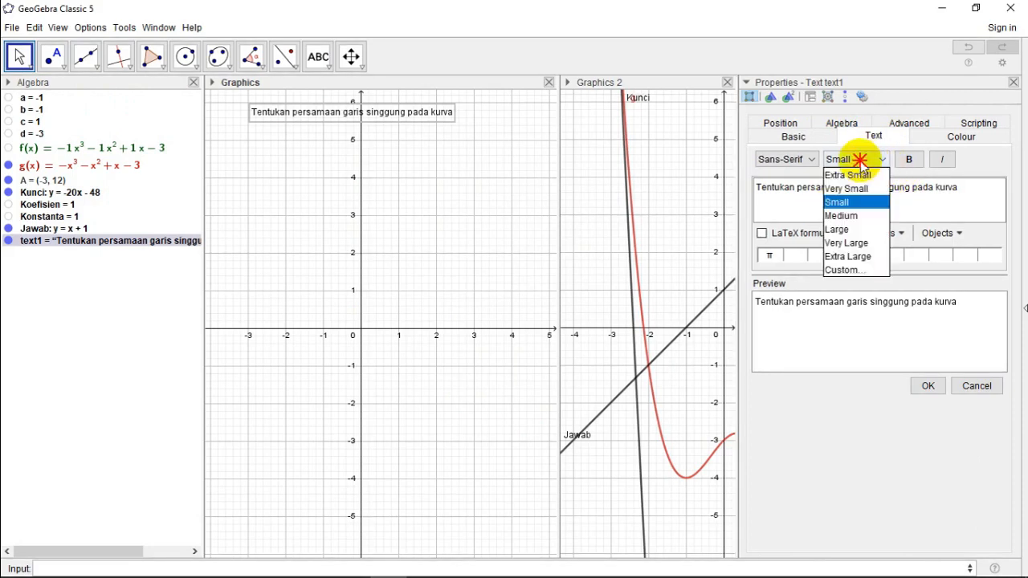
left_click(853, 216)
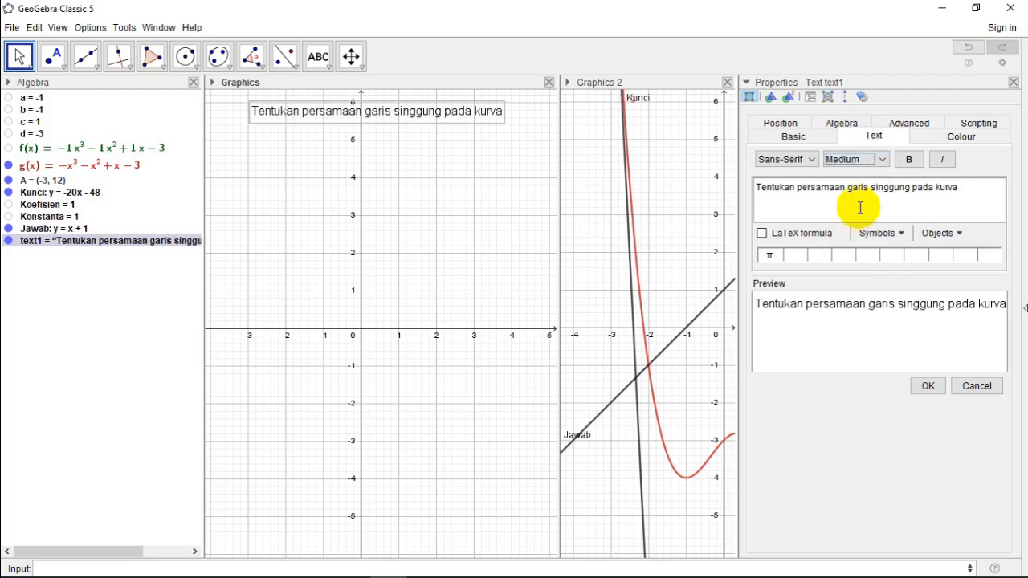
left_click(909, 162)
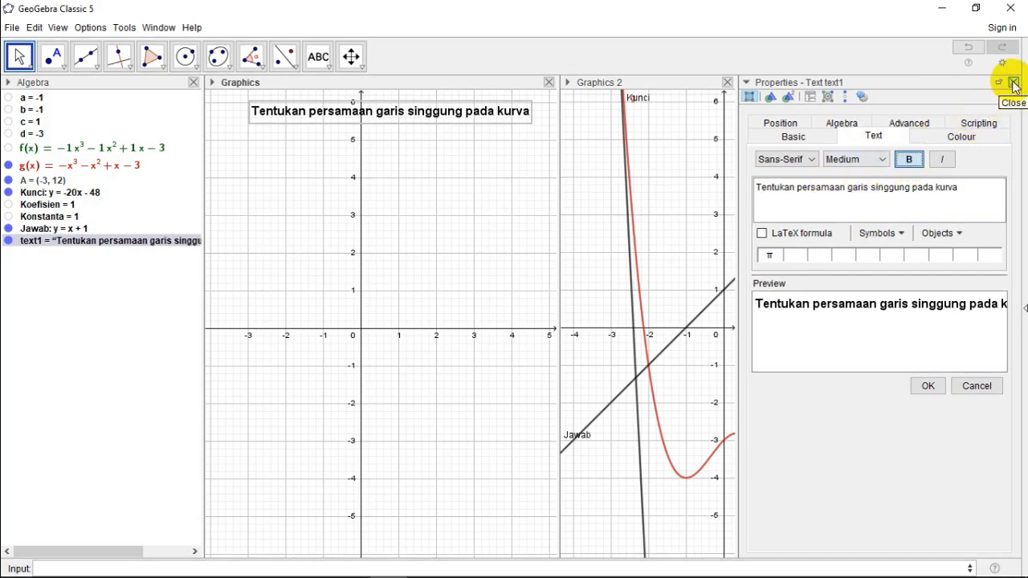
Step: Colour the question text blue (#0000FF), then close its properties and deselect it
left_click(946, 138)
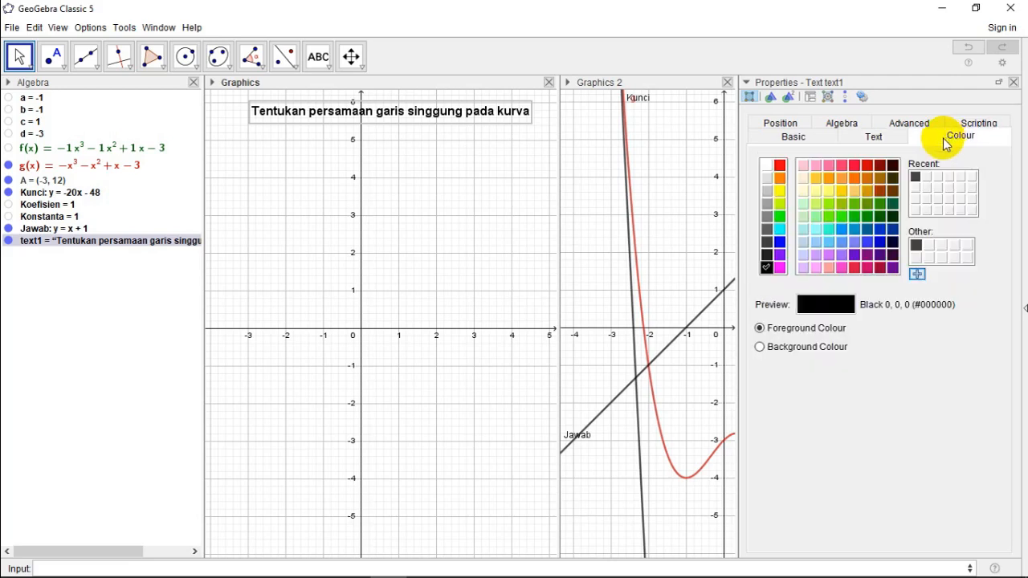
left_click(779, 243)
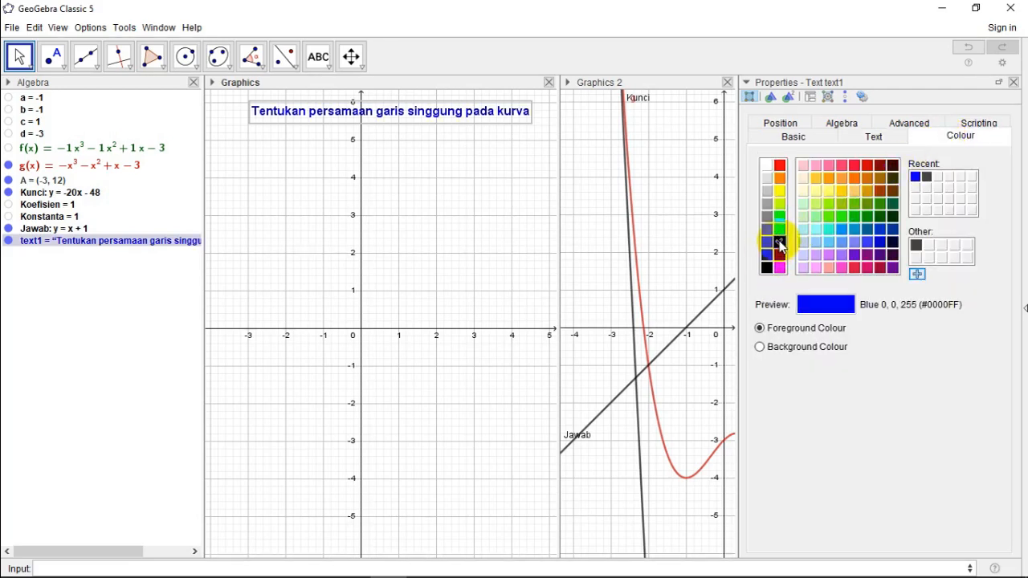
left_click(1014, 84)
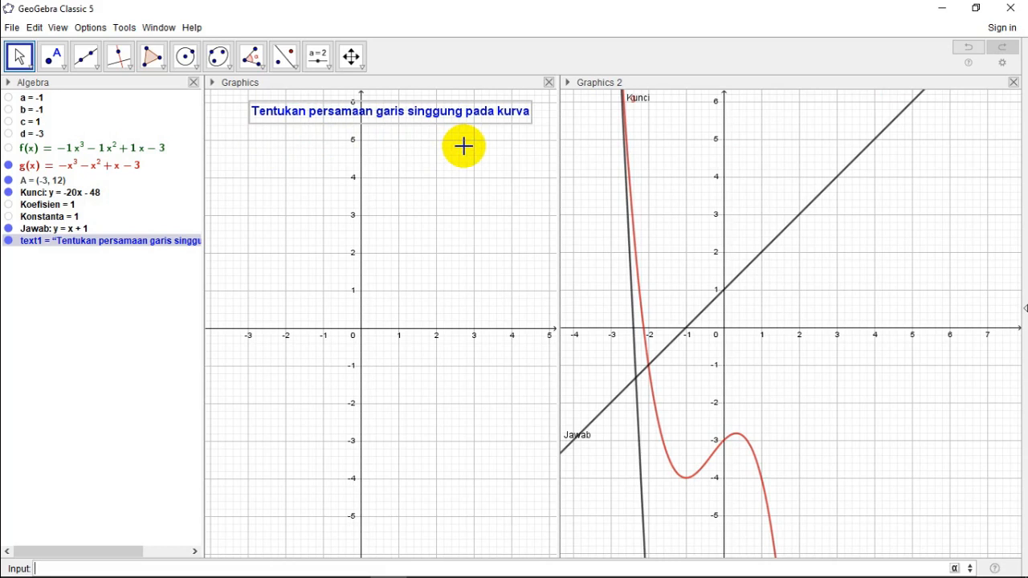
left_click(252, 146)
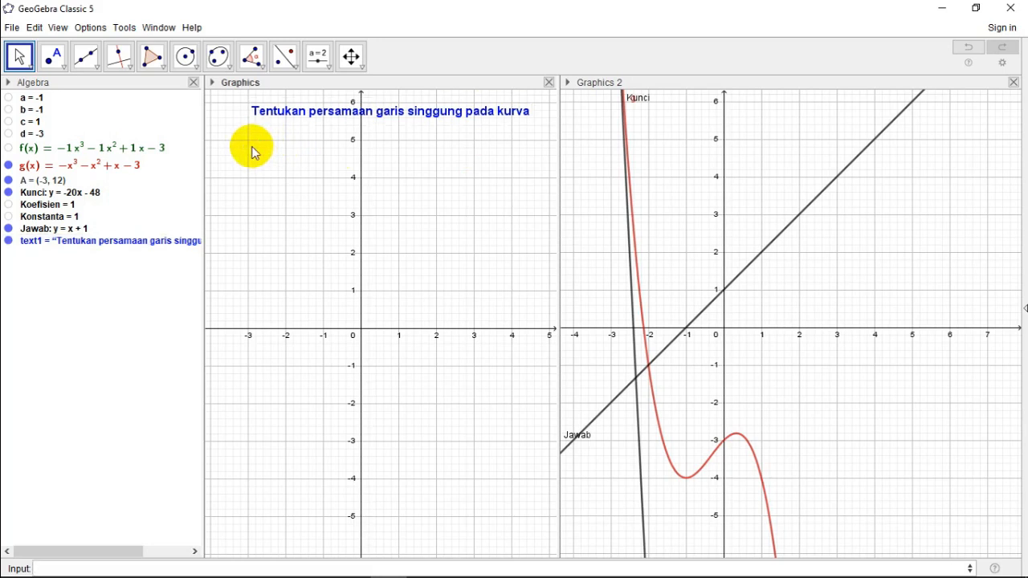
Step: Add a LaTeX formula text below the question, consisting of "y=" followed by the linked object g
left_click(320, 61)
left_click(344, 118)
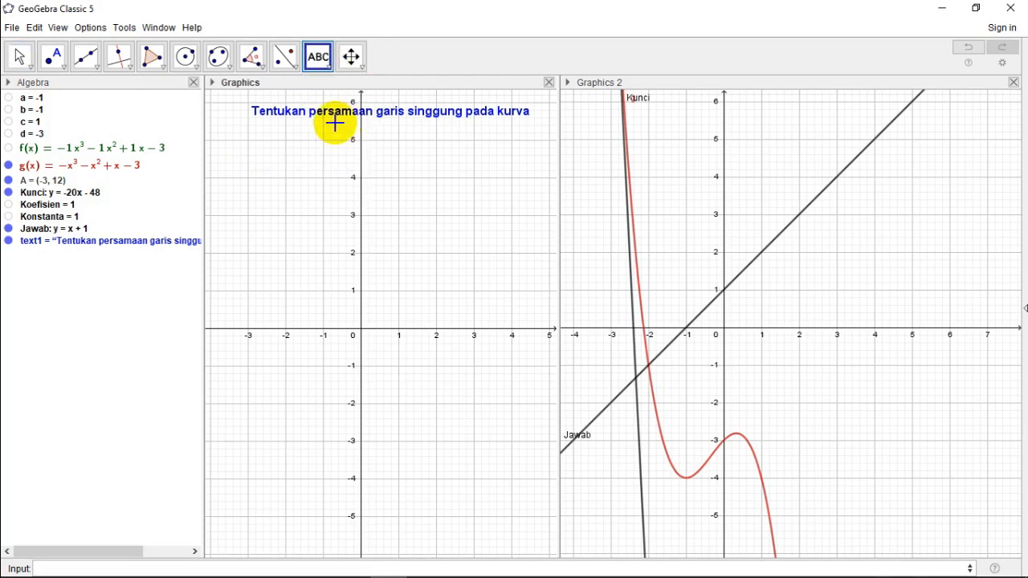
left_click(253, 136)
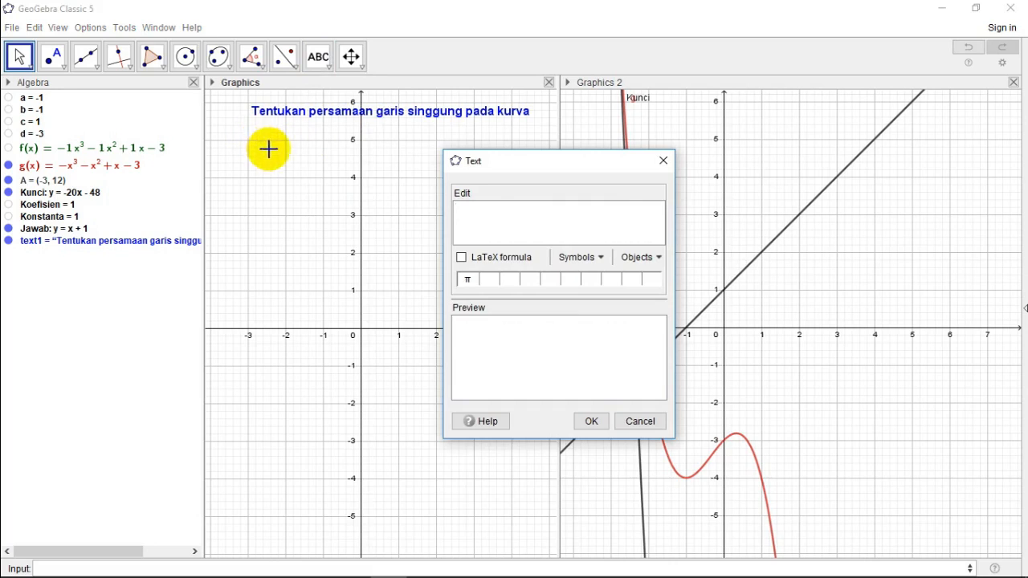
type("y=")
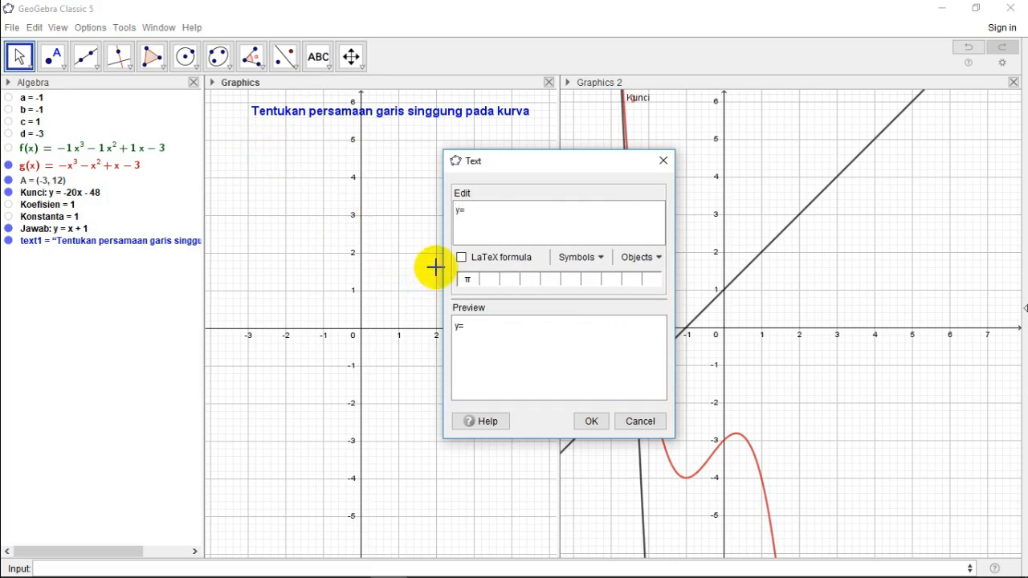
left_click(658, 259)
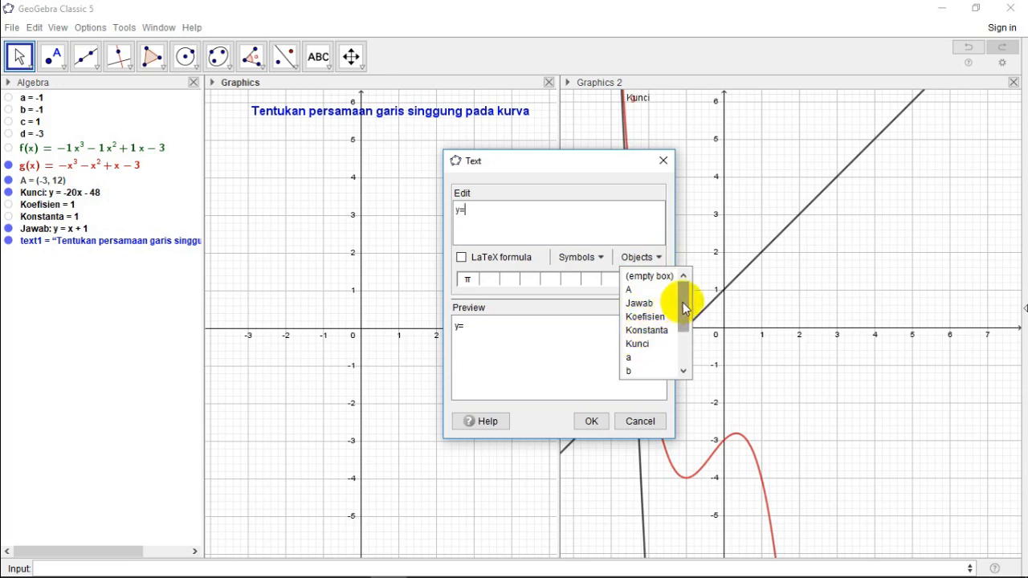
left_click_drag(683, 308, 677, 351)
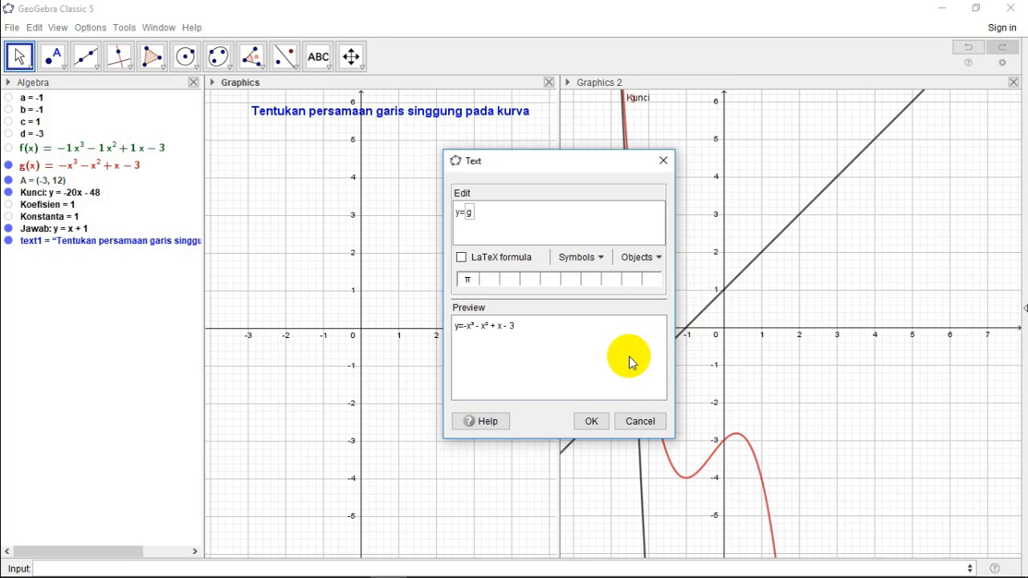
left_click(462, 259)
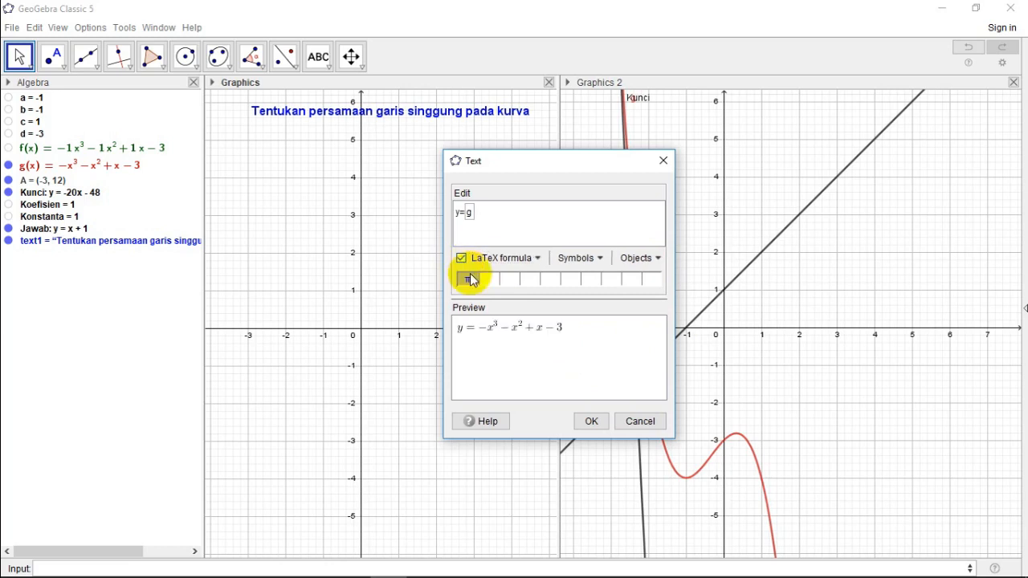
left_click(592, 423)
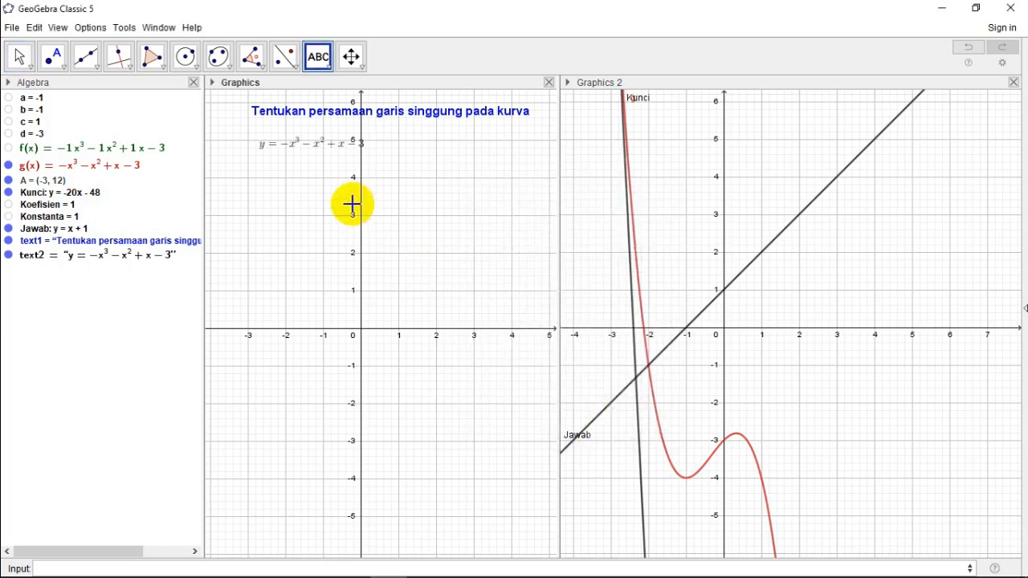
Step: Format the formula text as blue (#0000FF), Medium size and bold, then close its properties and the Graphics 2 view
left_click(20, 56)
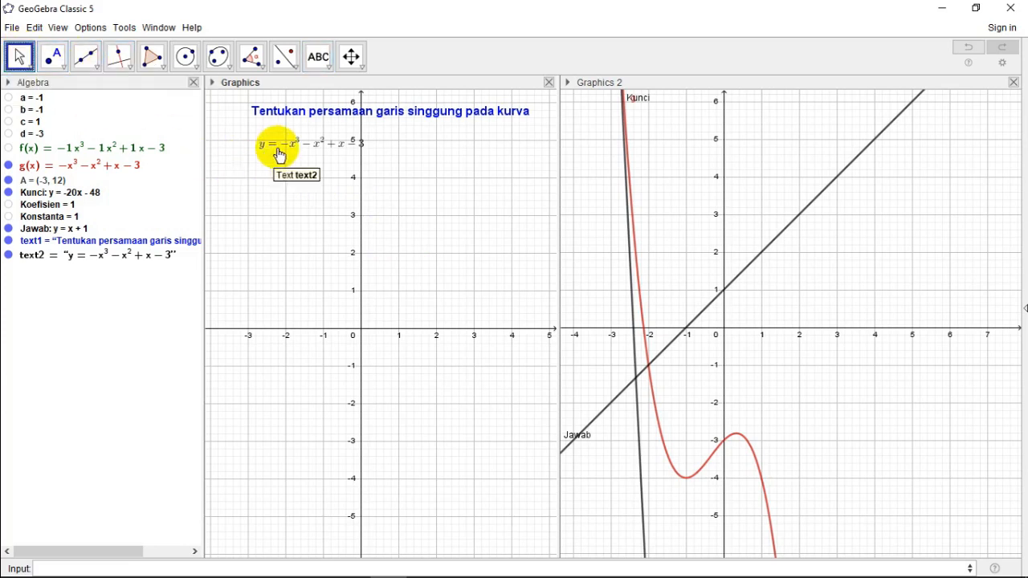
right_click(277, 148)
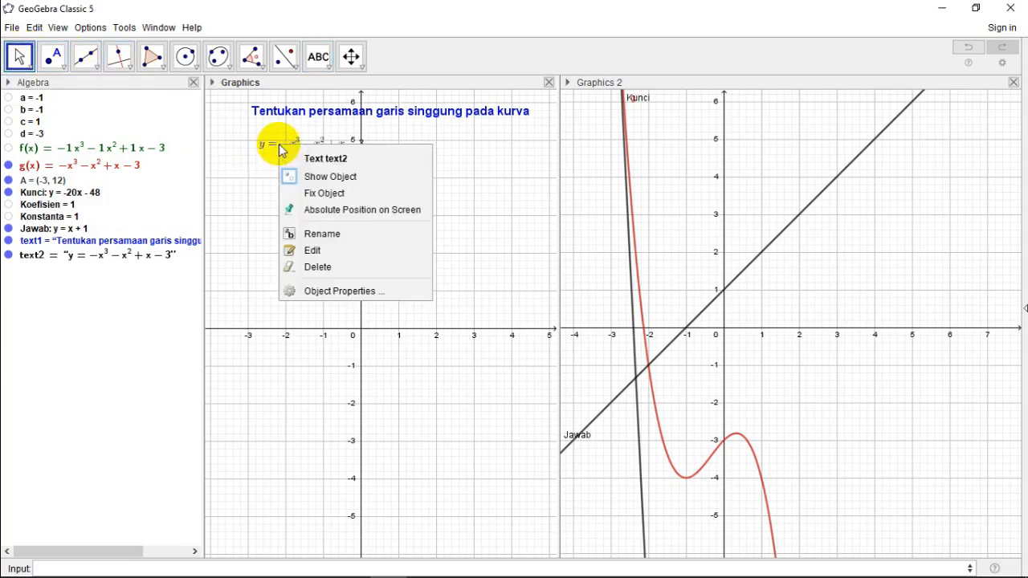
left_click(335, 292)
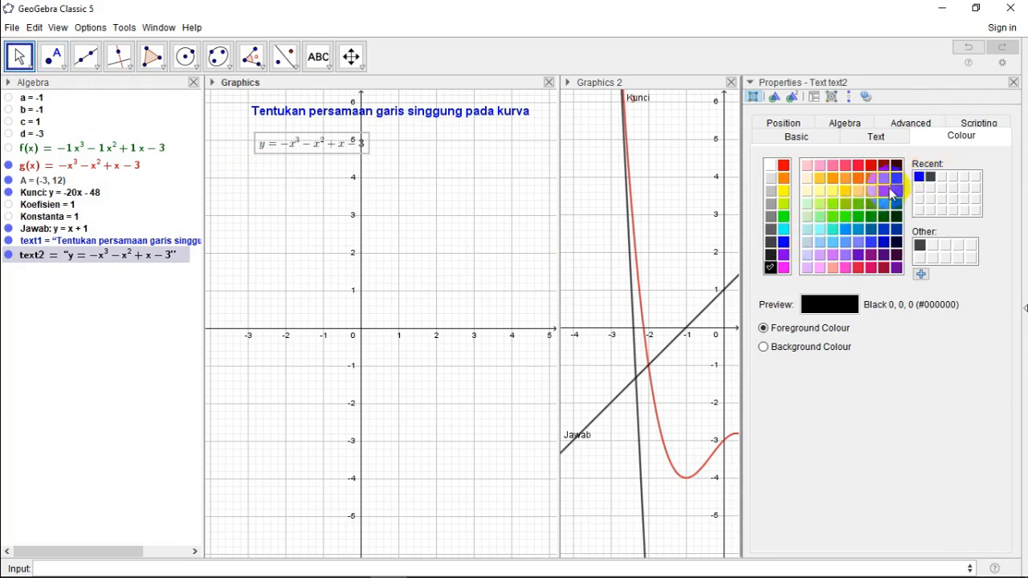
left_click(918, 177)
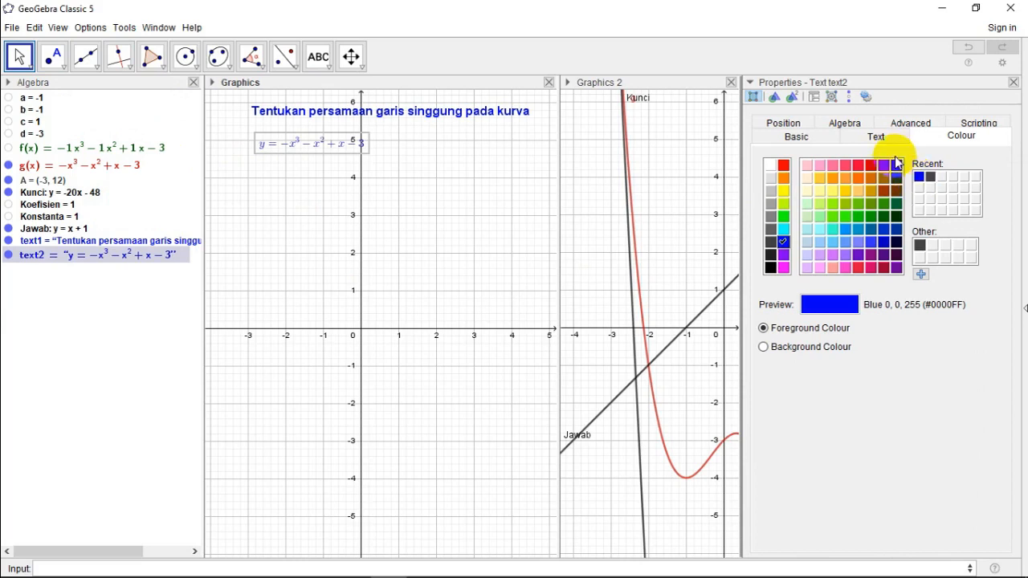
left_click(874, 137)
left_click(859, 163)
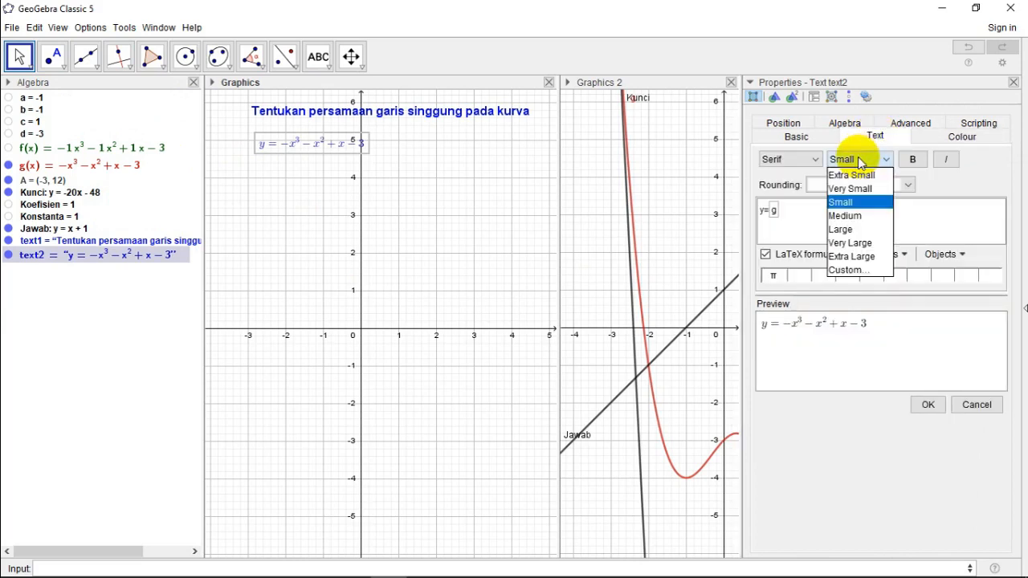
left_click(844, 214)
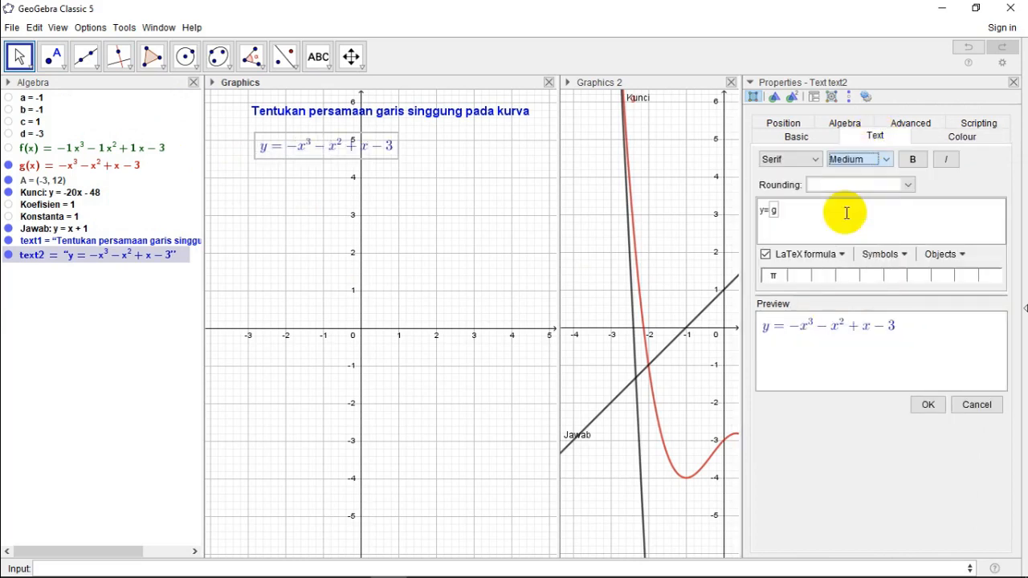
left_click(912, 161)
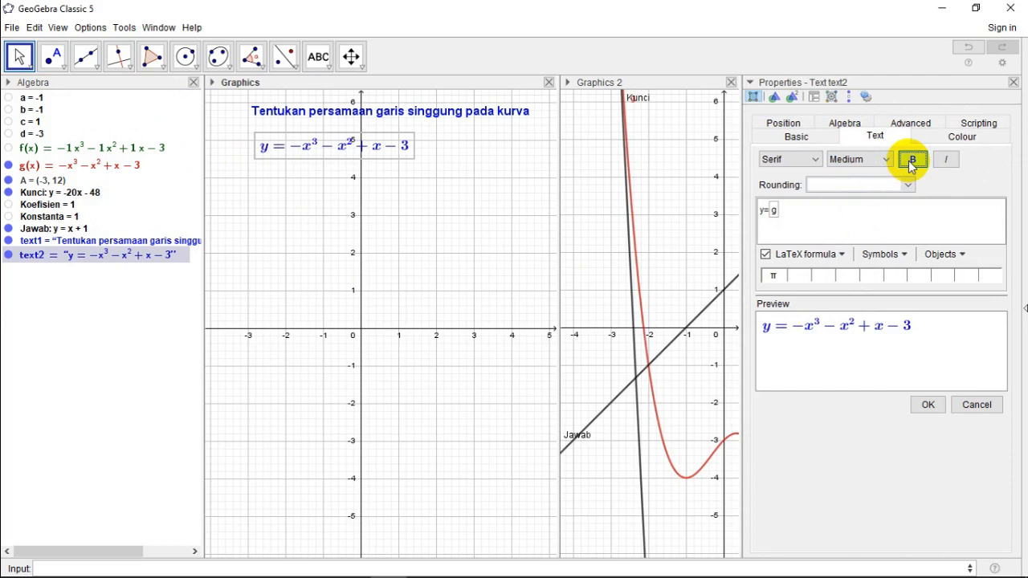
left_click(1014, 83)
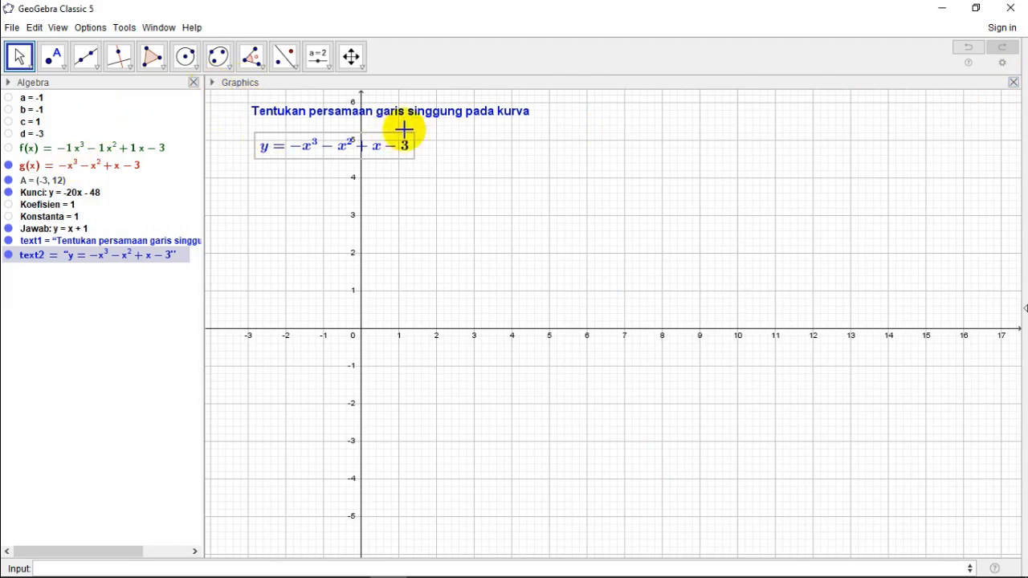
Step: Show the style bar of the Graphics view and hide its axes in the Graphics preferences, then close the preferences
left_click(213, 83)
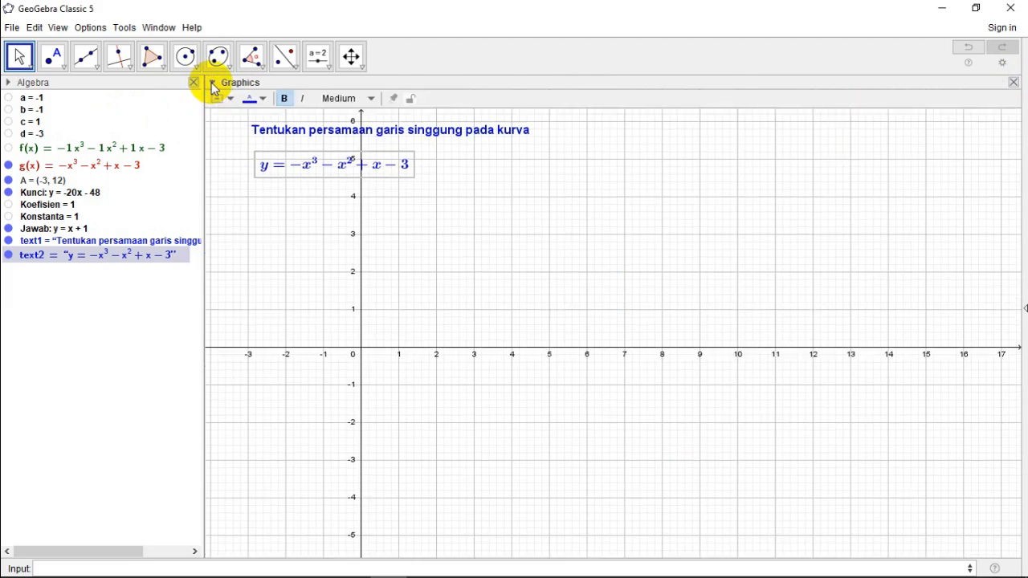
left_click(213, 83)
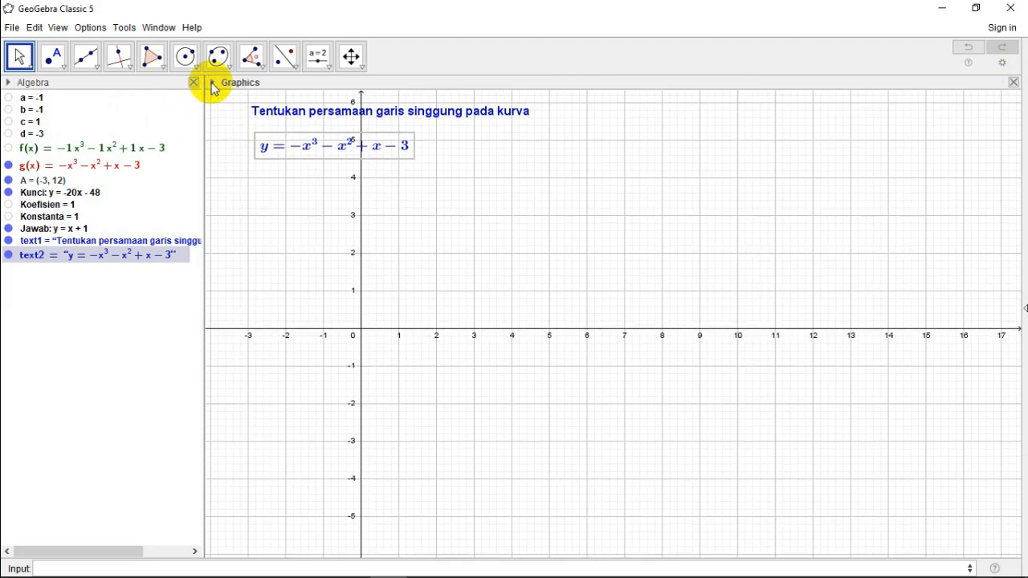
left_click(213, 84)
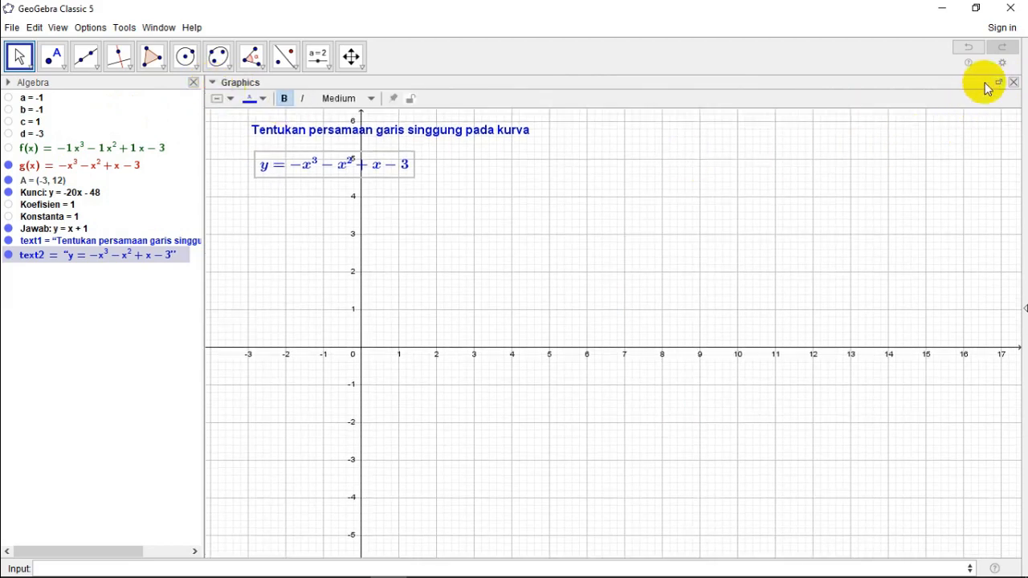
left_click(1002, 65)
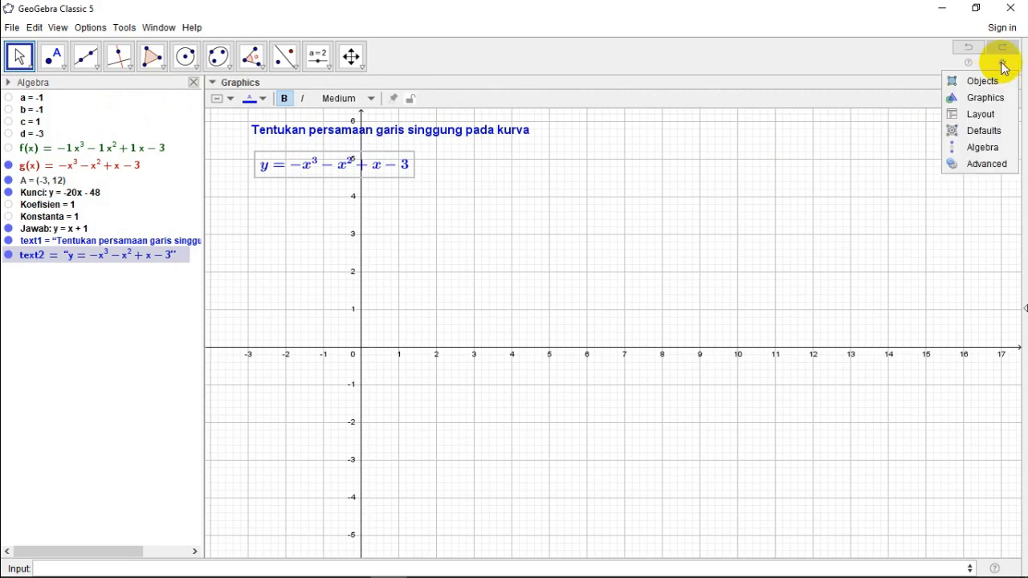
left_click(985, 98)
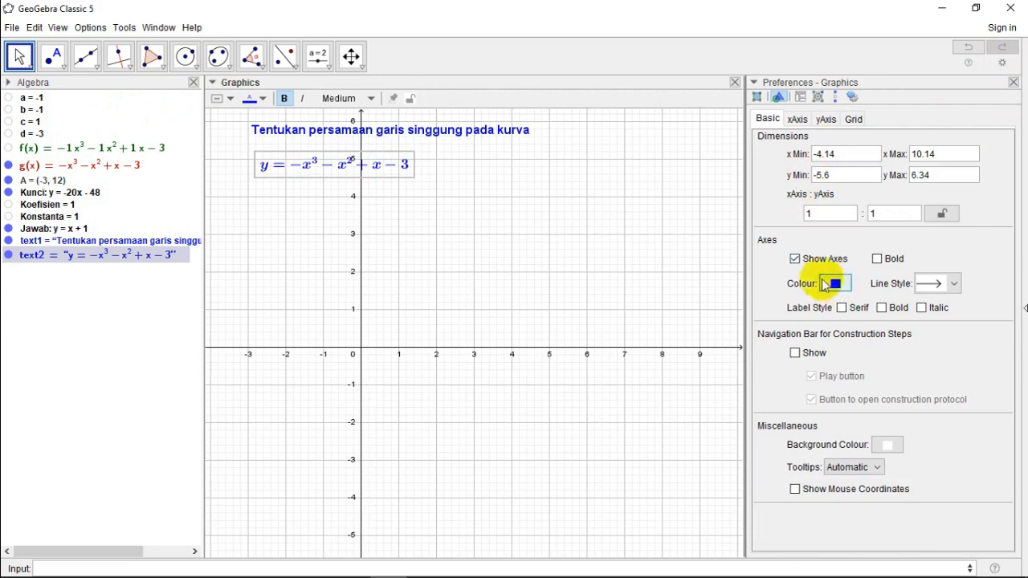
left_click(794, 259)
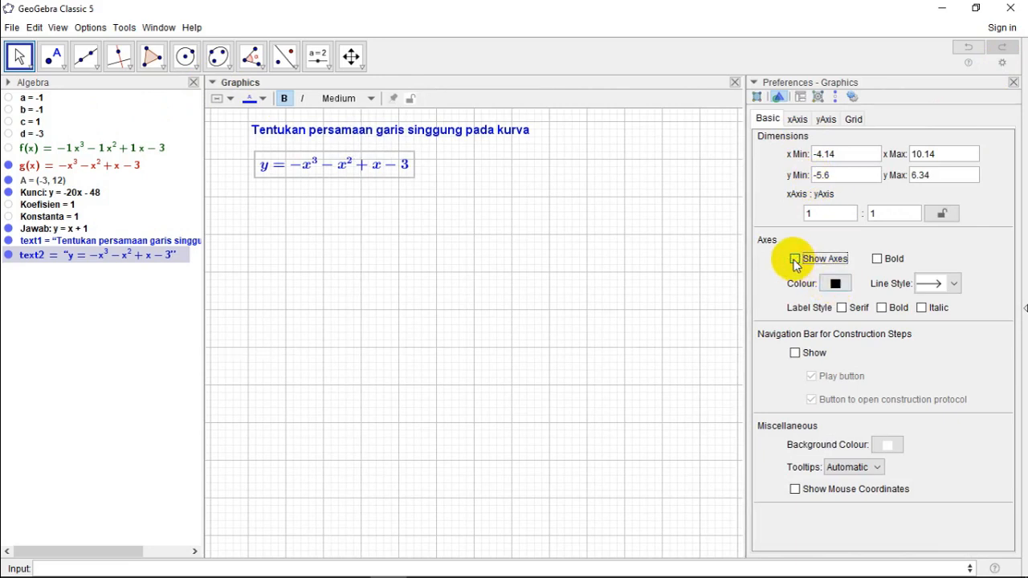
left_click(1013, 82)
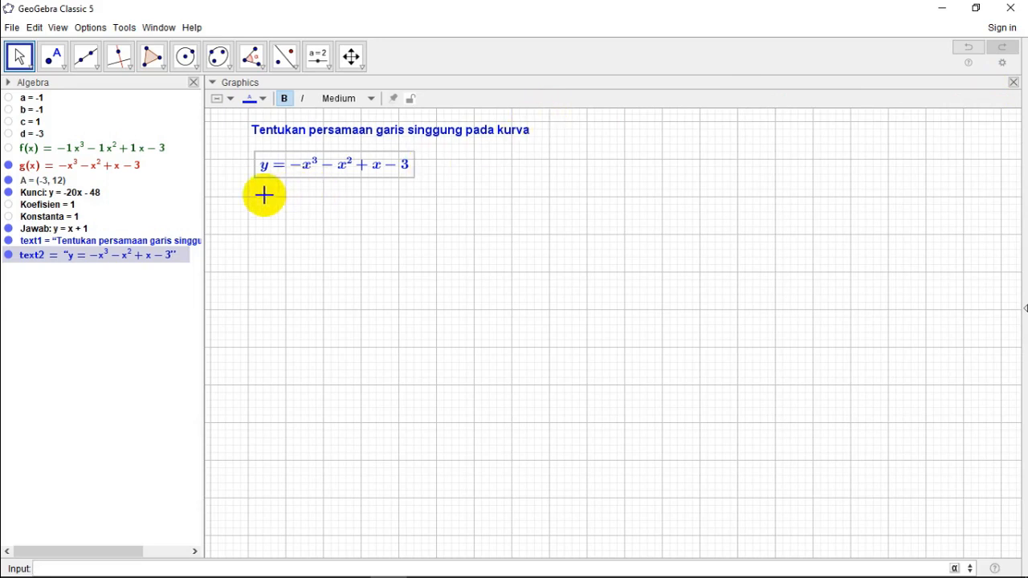
Step: Add the text "di titik" just below the formula text in the Graphics view
left_click(328, 69)
left_click(343, 119)
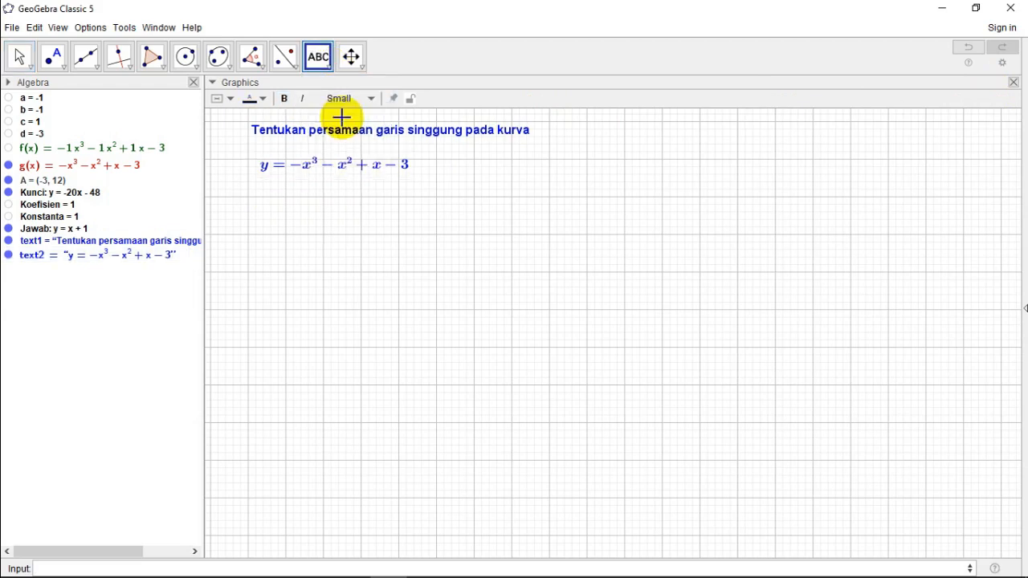
left_click(259, 188)
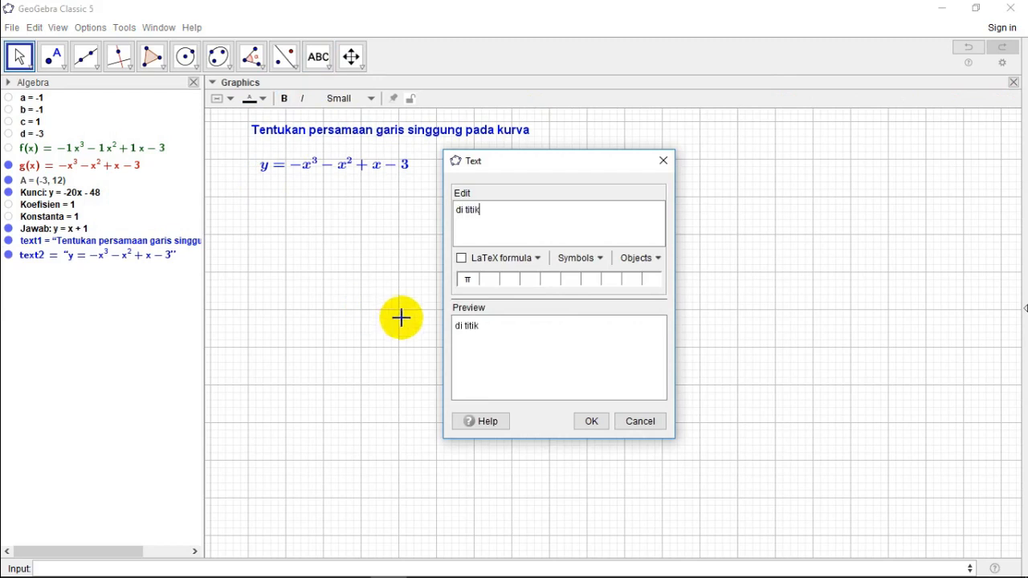
left_click(587, 422)
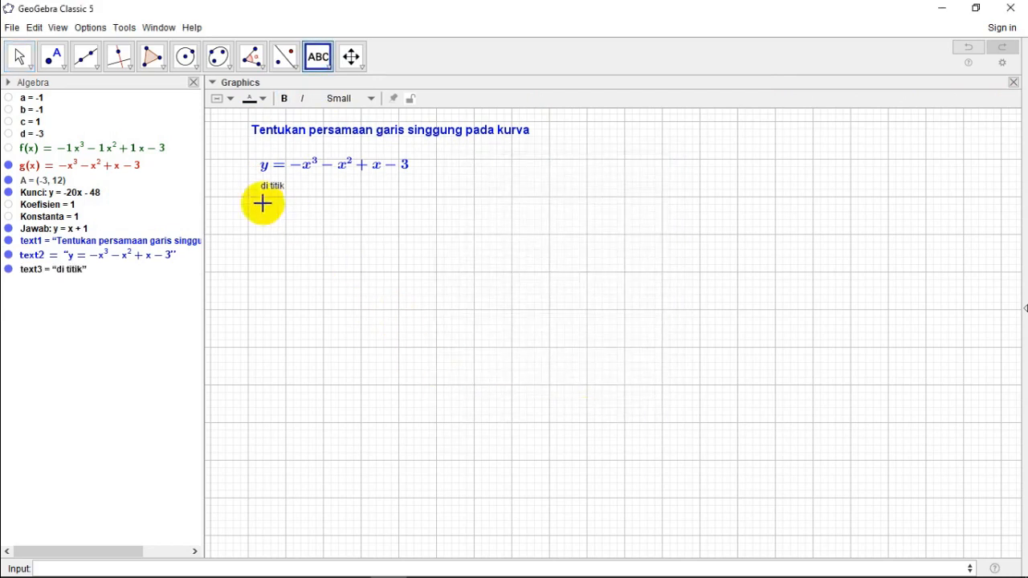
Step: Format the "di titik" text as bold, Medium size and blue (#0000FF), then close its properties
left_click(20, 56)
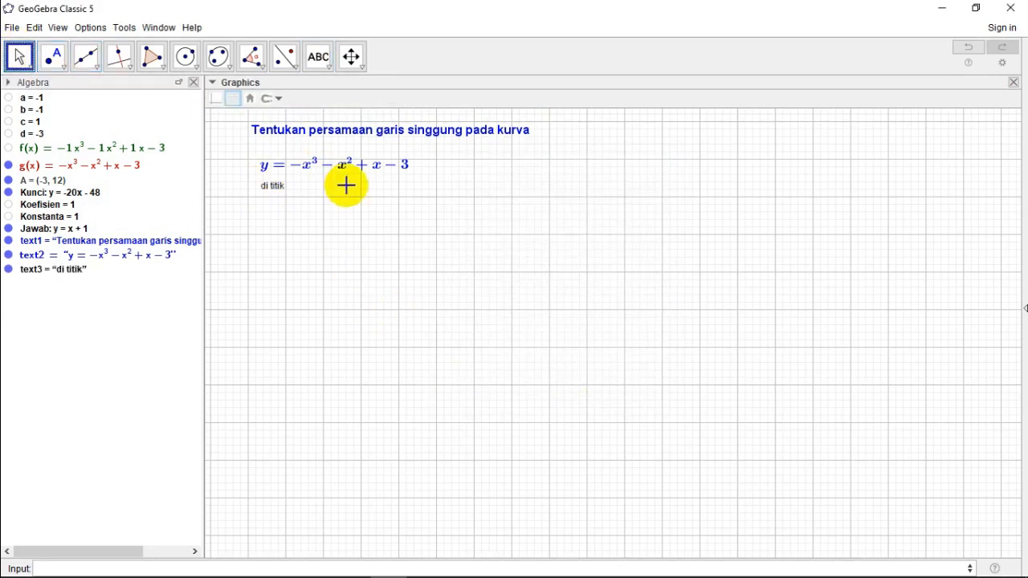
right_click(273, 189)
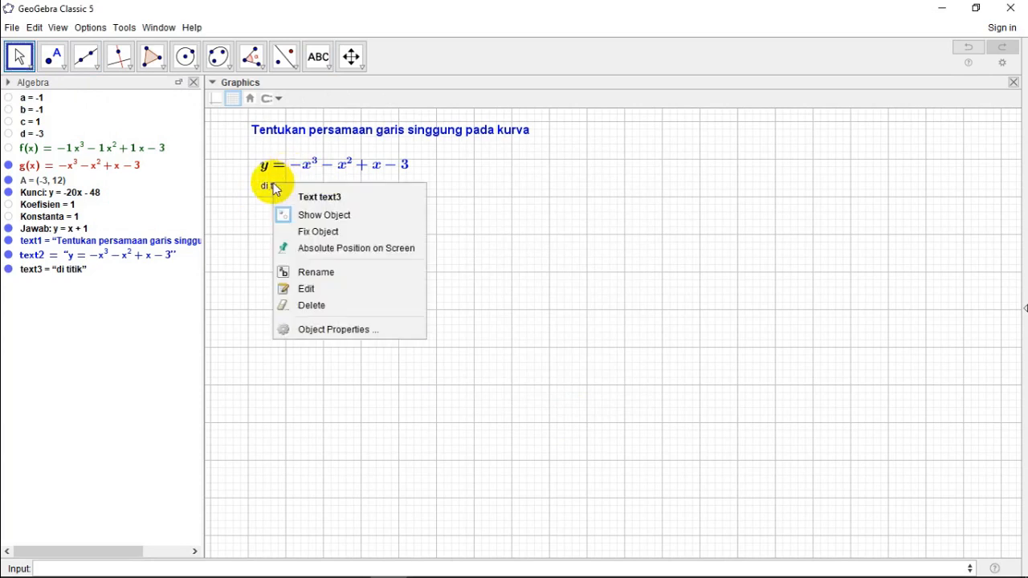
left_click(333, 332)
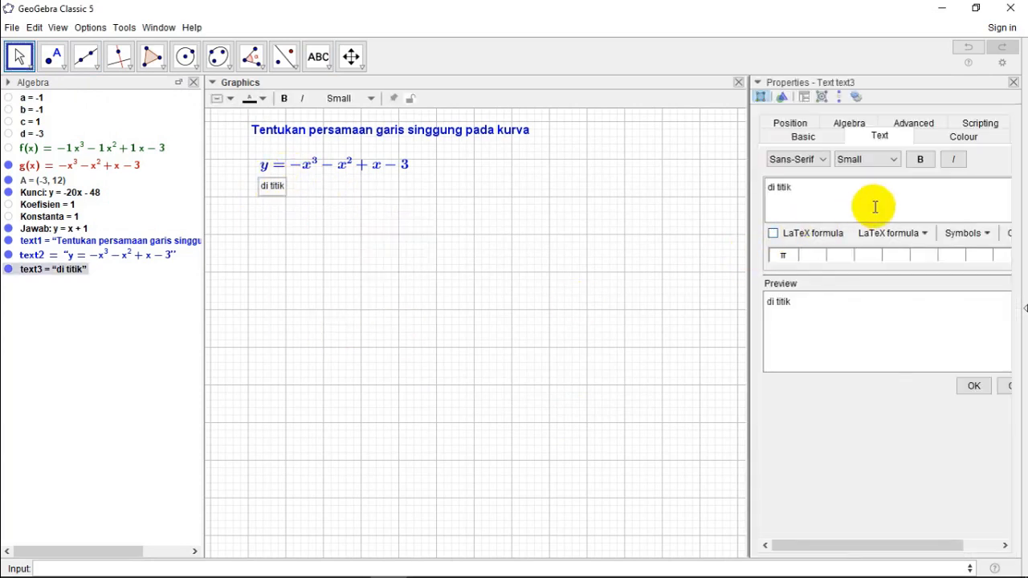
left_click(921, 160)
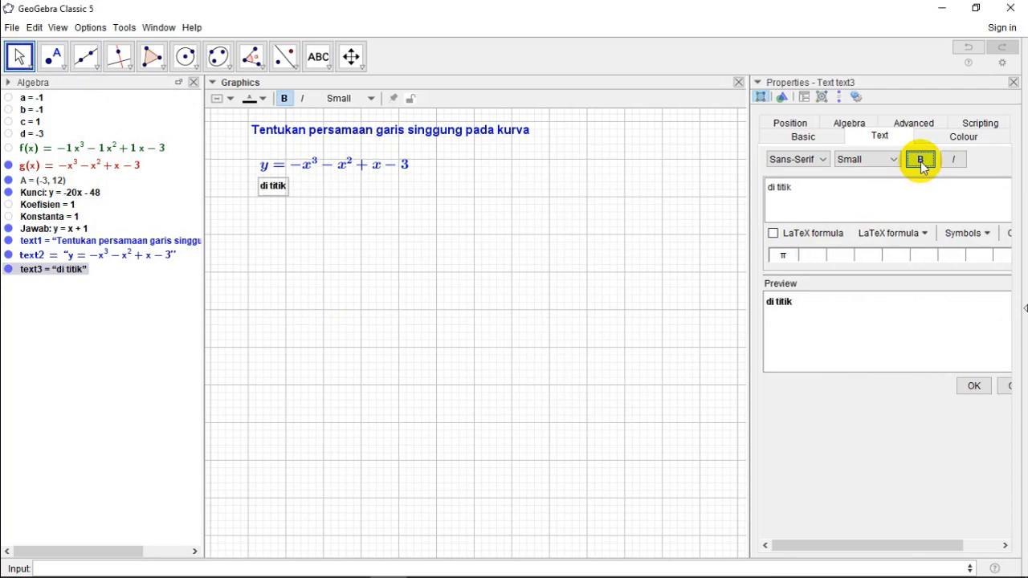
left_click(895, 160)
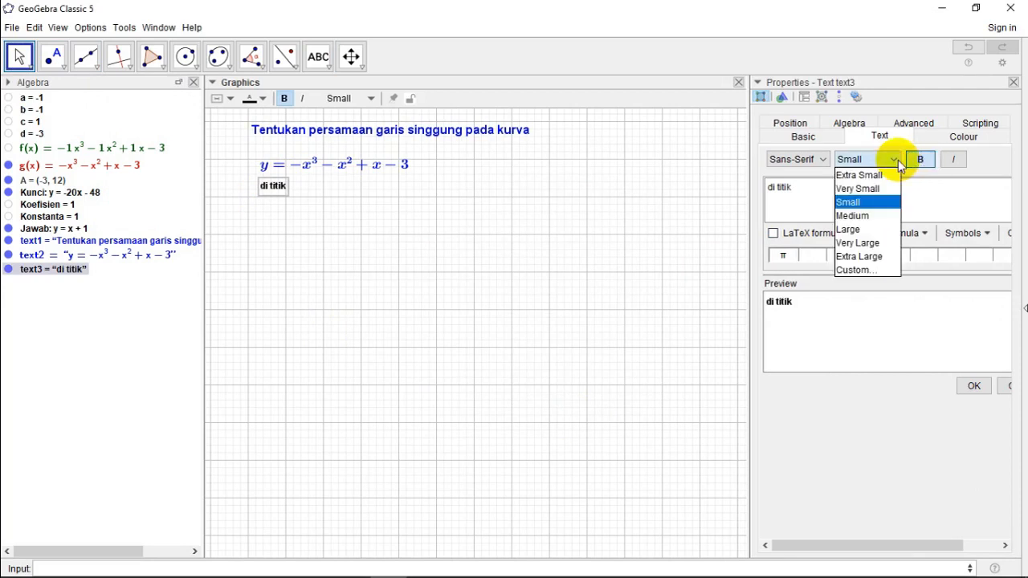
left_click(870, 215)
left_click(961, 140)
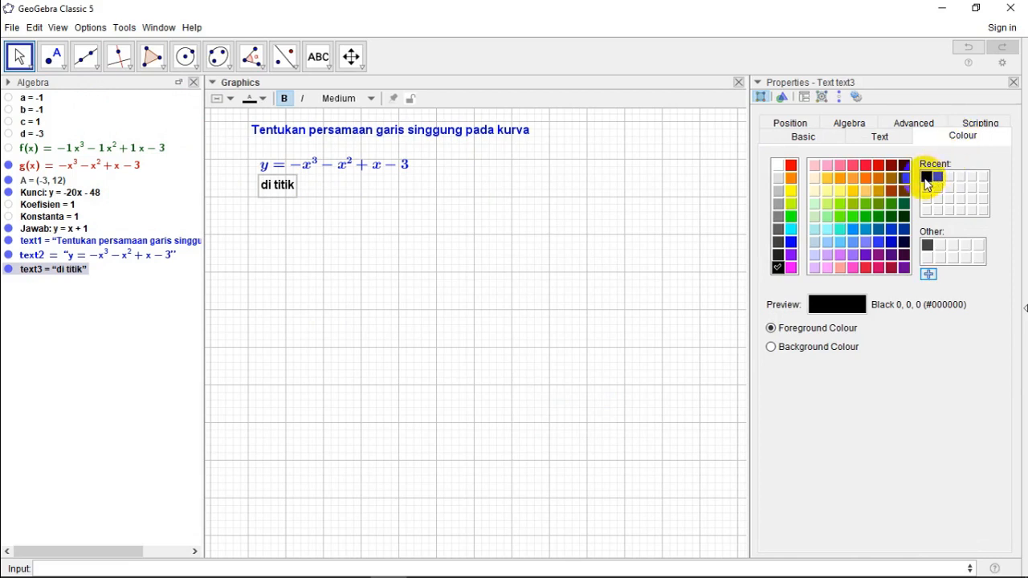
left_click(926, 177)
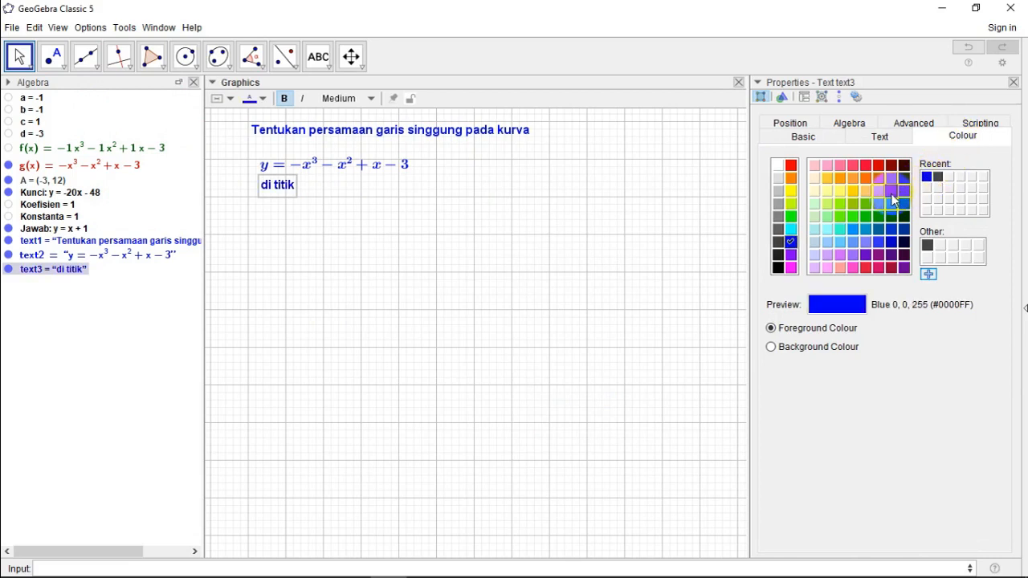
left_click(1014, 84)
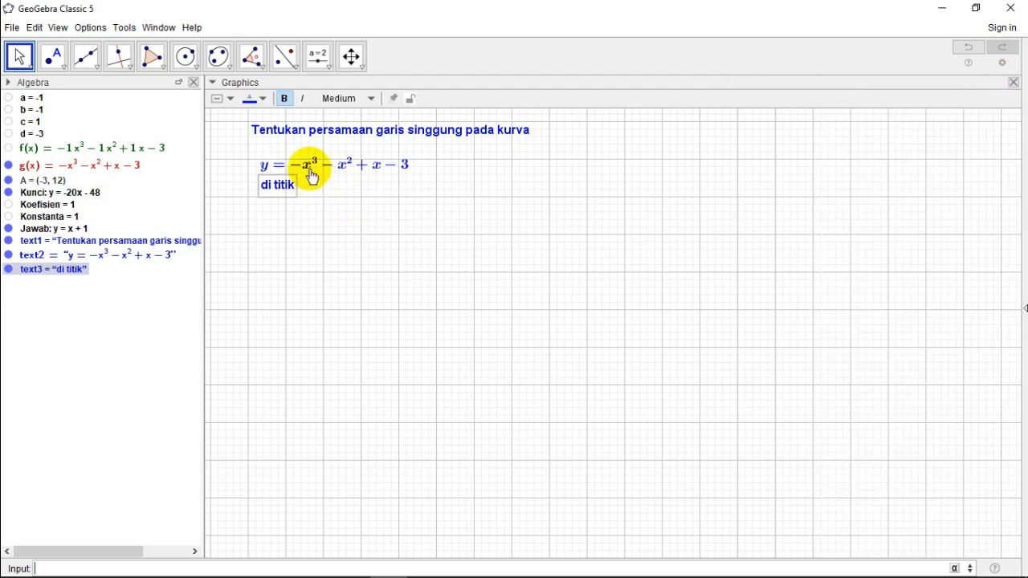
Step: Move the formula text and the "di titik" text slightly up and left to line up under the question text
left_click_drag(319, 166, 315, 162)
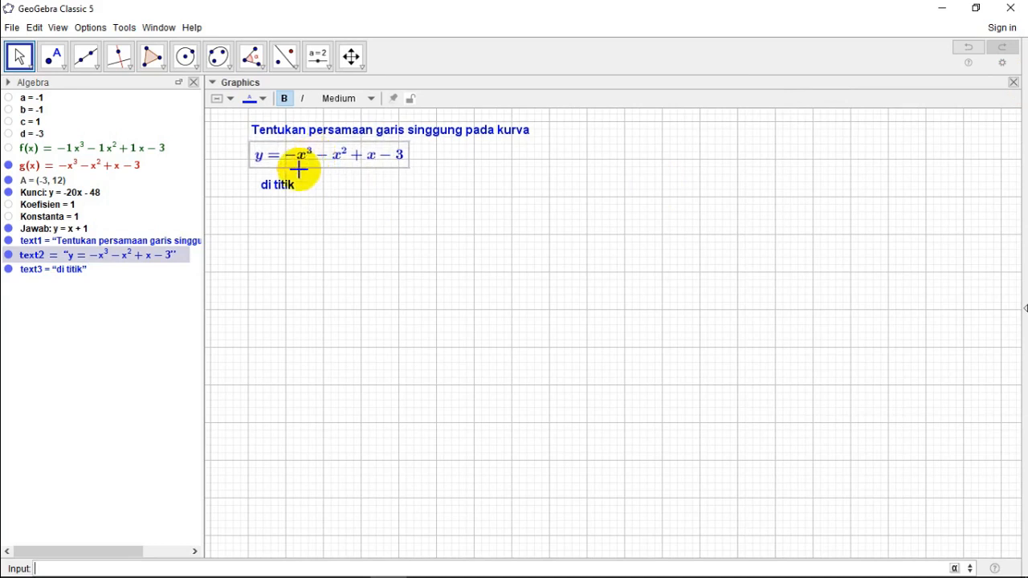
left_click_drag(276, 190, 268, 181)
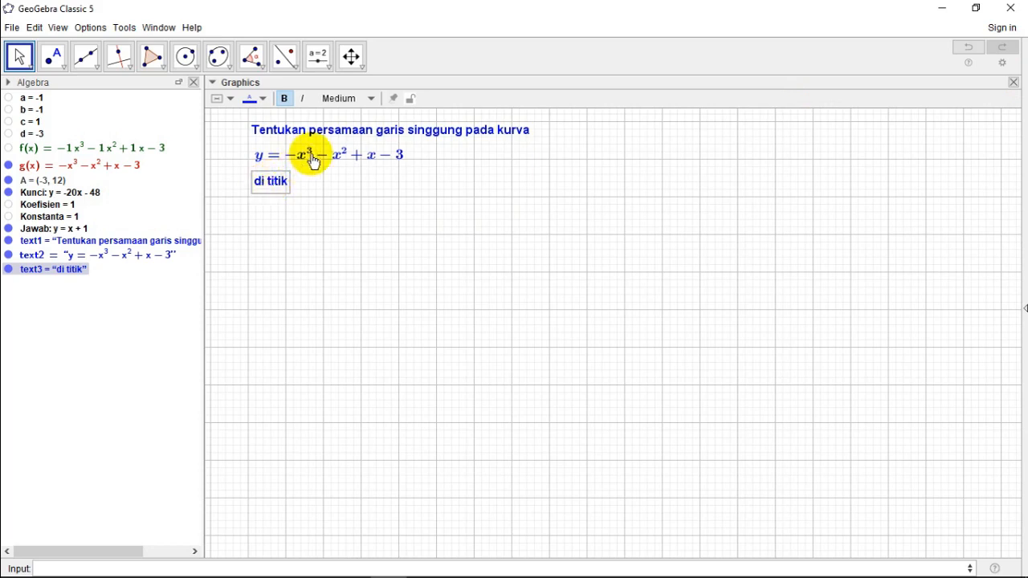
left_click(310, 158)
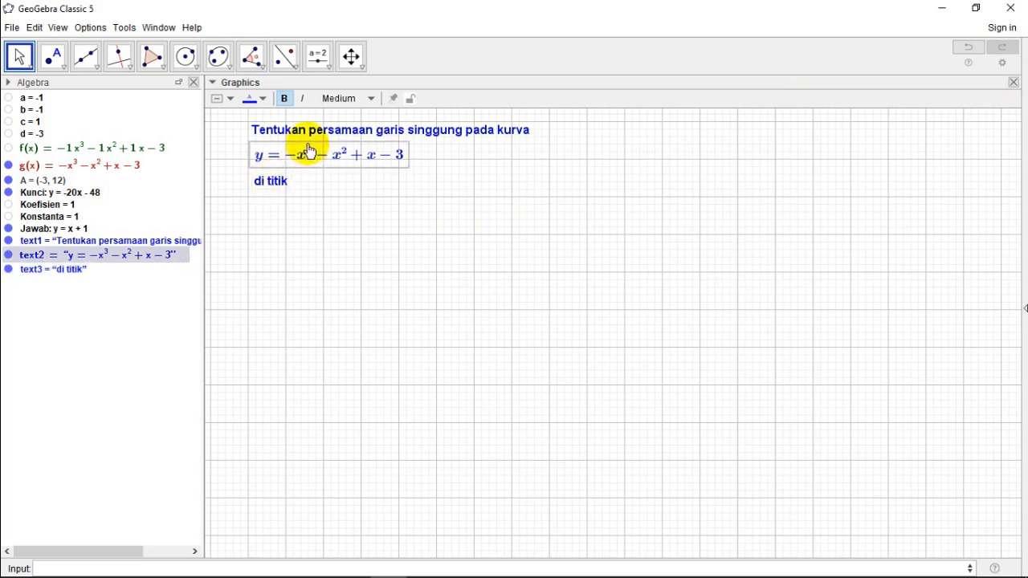
left_click(317, 133)
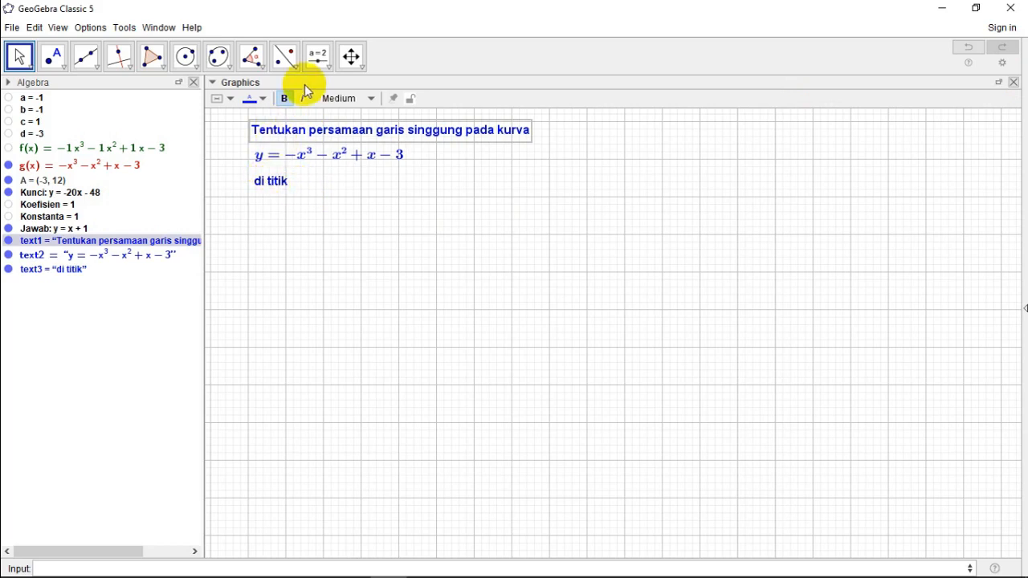
Step: Add a dynamic text showing the coordinates of point A beside the "di titik" text in the Graphics view
left_click(330, 69)
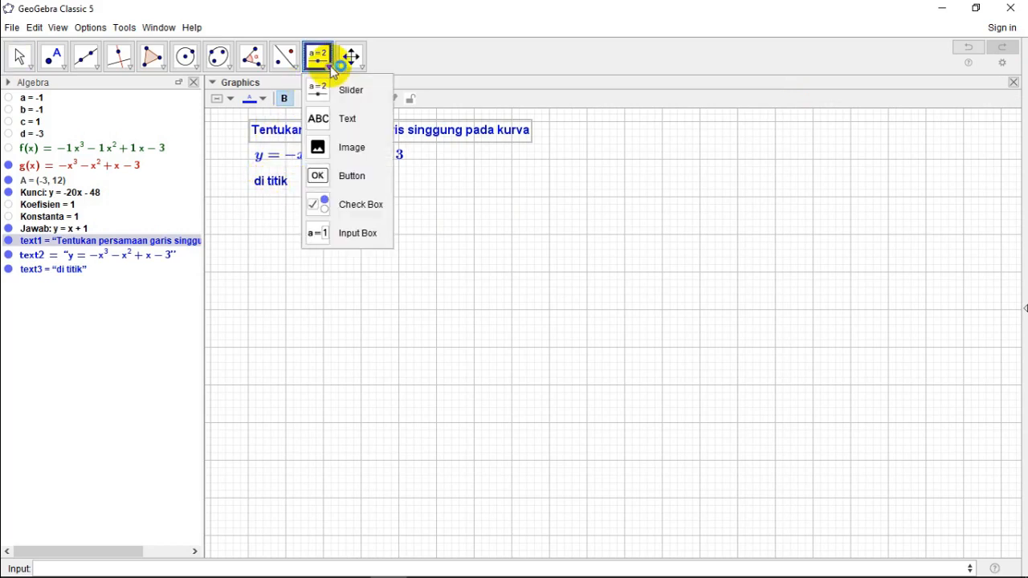
left_click(349, 120)
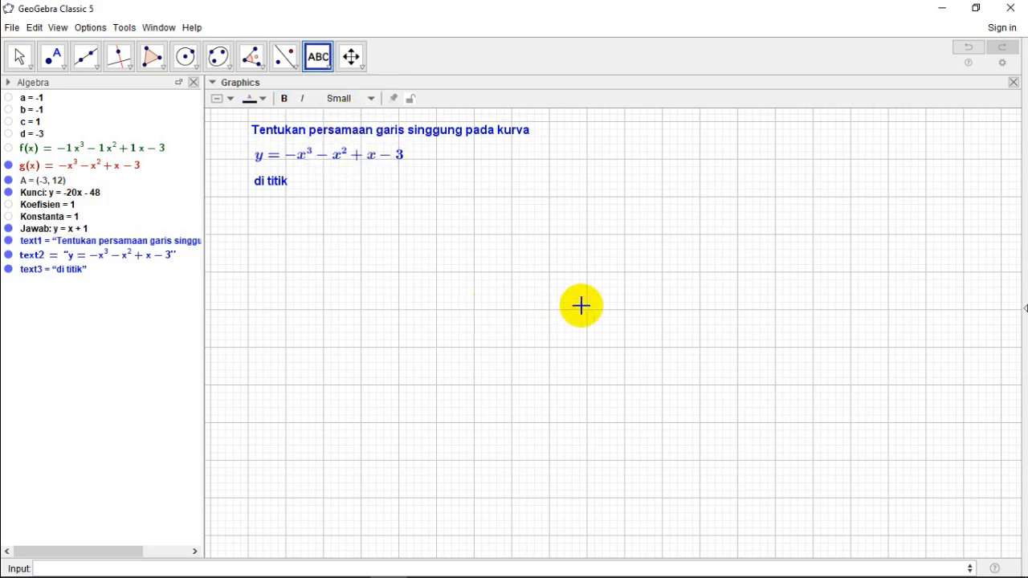
left_click(304, 182)
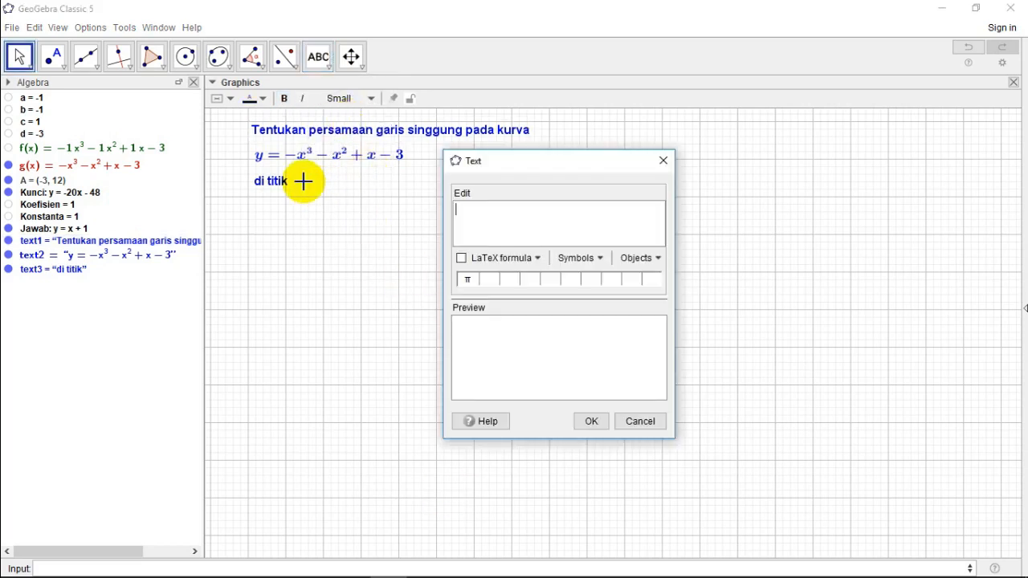
left_click(656, 258)
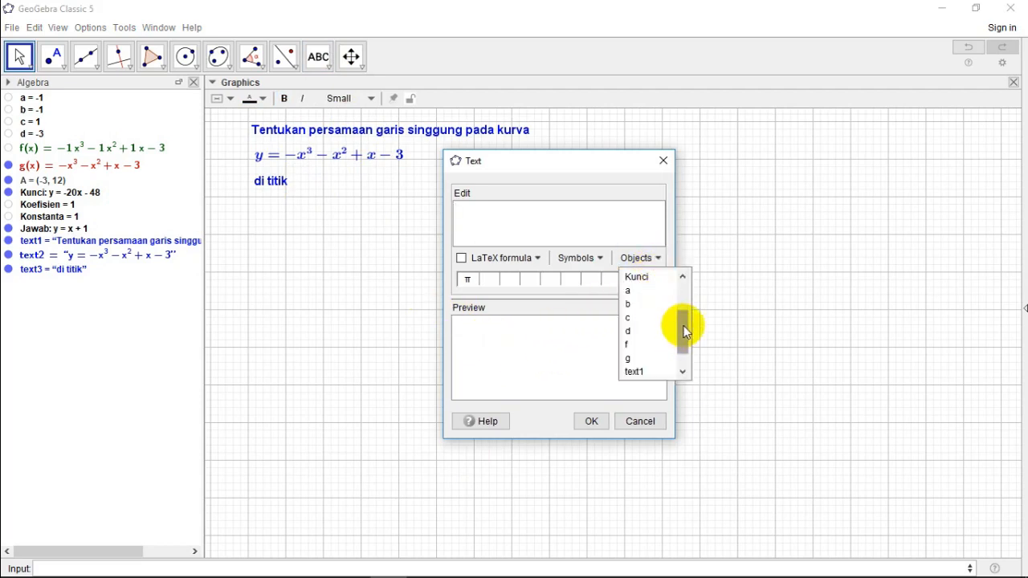
left_click_drag(684, 332, 693, 297)
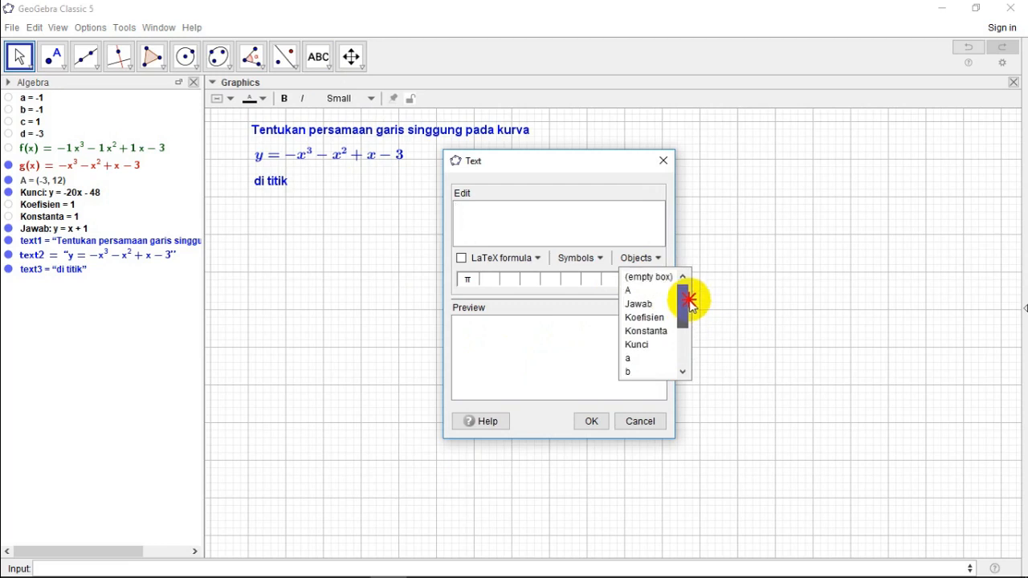
left_click(628, 291)
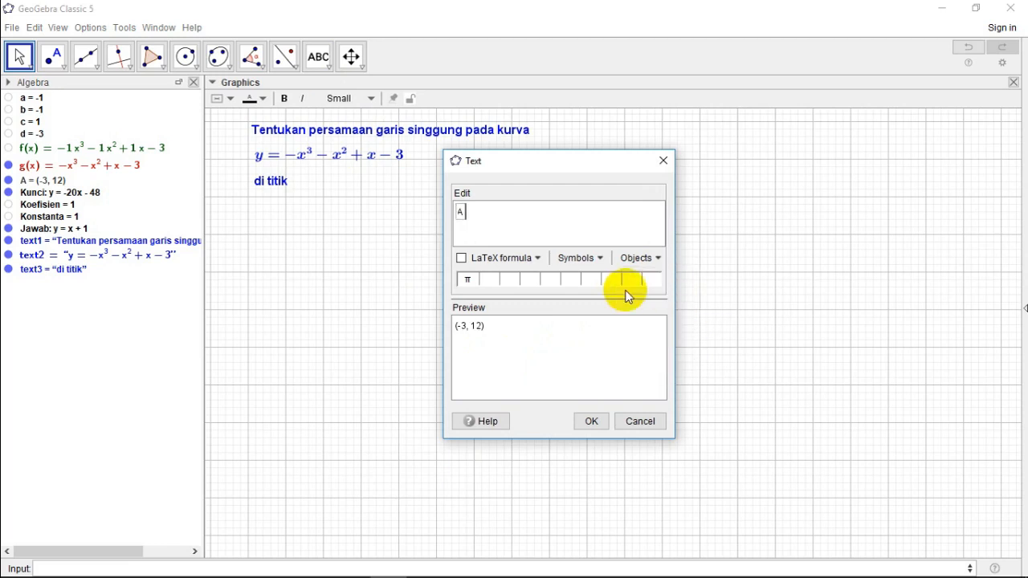
left_click(591, 422)
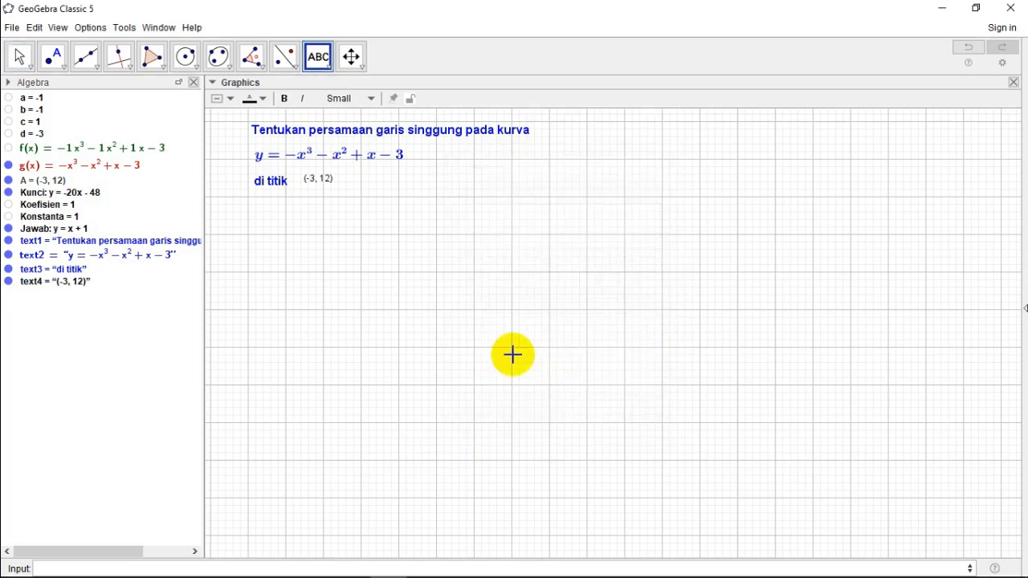
Step: Format the coordinate text as bold, Medium size and blue (#0000FF), and line it up close beside the "di titik" text
right_click(317, 183)
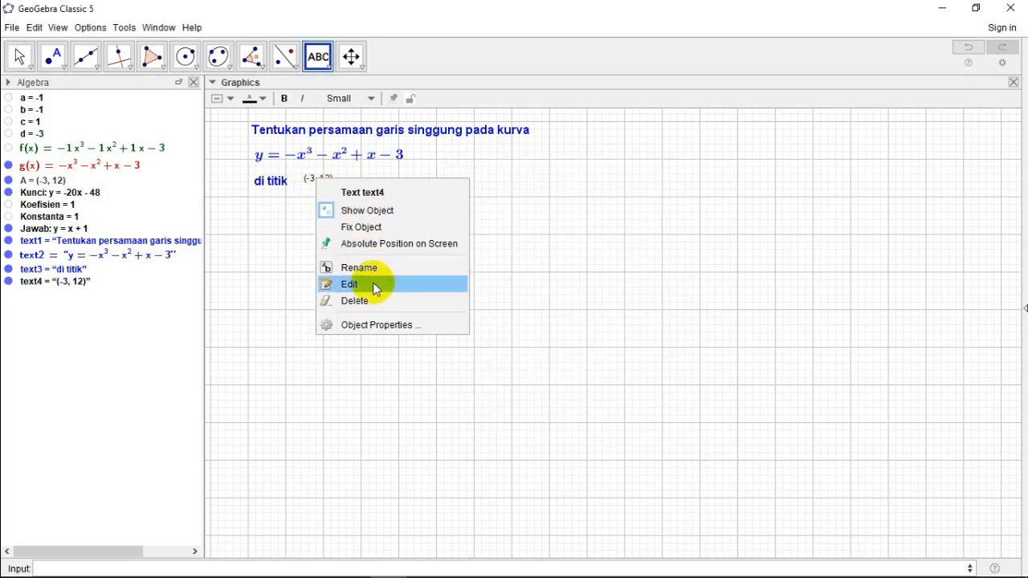
left_click(376, 324)
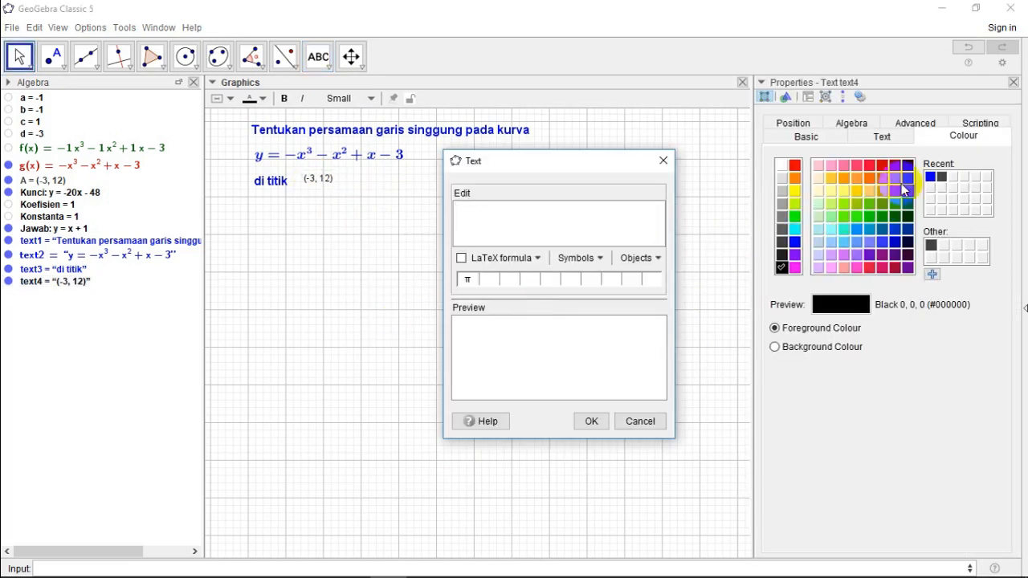
left_click(640, 422)
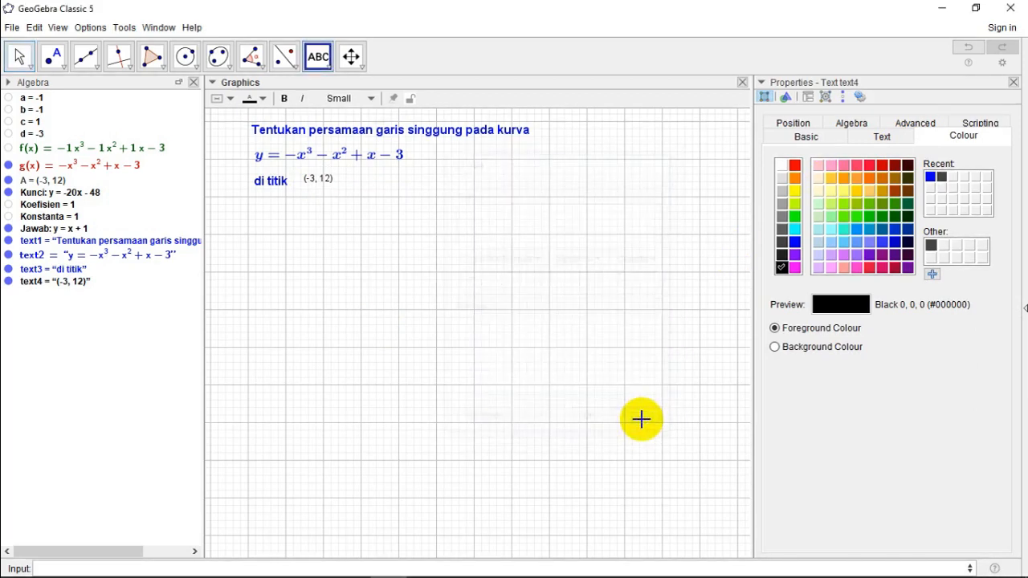
left_click(16, 59)
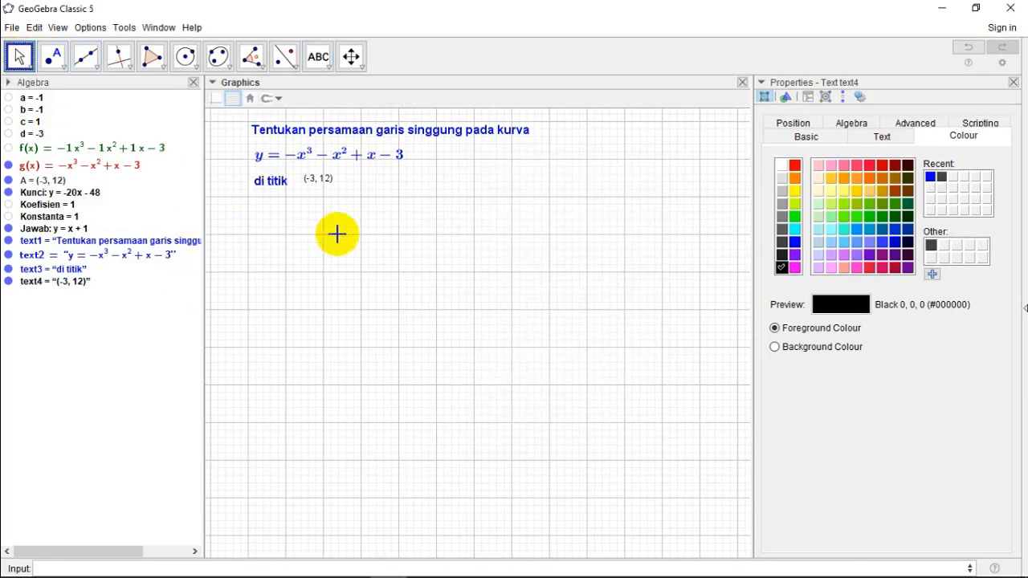
left_click(883, 141)
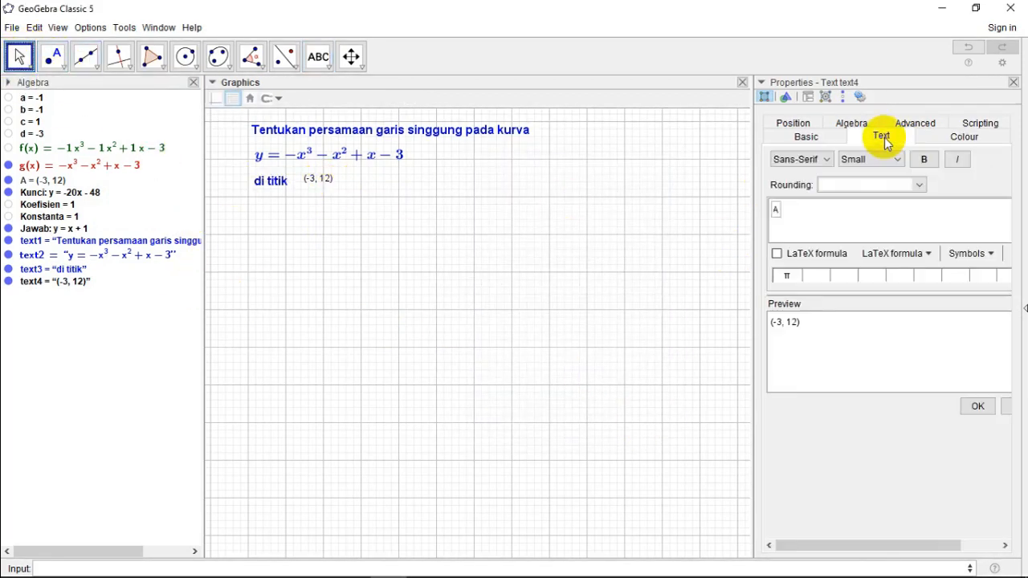
left_click(922, 159)
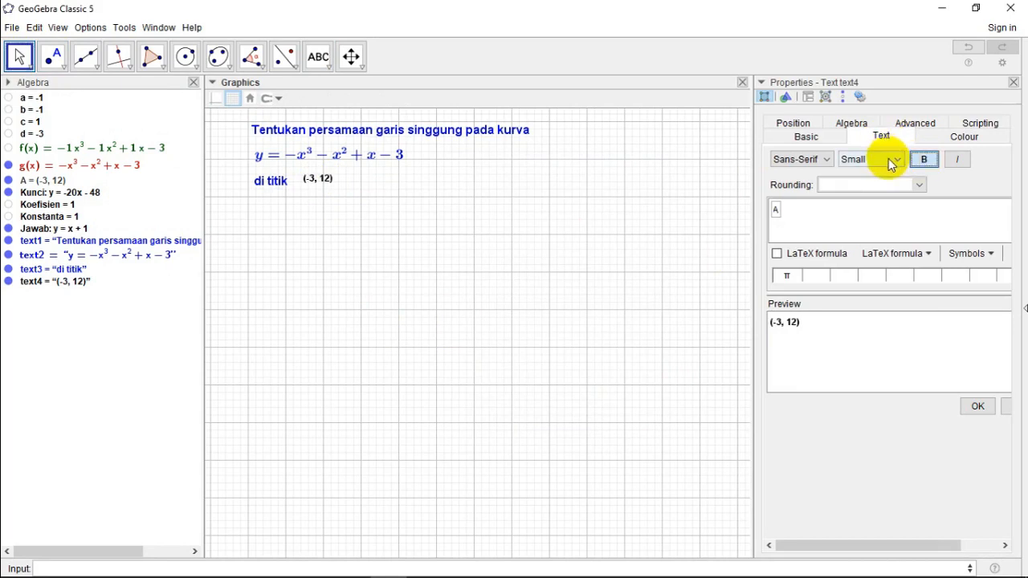
left_click(892, 163)
left_click(861, 214)
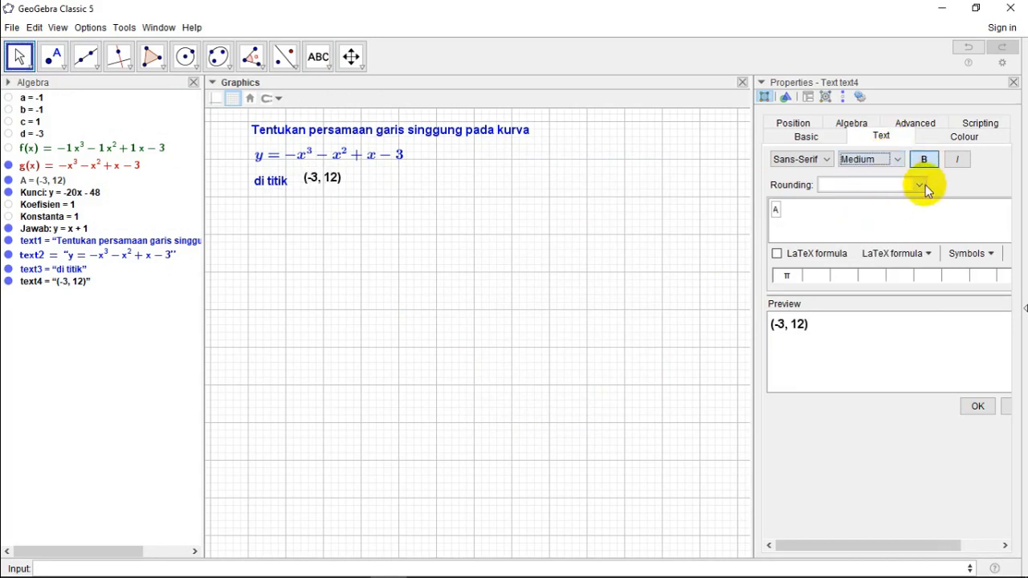
left_click(957, 138)
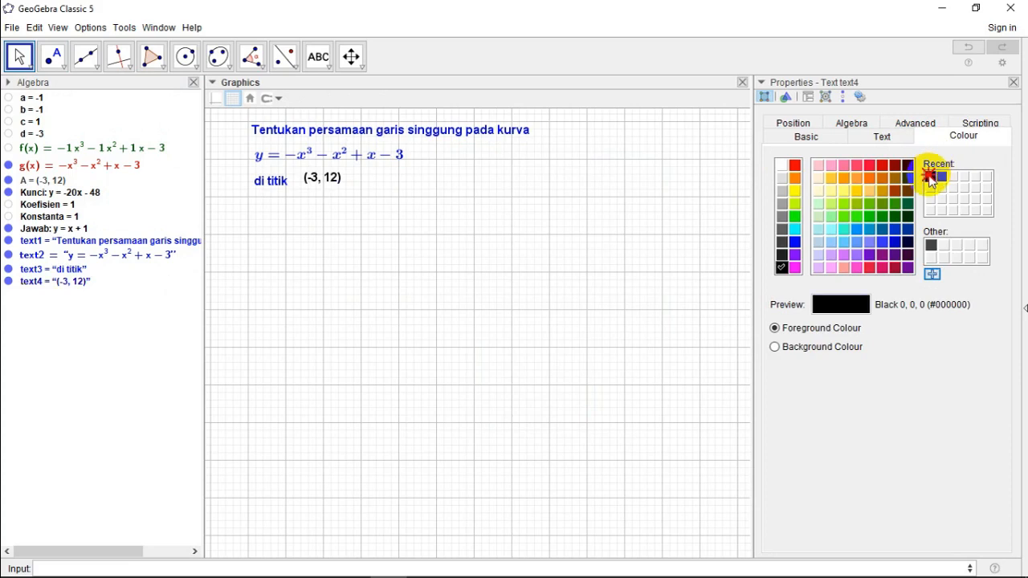
left_click(1013, 83)
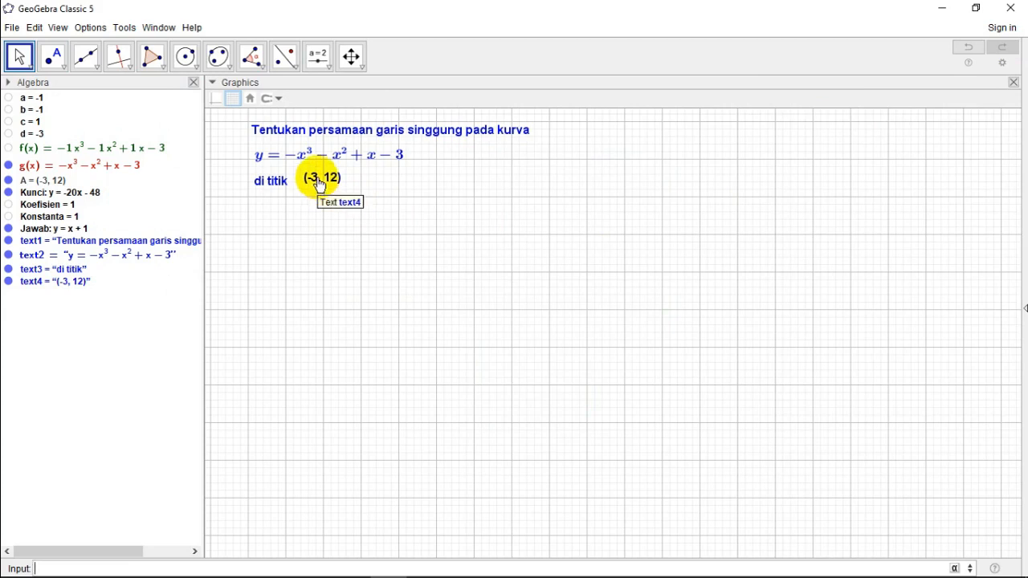
left_click_drag(317, 179, 313, 180)
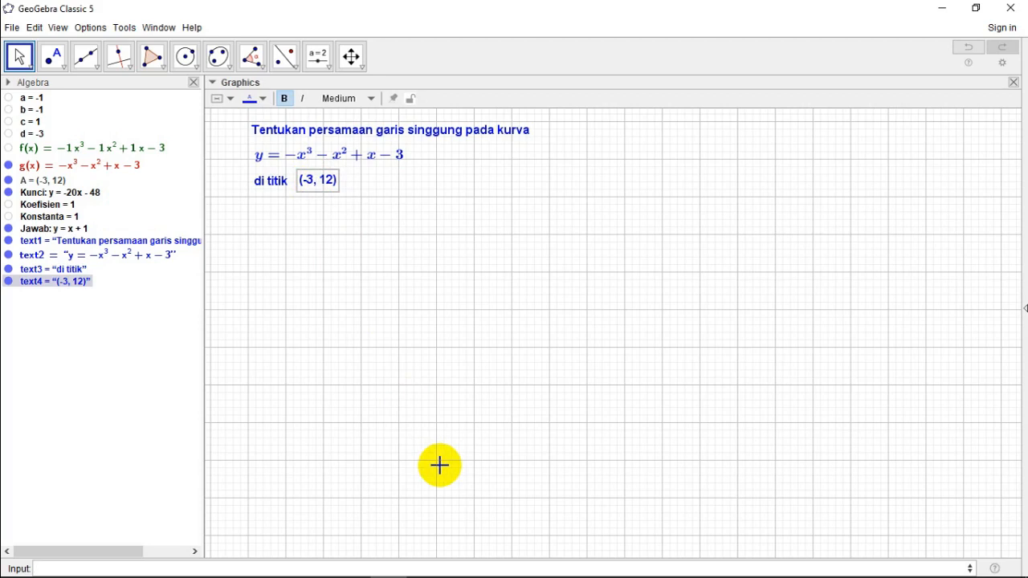
left_click(334, 265)
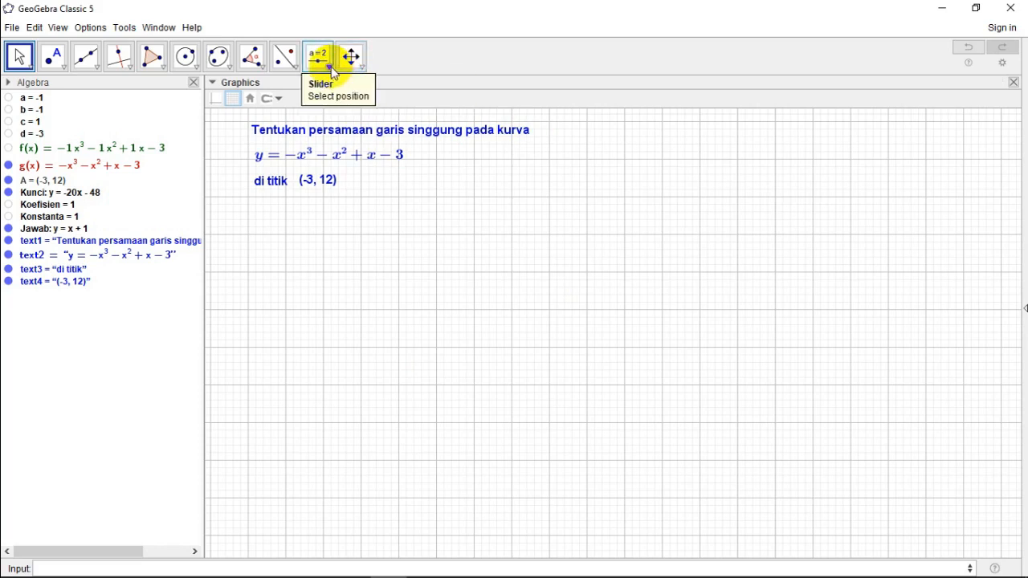
Step: Show the Graphics 2 view and add an input box captioned "JAWAB", linked to the line Jawab, below "di titik" in the Graphics view
left_click(60, 28)
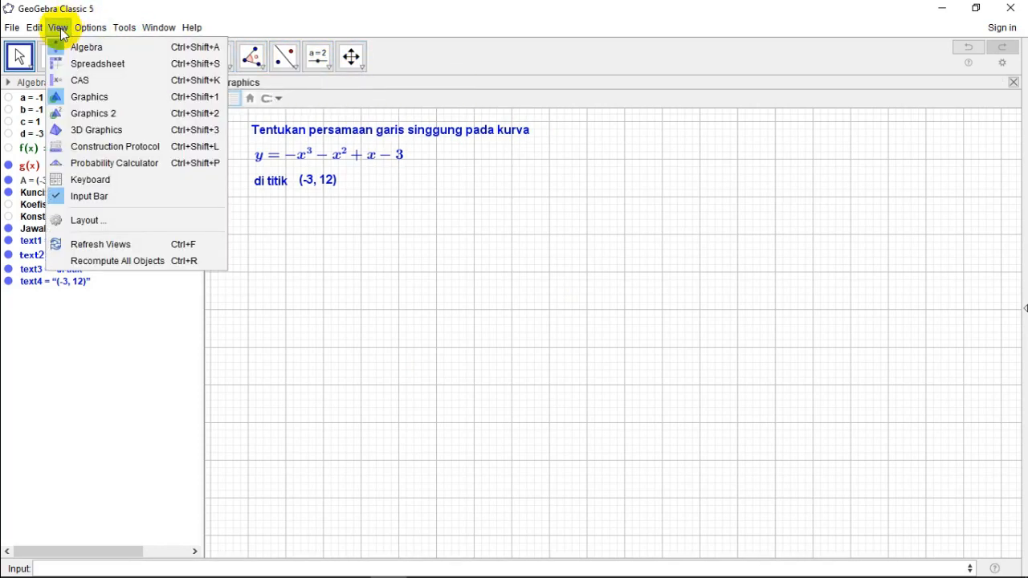
left_click(87, 113)
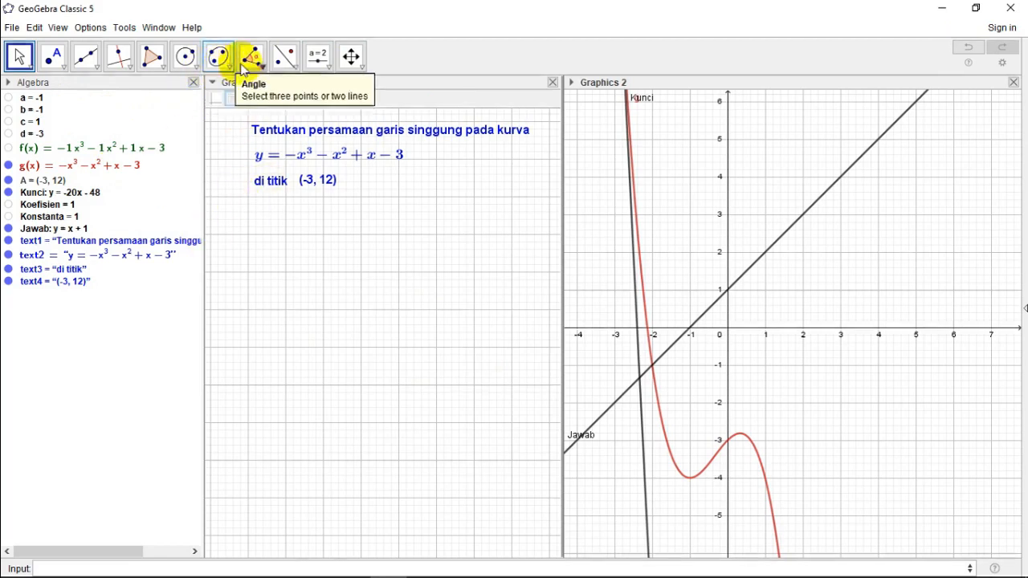
left_click(331, 70)
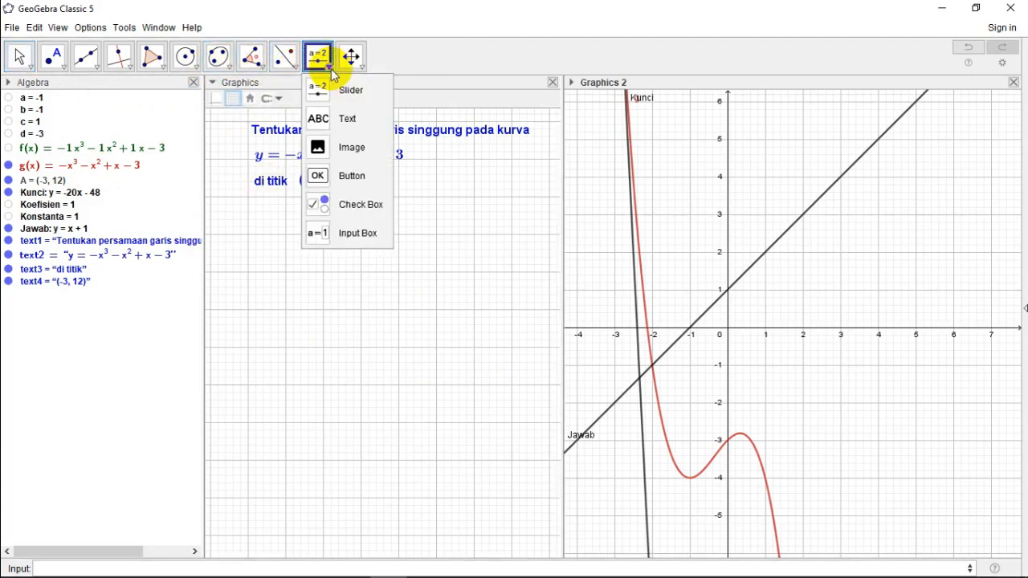
left_click(368, 233)
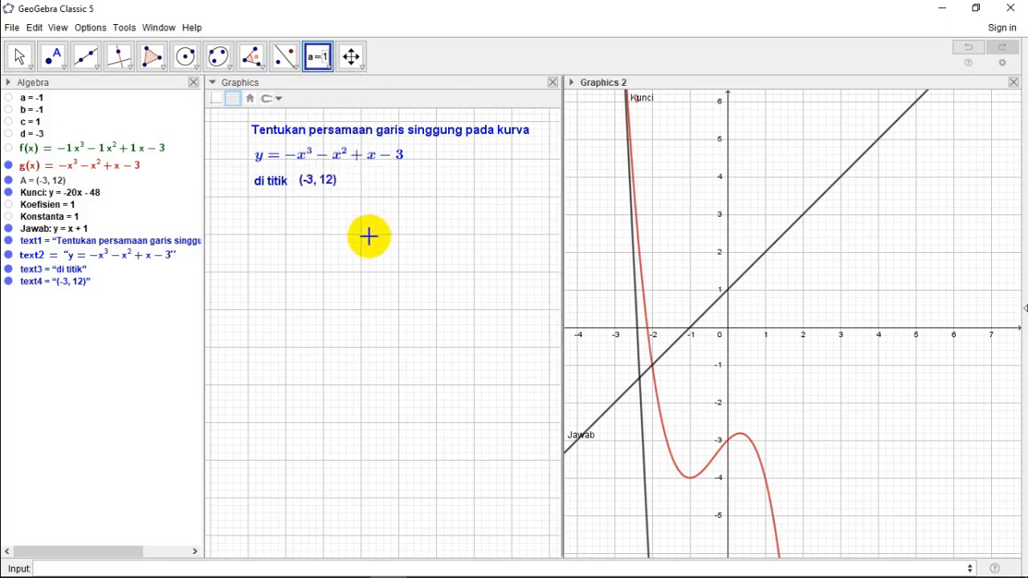
left_click(255, 223)
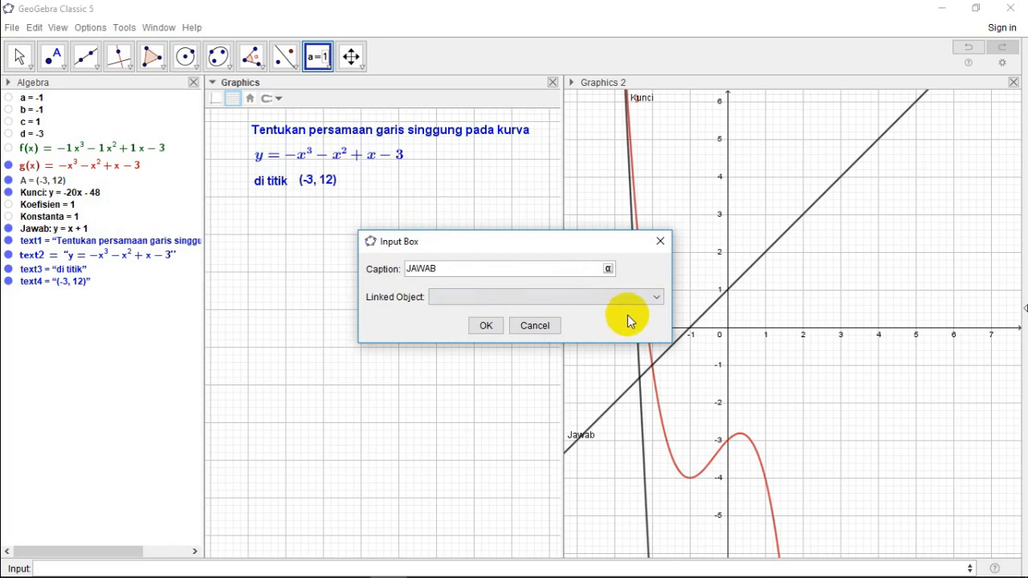
left_click(657, 299)
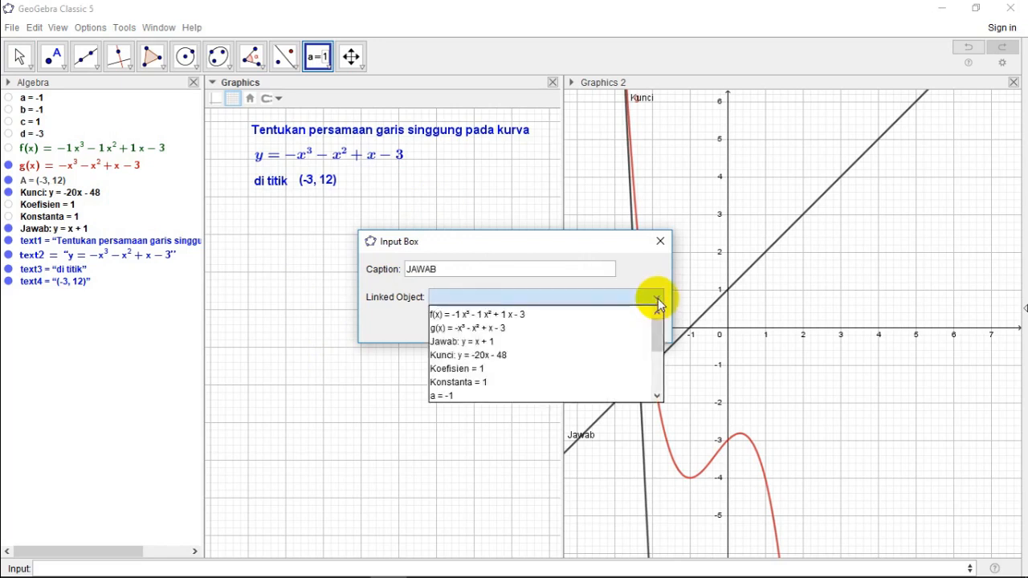
left_click(559, 341)
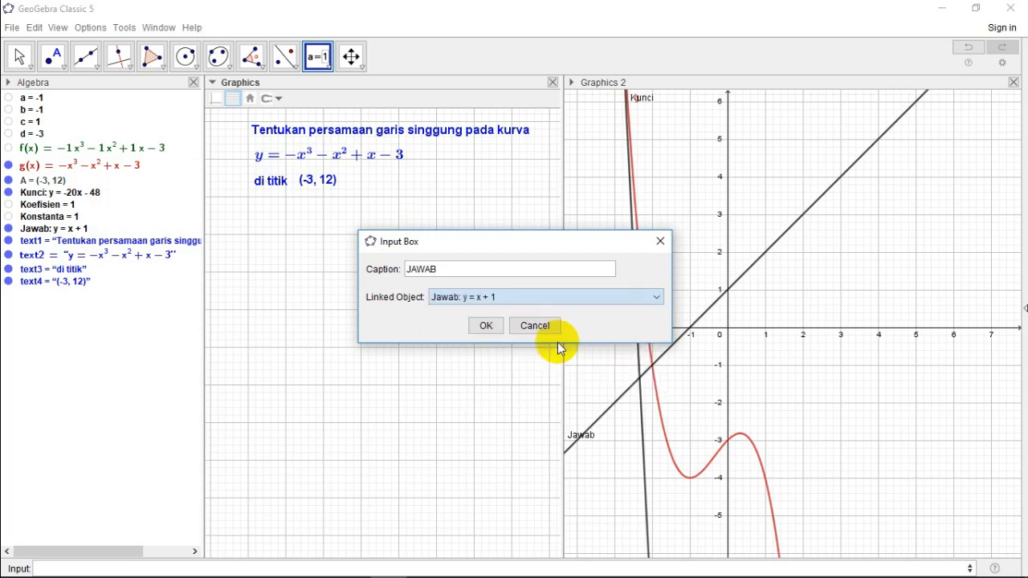
left_click(485, 325)
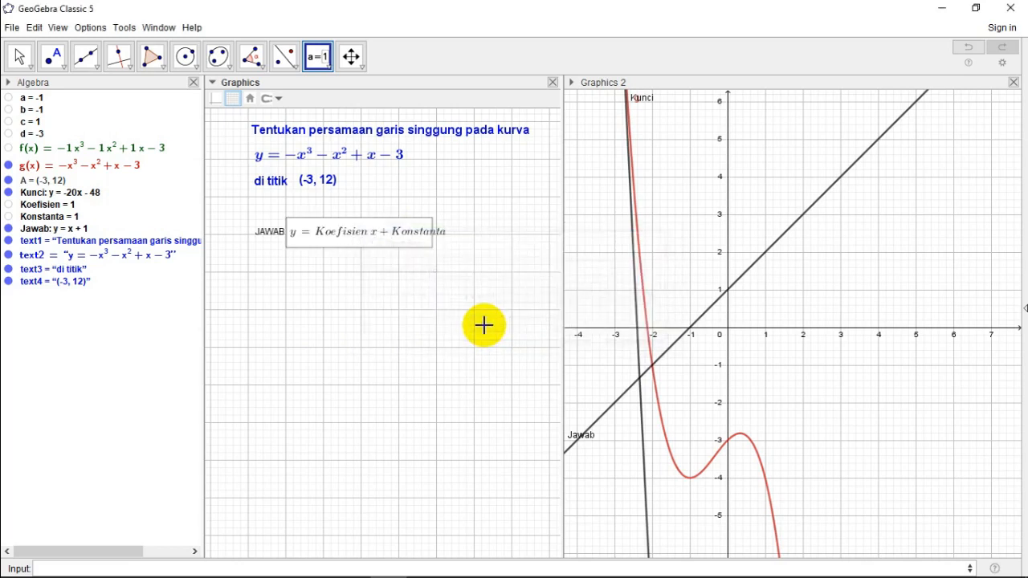
Step: Format the JAWAB input box with red (#FF0000) foreground colour and Medium text size
right_click(368, 242)
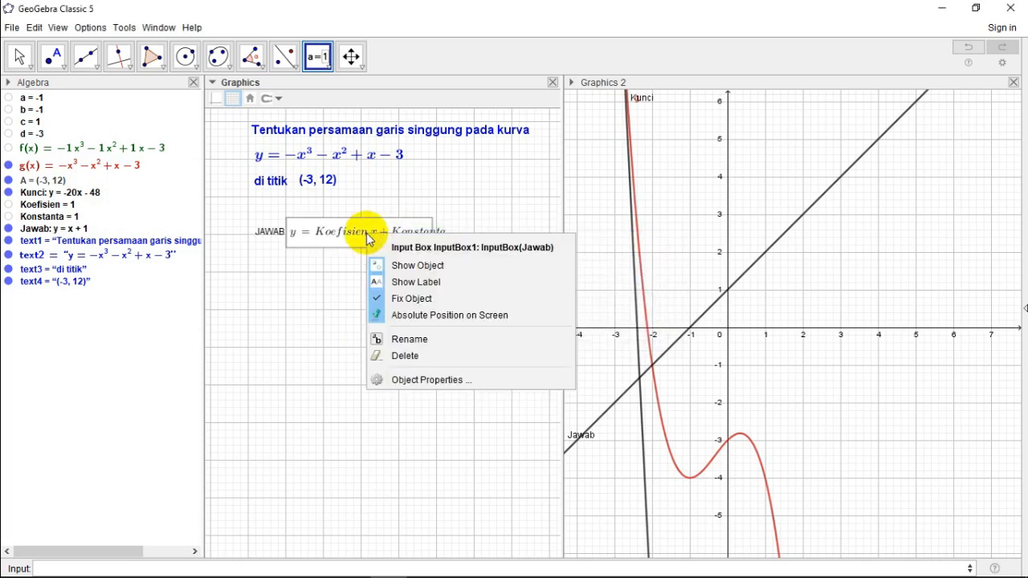
left_click(422, 380)
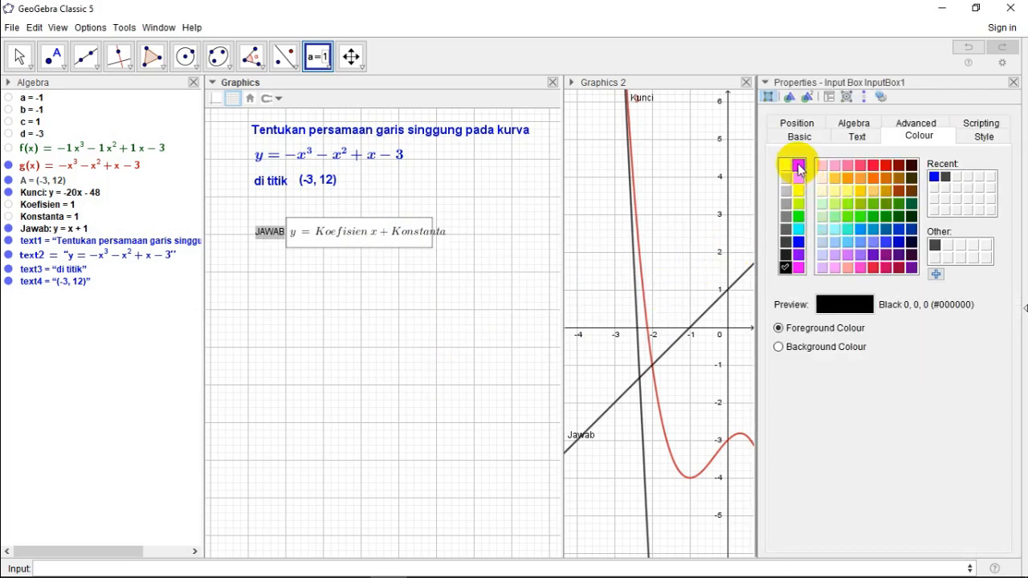
left_click(799, 169)
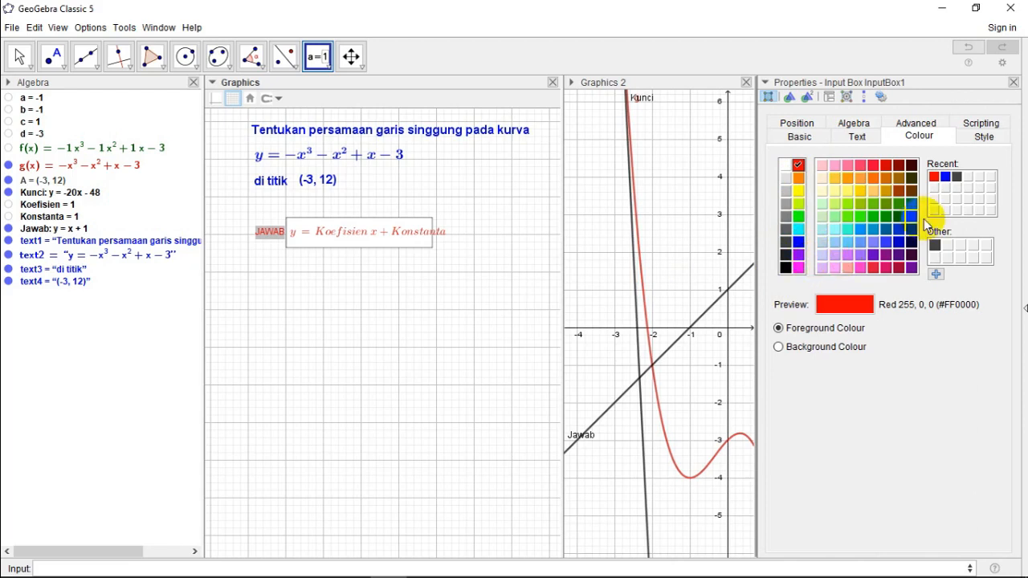
left_click(859, 136)
left_click(872, 159)
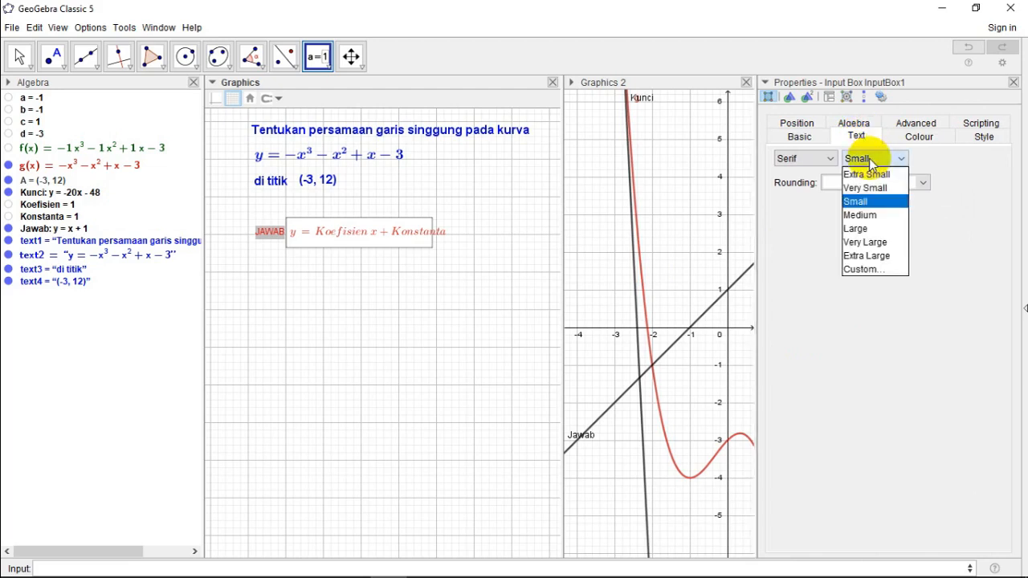
left_click(859, 231)
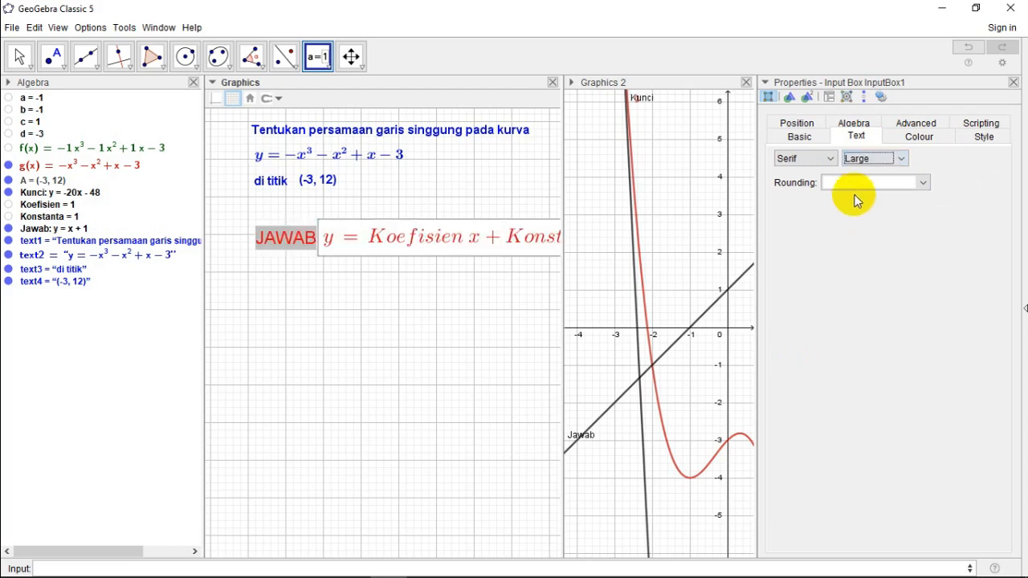
left_click(866, 163)
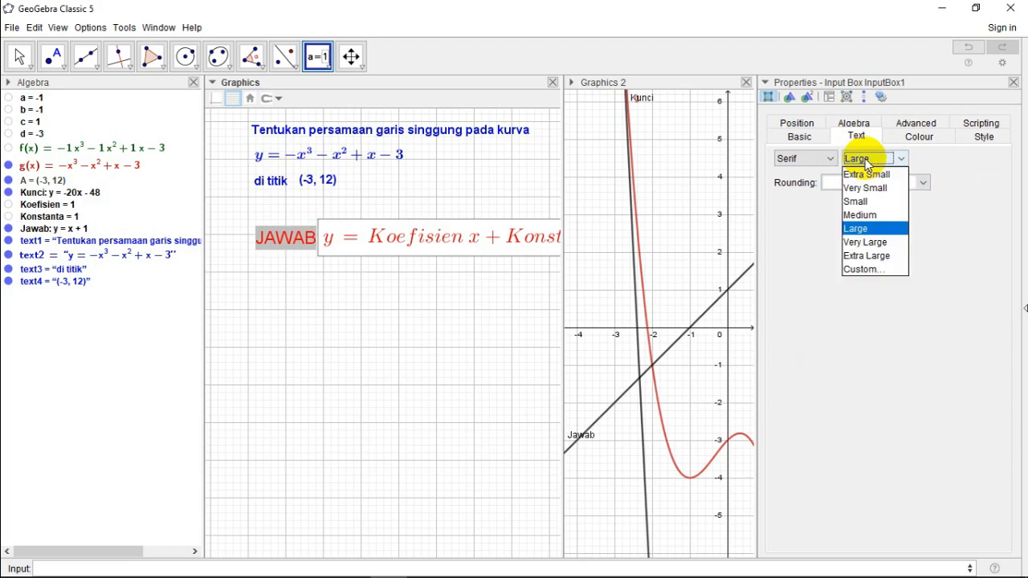
left_click(870, 215)
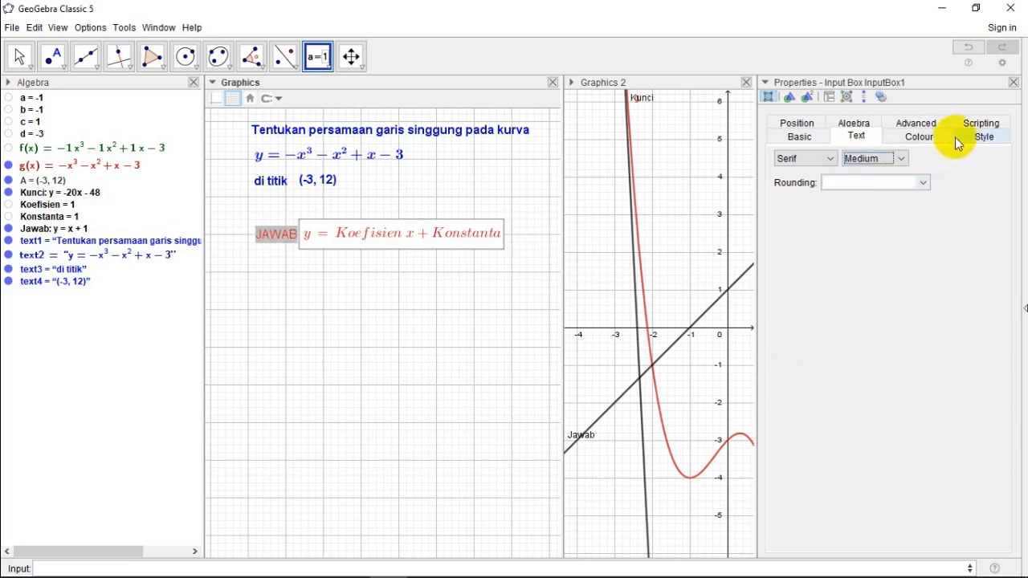
Step: Set the length of the JAWAB input box to 10
left_click(983, 136)
left_click(881, 173)
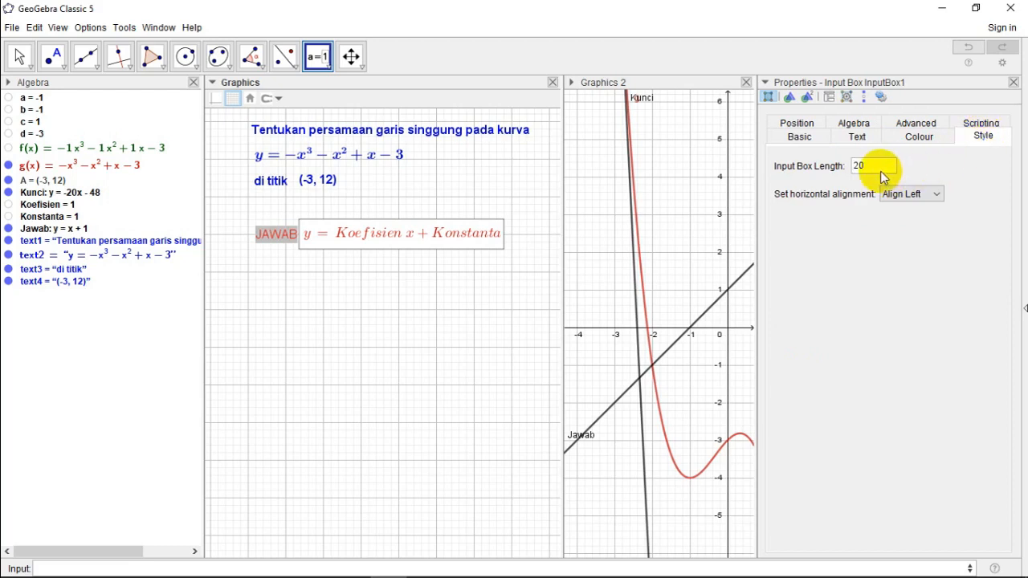
key("BackSpace")
key("BackSpace")
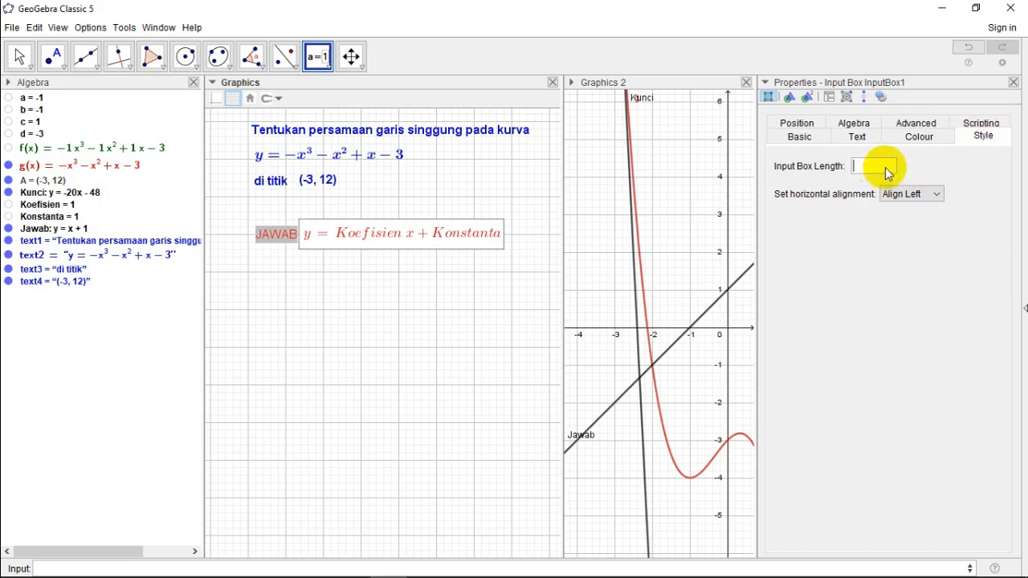
type("10")
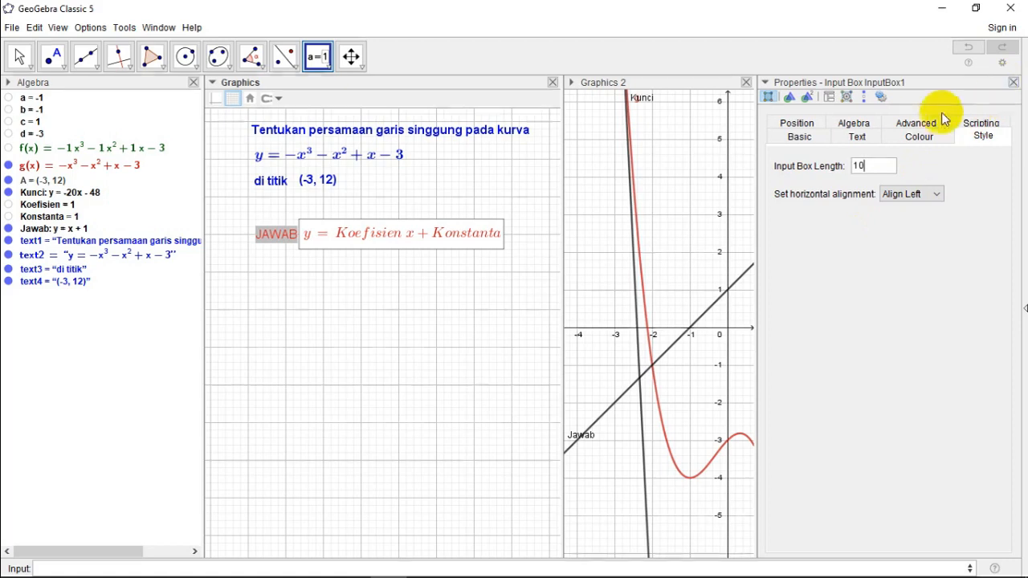
left_click(859, 137)
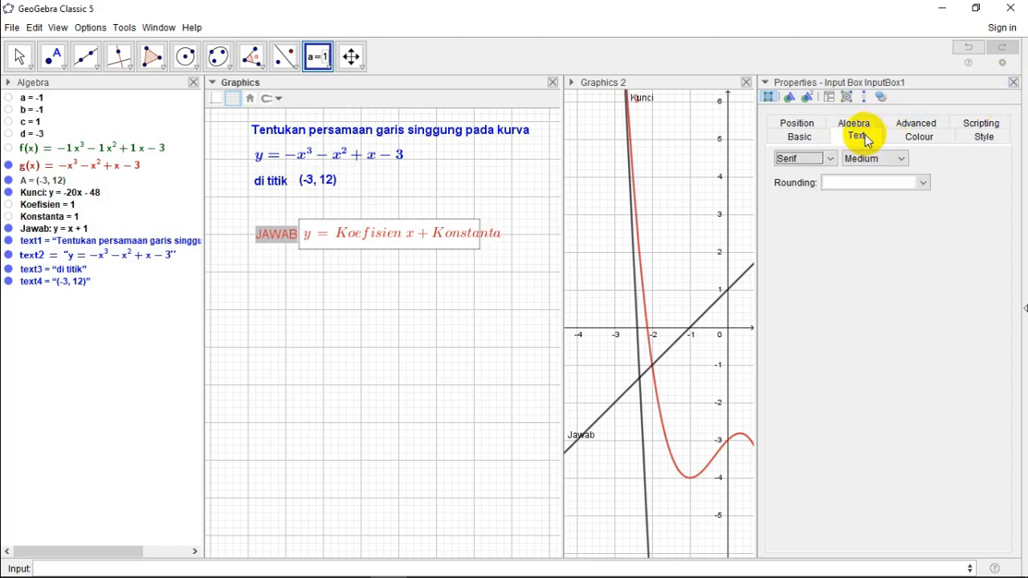
Step: Rename the JAWAB input box object as InputJAWAB and close its properties
left_click(800, 136)
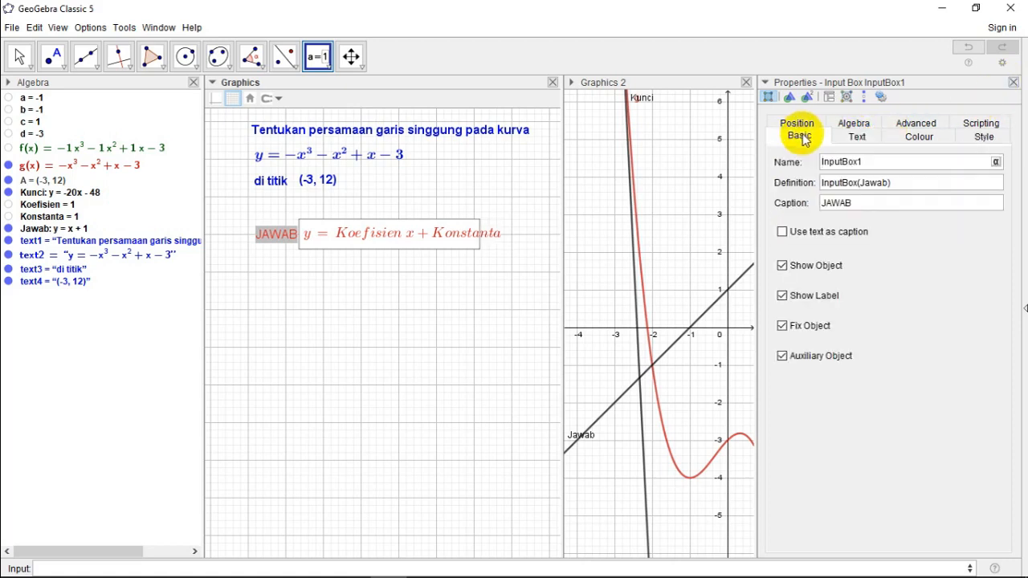
left_click(874, 165)
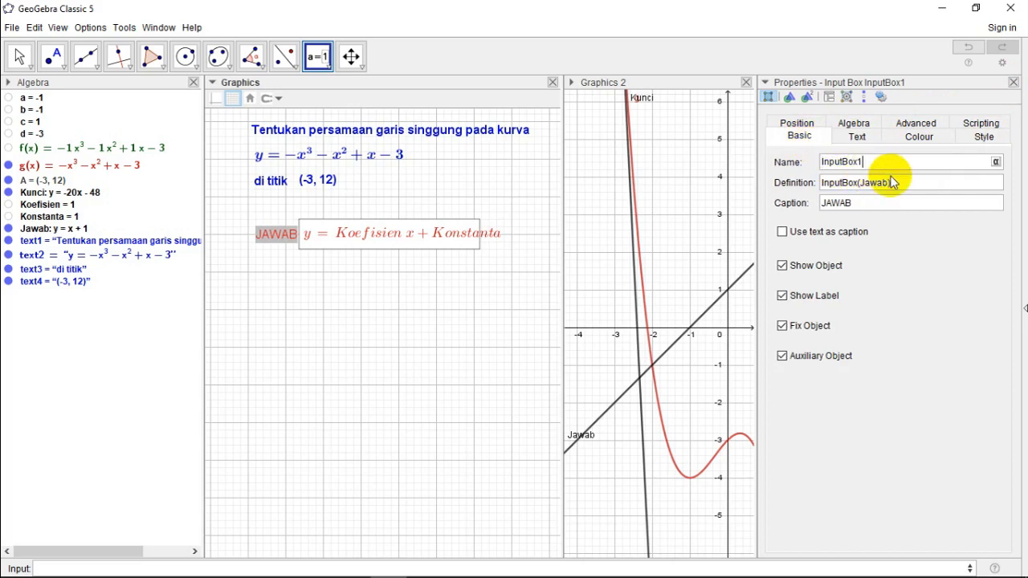
key("BackSpace")
key("BackSpace")
key("BackSpace")
key("BackSpace")
type("(JAWAB)")
key("Left")
key("BackSpace")
key("BackSpace")
key("BackSpace")
key("BackSpace")
key("BackSpace")
key("BackSpace")
key("Delete")
type("JAWAB")
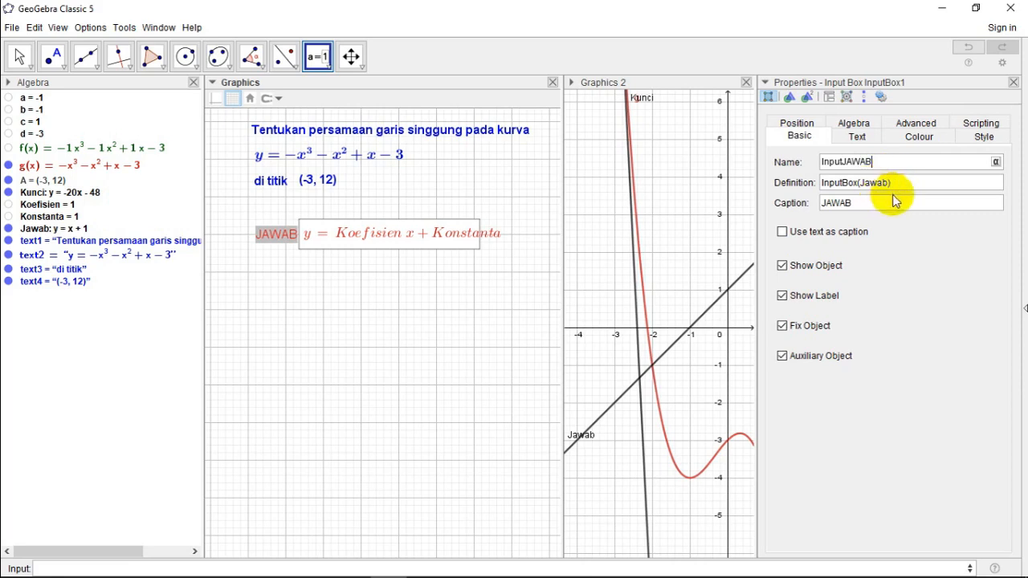
left_click(1014, 86)
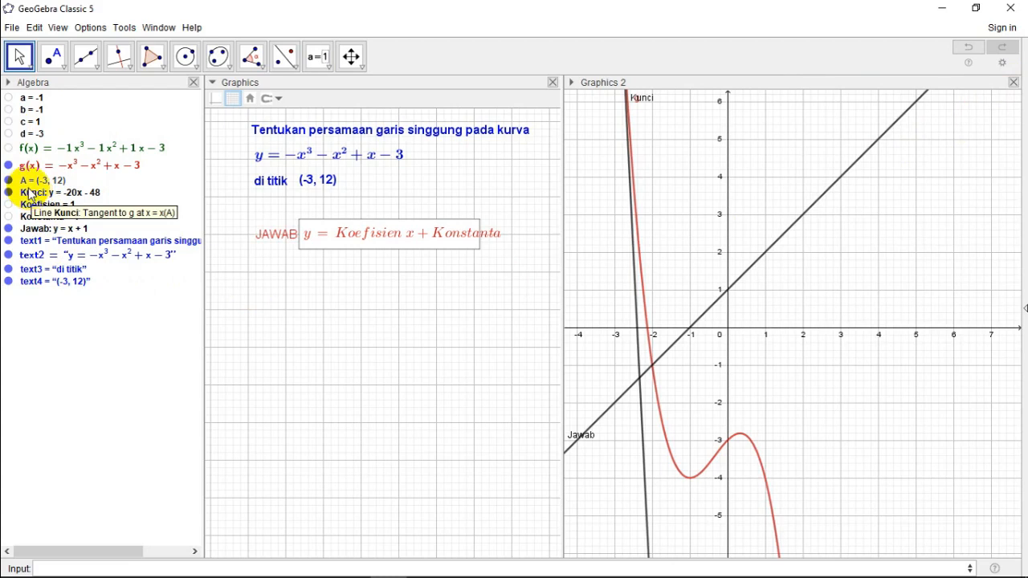
Step: Show auxiliary objects in the Algebra view so that the input box is listed there
left_click(9, 83)
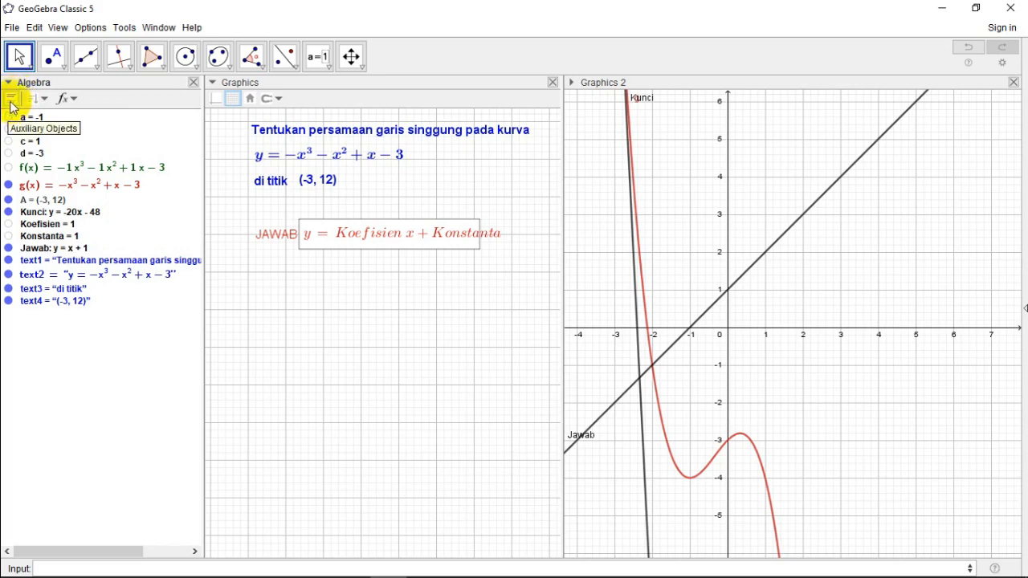
left_click(13, 105)
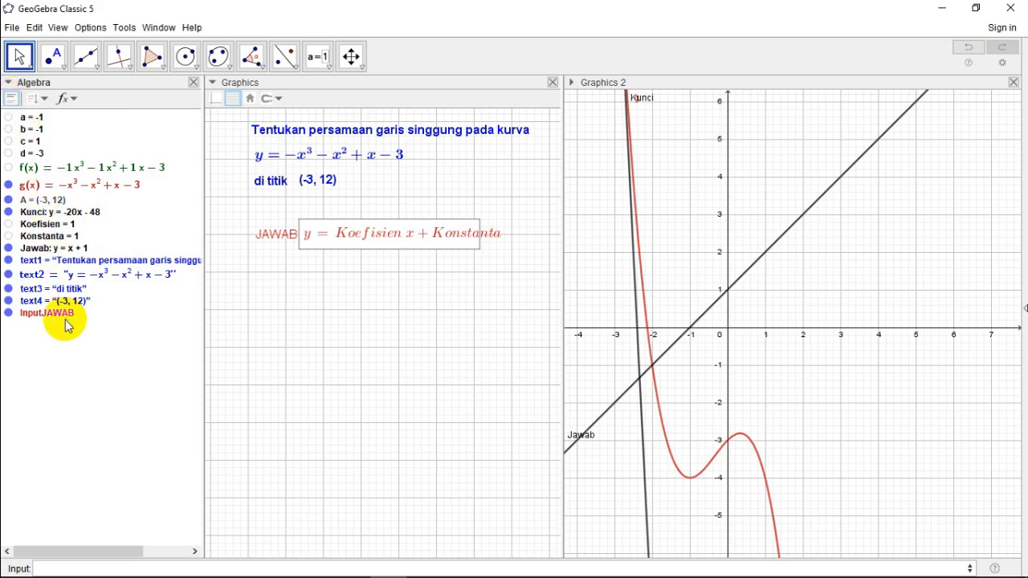
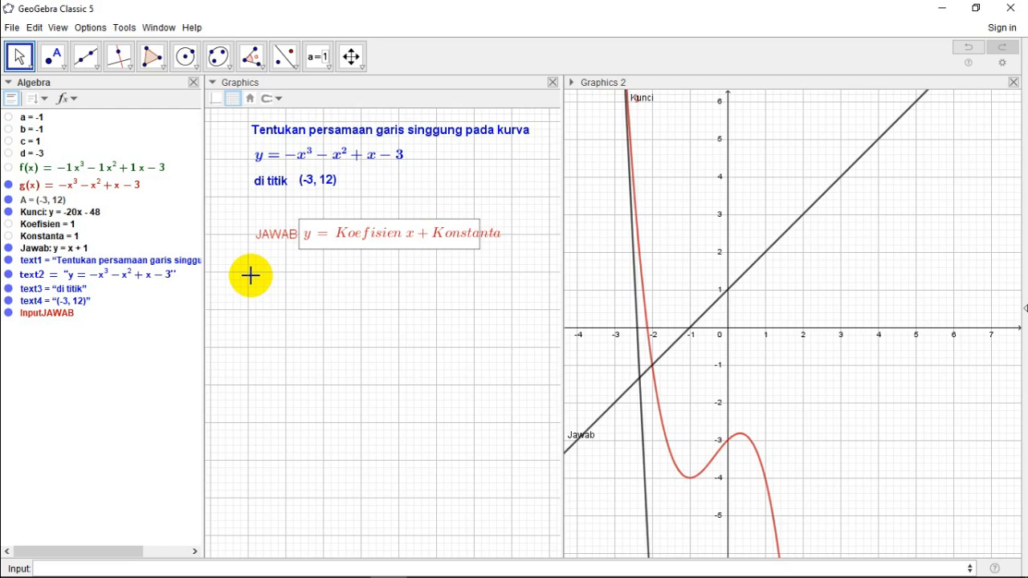
Step: Place a number slider named Nomor in the Graphics view below the JAWAB input box
left_click(329, 67)
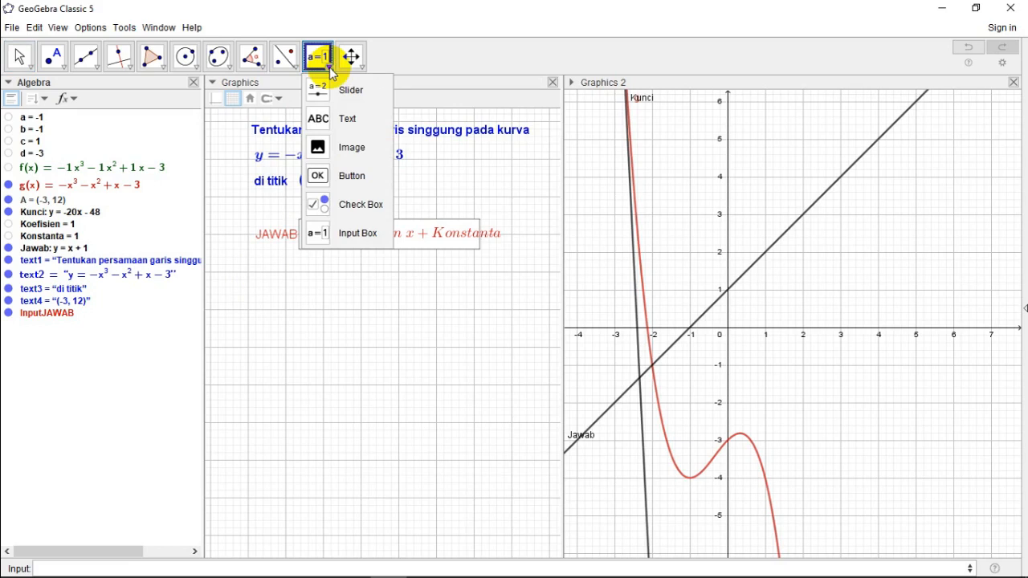
left_click(132, 567)
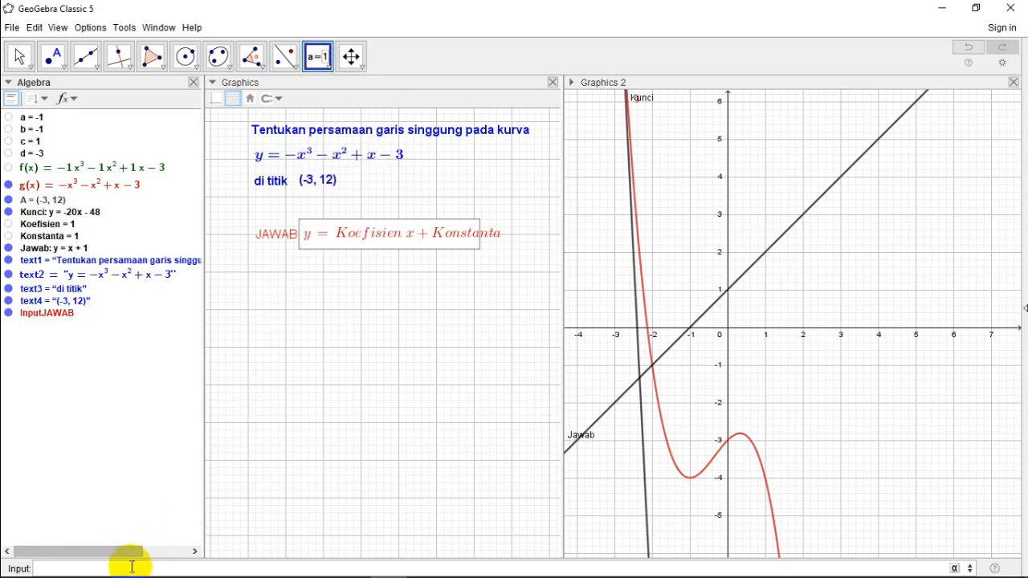
left_click(330, 71)
left_click(349, 94)
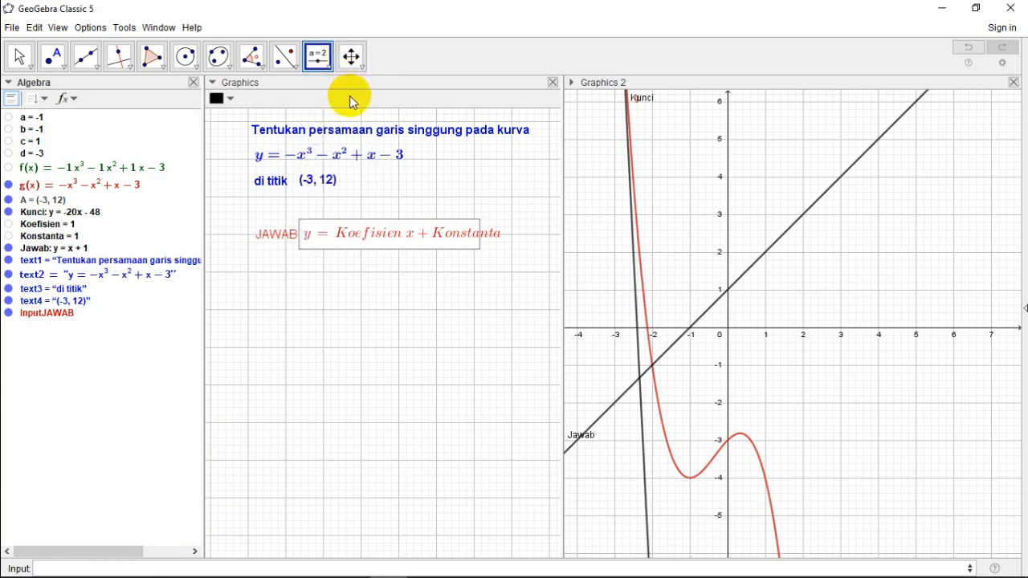
left_click(255, 296)
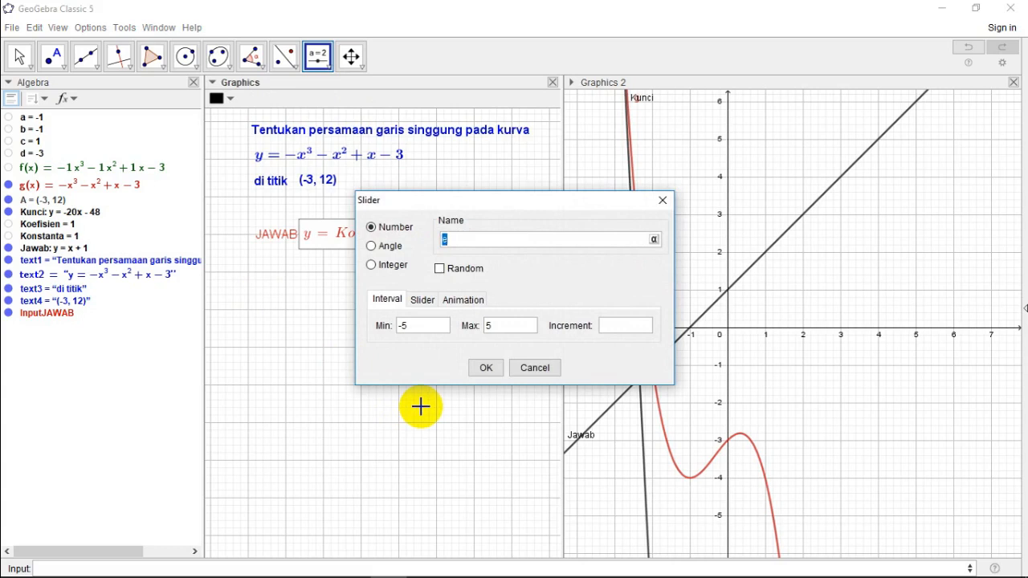
type("n")
key("BackSpace")
type("Nomor")
Step: Set the Nomor slider's minimum to 1 and increment to 1, keeping the maximum at 5, and create it
left_click(418, 327)
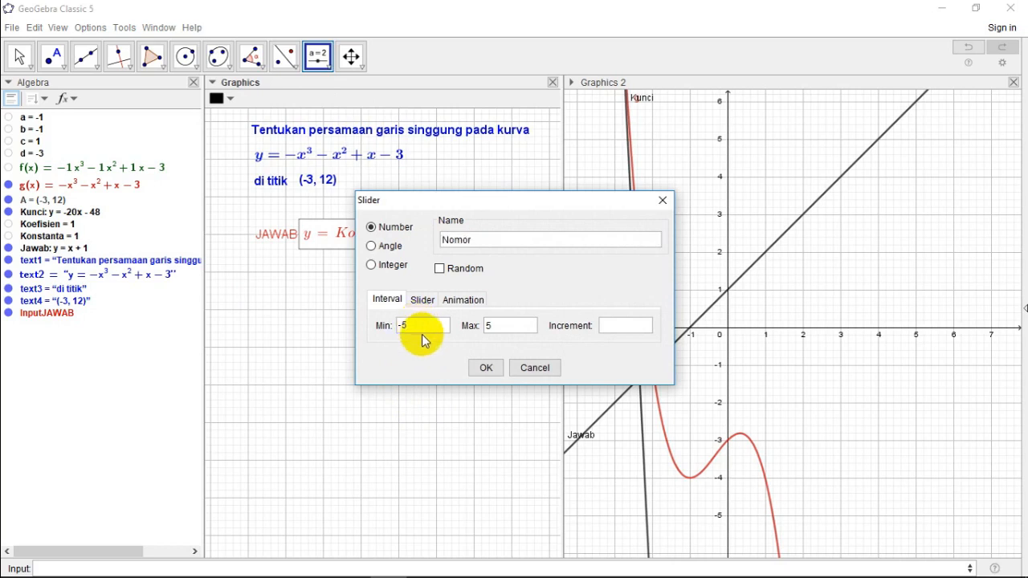
key("BackSpace")
key("BackSpace")
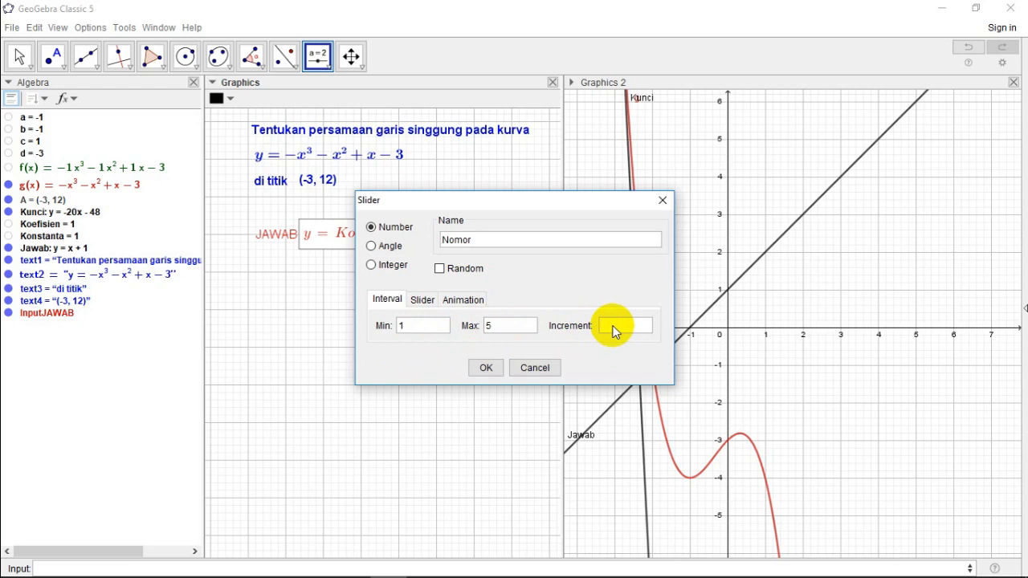
type("1")
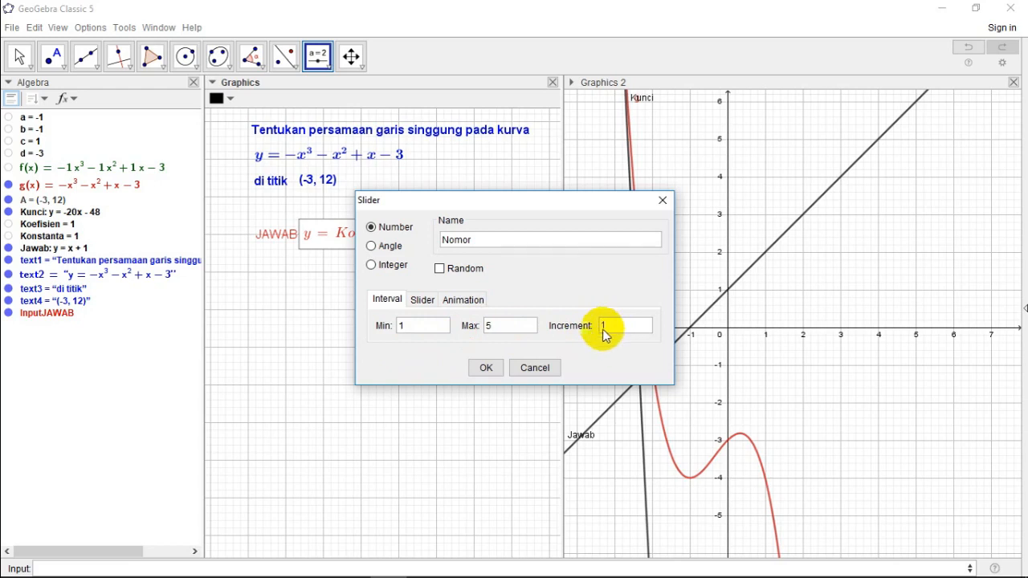
left_click(485, 369)
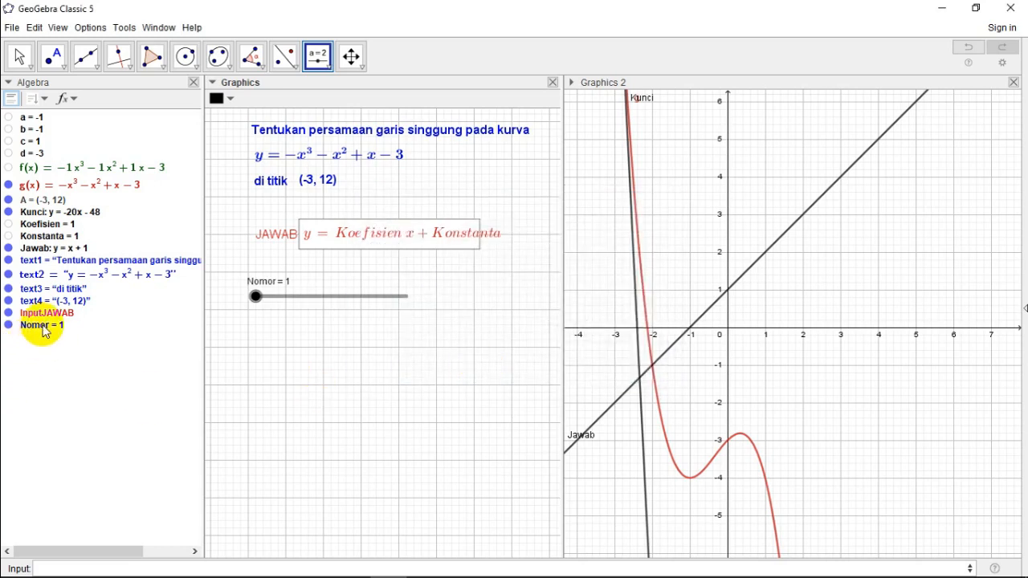
Step: Place a second number slider named Skor below the Nomor slider, with a minimum of 0
left_click(251, 330)
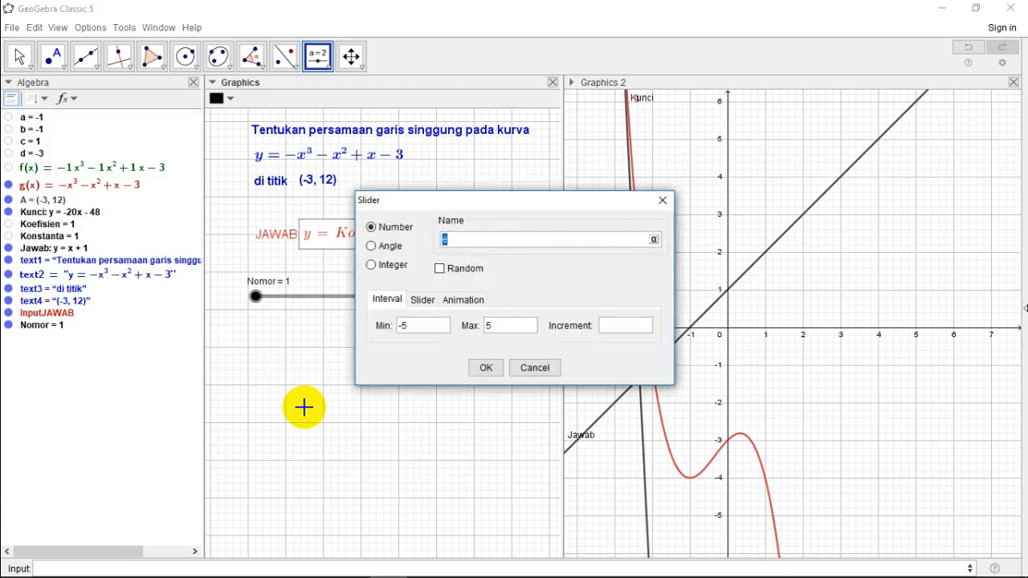
type("Skor")
left_click(422, 329)
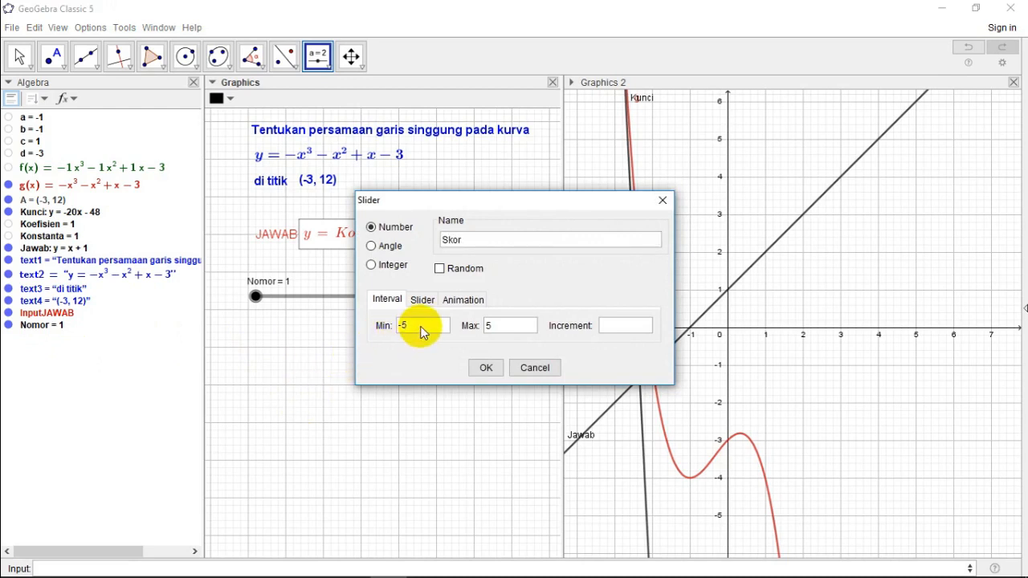
key("BackSpace")
key("BackSpace")
type("0")
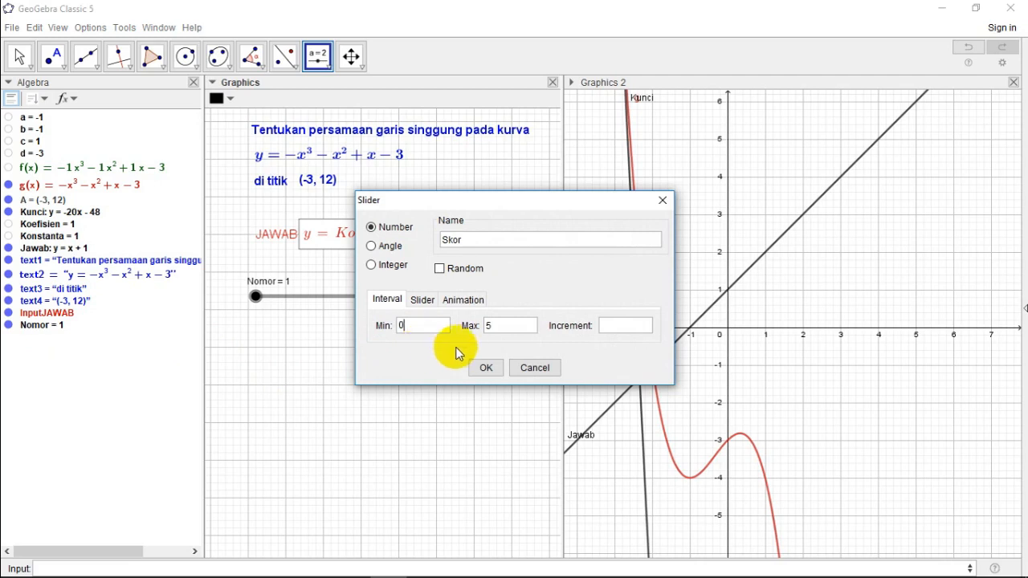
Step: Set the Skor slider's maximum to 50 and increment to 10, create it, and dismiss any extra slider dialog
left_click(502, 328)
type("50")
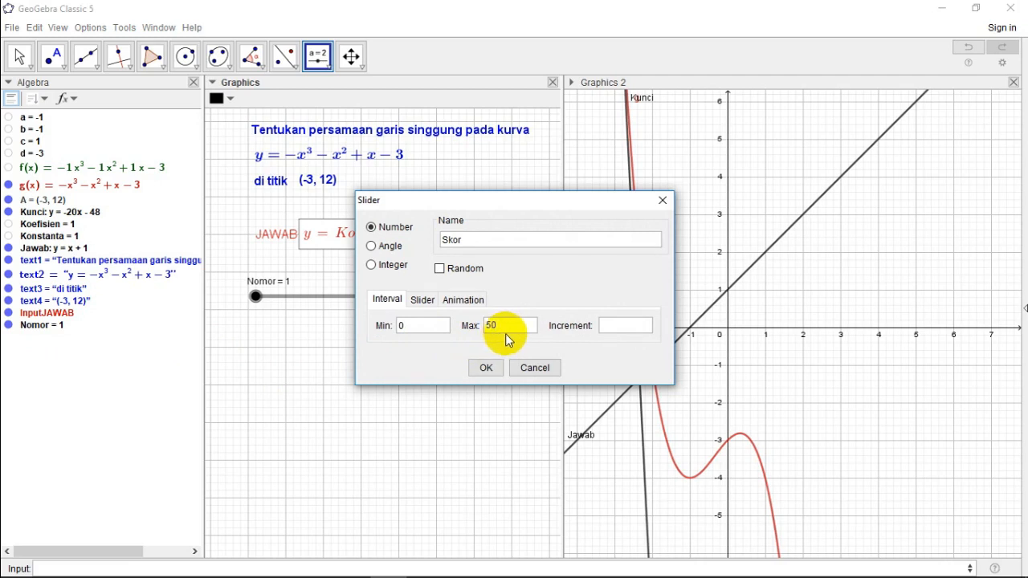
left_click(615, 328)
type("10")
left_click(486, 369)
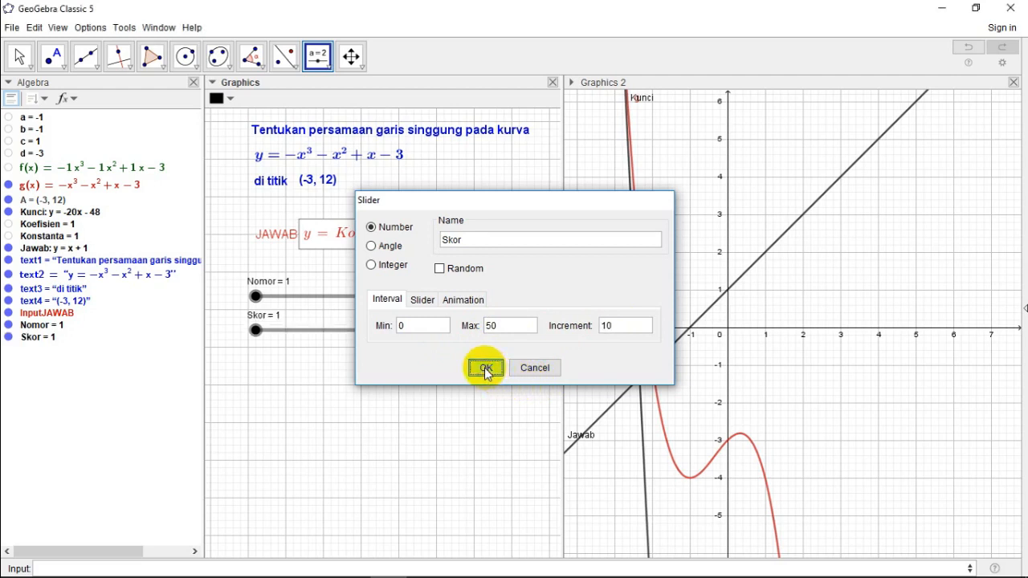
left_click(487, 372)
left_click(532, 370)
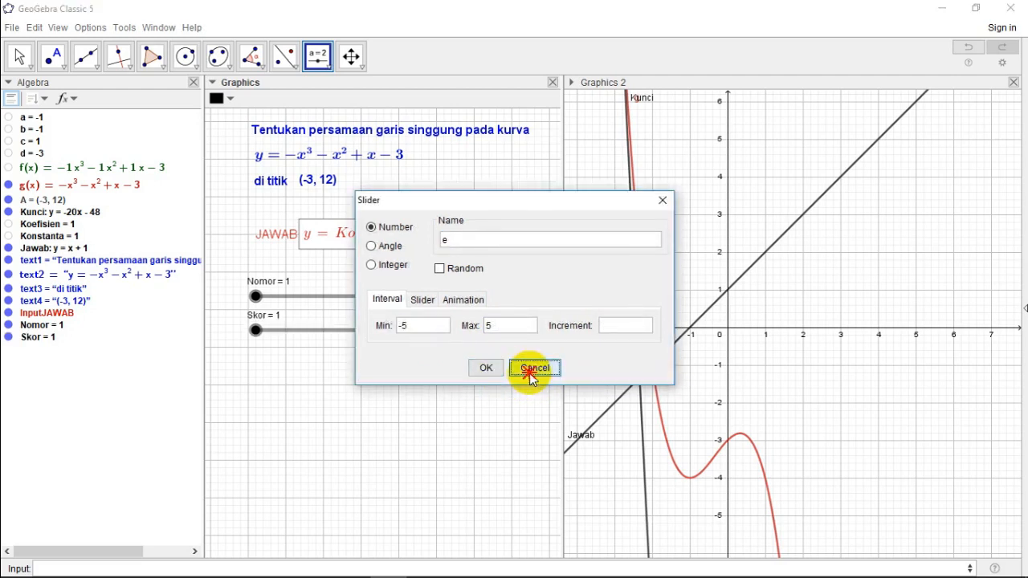
Step: Hide the Nomor and Skor sliders in the Graphics view
left_click(21, 53)
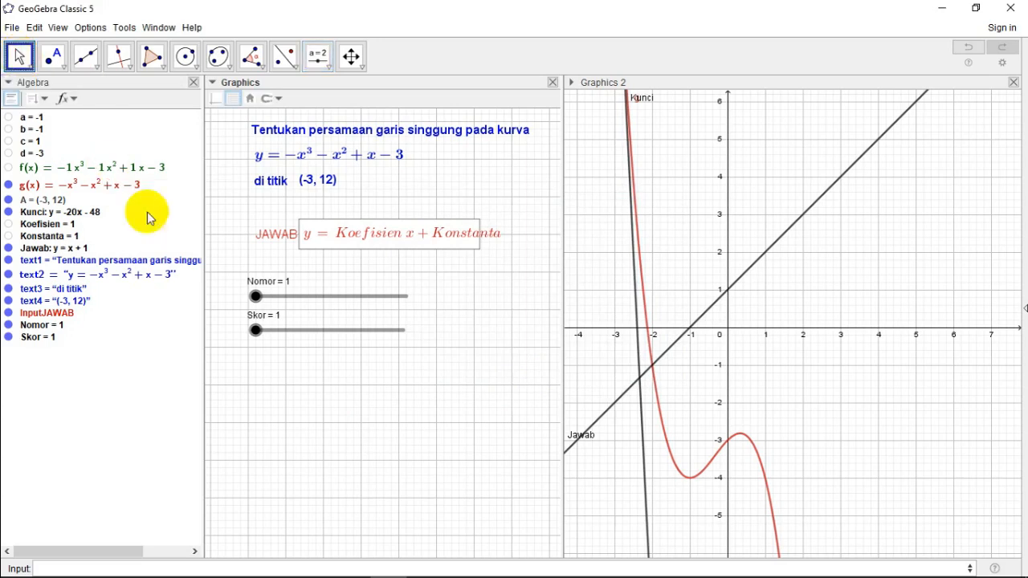
right_click(254, 297)
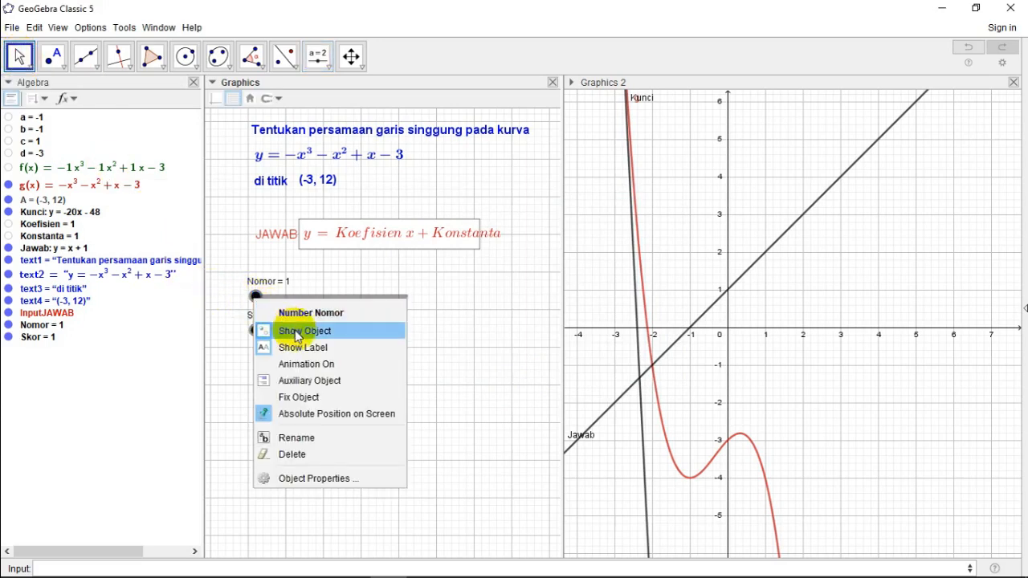
left_click(346, 333)
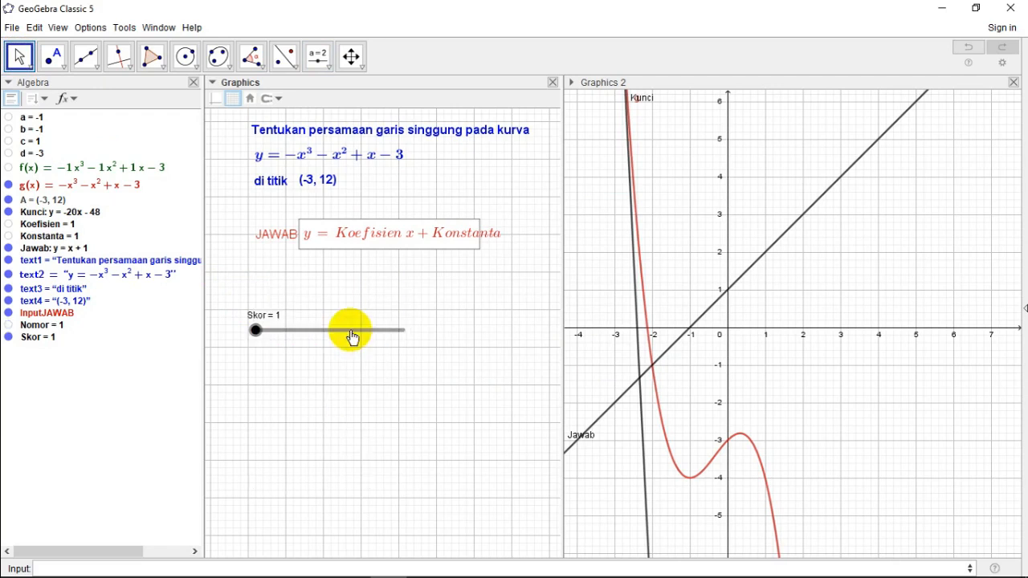
right_click(259, 336)
left_click(297, 365)
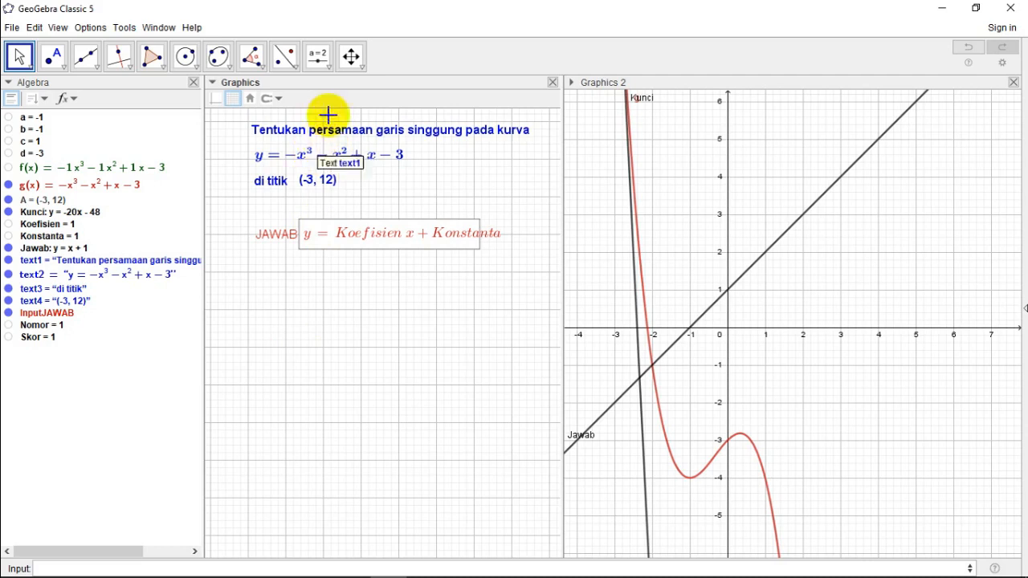
Step: Place a show/hide check box below the JAWAB input box with the caption LIHAT GRAFIK
left_click(329, 70)
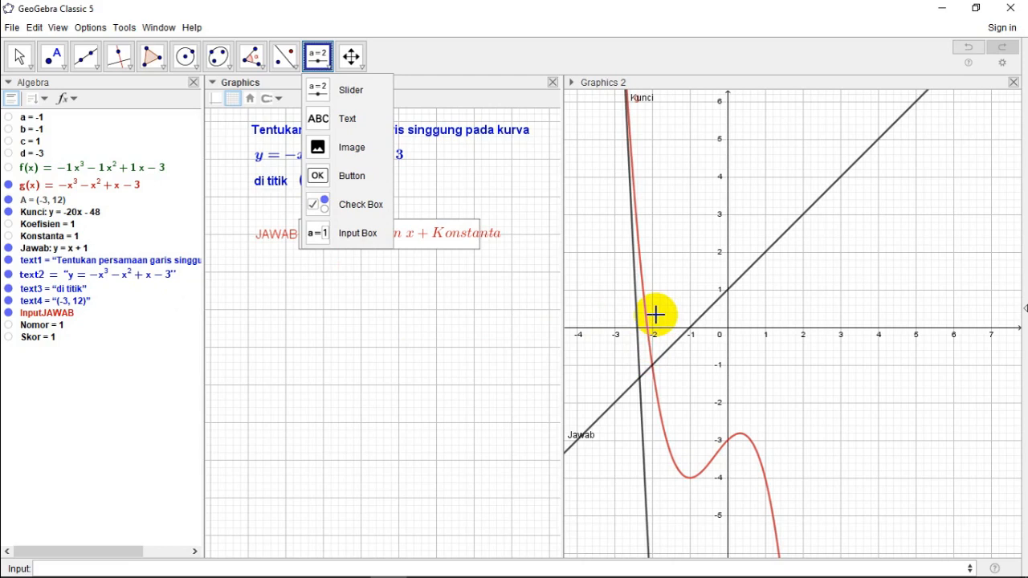
left_click(358, 235)
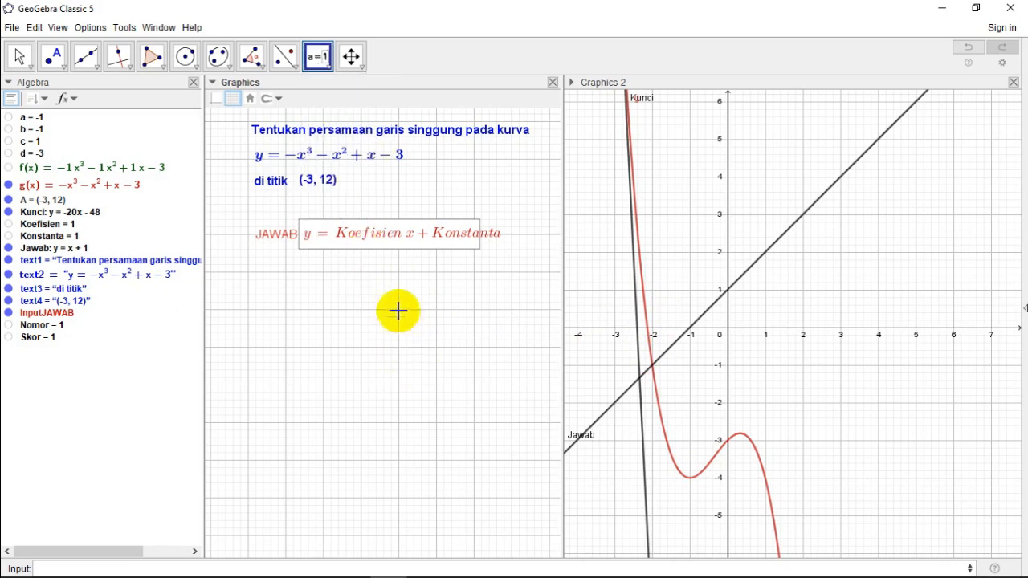
left_click(327, 70)
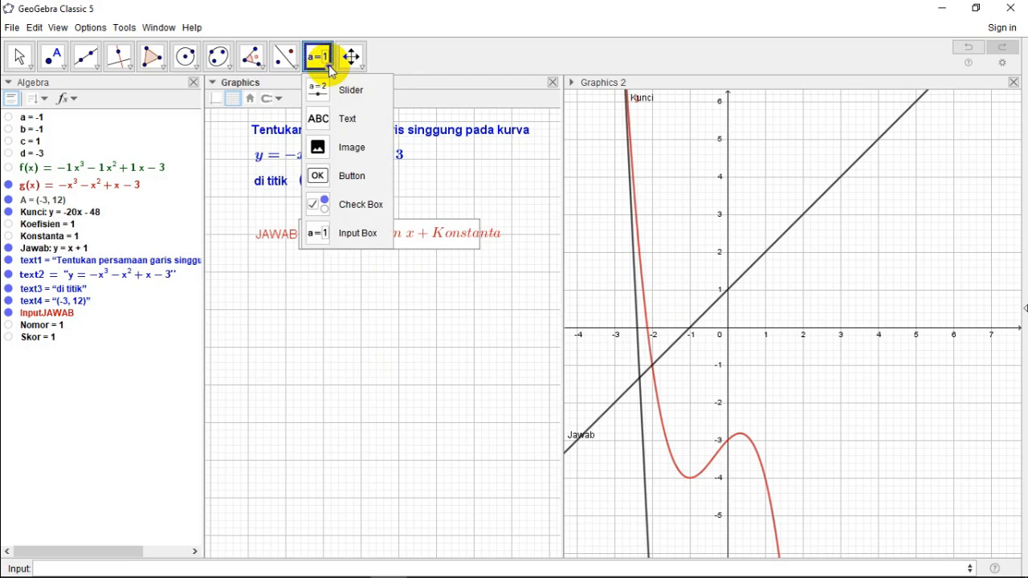
left_click(337, 207)
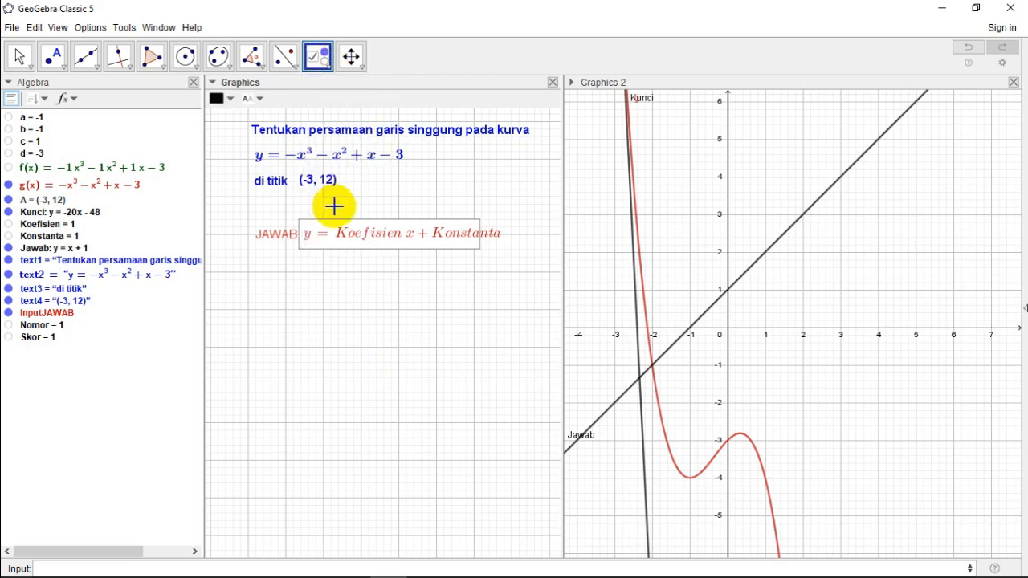
left_click(426, 299)
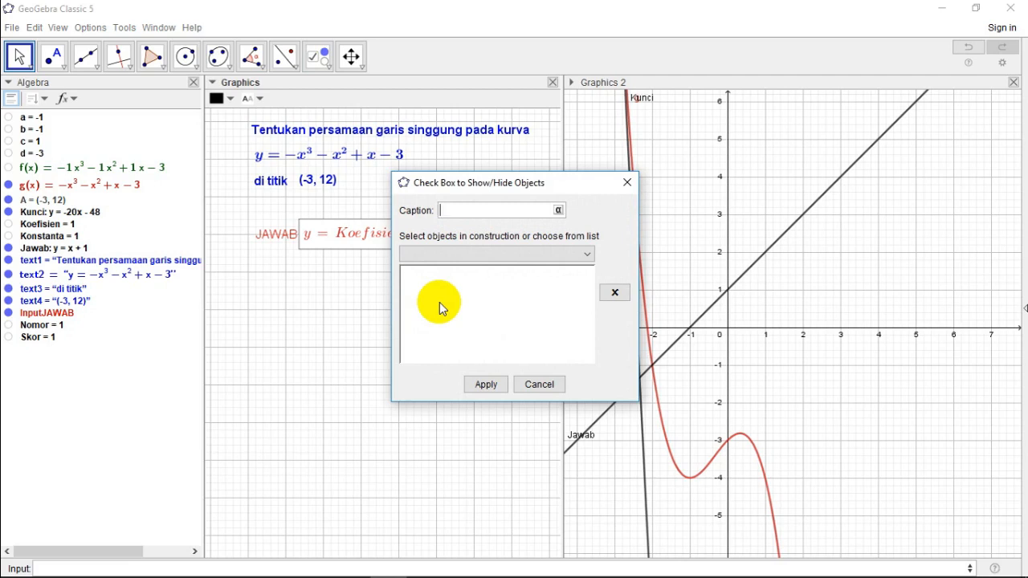
type("LIHAT GRAFIK")
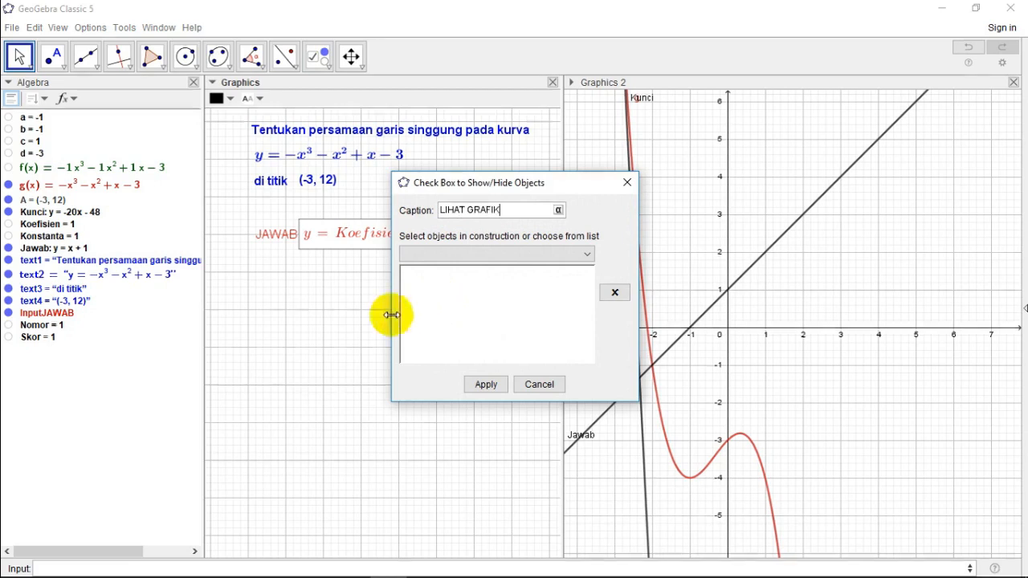
Step: Link function g, line Jawab, line Kunci and point A to the LIHAT GRAFIK check box and apply it
left_click(587, 256)
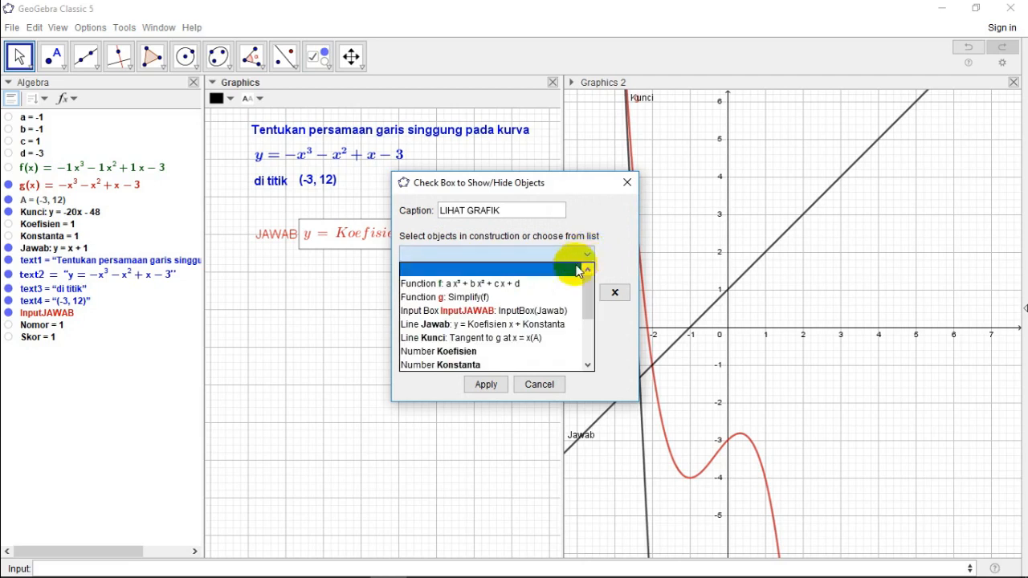
left_click(523, 299)
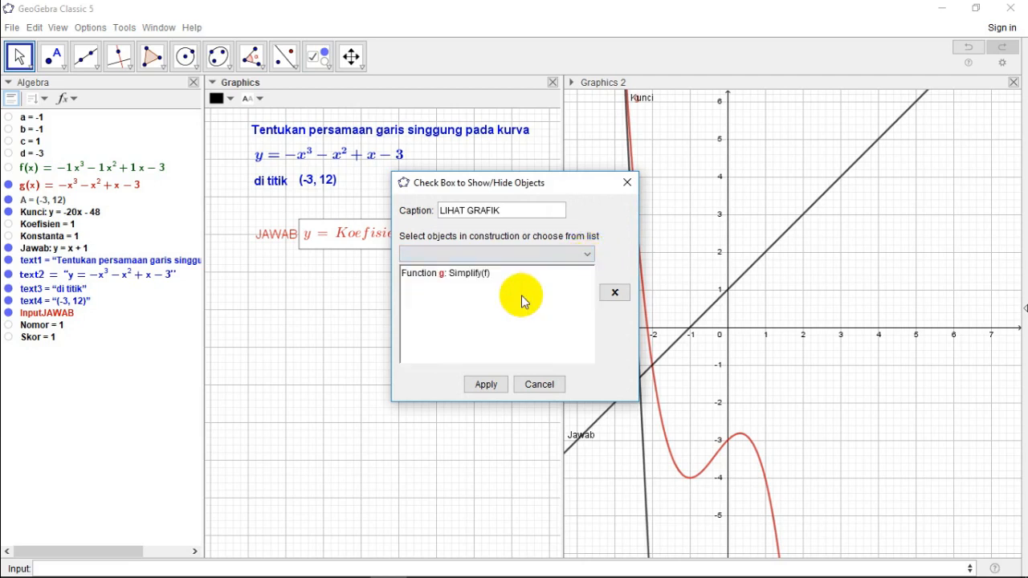
left_click(587, 256)
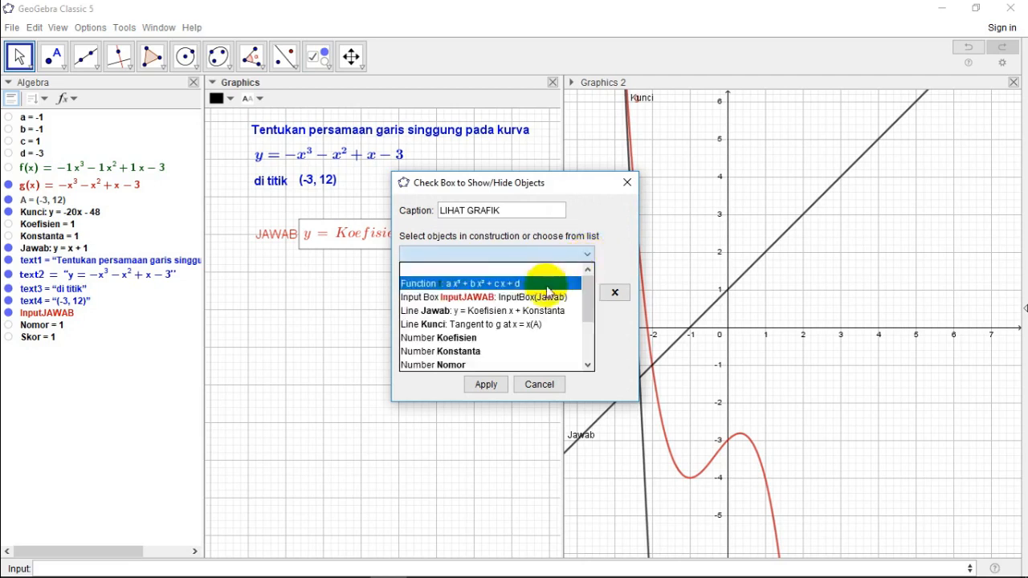
left_click(514, 312)
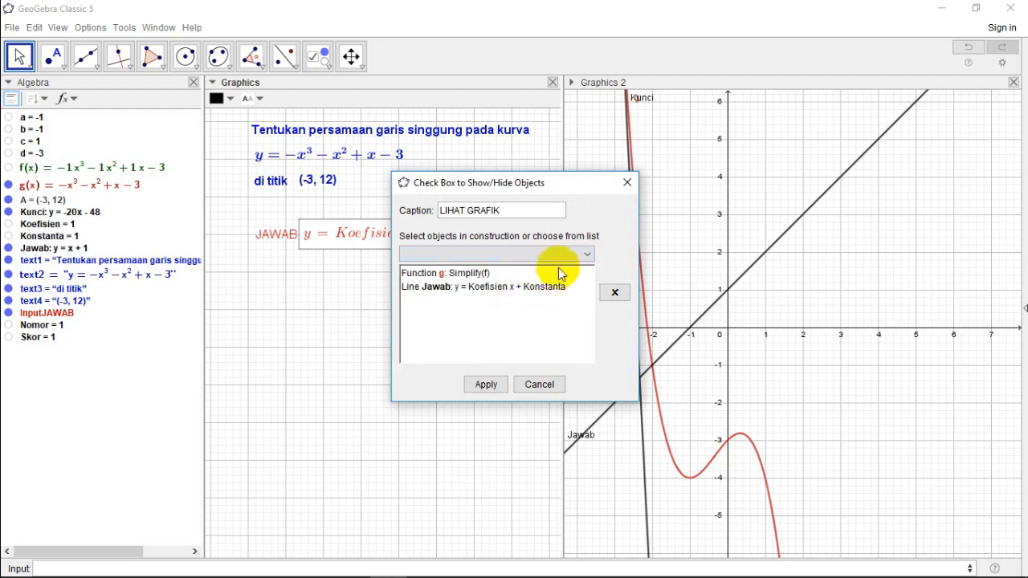
left_click(587, 255)
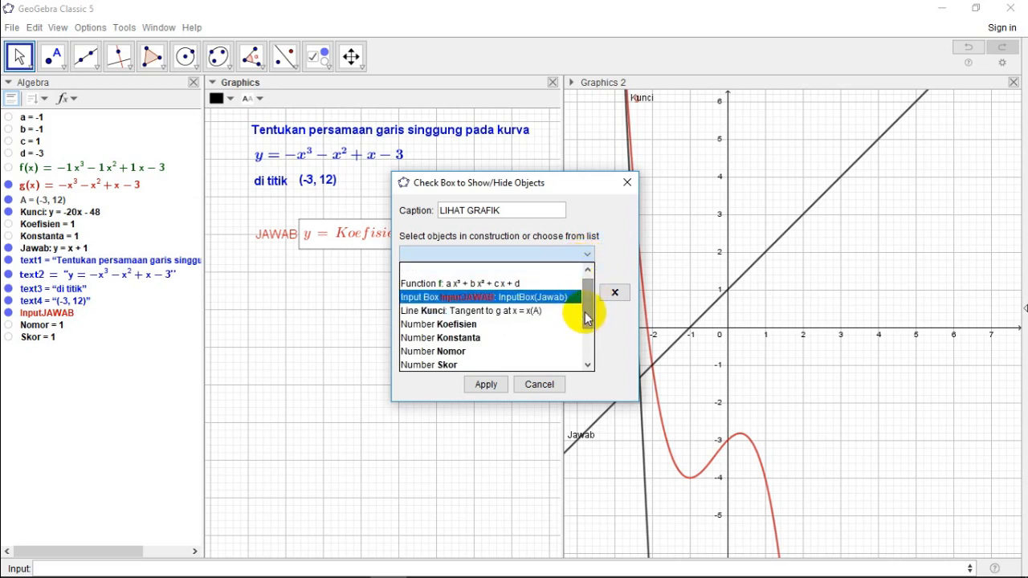
left_click_drag(586, 320, 591, 324)
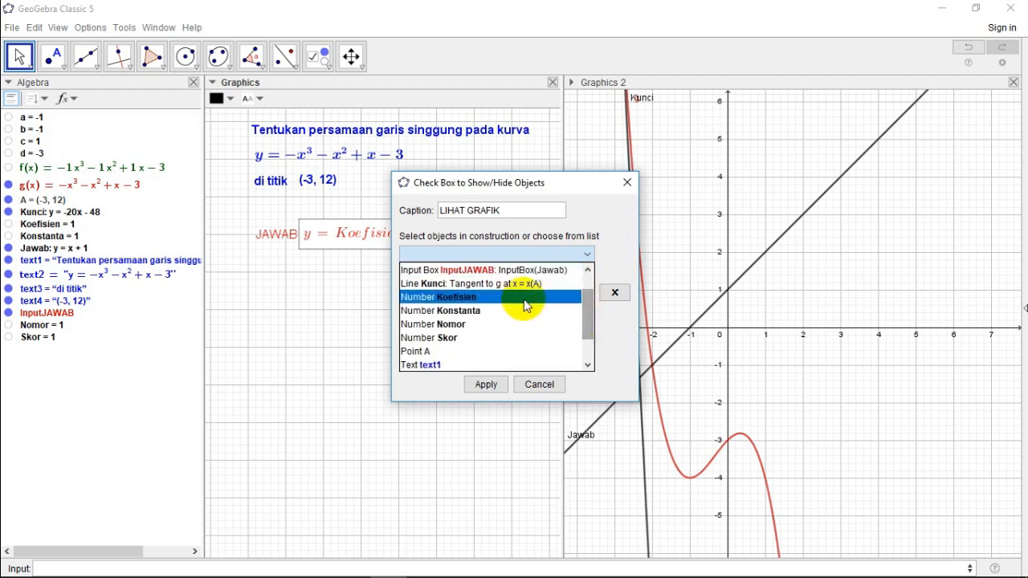
left_click(496, 288)
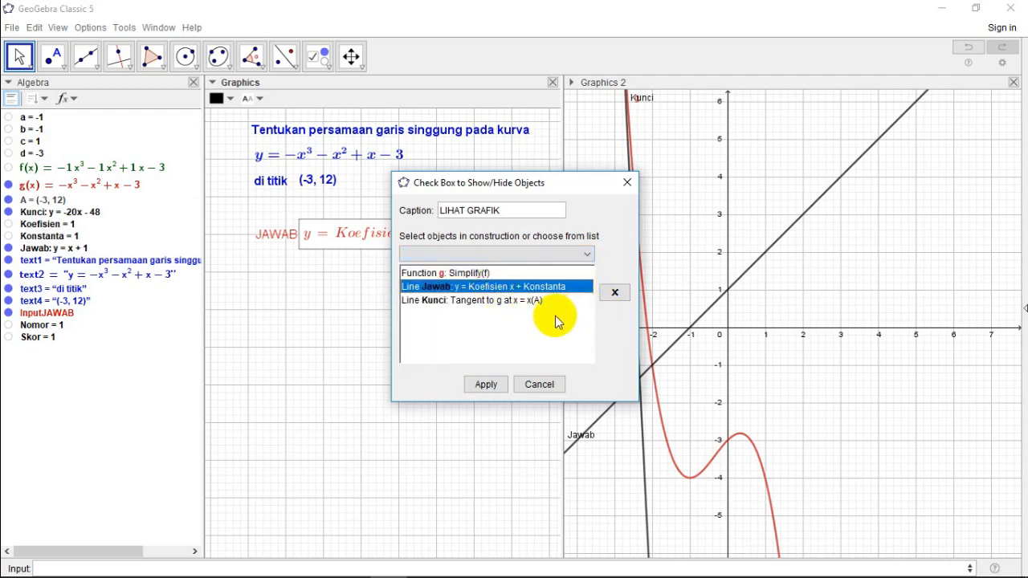
left_click(588, 255)
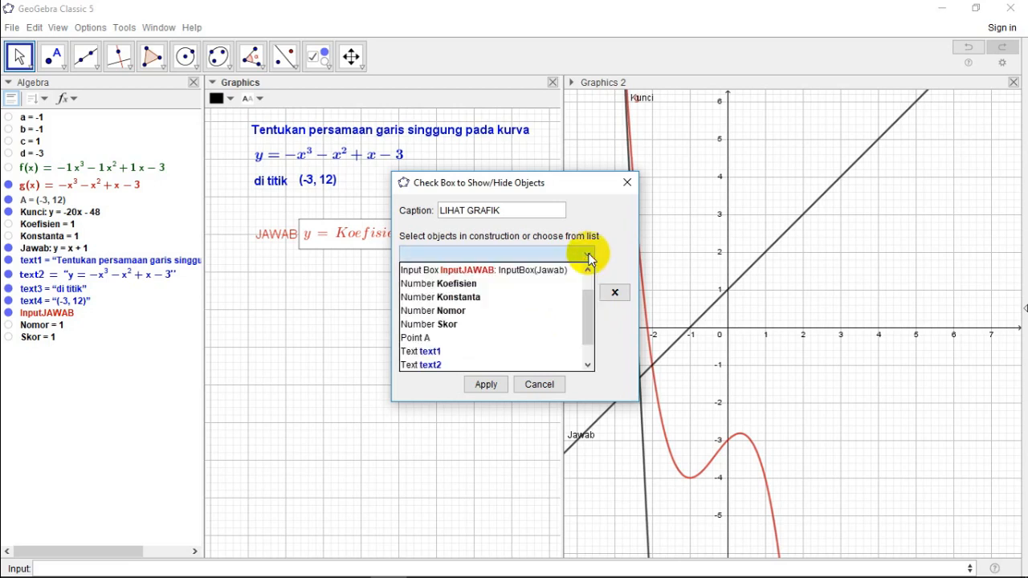
left_click(449, 340)
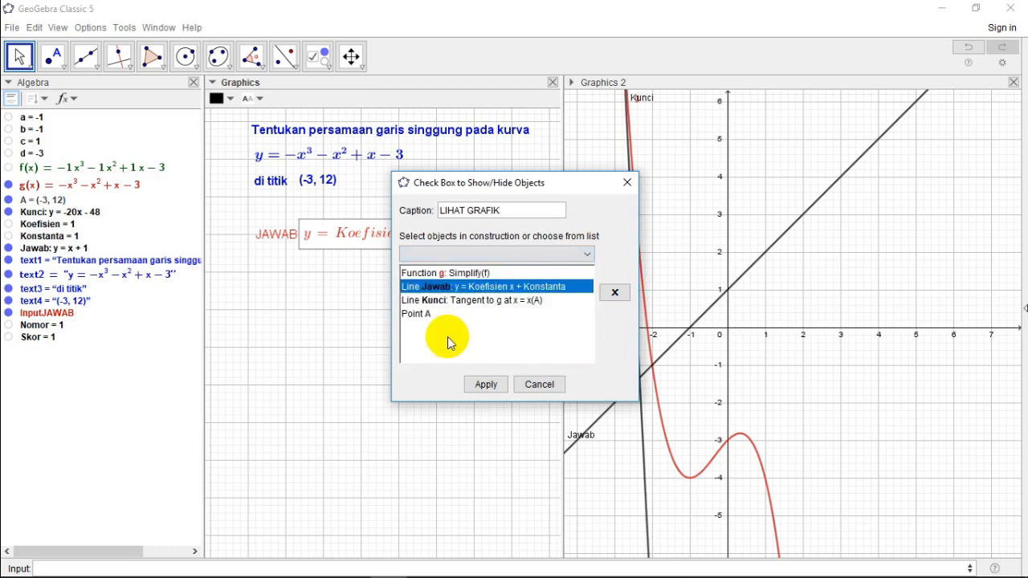
left_click(485, 385)
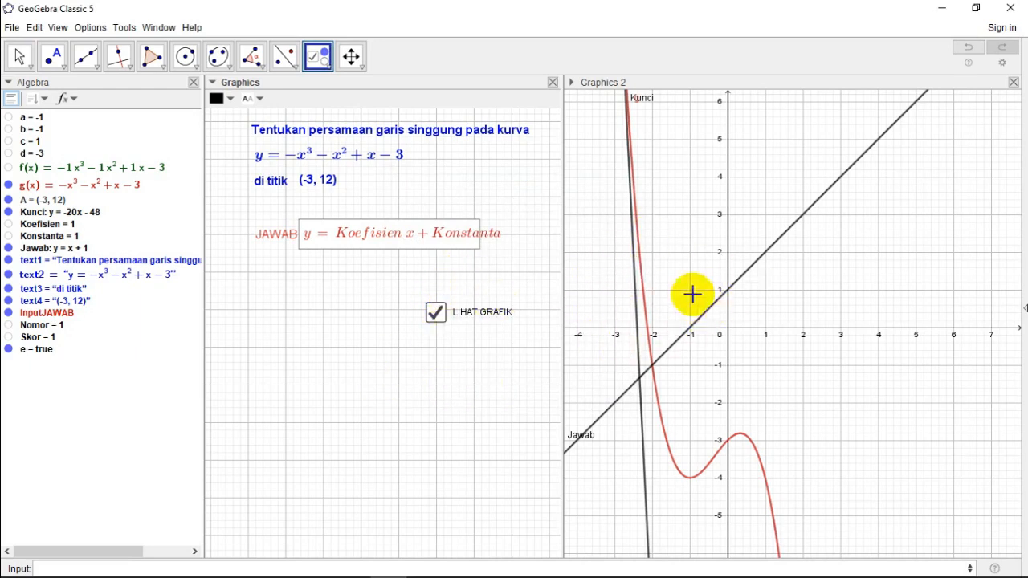
left_click(434, 313)
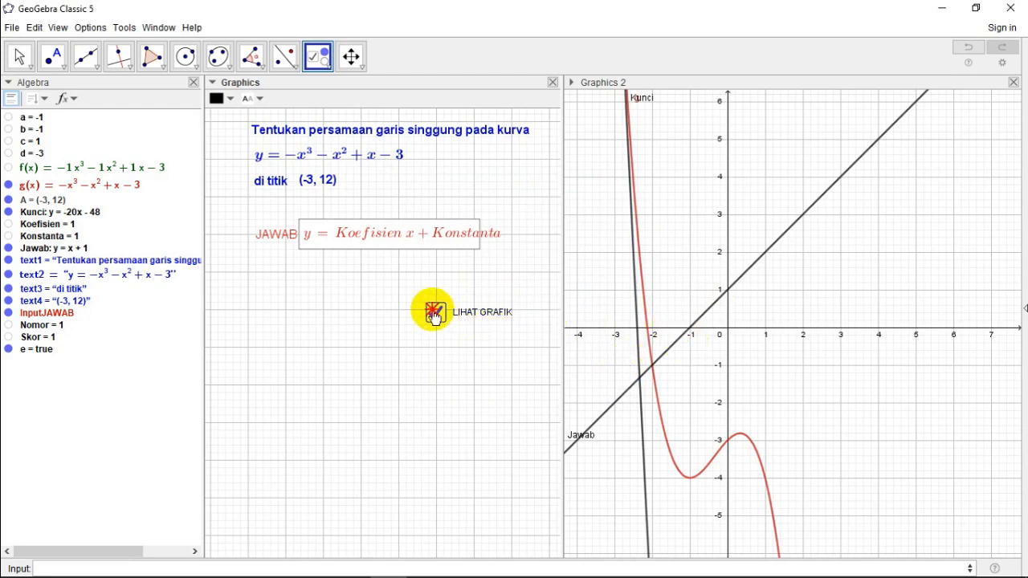
left_click(534, 382)
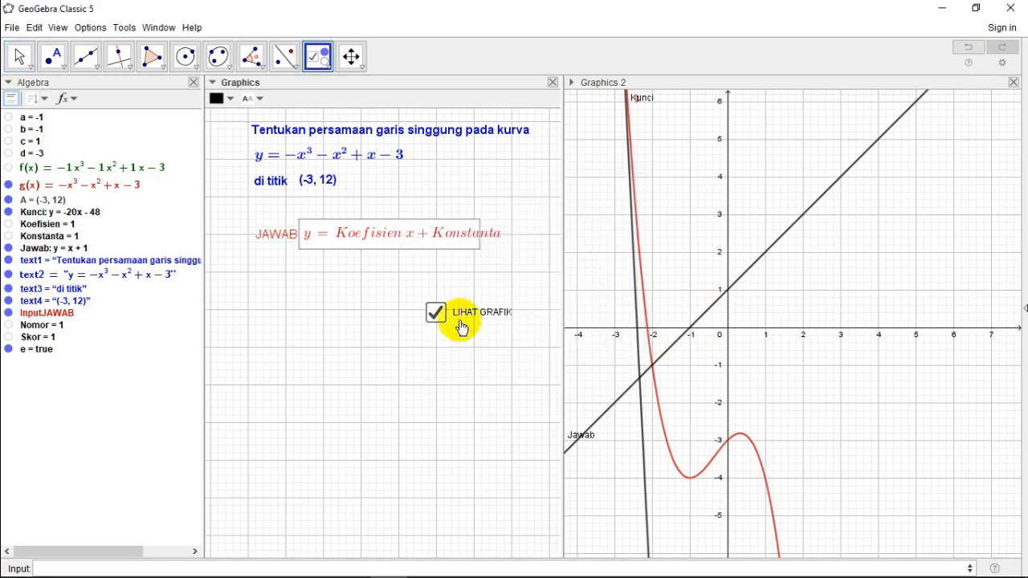
Step: Test hiding and showing the graphs with the LIHAT GRAFIK check box, and move it slightly closer to the JAWAB input box
left_click(19, 55)
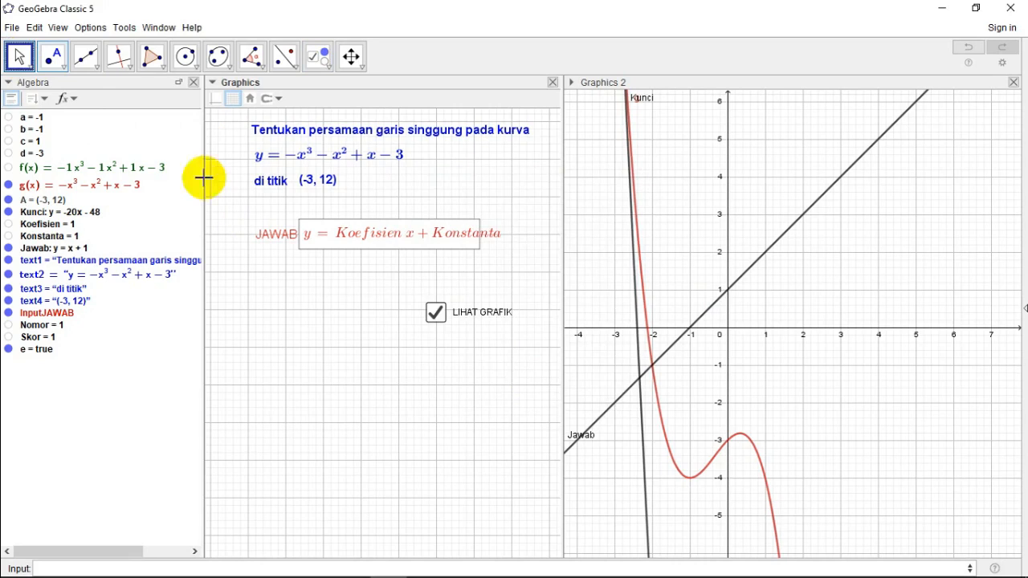
left_click(435, 313)
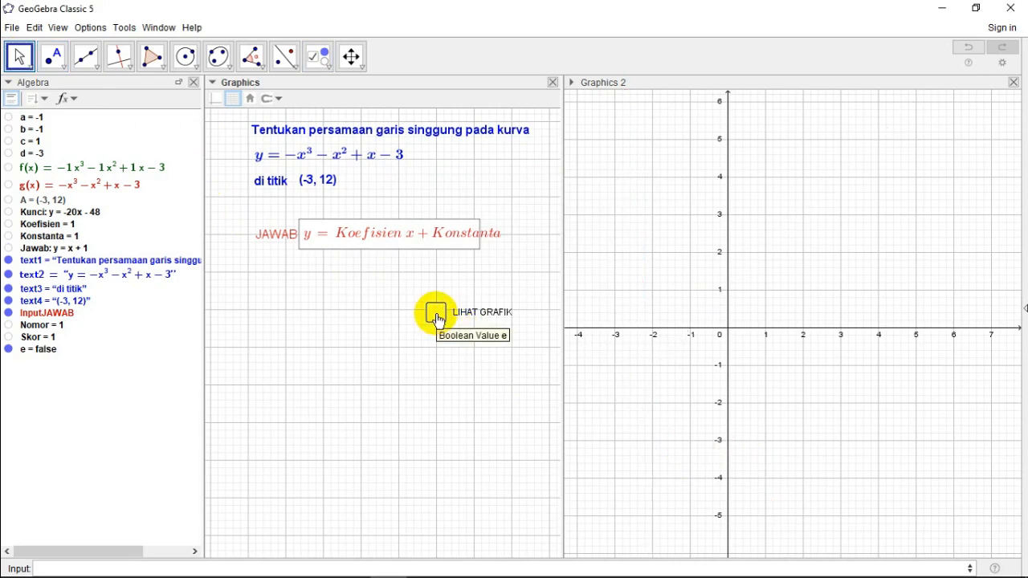
left_click(436, 315)
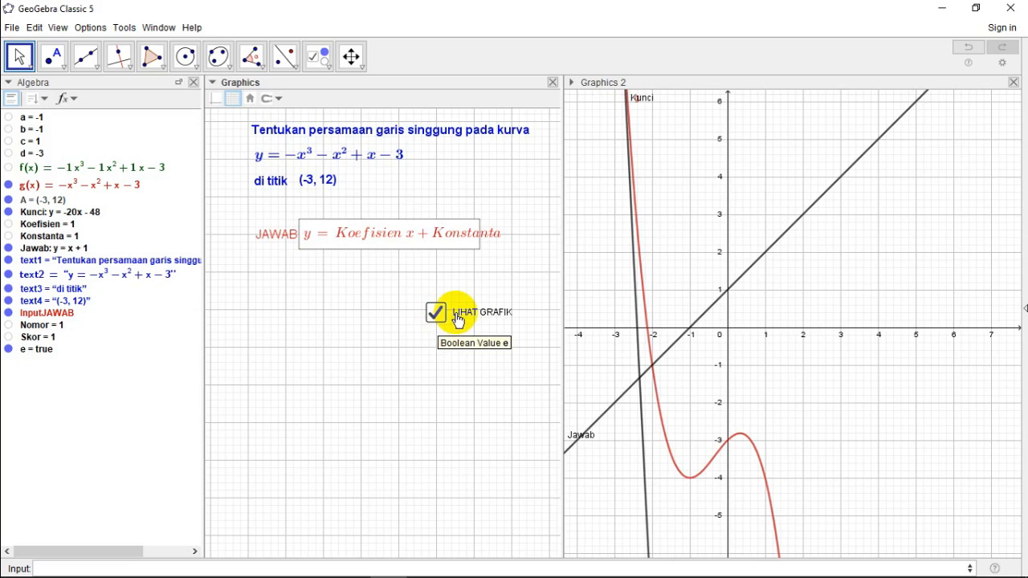
left_click_drag(458, 320, 464, 298)
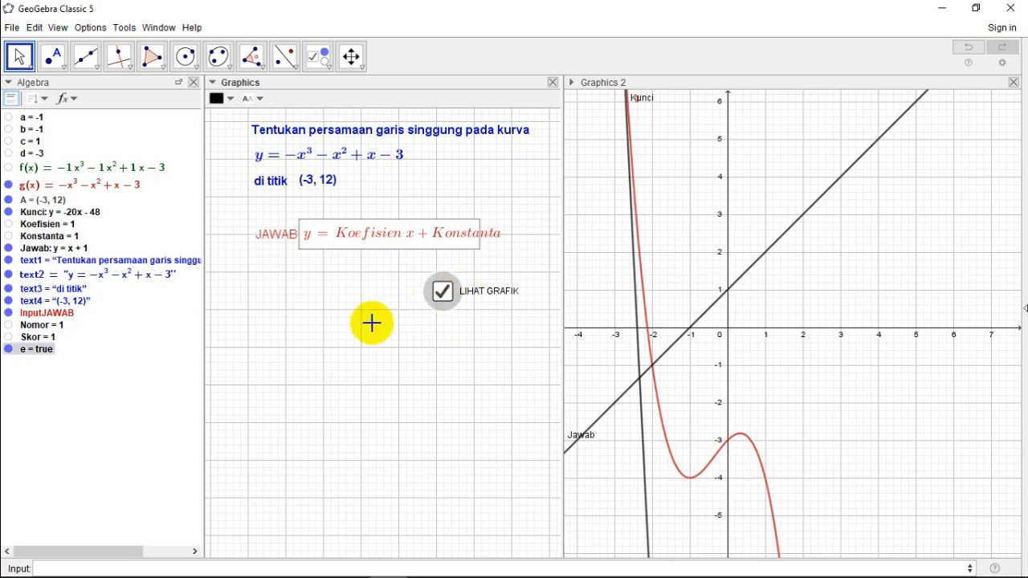
Step: Place a button below the JAWAB input box, beside the LIHAT GRAFIK check box, with the caption SELANJUTNYA
left_click(329, 69)
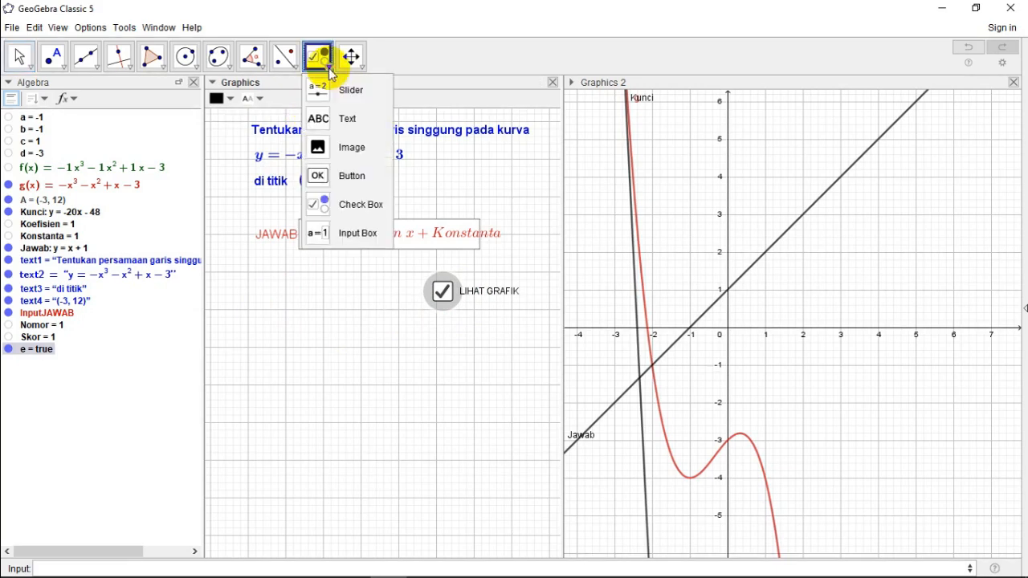
left_click(349, 180)
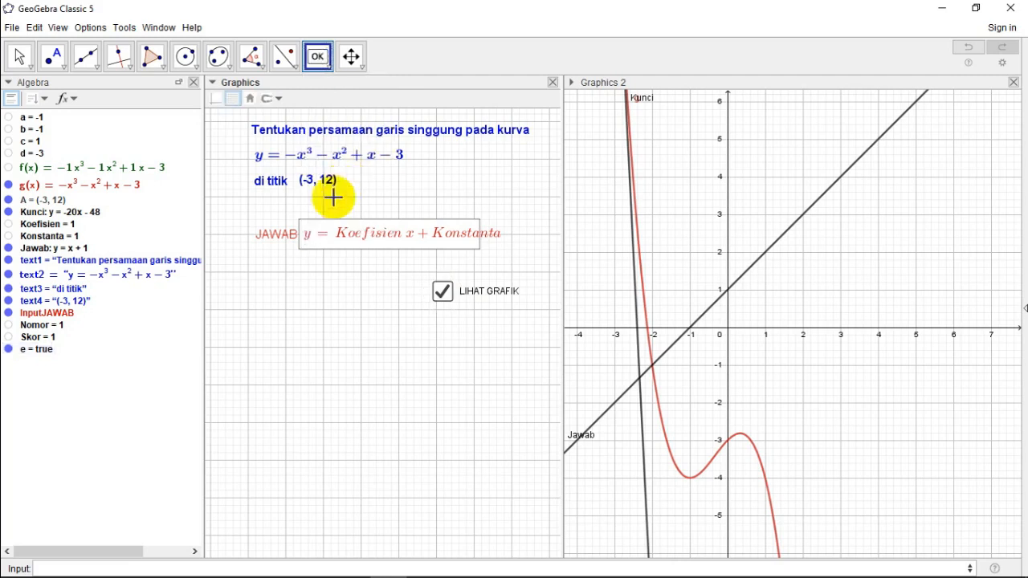
left_click(254, 287)
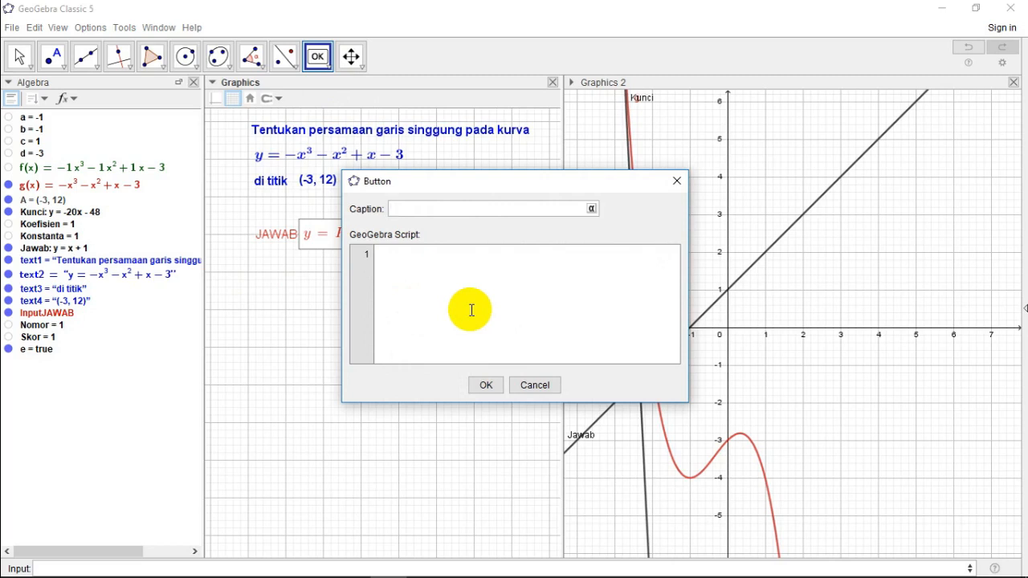
type("SELANJUTNYA")
Step: Give the SELANJUTNYA button the GeoGebra script UpdateConstruction[] and create it
left_click(391, 255)
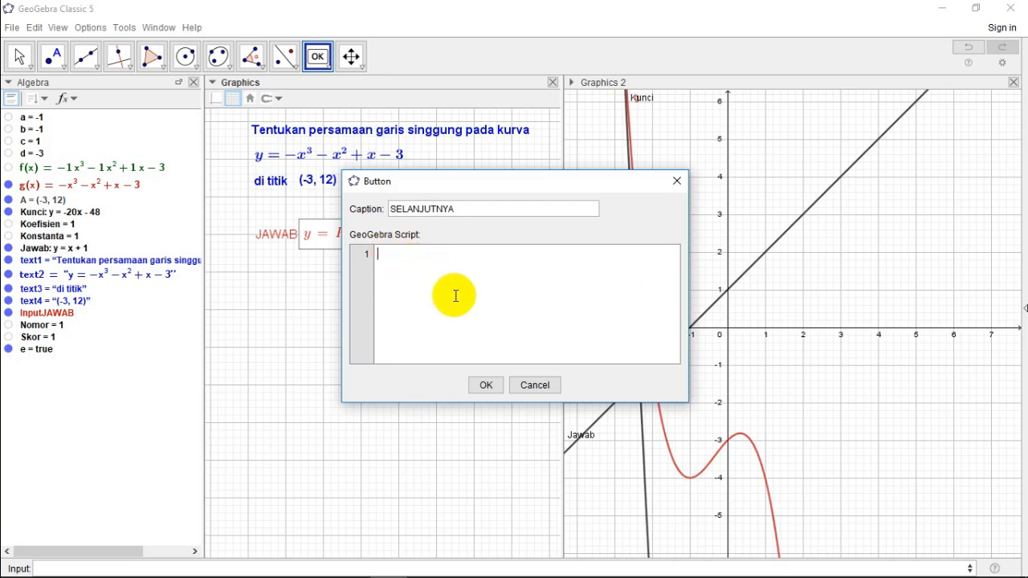
type("UpdateConstruction")
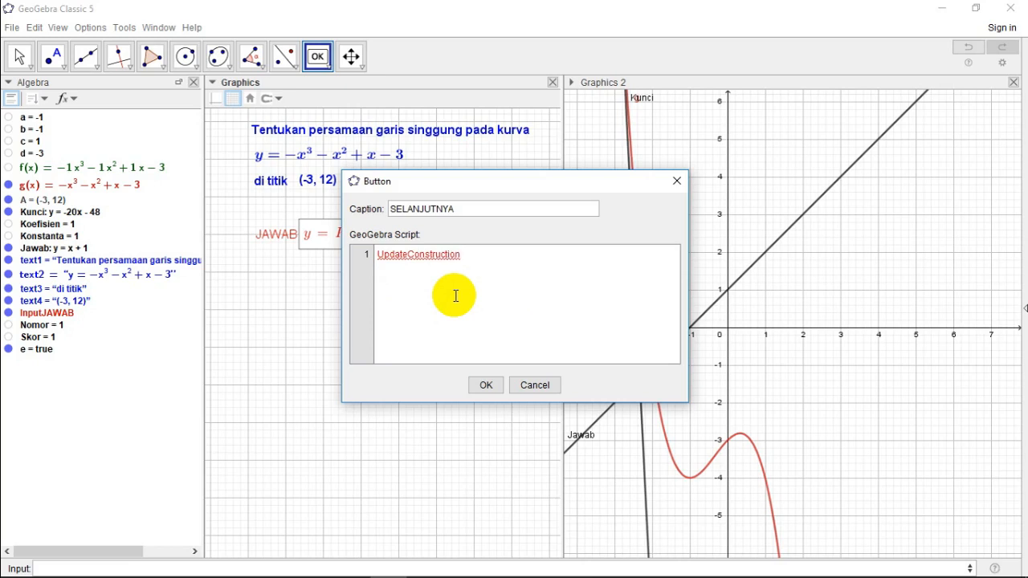
type("[")
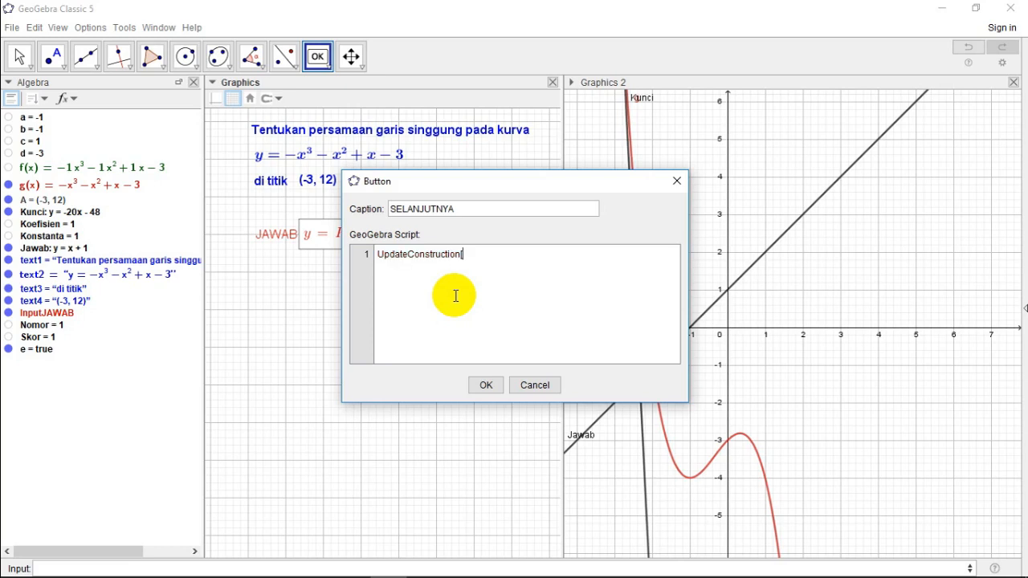
type("]")
key("Return")
left_click(486, 387)
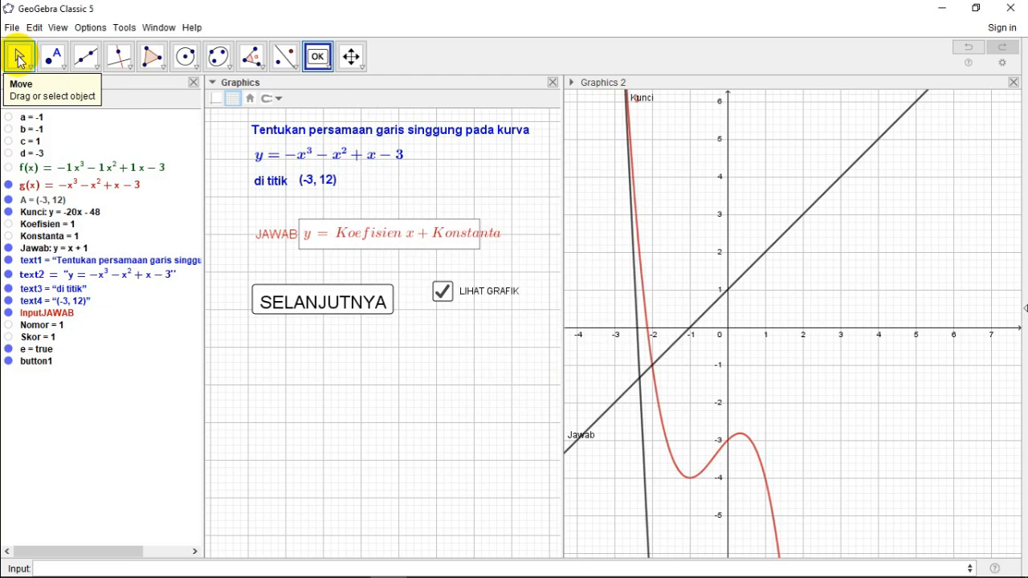
left_click(19, 61)
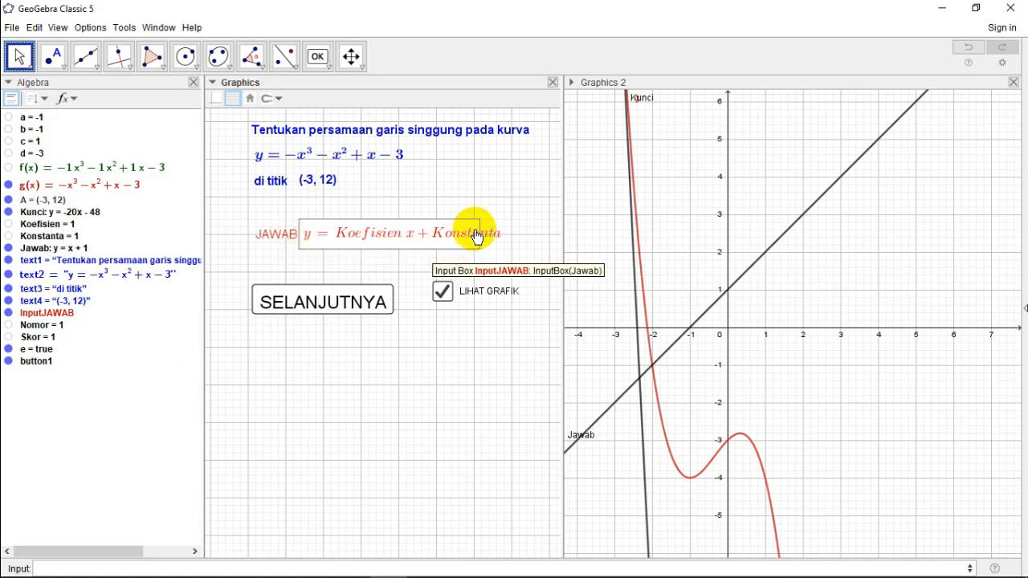
Step: Add SetValue(Jawab,?) as the second line of the SELANJUTNYA button's On Click script and close its properties
right_click(318, 309)
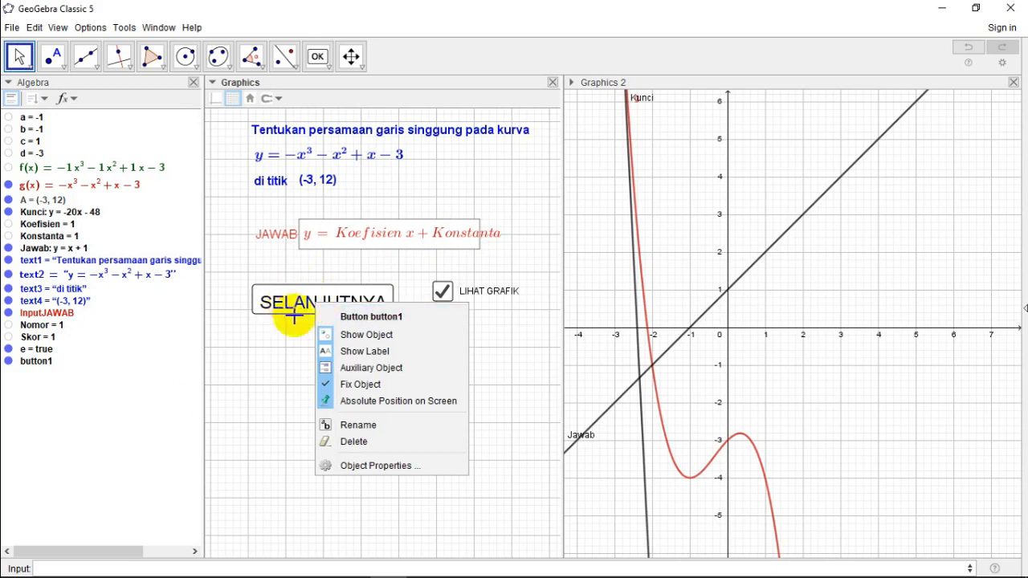
left_click(360, 468)
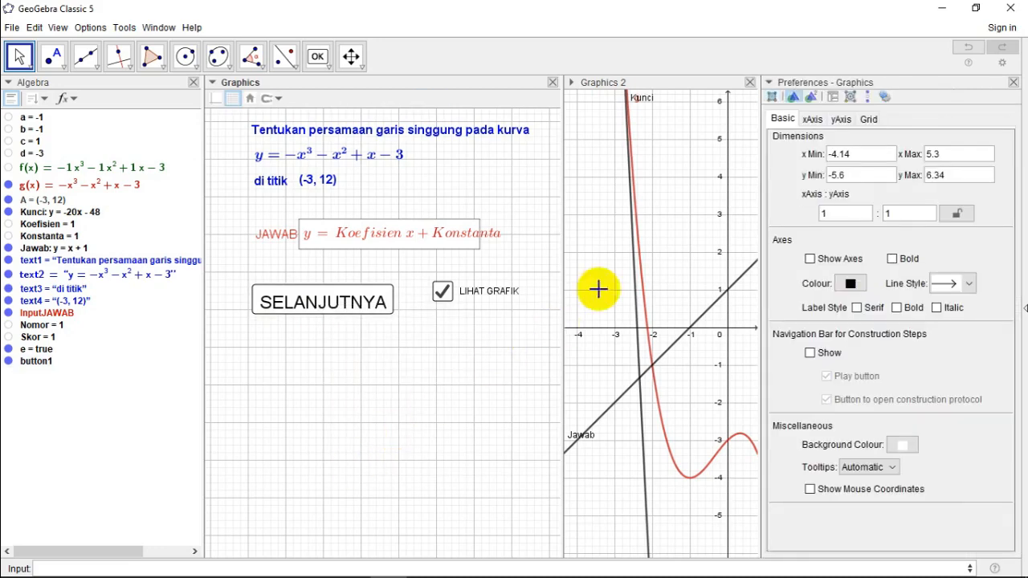
left_click(363, 303)
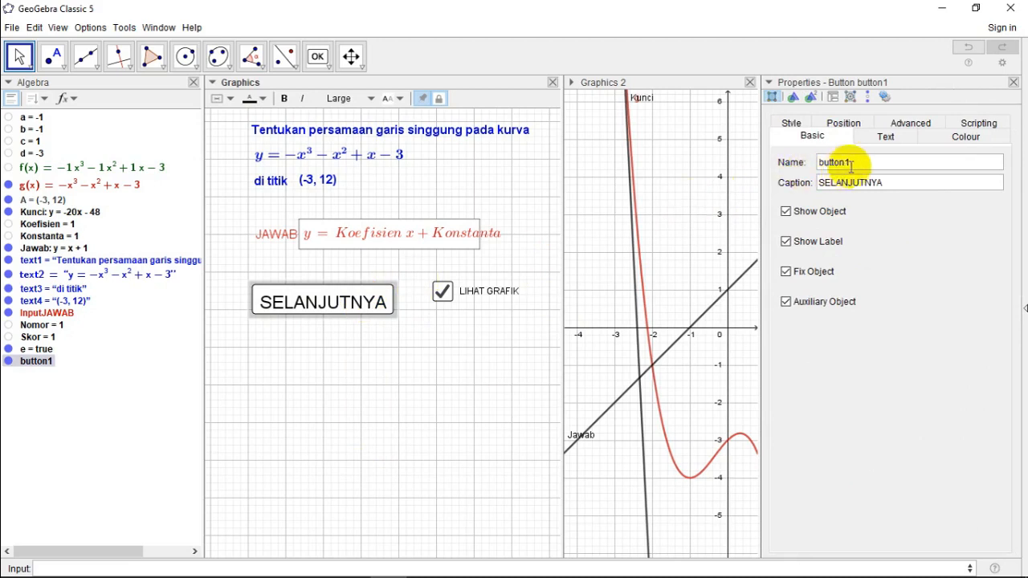
left_click(978, 125)
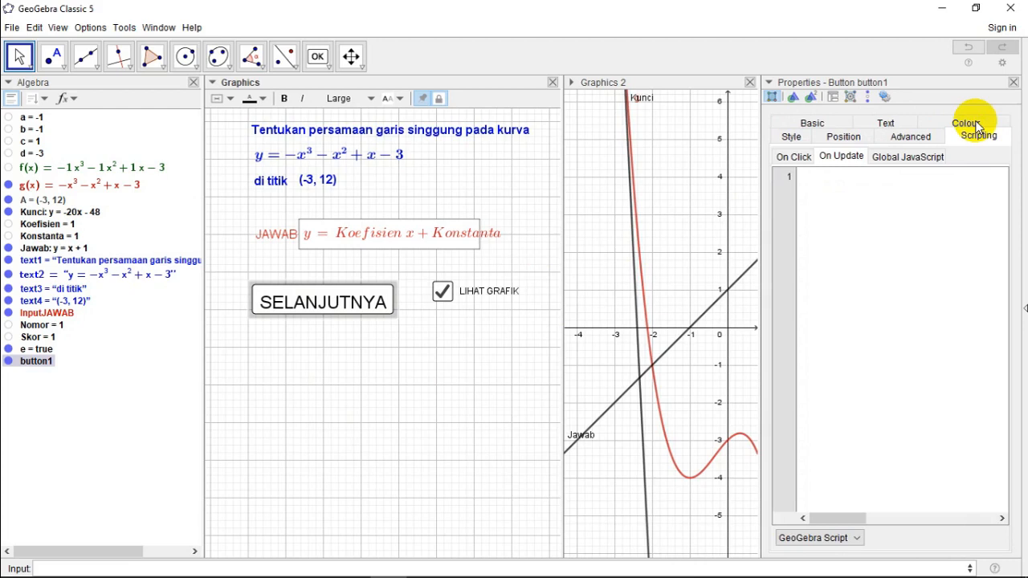
left_click(790, 160)
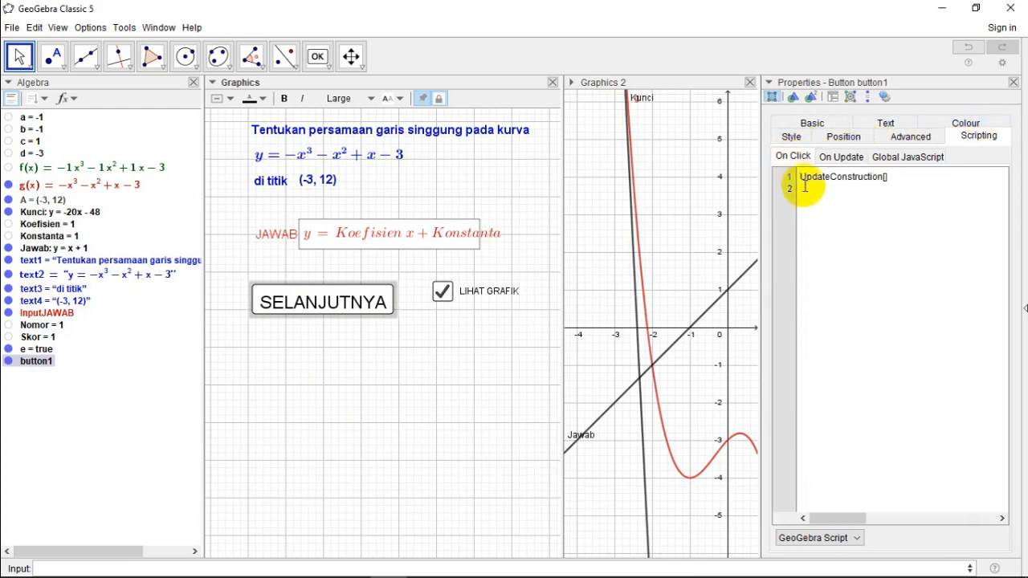
left_click(803, 190)
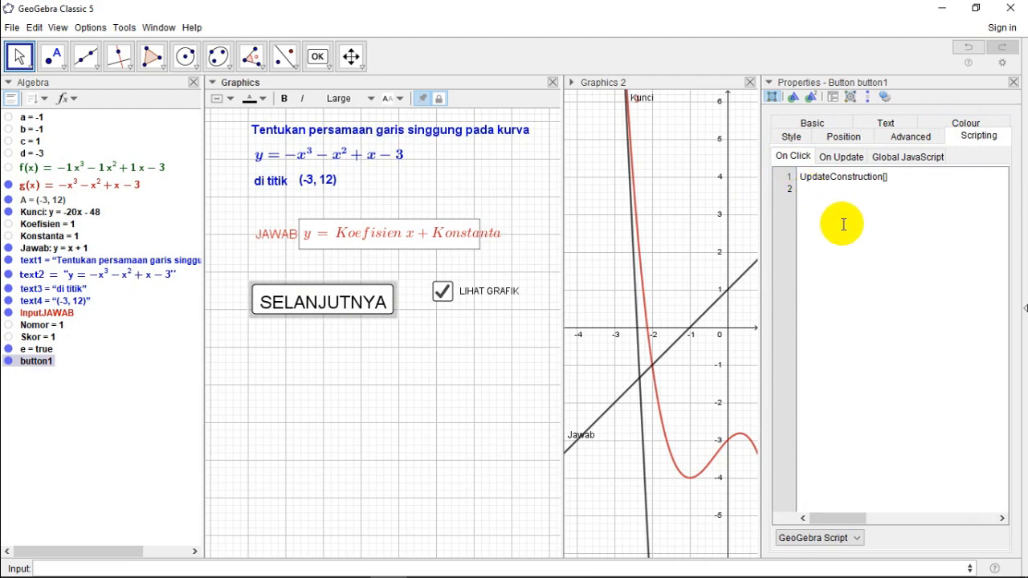
type("SetValue(")
type("Jawab")
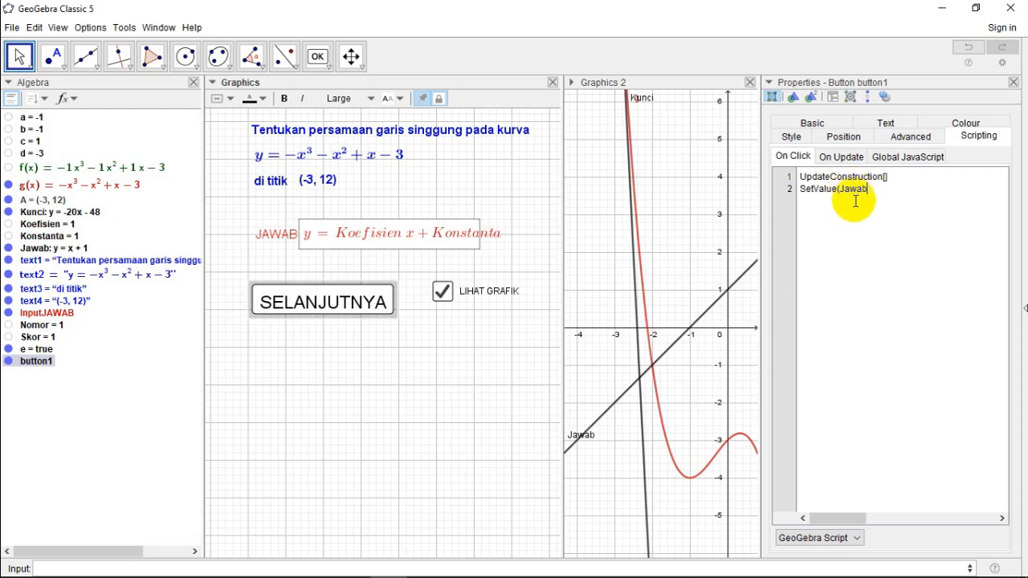
left_click(869, 232)
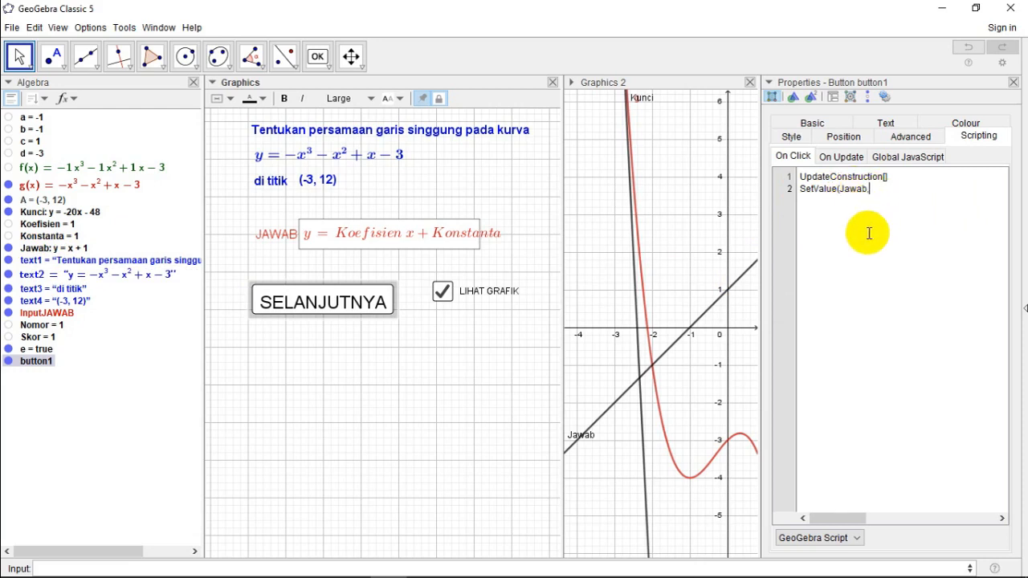
type(",?)")
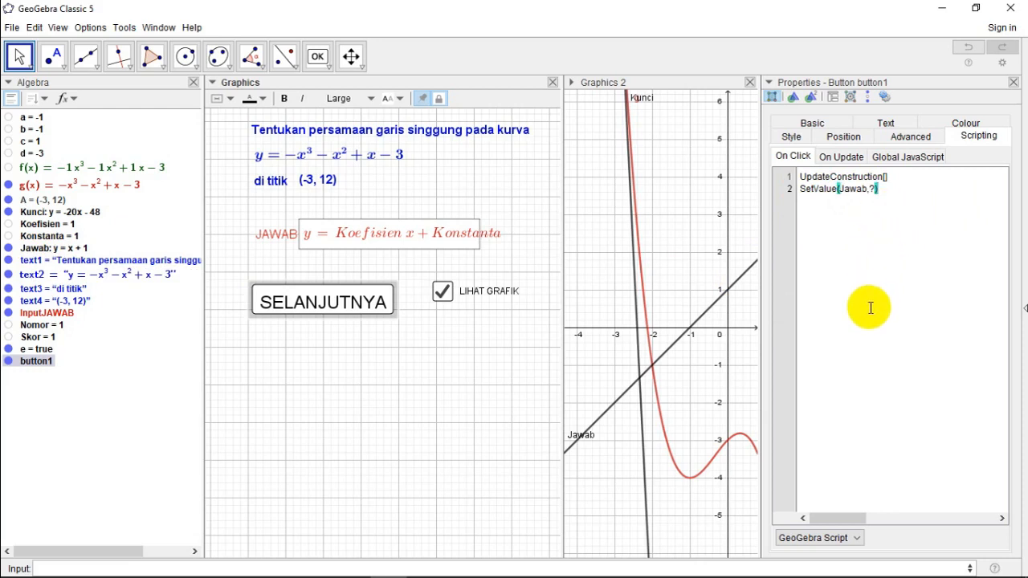
left_click(1013, 83)
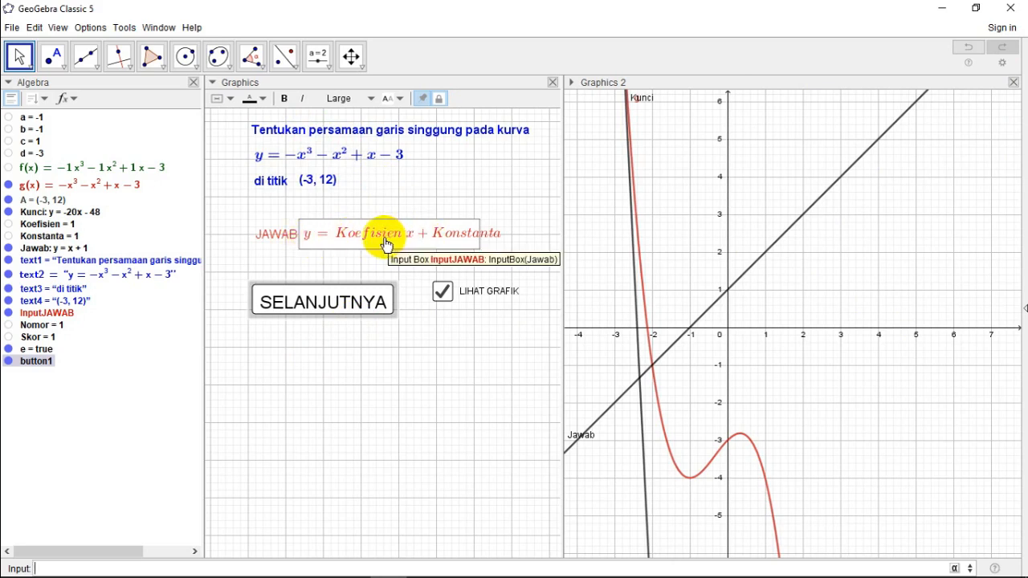
Step: Generate a new question with the SELANJUTNYA button and clear the equation from the JAWAB input box
left_click(295, 304)
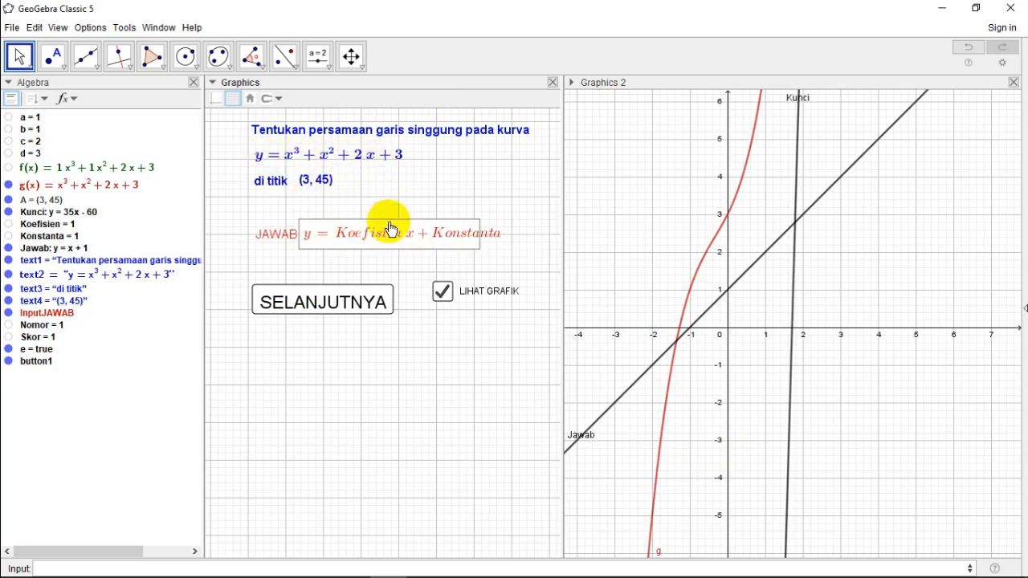
left_click(323, 240)
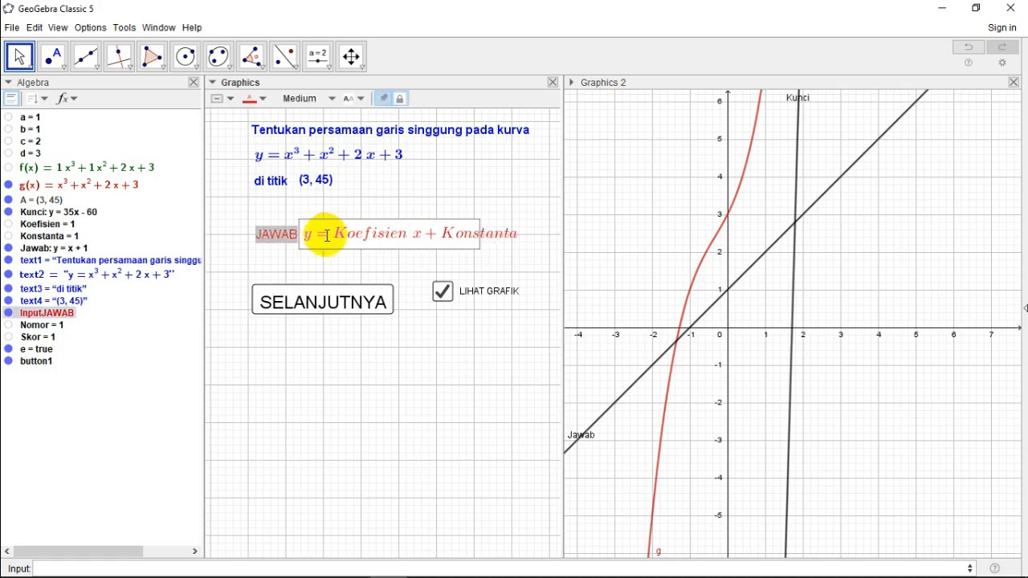
key("BackSpace")
key("BackSpace")
key("BackSpace")
key("BackSpace")
key("BackSpace")
key("BackSpace")
key("BackSpace")
key("BackSpace")
key("BackSpace")
key("BackSpace")
key("BackSpace")
key("BackSpace")
key("BackSpace")
key("BackSpace")
key("BackSpace")
key("BackSpace")
key("BackSpace")
key("BackSpace")
key("BackSpace")
key("BackSpace")
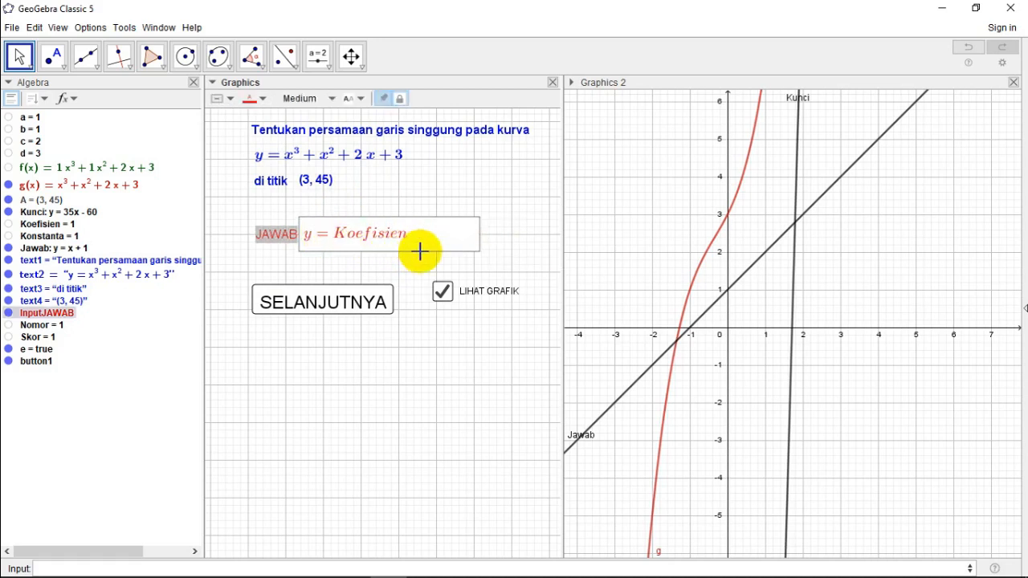
left_click(420, 344)
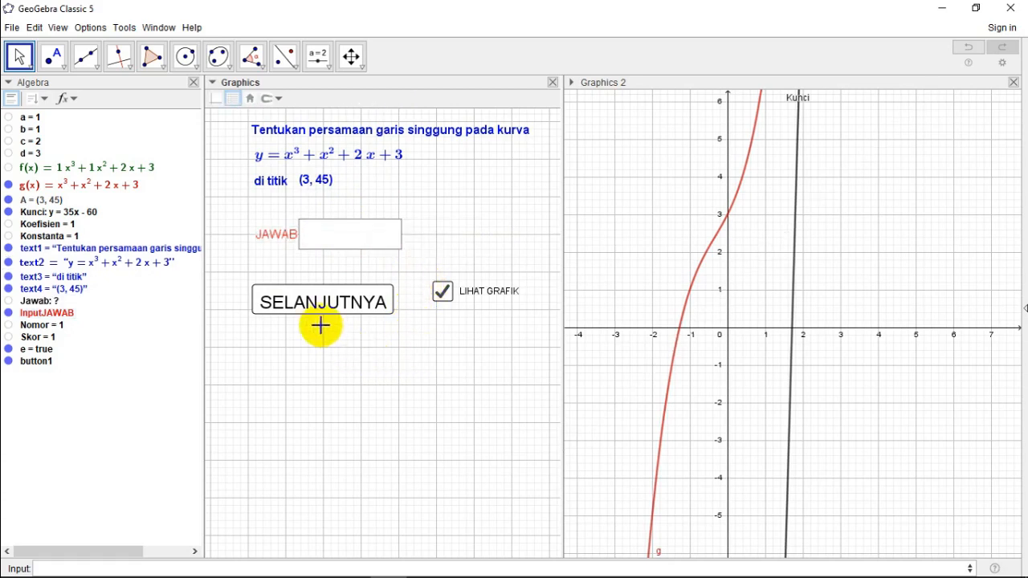
Step: Enter the test answer y = 2x in the JAWAB input box and toggle LIHAT GRAFIK off and on again
left_click(334, 246)
type("y ")
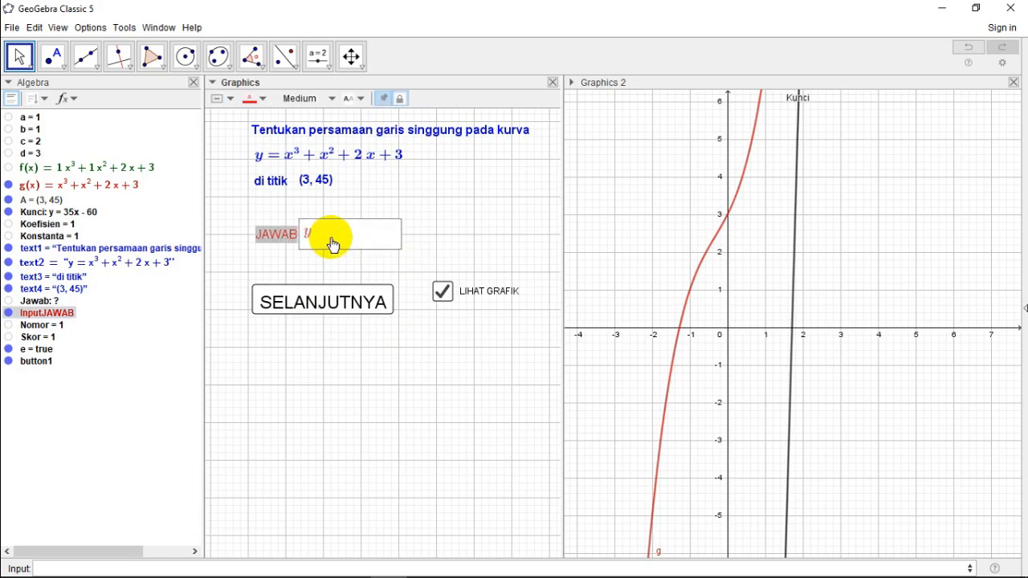
type("= 2x")
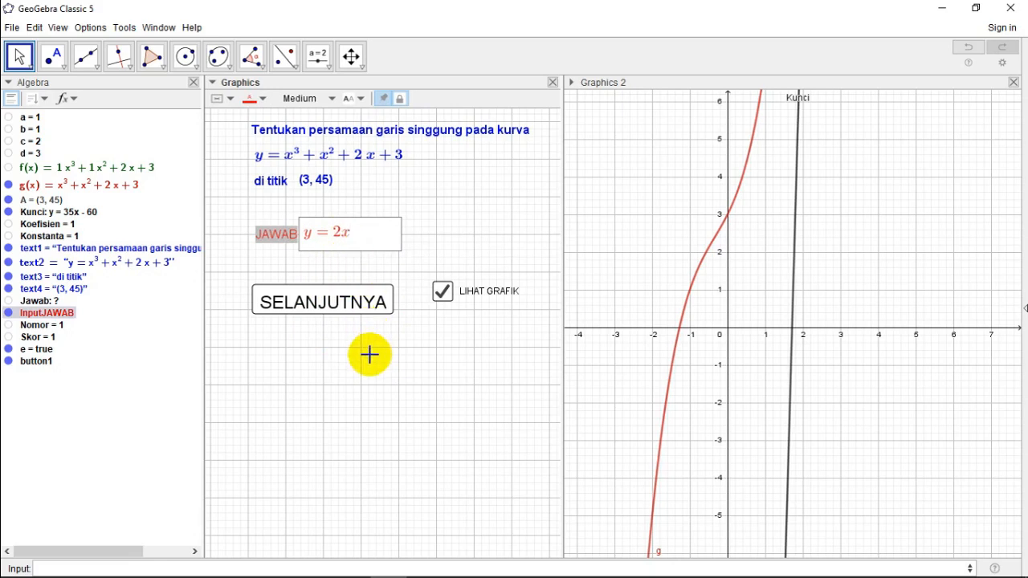
left_click(442, 292)
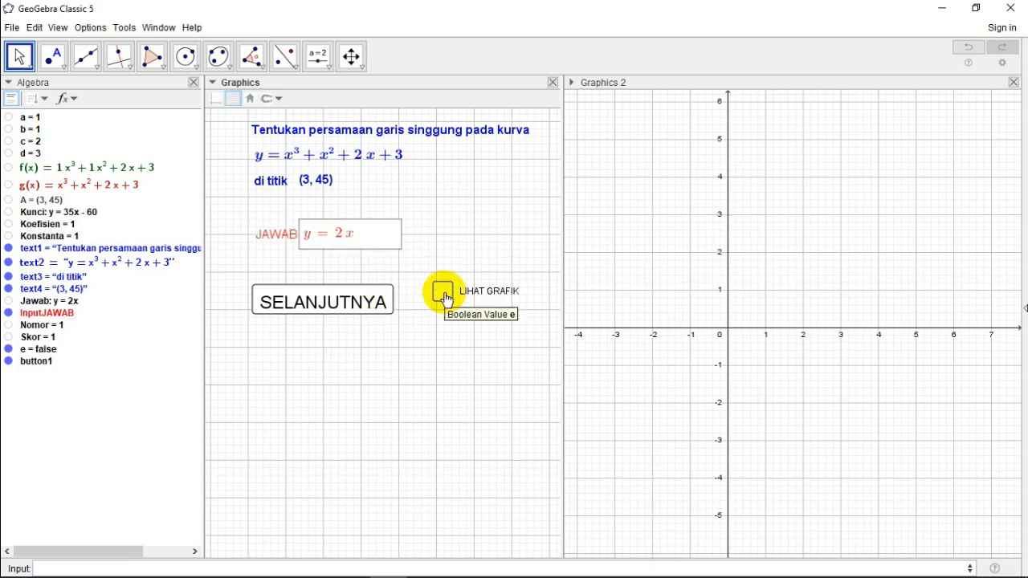
left_click(442, 291)
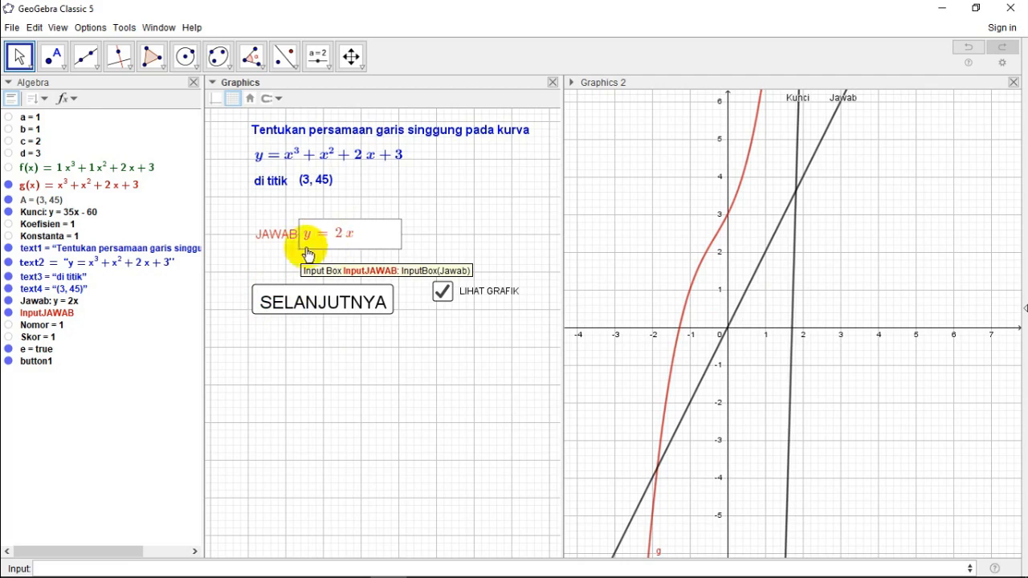
Step: Generate another question with the SELANJUTNYA button and hide the graphs by turning off LIHAT GRAFIK
left_click(284, 305)
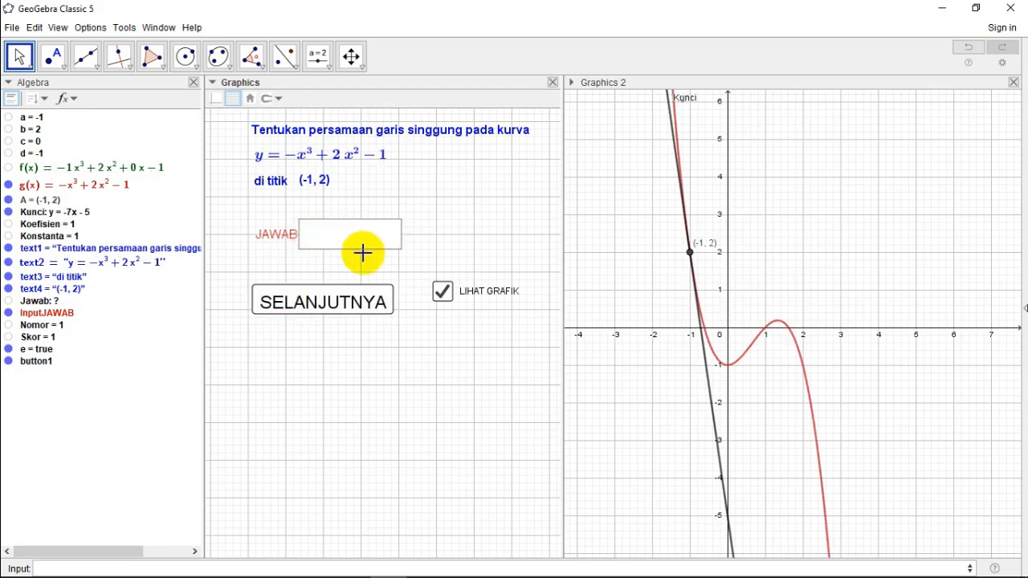
left_click(442, 293)
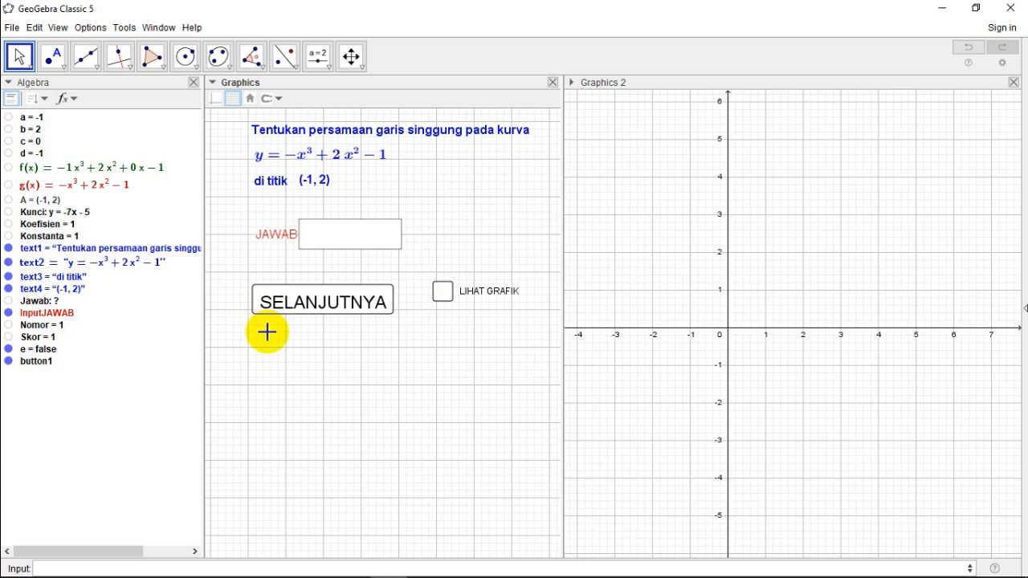
left_click(264, 400)
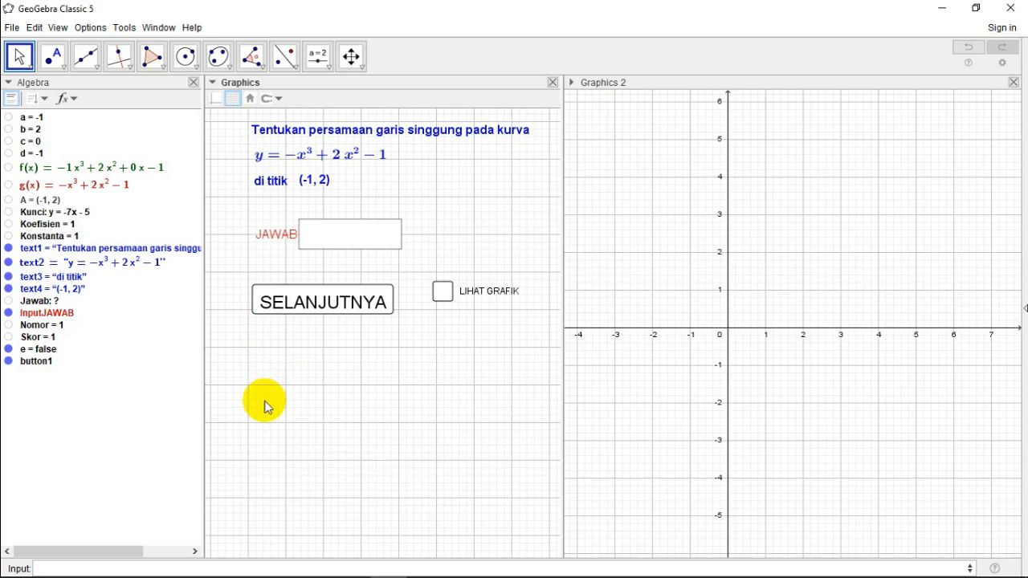
Step: Add a text object reading BENAR below the SELANJUTNYA button in the Graphics view
left_click(318, 58)
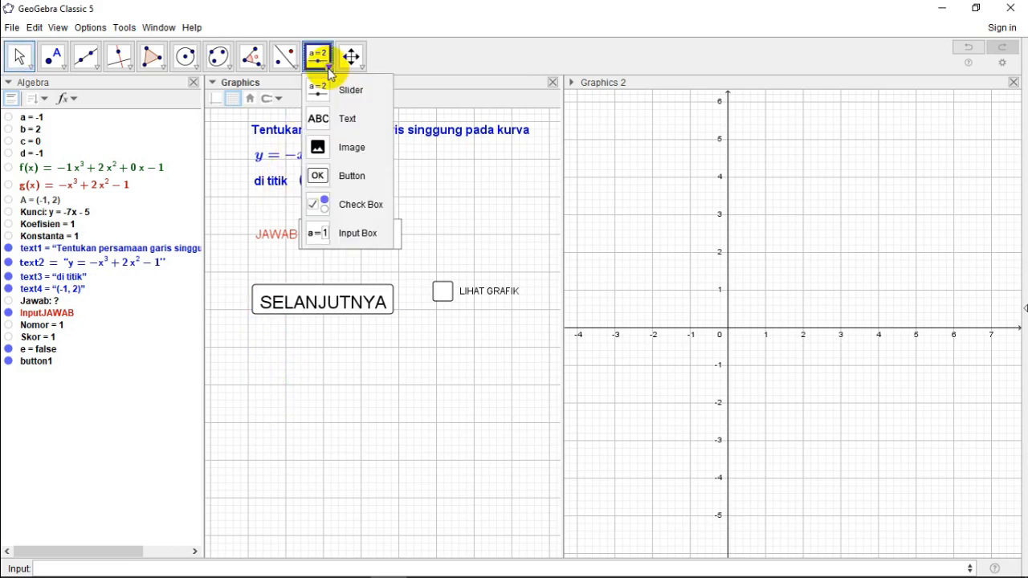
left_click(350, 121)
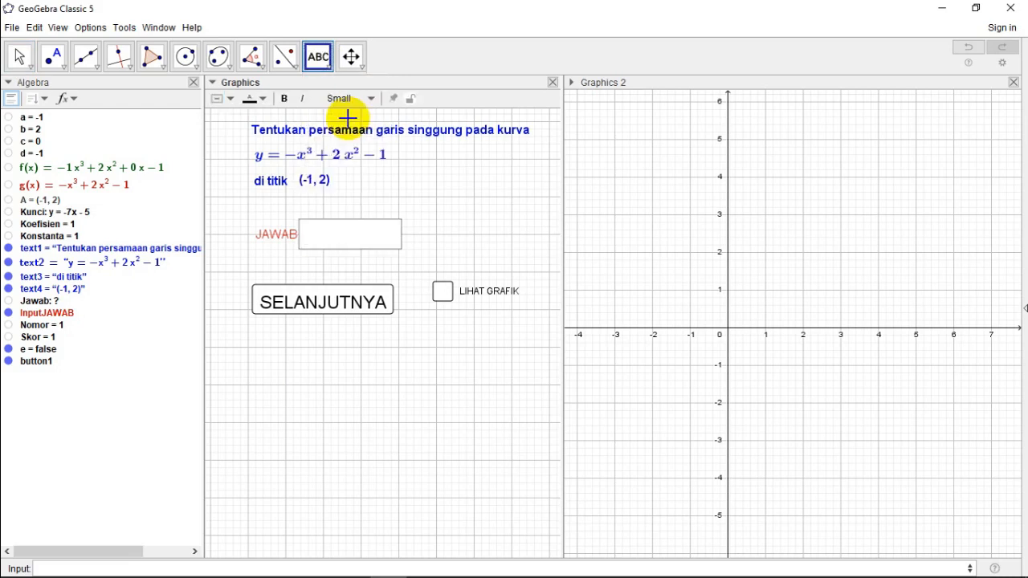
left_click(264, 394)
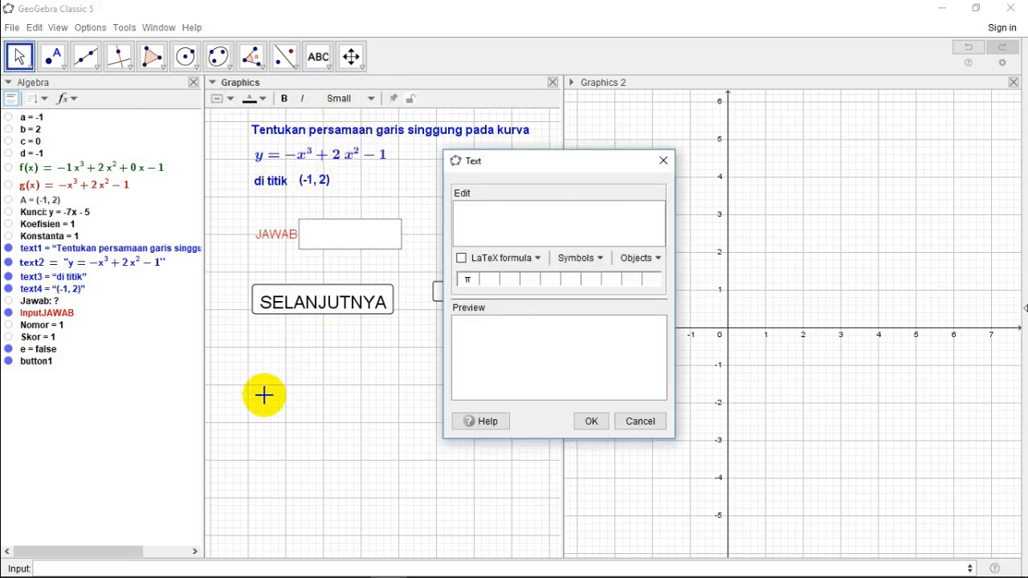
type("b")
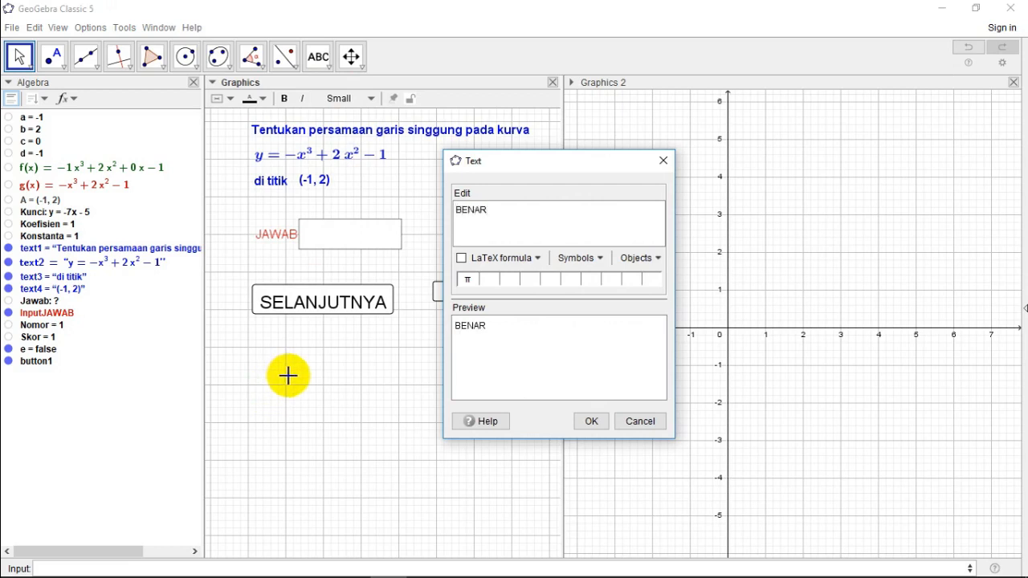
left_click(584, 421)
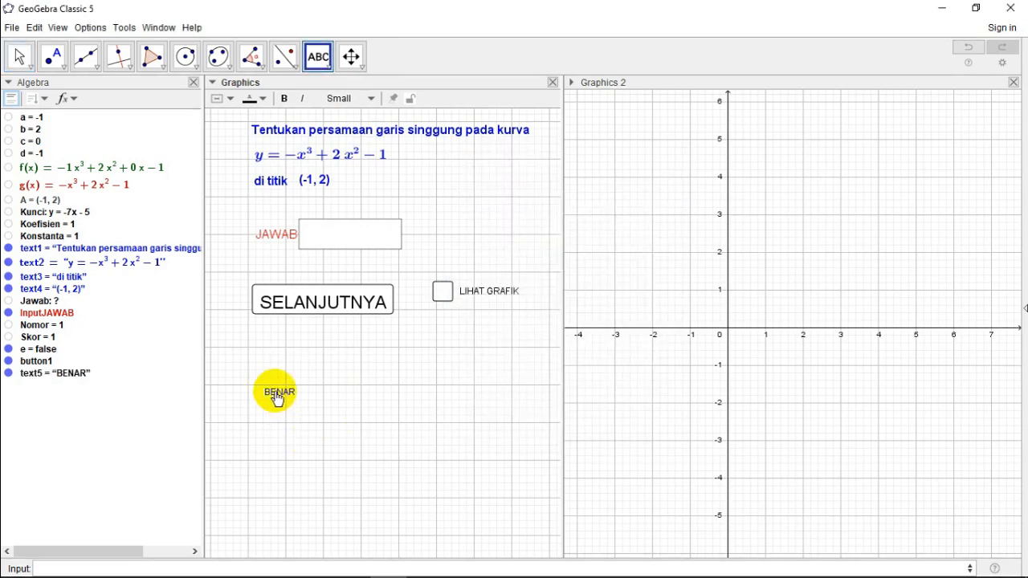
Step: Format the BENAR text in Large size and bold
right_click(277, 397)
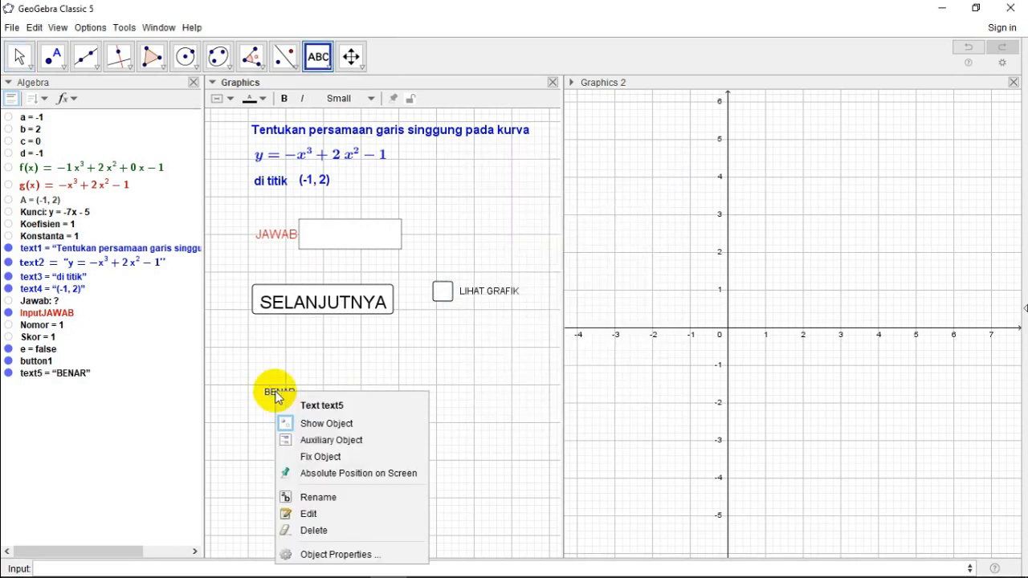
left_click(326, 558)
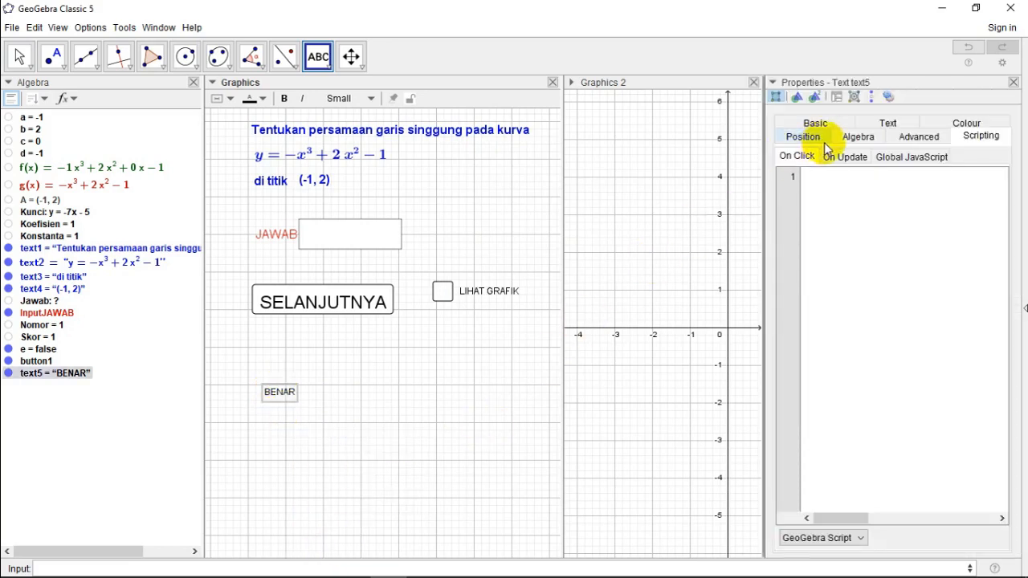
left_click(887, 124)
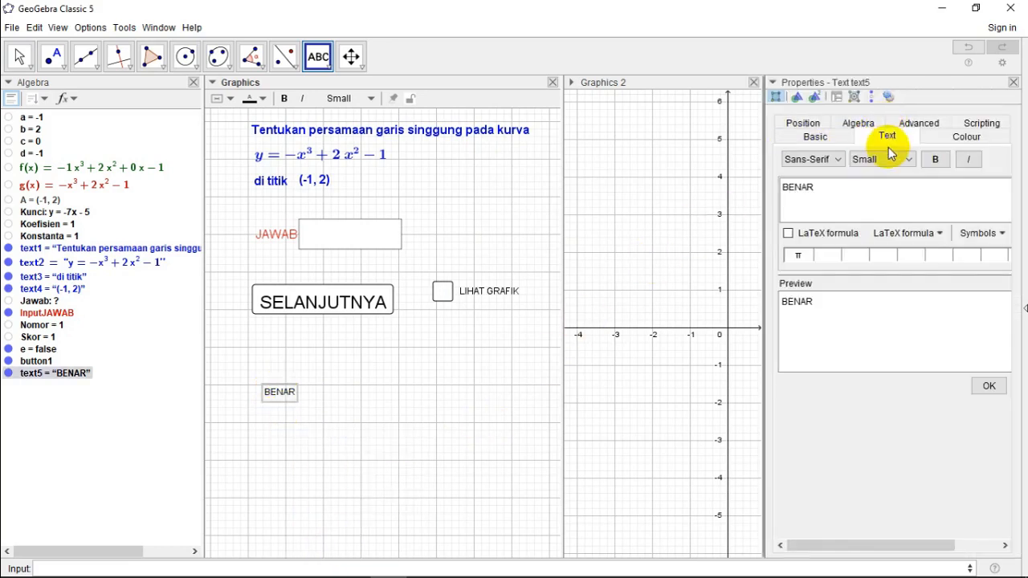
left_click(883, 159)
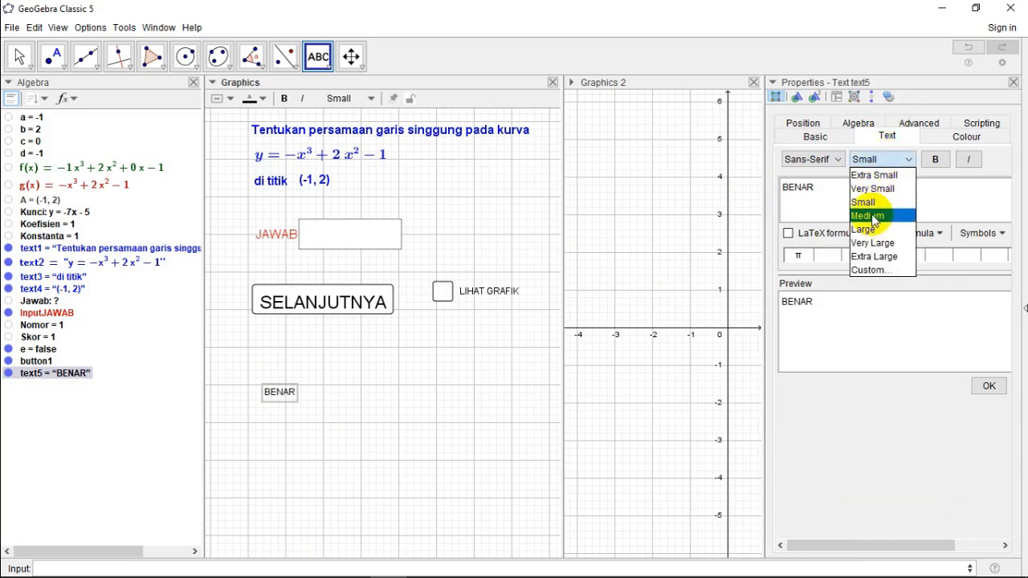
left_click(873, 215)
left_click(874, 159)
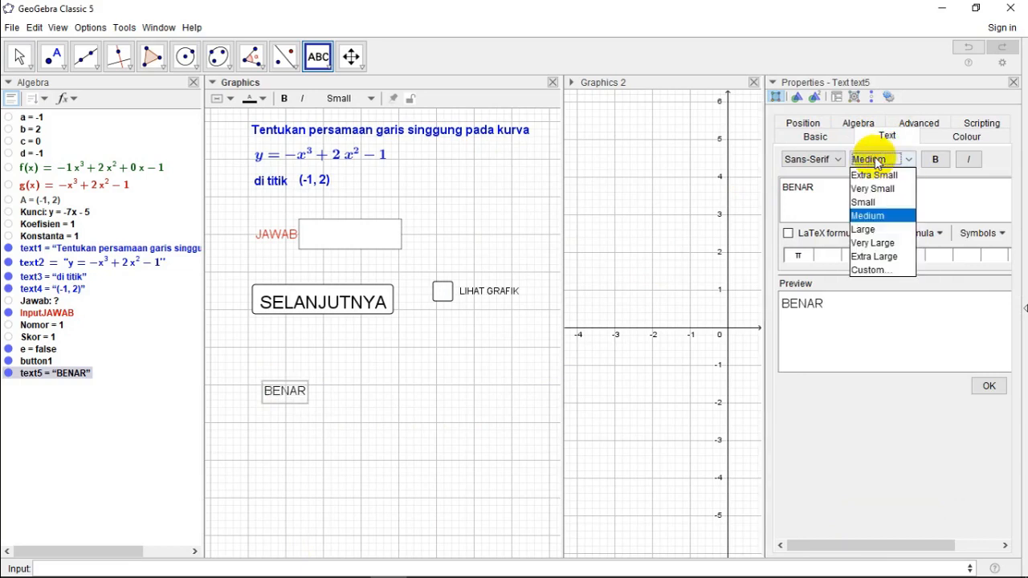
left_click(876, 230)
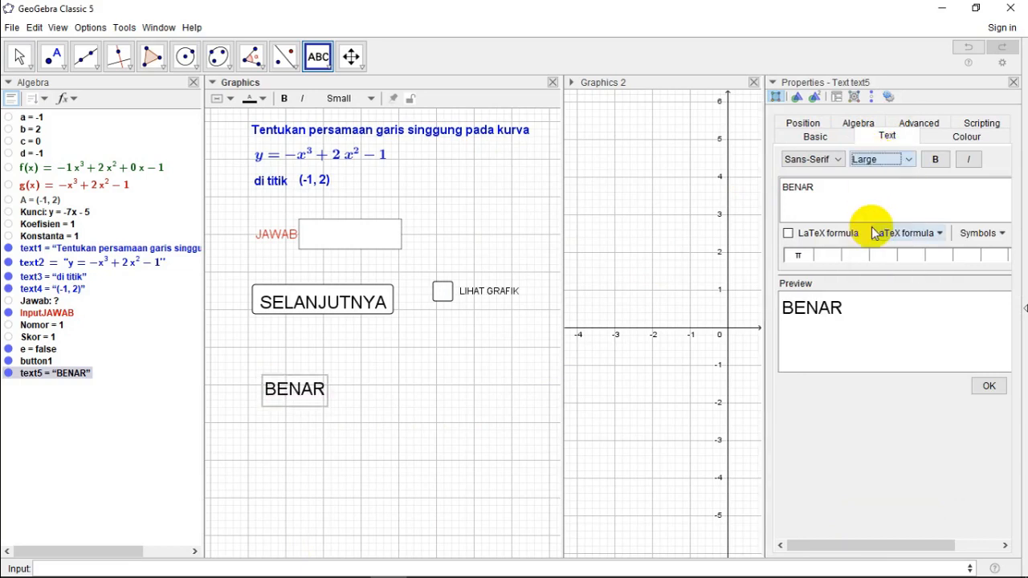
left_click(935, 160)
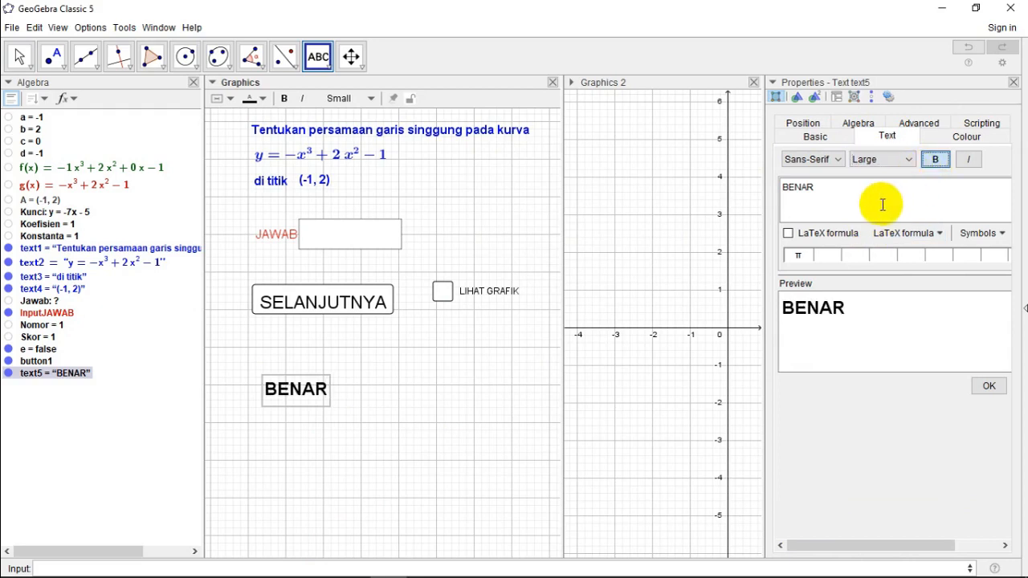
Step: Give the BENAR text a green background and white foreground colour, and close its properties
left_click(966, 136)
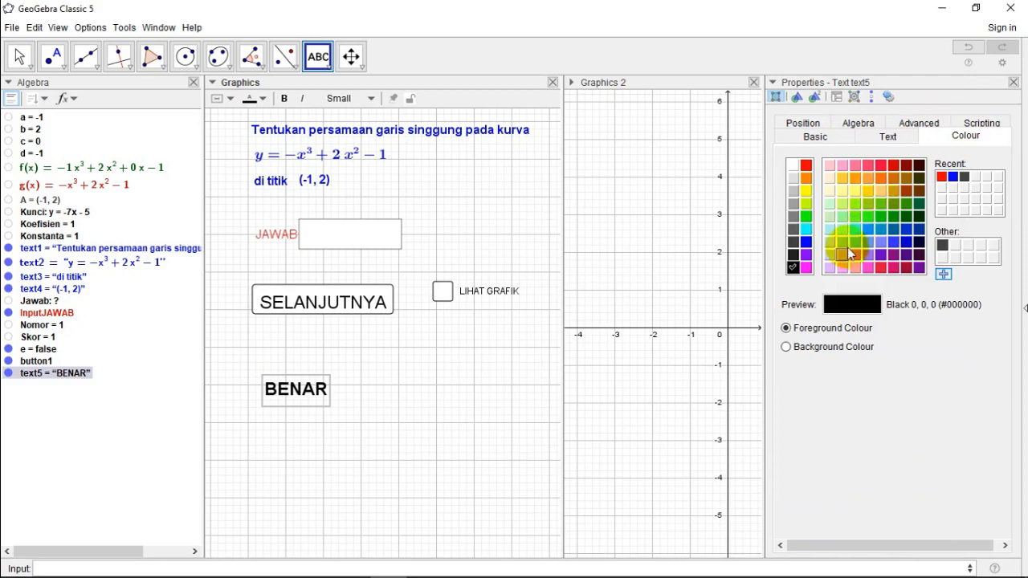
left_click(787, 347)
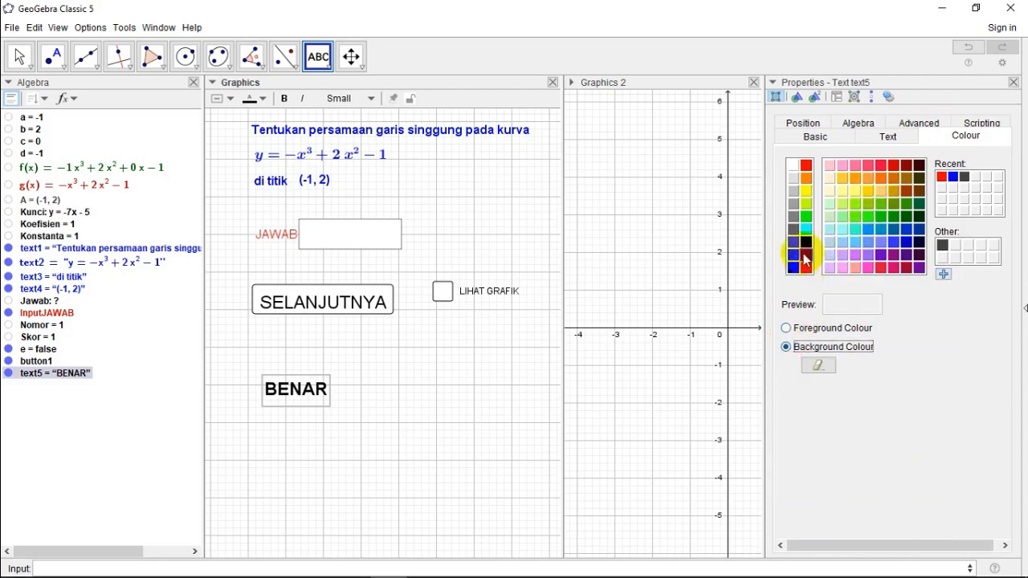
left_click(807, 217)
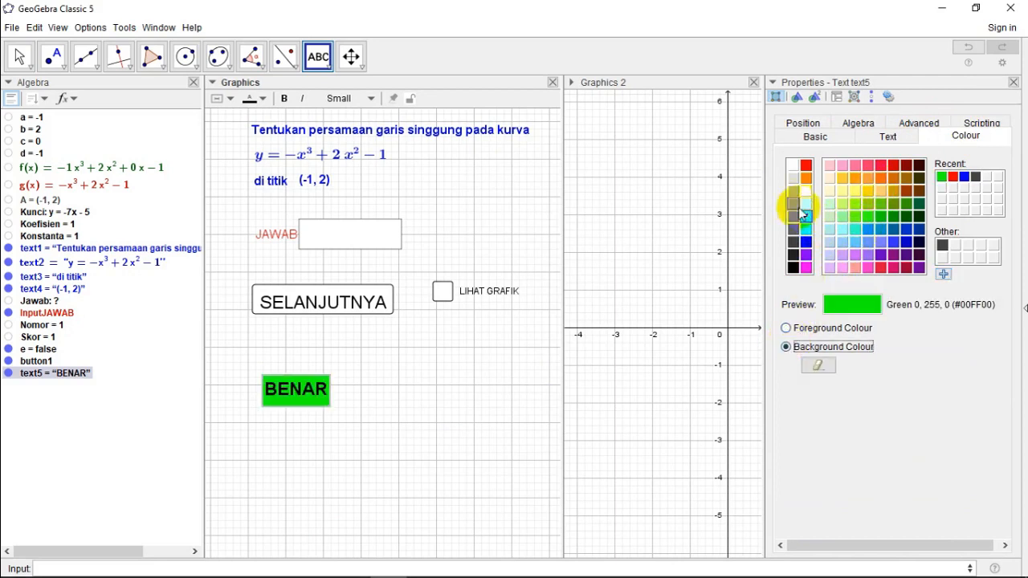
left_click(793, 165)
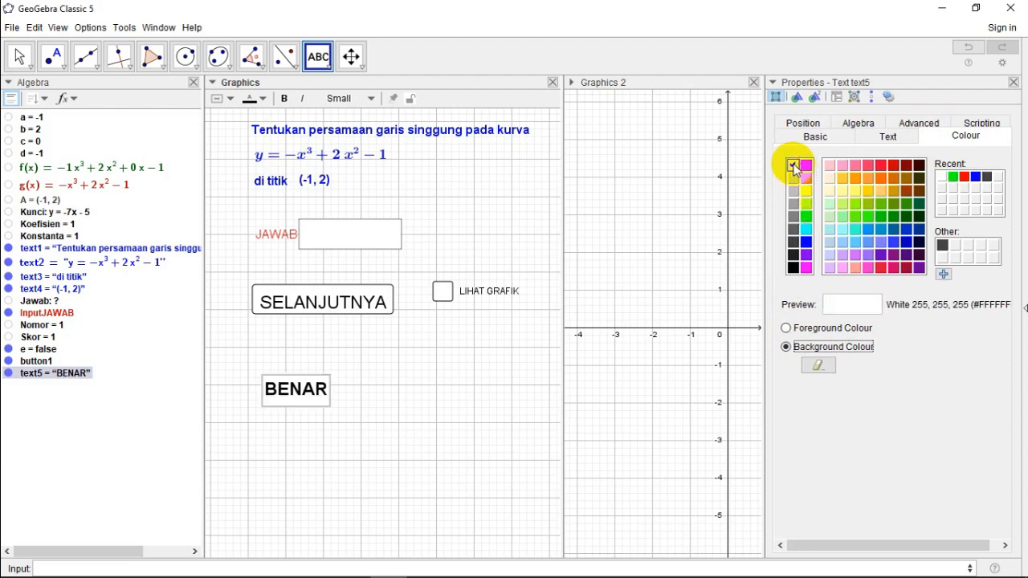
left_click(807, 217)
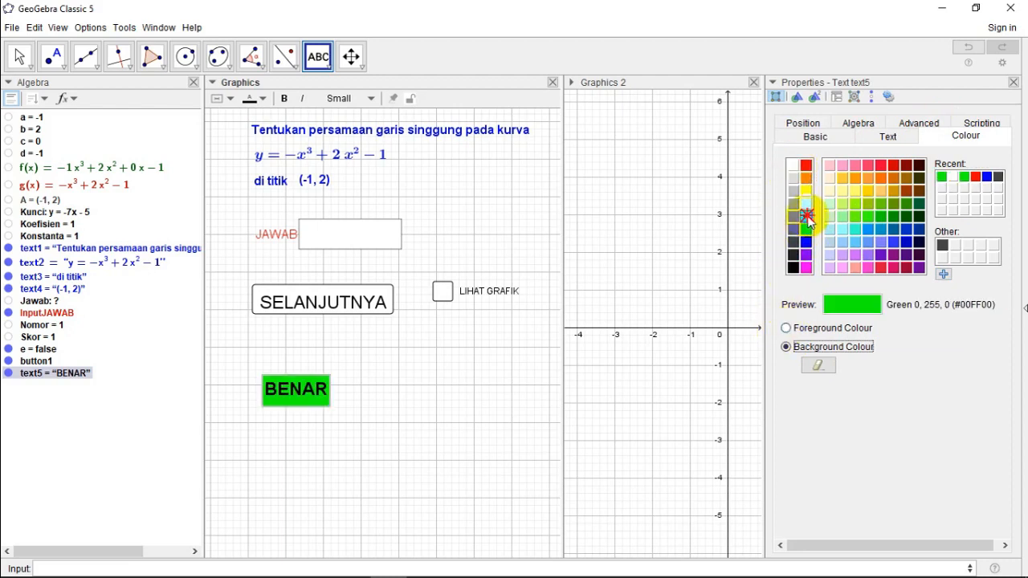
left_click(786, 329)
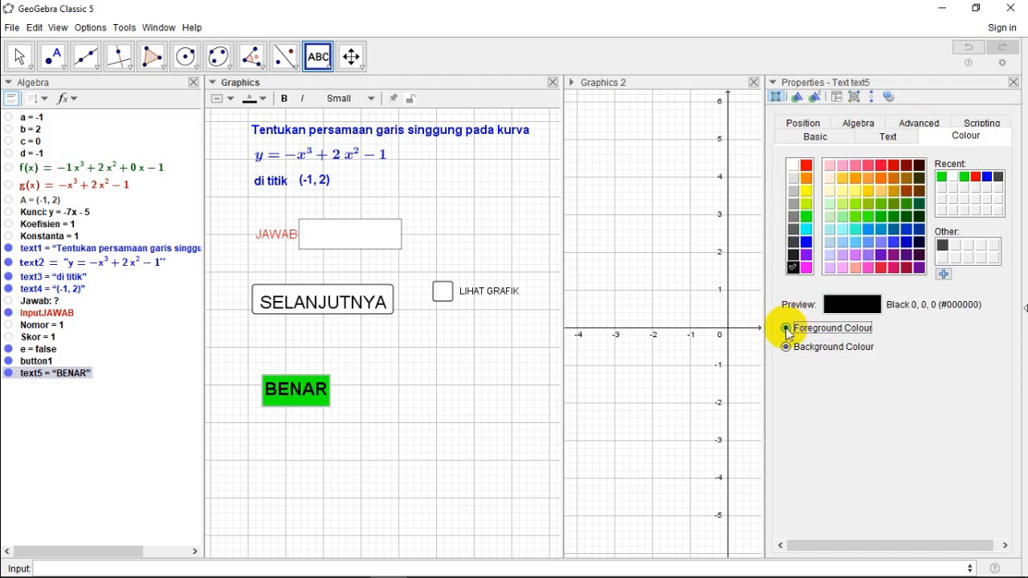
left_click(952, 178)
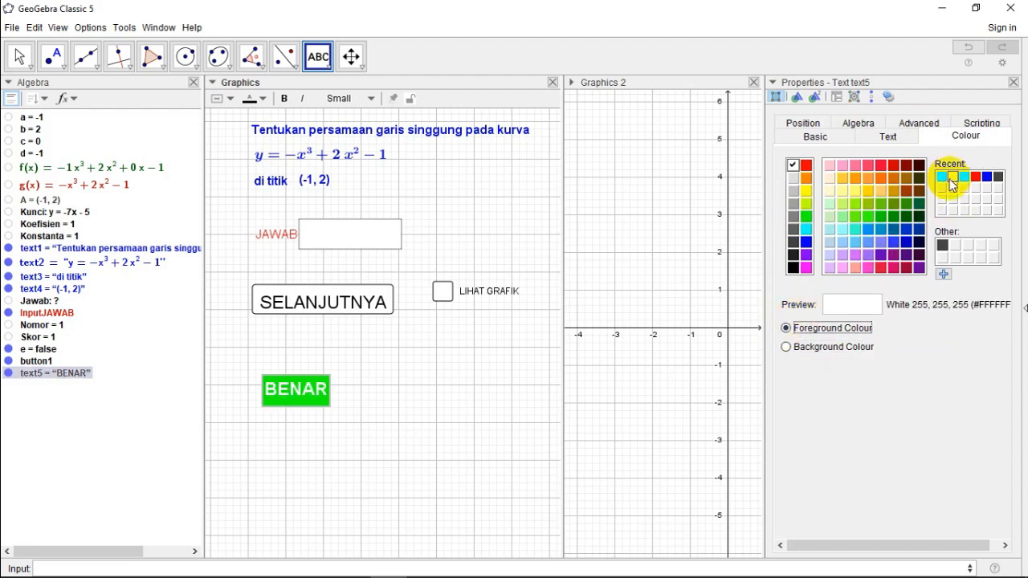
left_click(1013, 83)
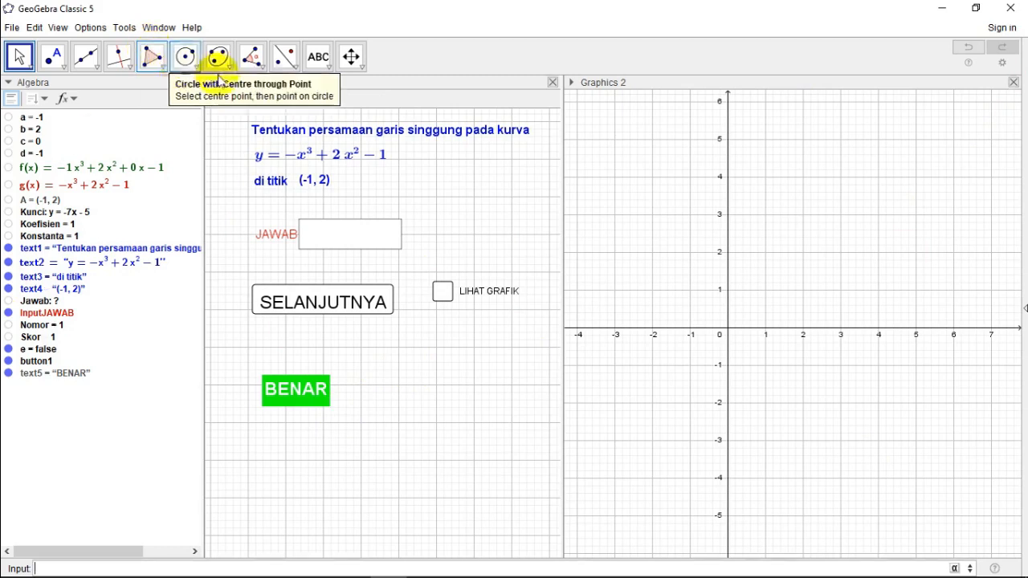
Step: Add a second text object reading SALAH just below the BENAR text
left_click(320, 57)
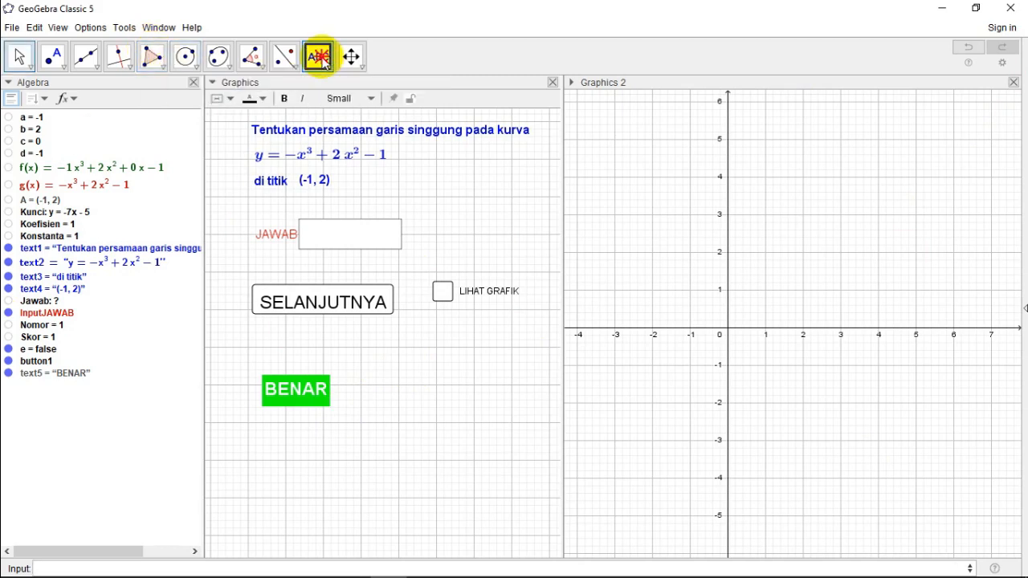
left_click(268, 431)
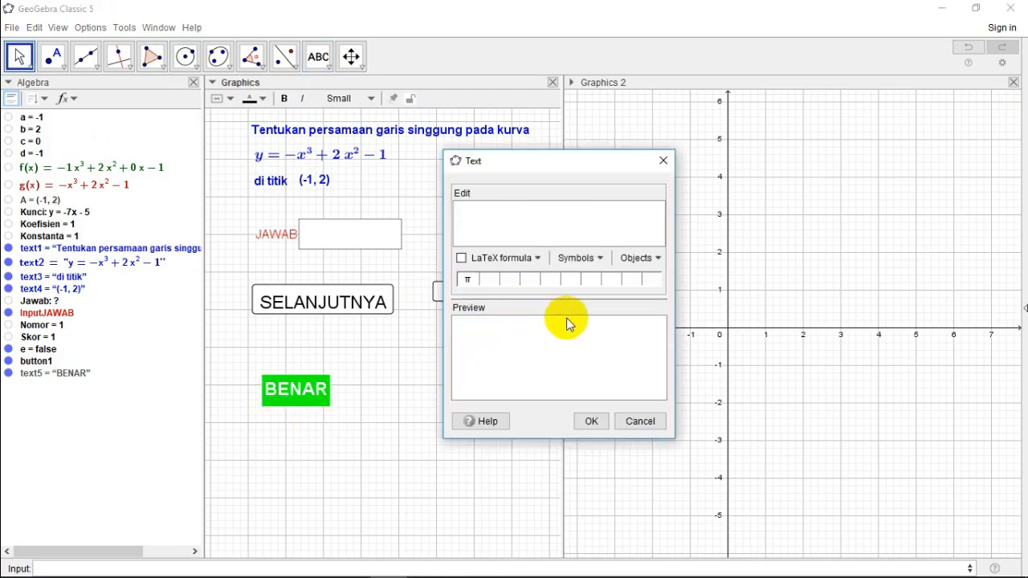
type("SALAH")
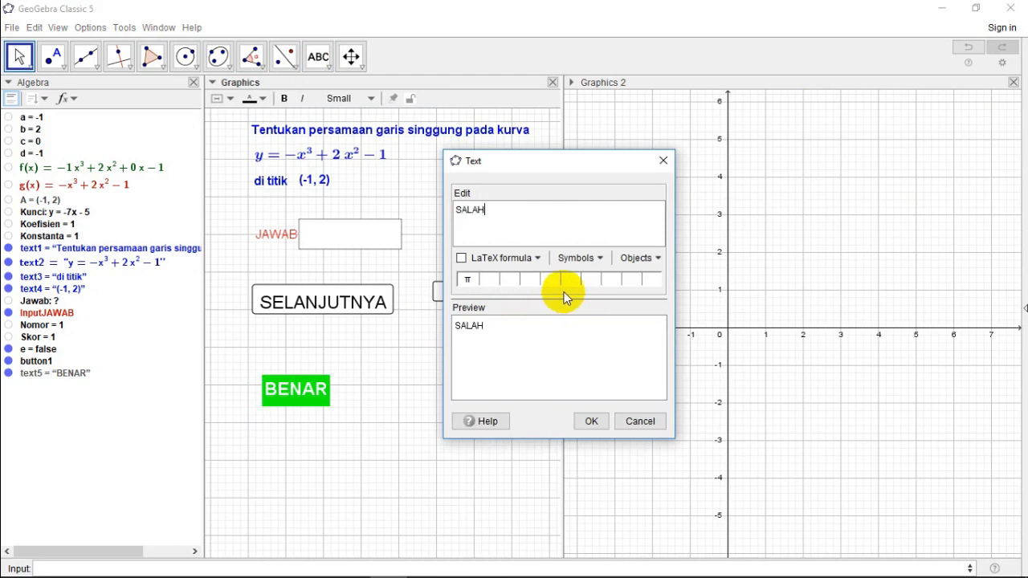
left_click(591, 421)
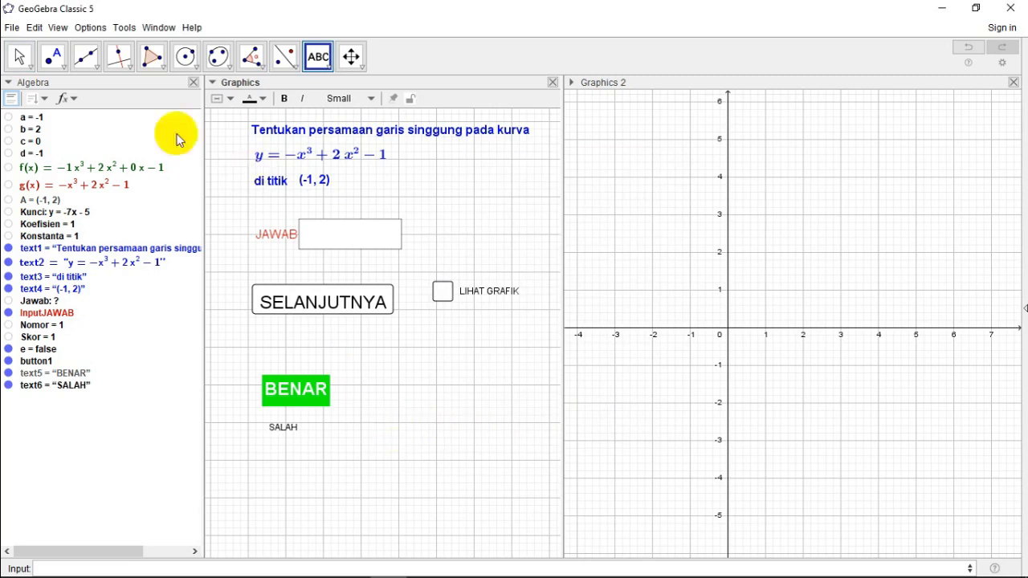
Step: Format the SALAH text in bold and Large size
left_click(22, 58)
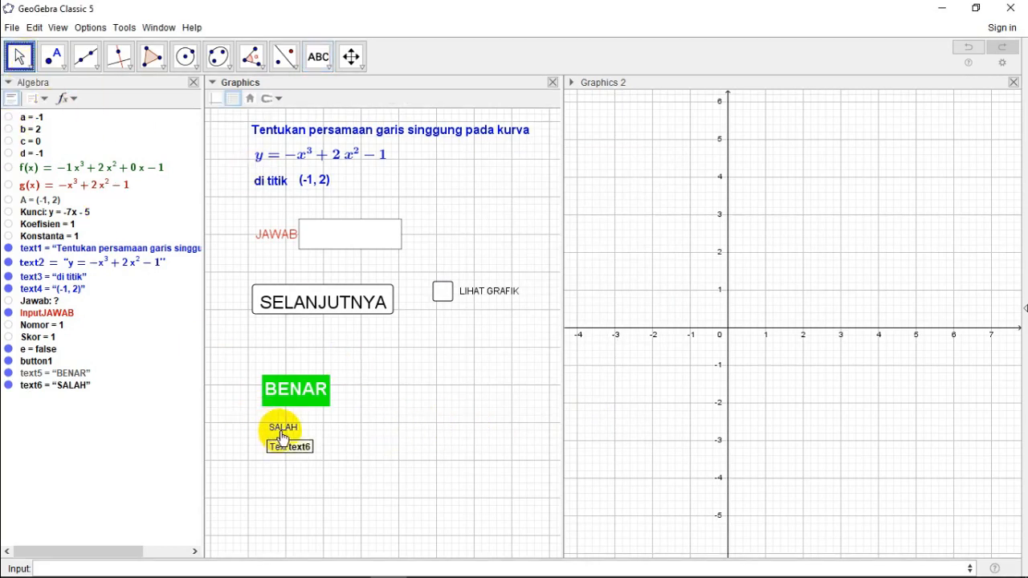
right_click(280, 432)
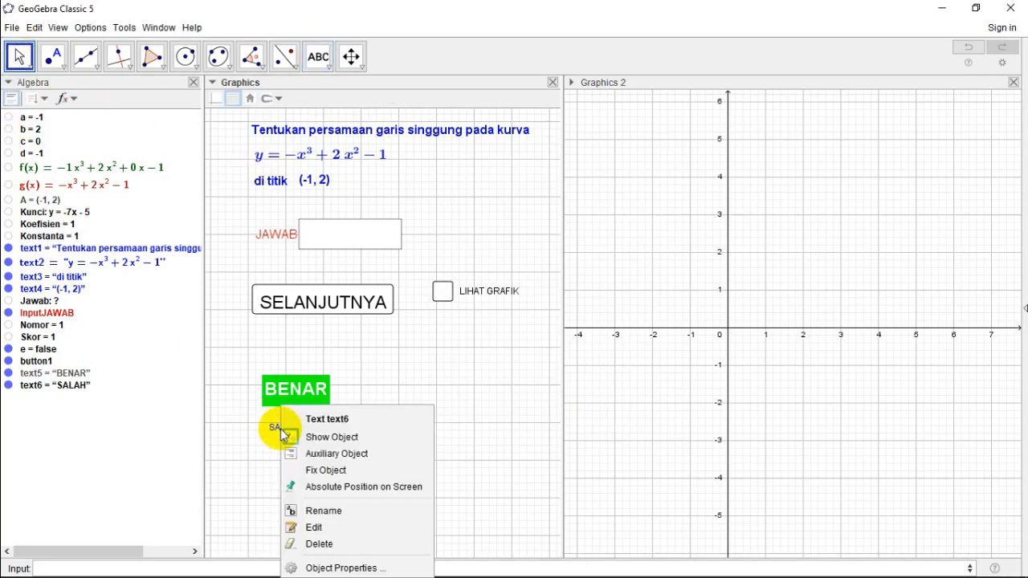
left_click(341, 568)
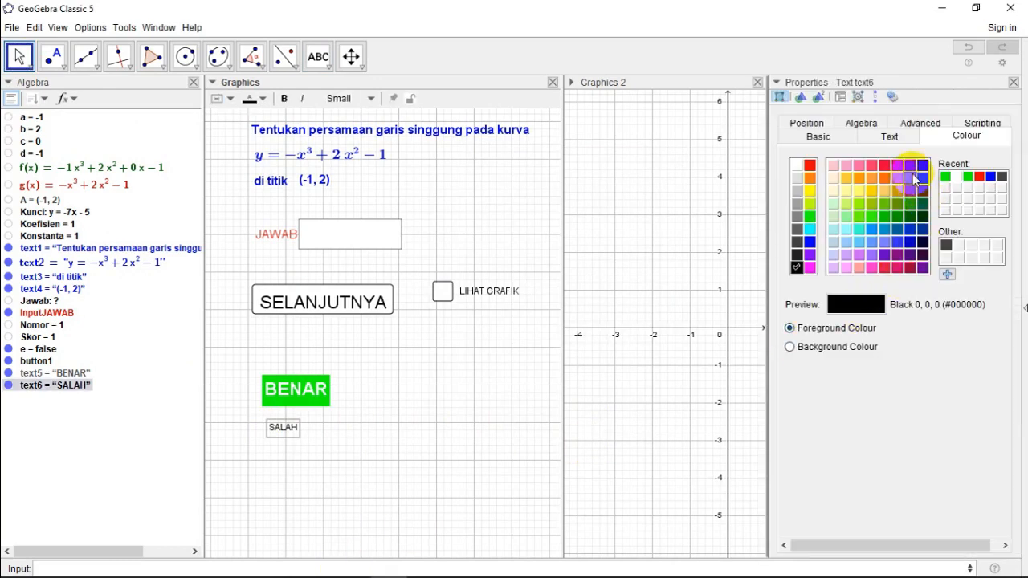
left_click(889, 138)
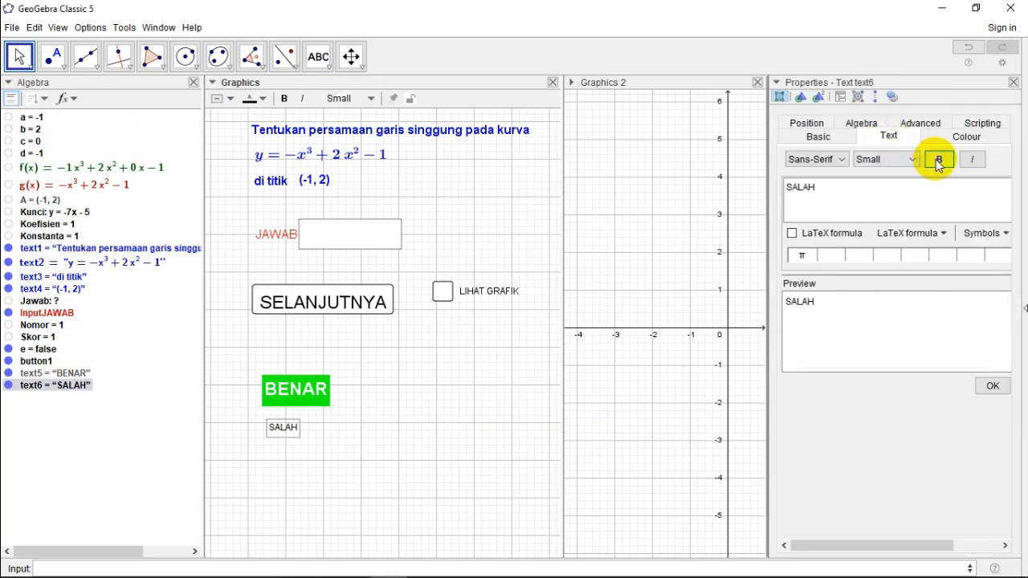
left_click(939, 160)
left_click(905, 159)
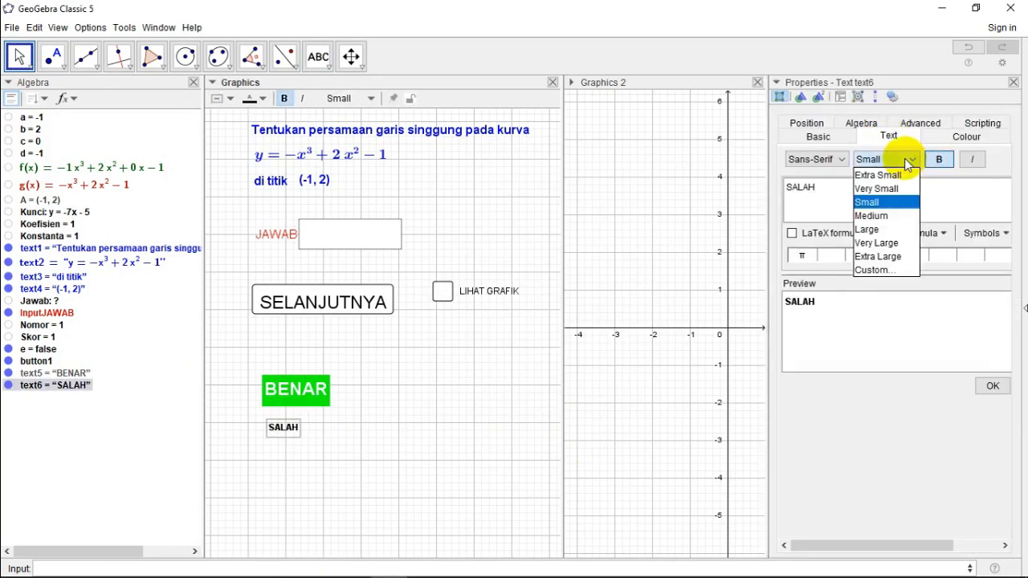
left_click(884, 231)
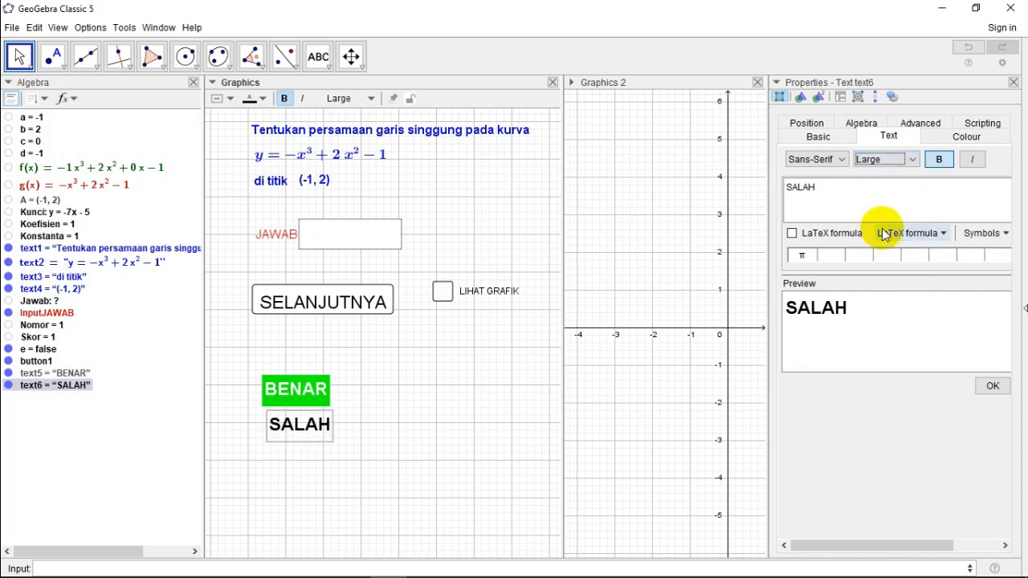
Step: Give the SALAH text a white foreground and red background colour, and close its properties
left_click(962, 138)
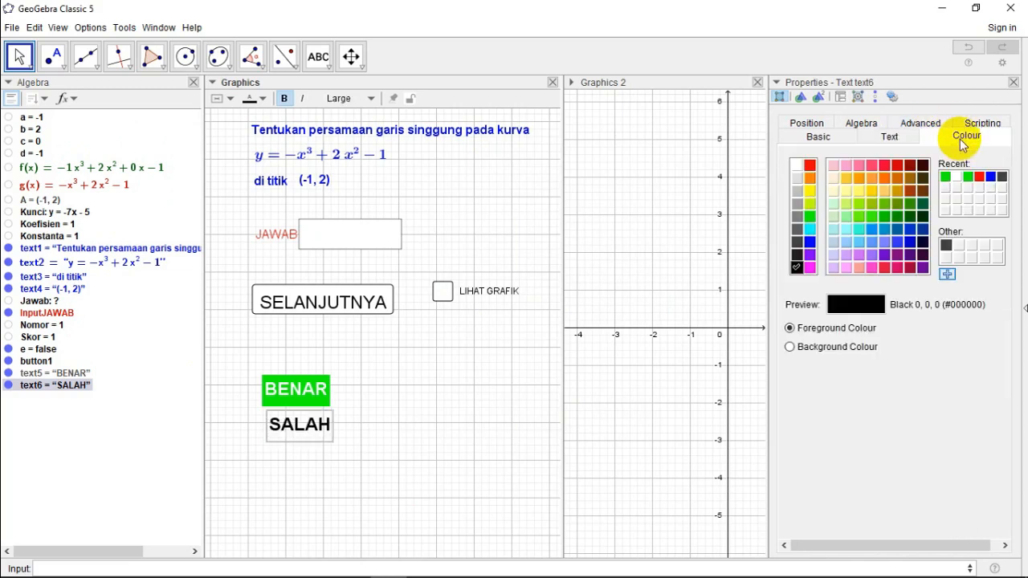
left_click(798, 166)
left_click(791, 348)
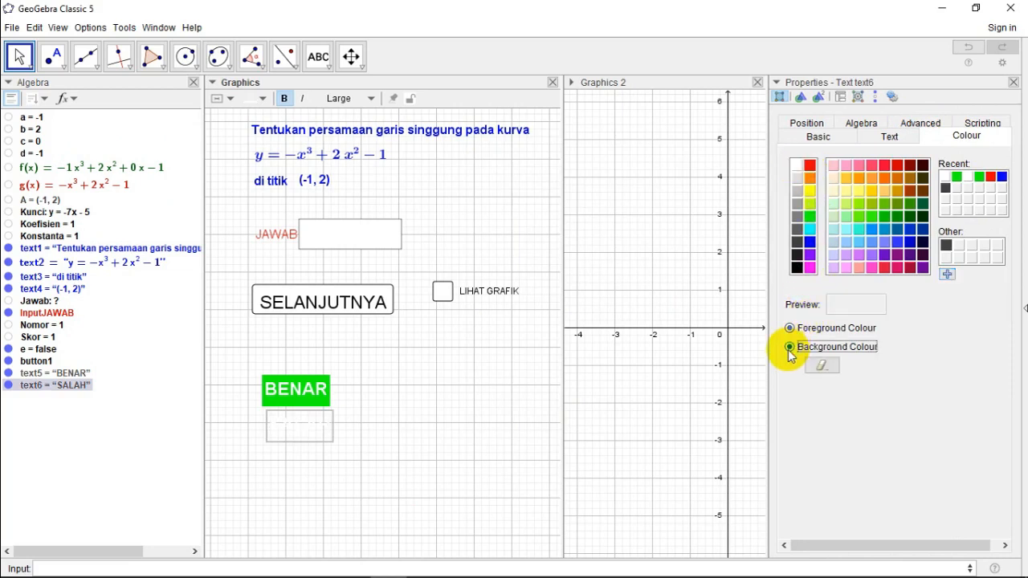
left_click(992, 178)
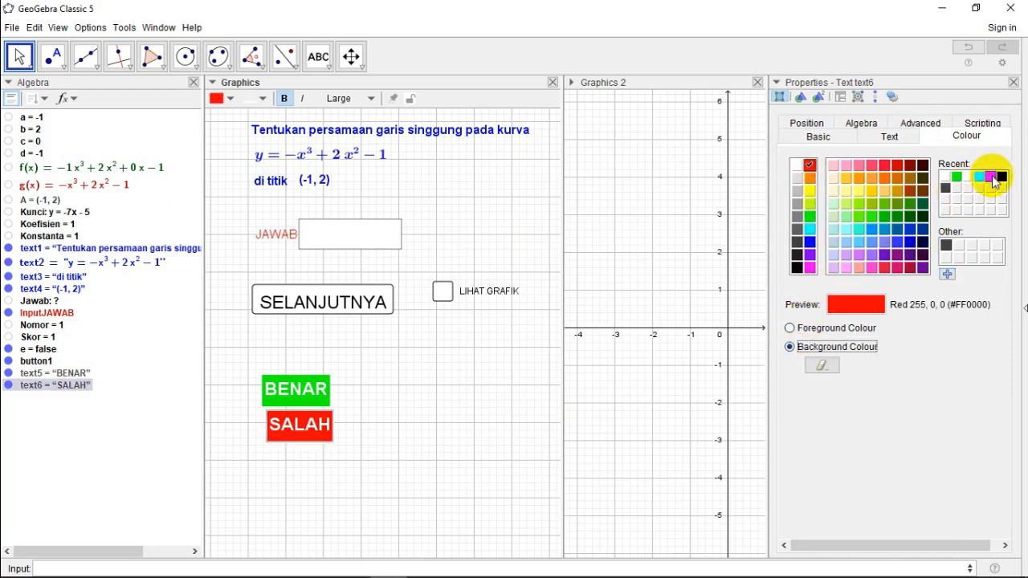
left_click(1014, 83)
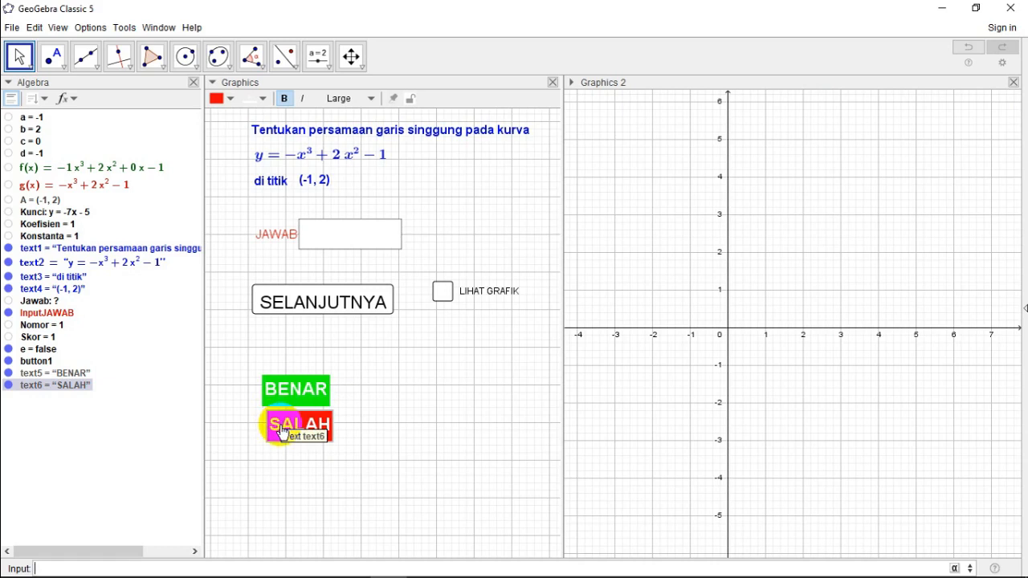
Step: Reposition the BENAR and SALAH texts in the Graphics view, aligned with the SELANJUTNYA button's left edge and with a gap between them
mouse_move(278, 432)
left_mouse_down()
mouse_move(270, 449)
mouse_move(266, 441)
left_mouse_up()
left_click_drag(276, 404, 272, 484)
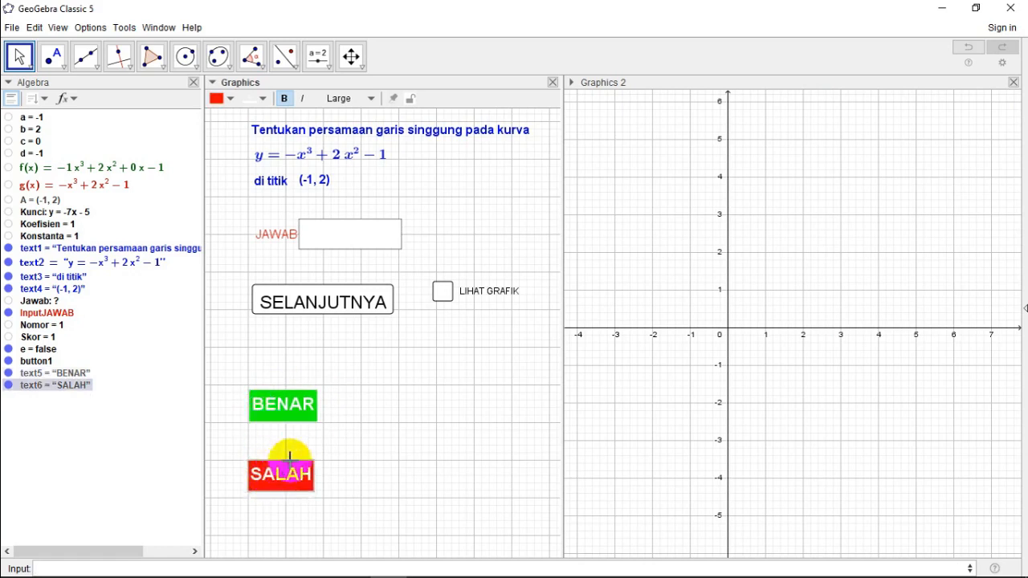
Step: Move the BENAR text down so it sits directly above the SALAH text
left_click_drag(279, 424, 280, 454)
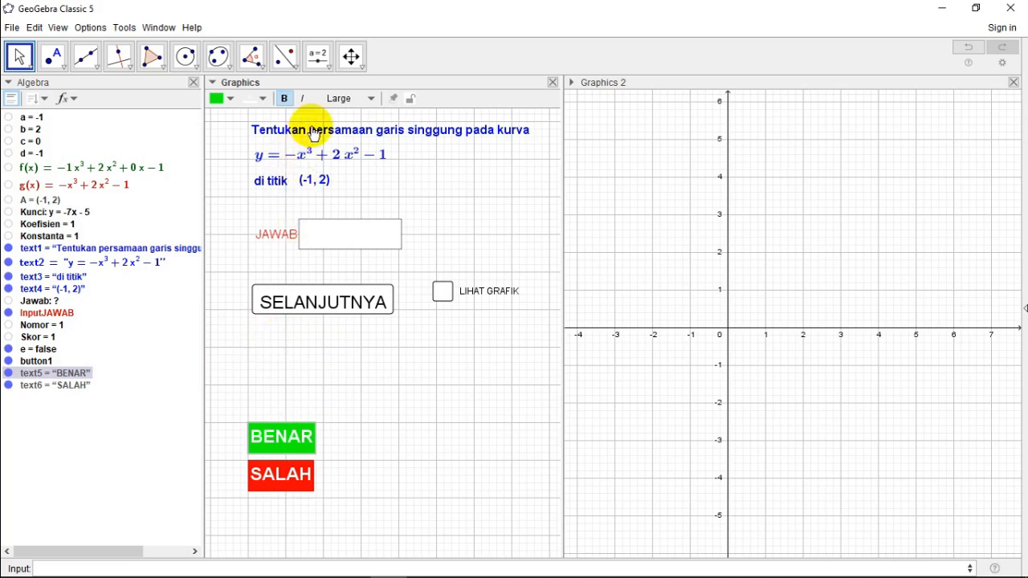
Step: Add a text below the SELANJUTNYA button reading NOMOR followed by the value of the Nomor object
left_click(328, 68)
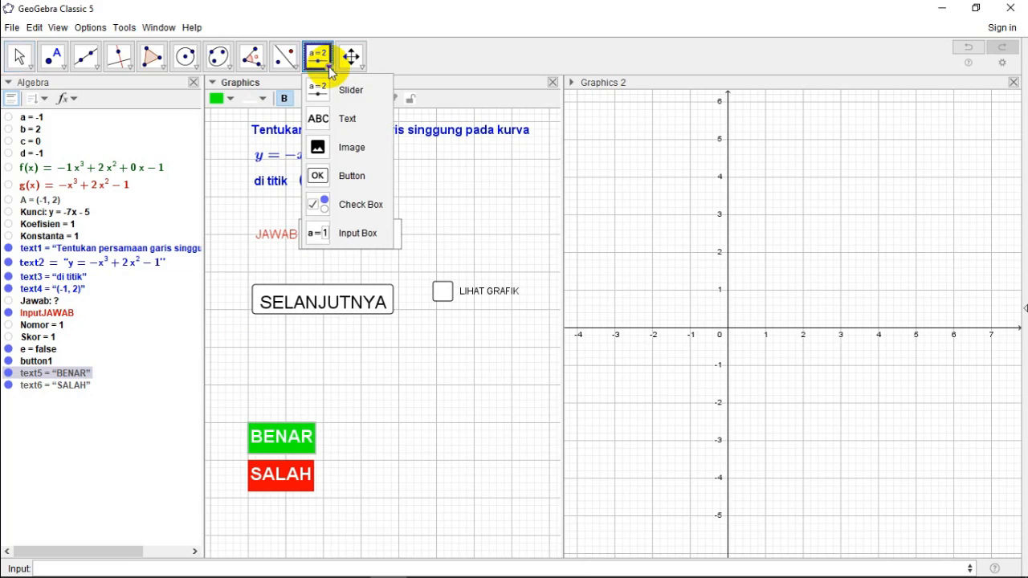
left_click(345, 118)
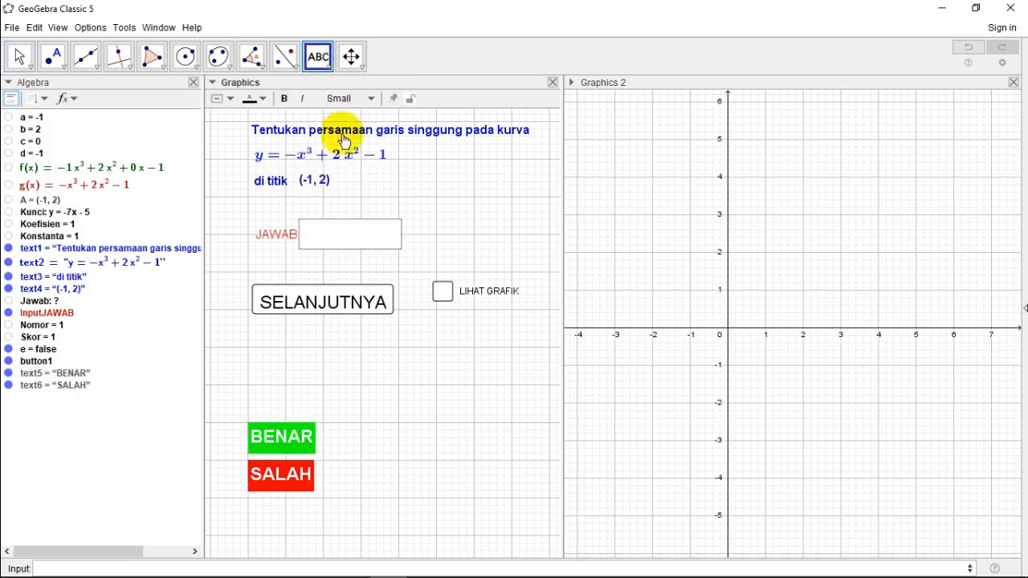
left_click(265, 336)
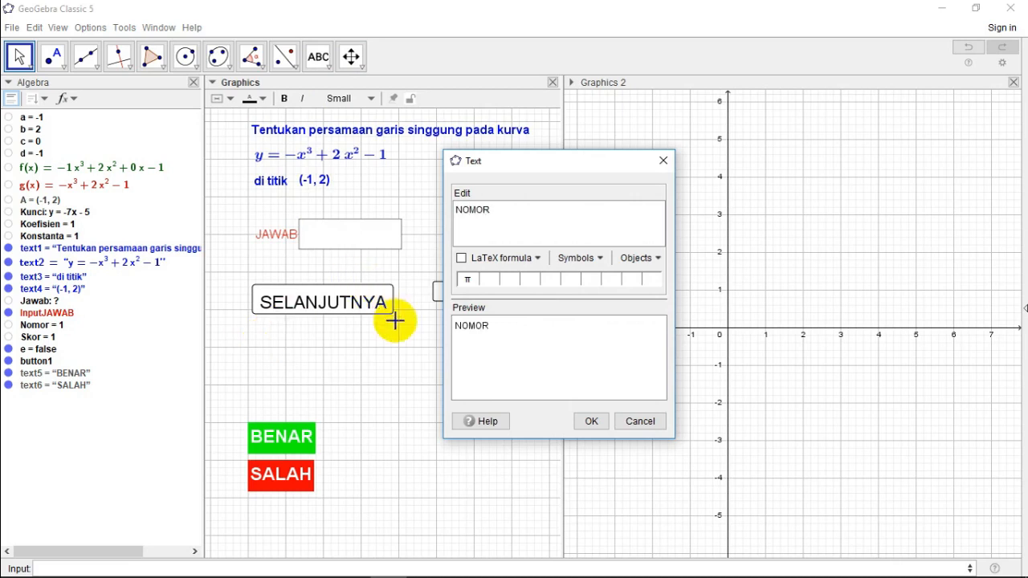
left_click(658, 260)
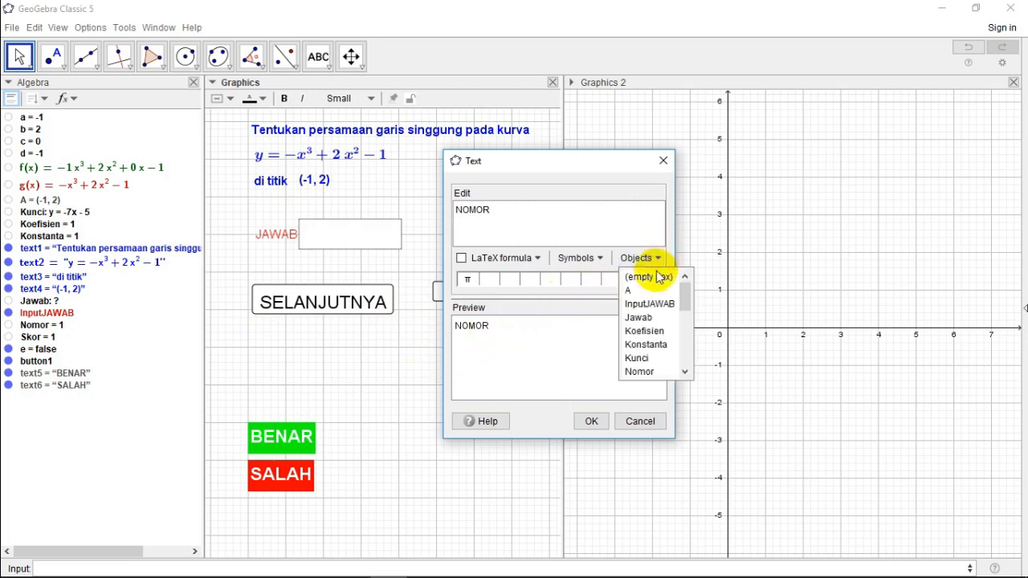
left_click(640, 372)
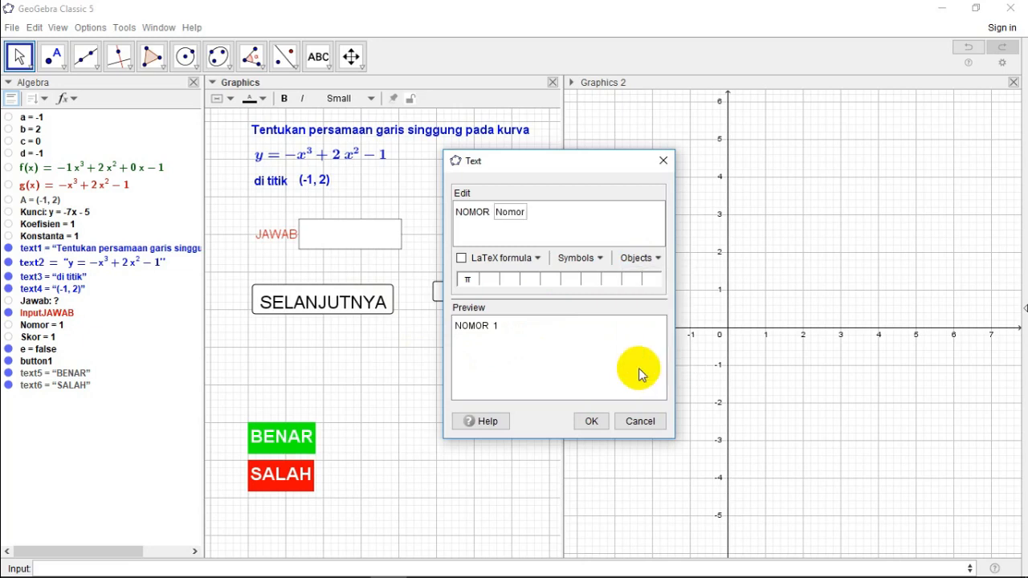
left_click(592, 422)
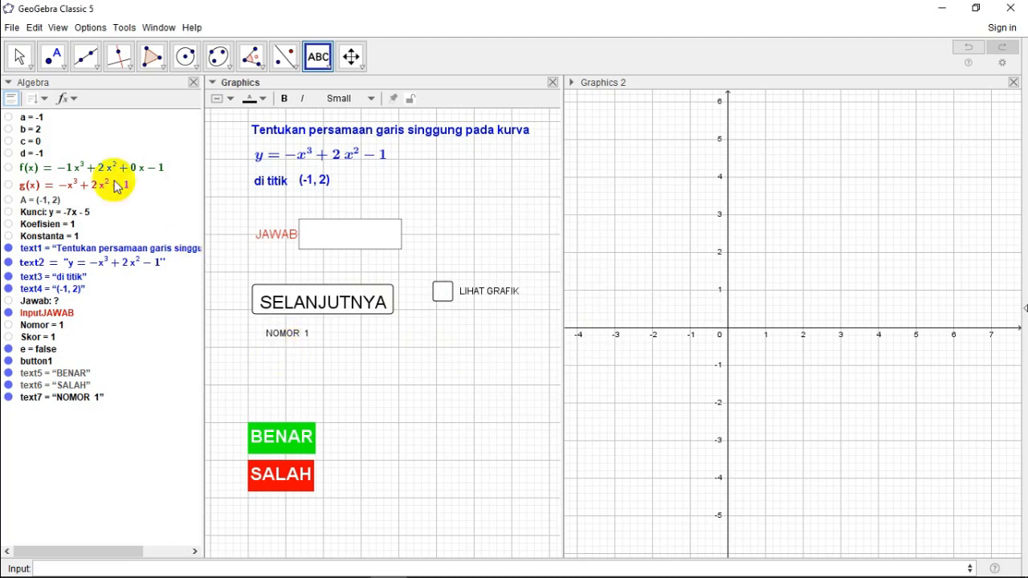
Step: Format the NOMOR text in bold and Medium size, and close its properties
left_click(20, 55)
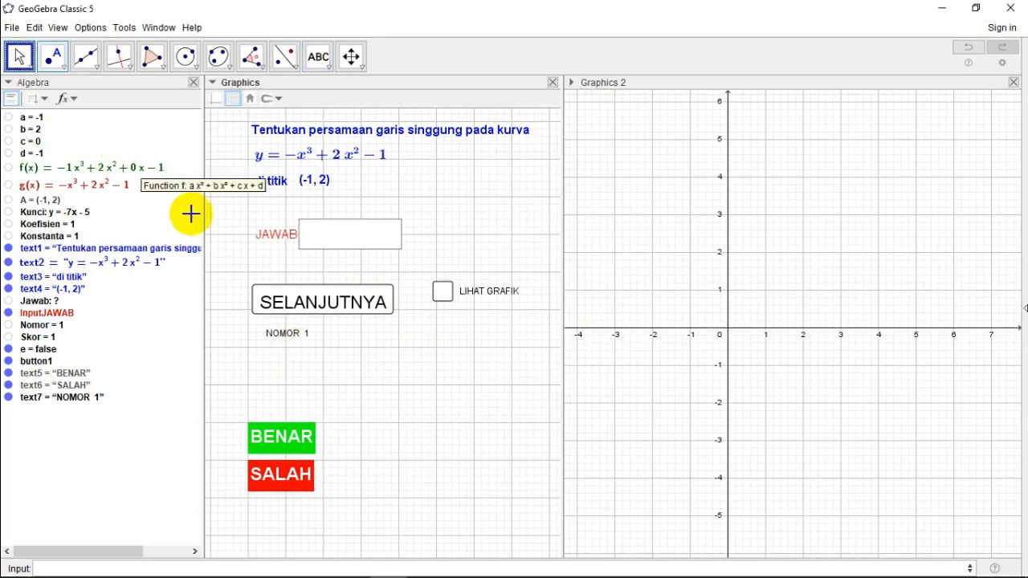
right_click(278, 335)
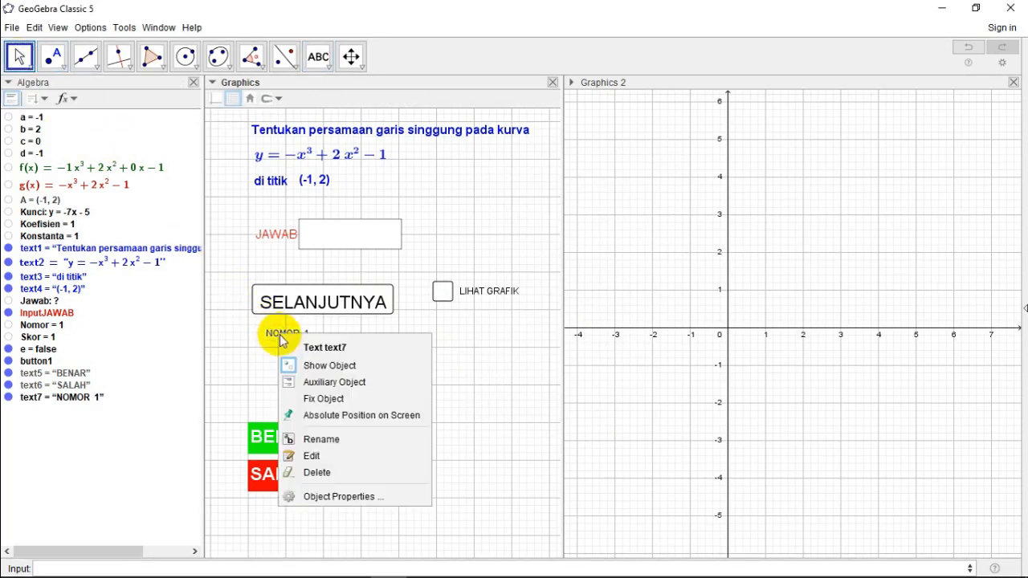
left_click(343, 497)
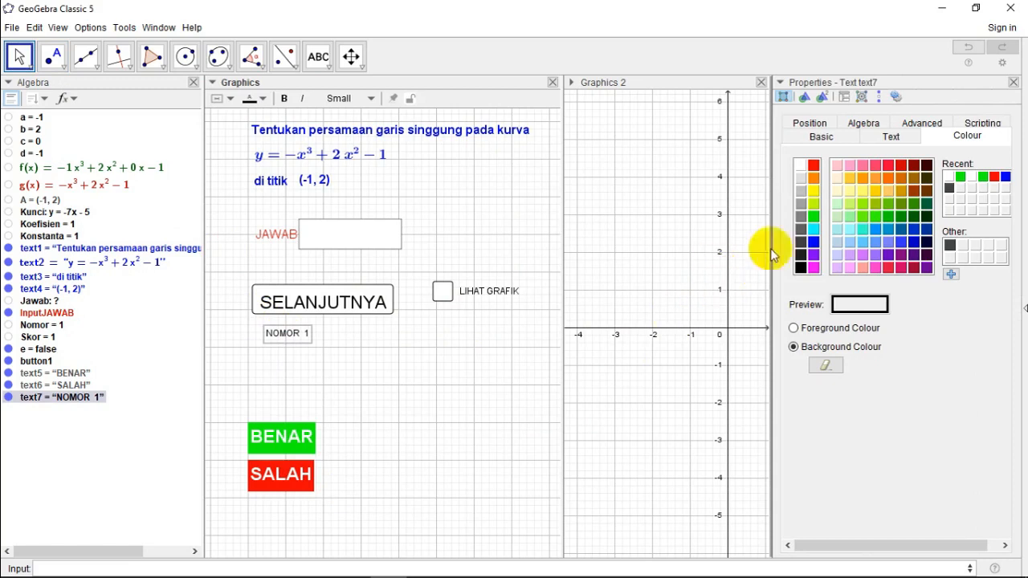
left_click(891, 137)
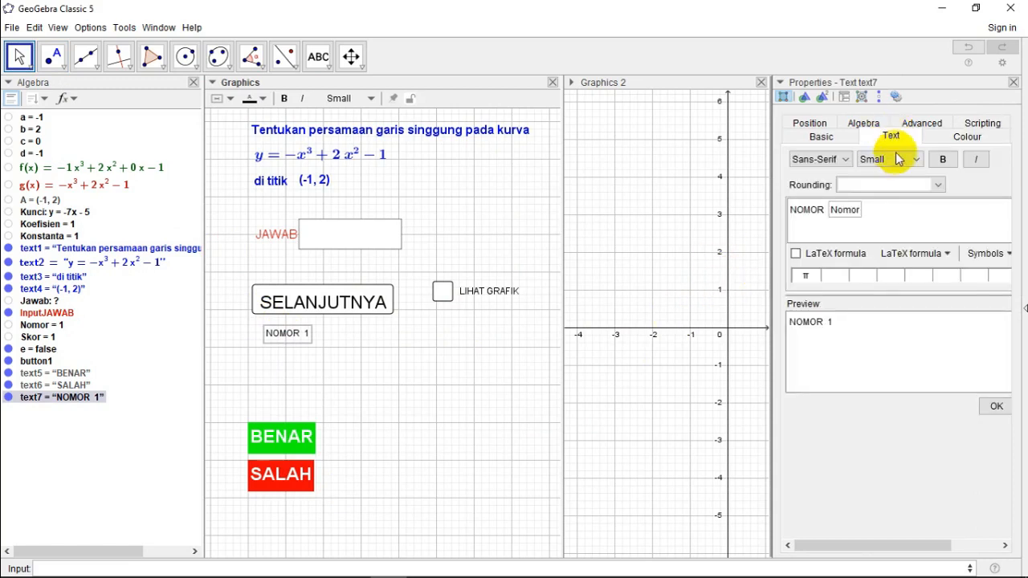
left_click(896, 161)
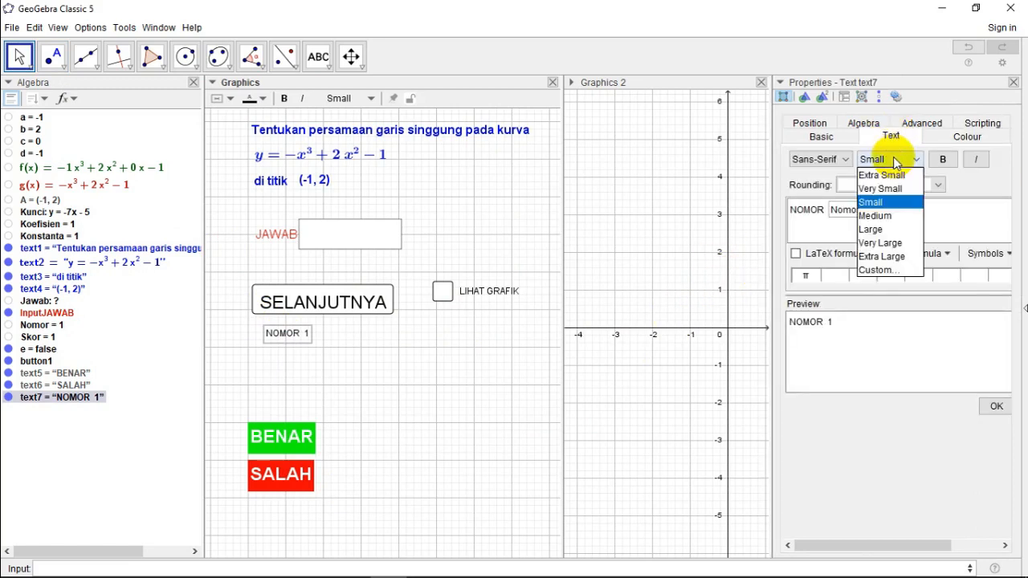
left_click(877, 216)
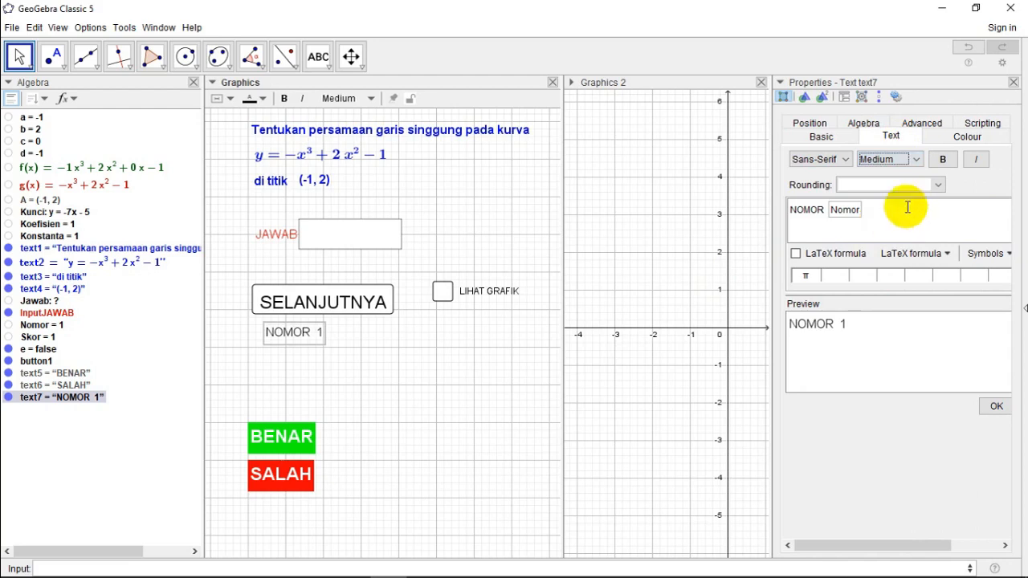
left_click(942, 159)
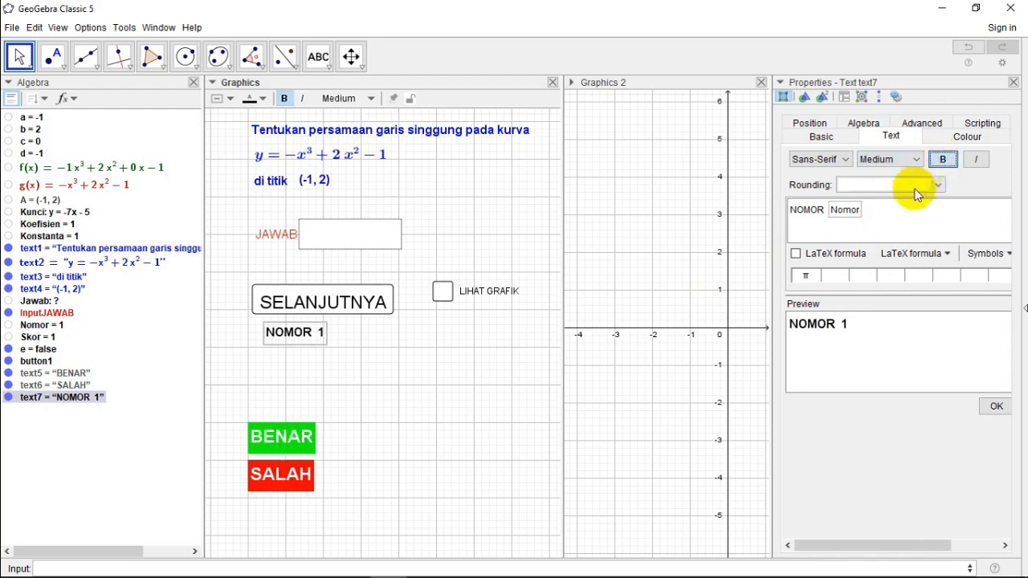
left_click(996, 406)
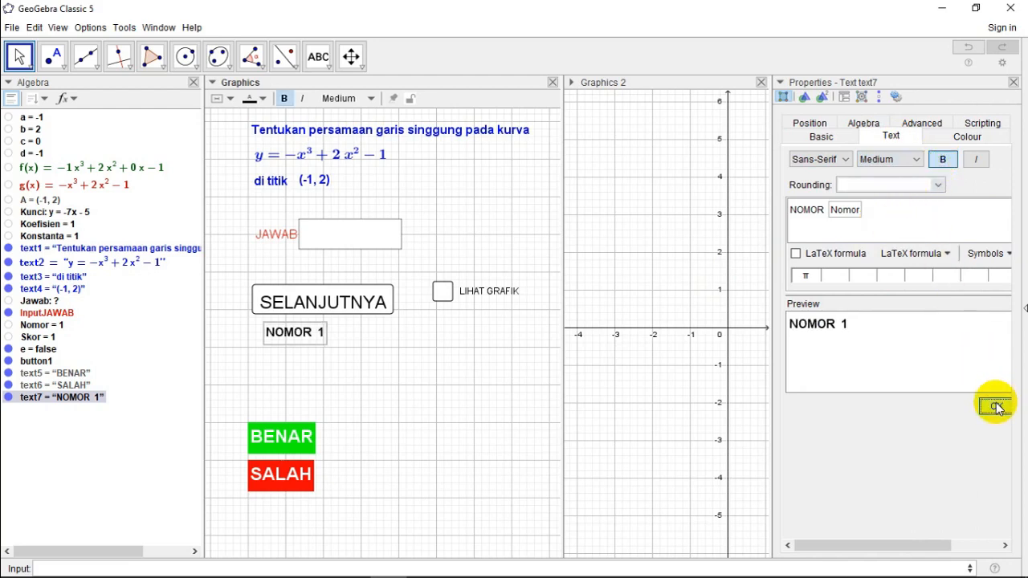
left_click(1013, 81)
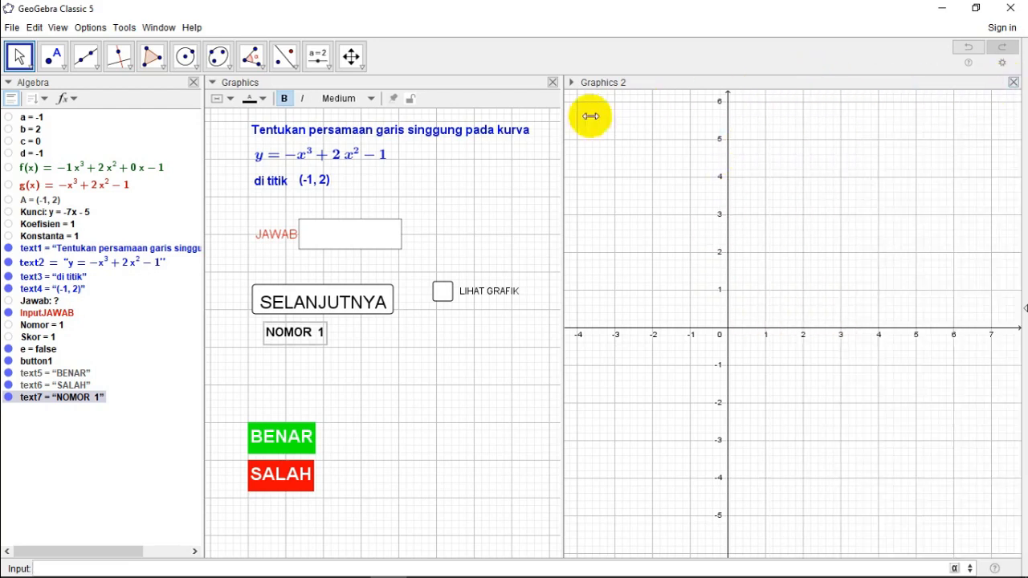
Step: Align the NOMOR text with the SELANJUTNYA button's left edge, raise the button slightly, and line up the LIHAT GRAFIK check box with it
left_click_drag(284, 332, 272, 337)
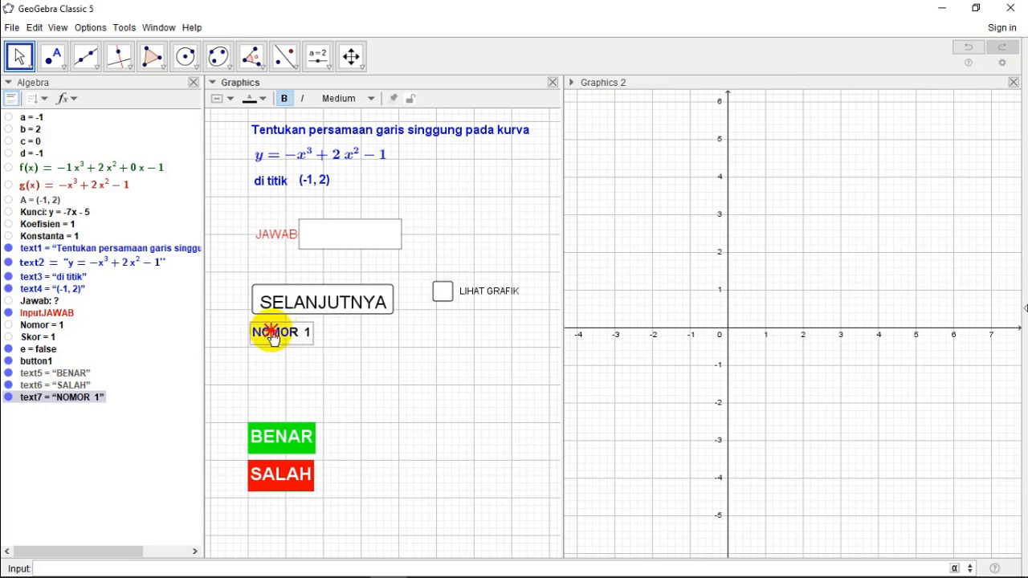
left_click(307, 299)
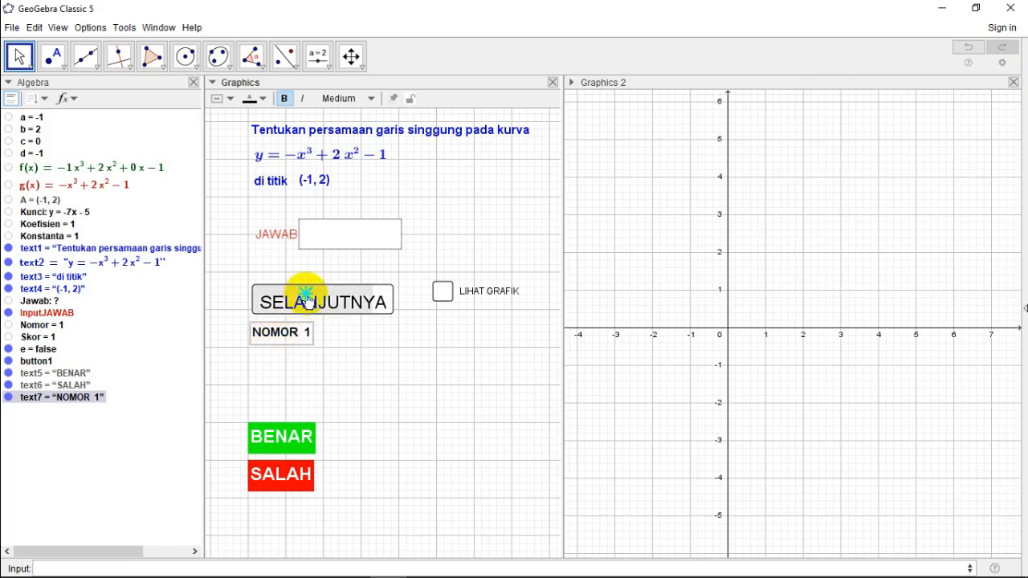
left_click_drag(307, 301, 305, 291)
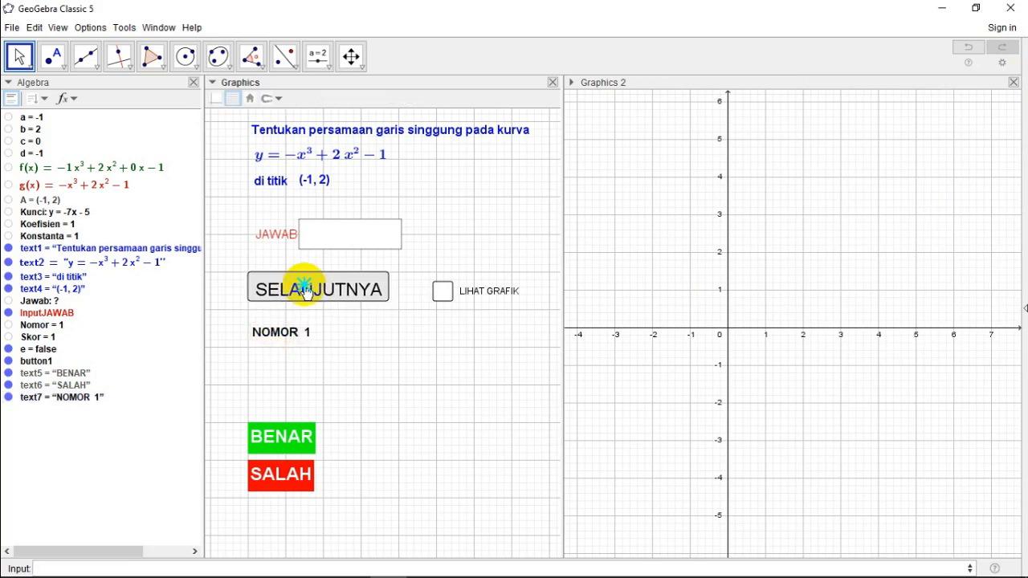
left_click(451, 293)
left_click_drag(454, 296, 457, 295)
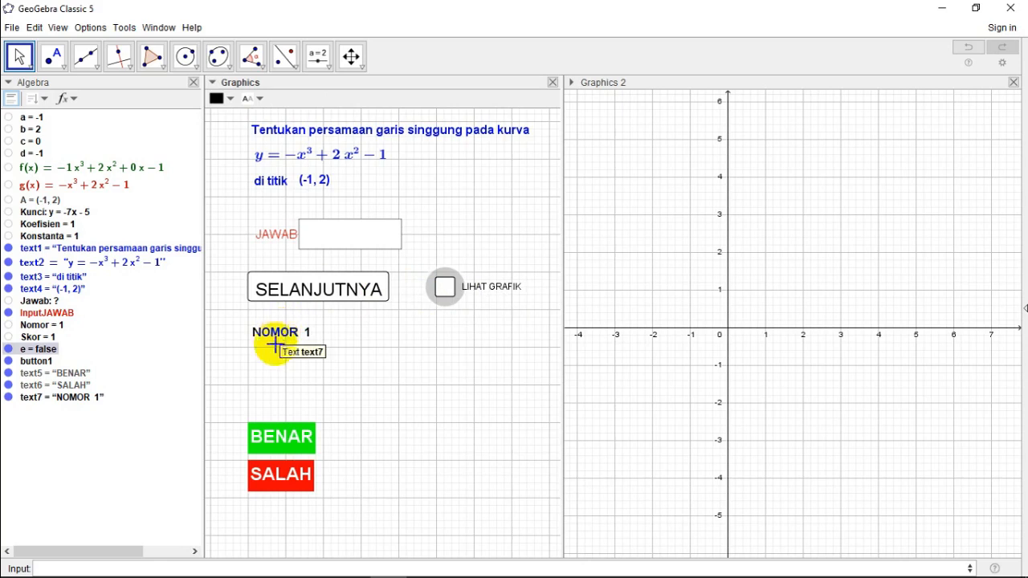
Step: Add a text beside the NOMOR text reading TOTAL SKOR = followed by the value of the Skor object
left_click(330, 69)
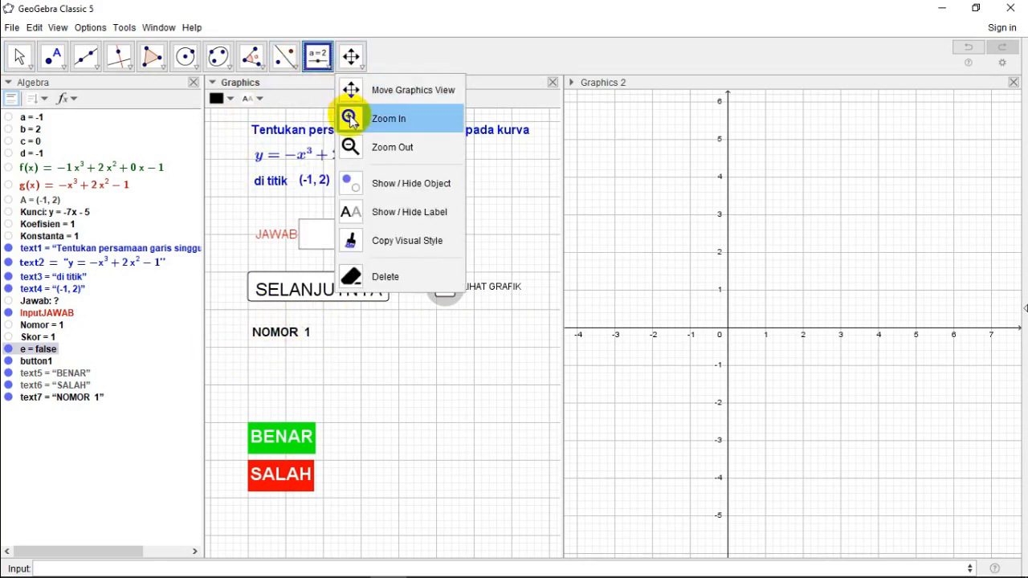
left_click(345, 120)
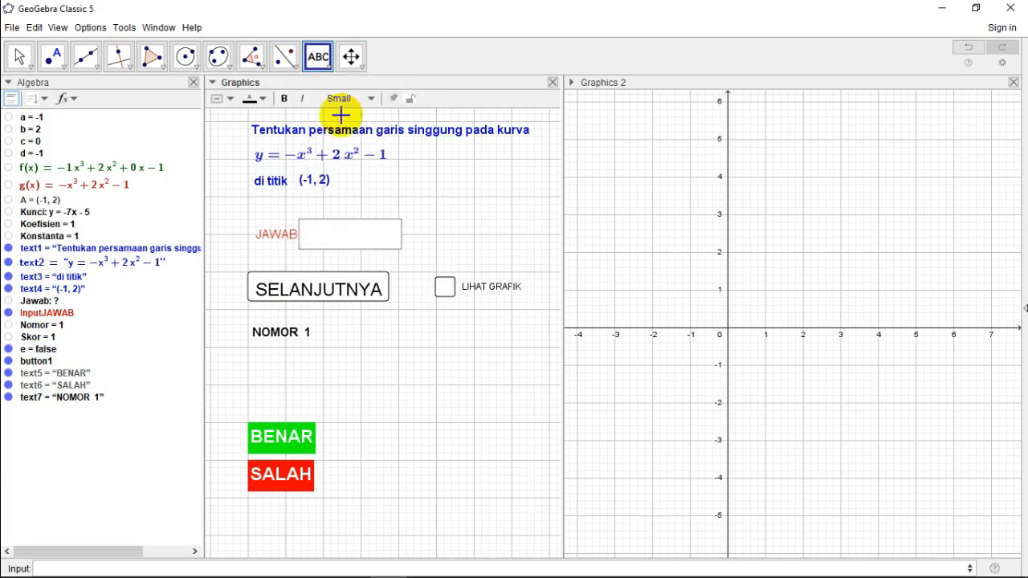
left_click(339, 331)
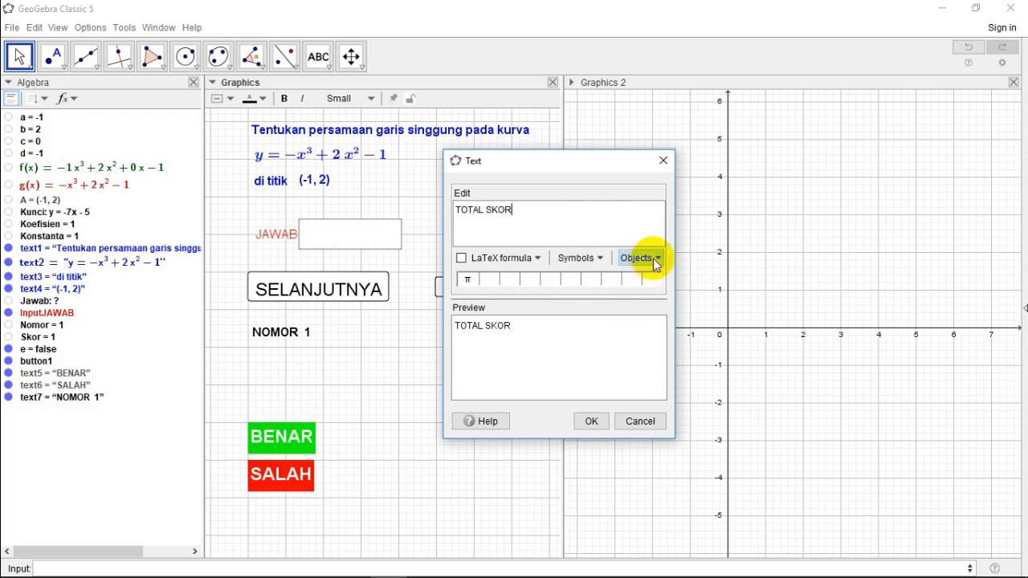
type("=")
left_click(660, 259)
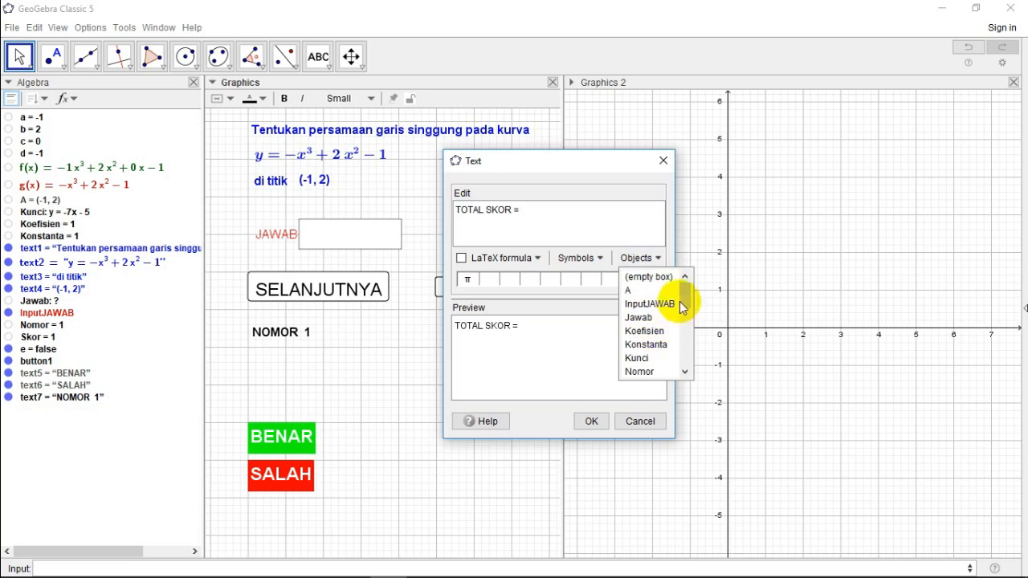
left_click_drag(685, 301, 685, 314)
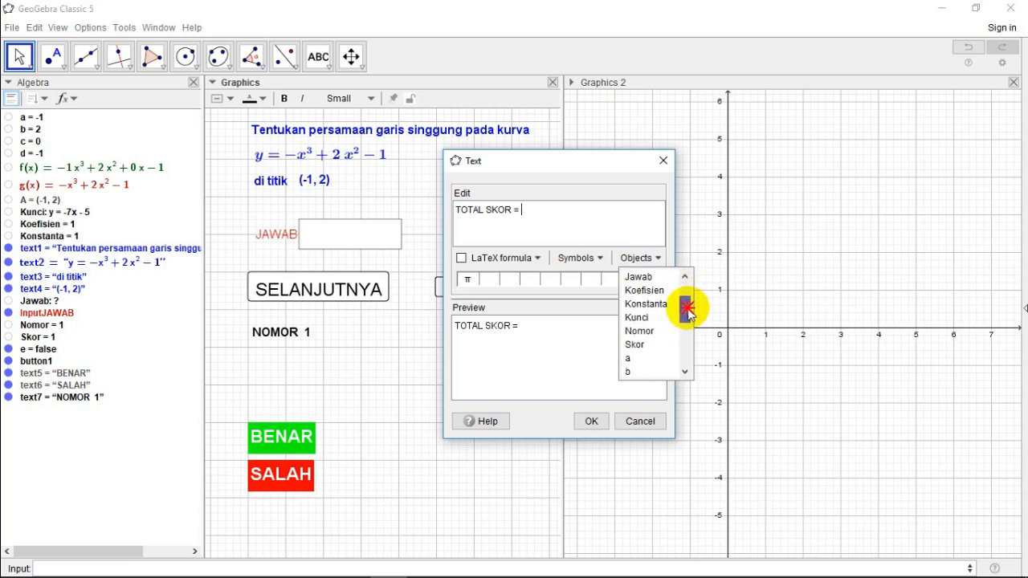
left_click(636, 345)
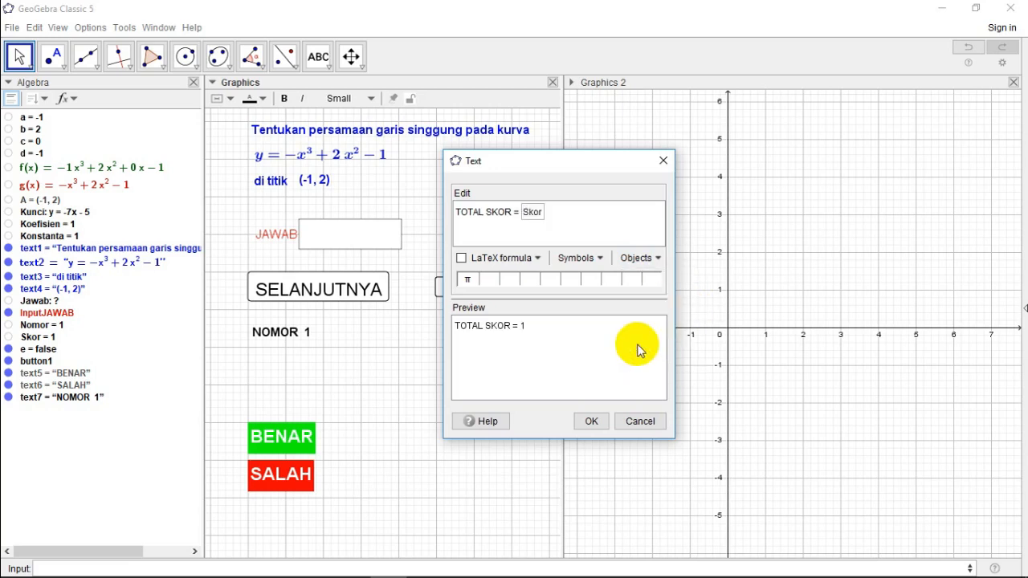
left_click(590, 422)
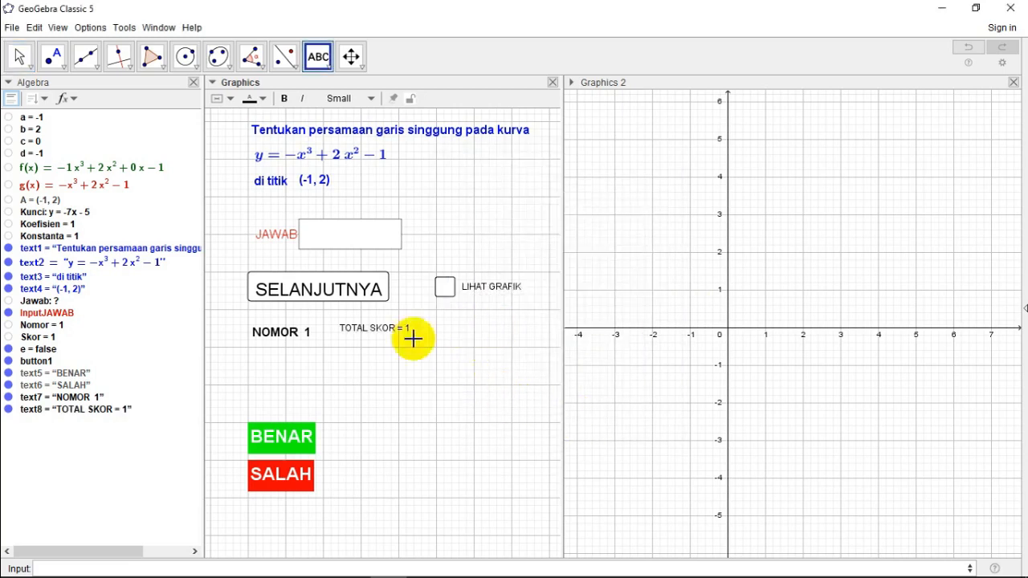
Step: Format the TOTAL SKOR text in bold and Medium size with a green background colour
right_click(366, 334)
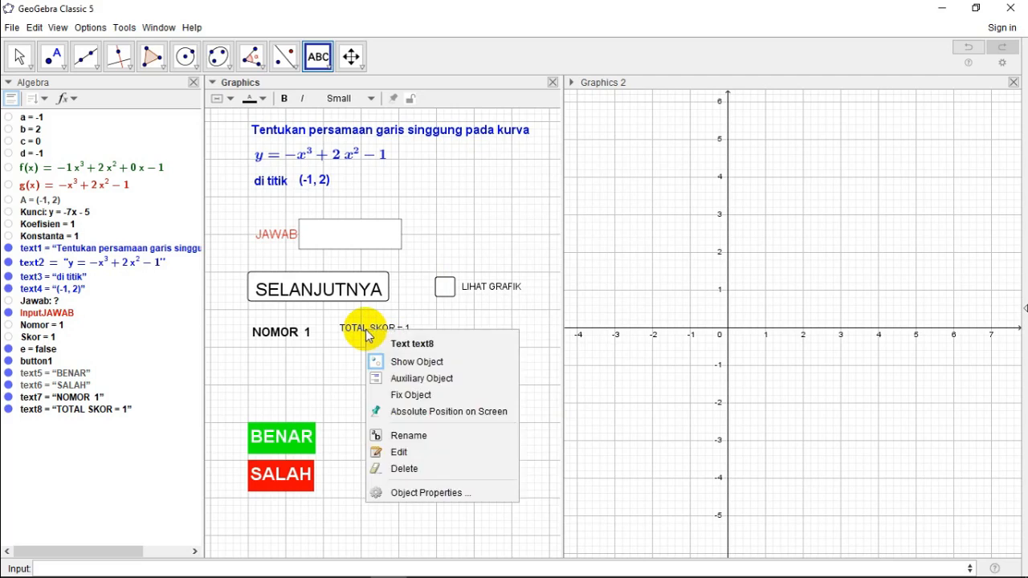
left_click(425, 493)
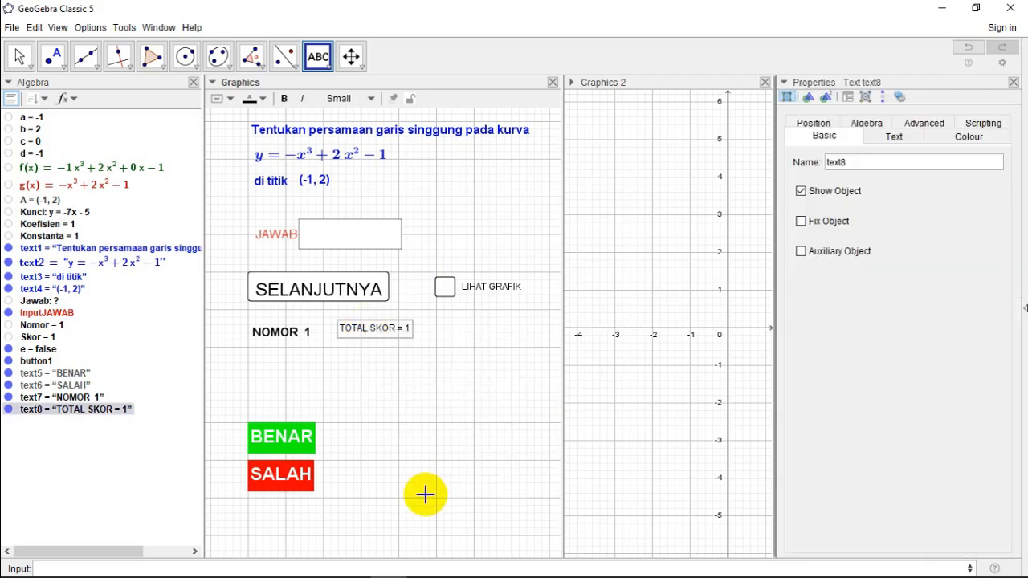
left_click(893, 135)
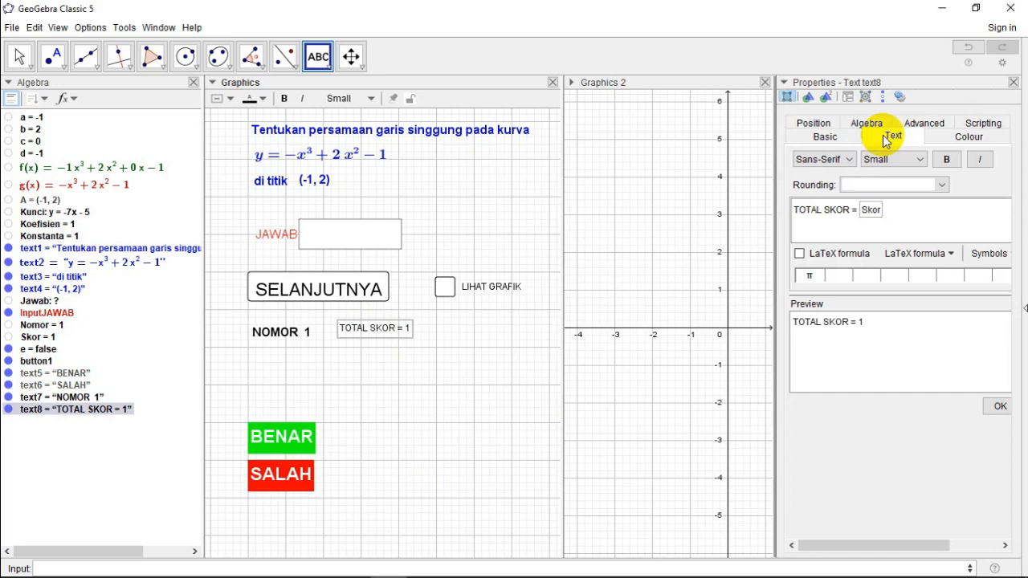
left_click(917, 161)
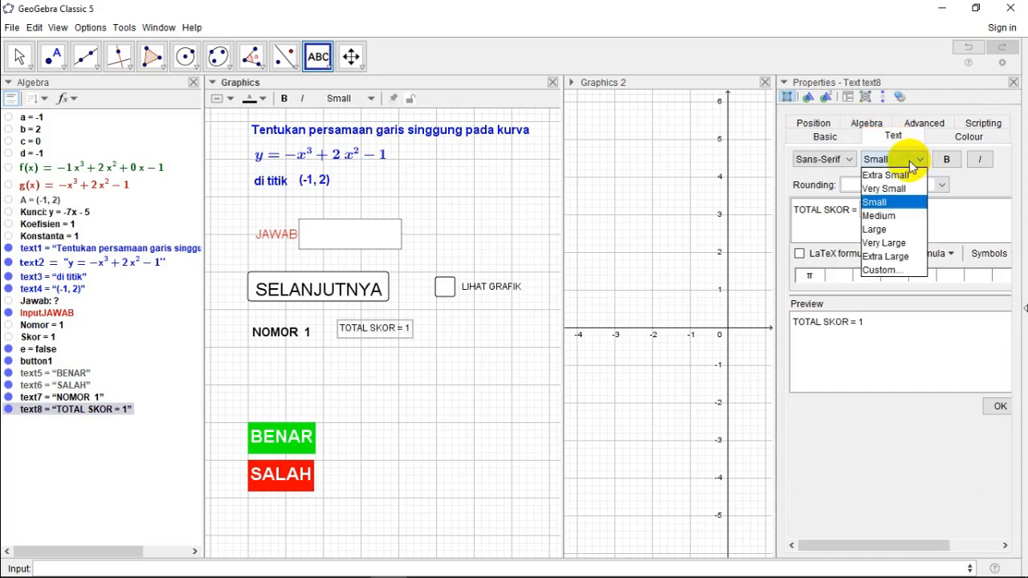
left_click(884, 216)
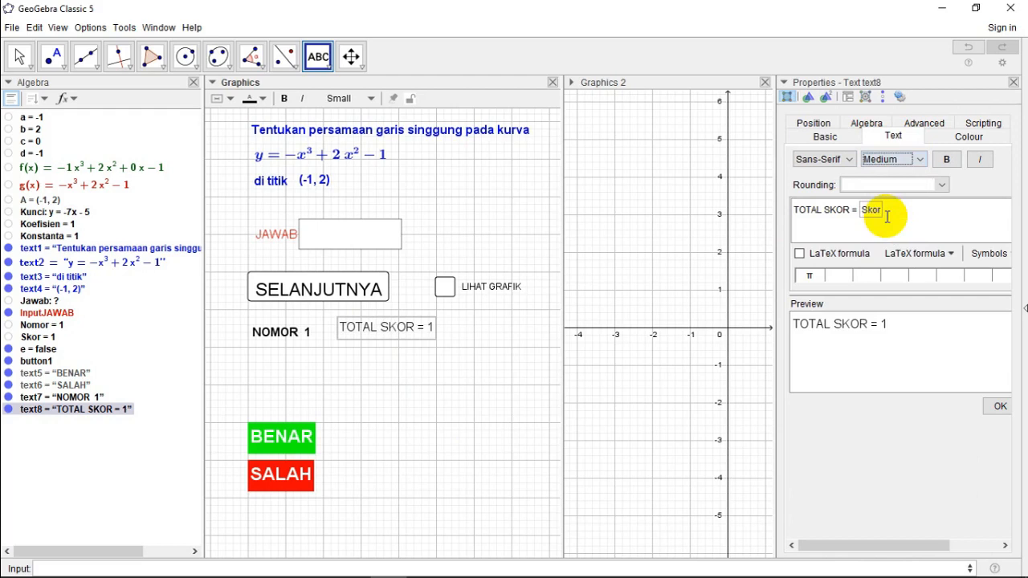
left_click(946, 160)
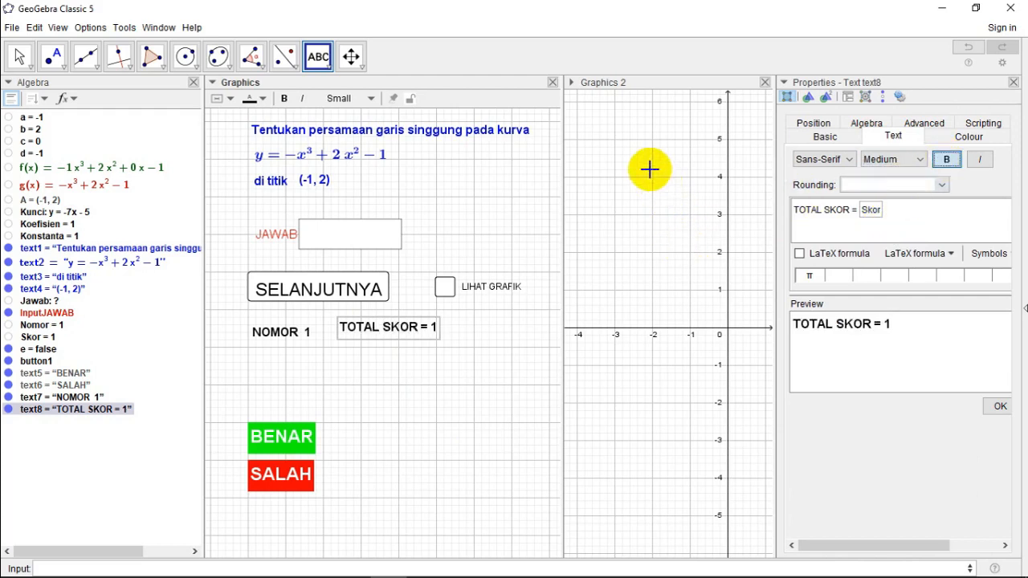
left_click(969, 138)
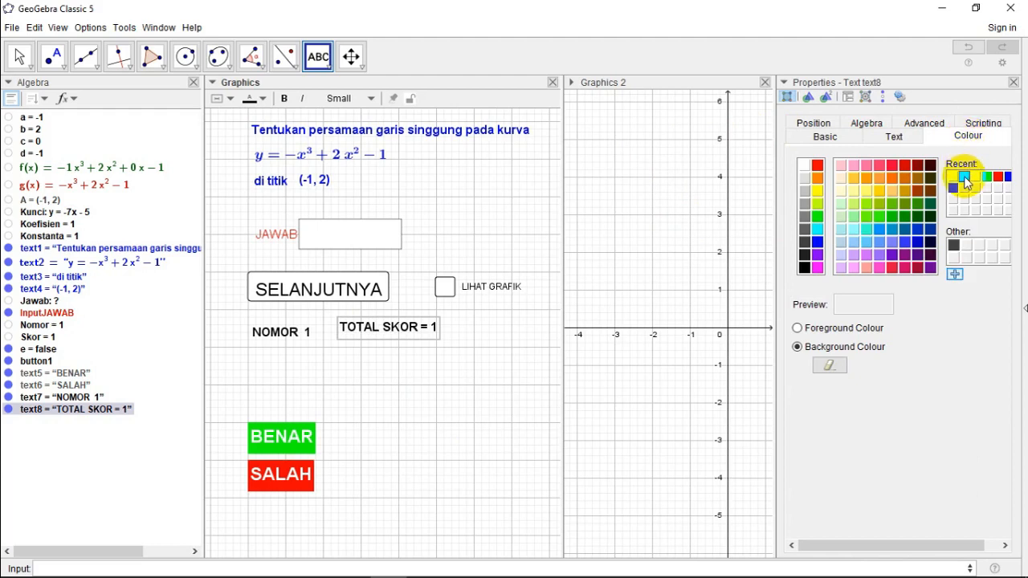
left_click(967, 180)
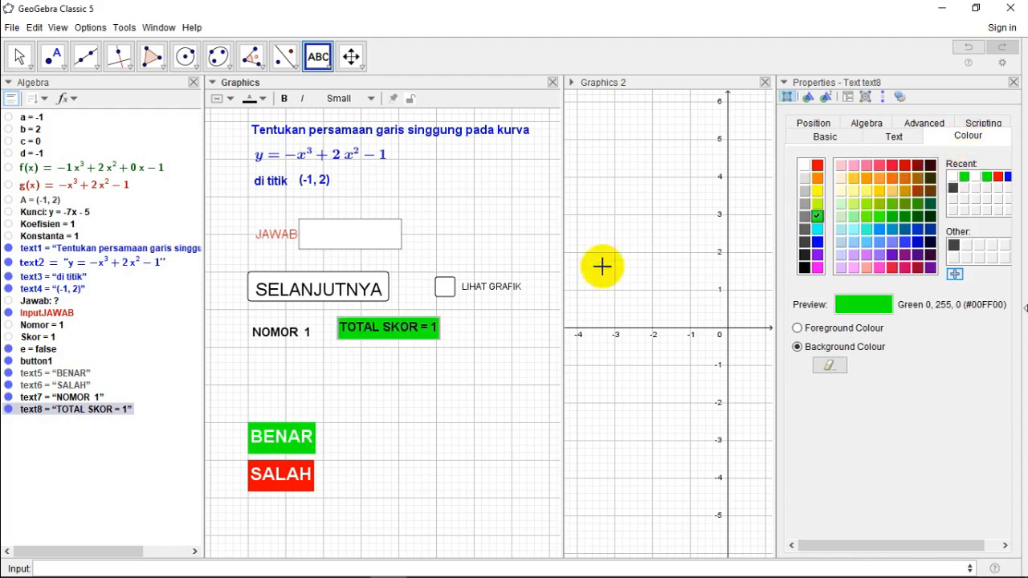
Step: Move the TOTAL SKOR and NOMOR texts up into one row directly below the SELANJUTNYA button, and close the text properties
right_click(394, 334)
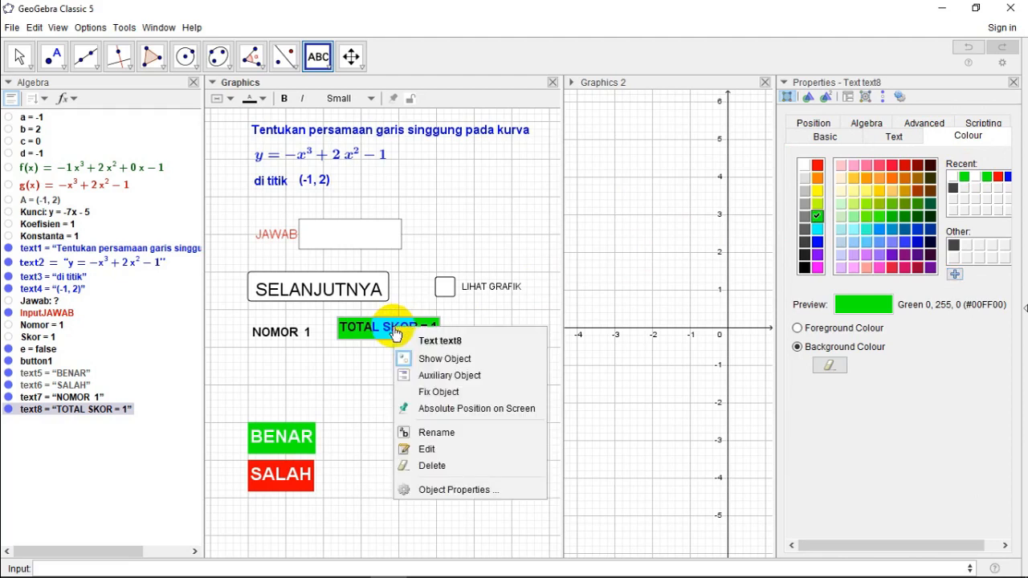
left_click(18, 64)
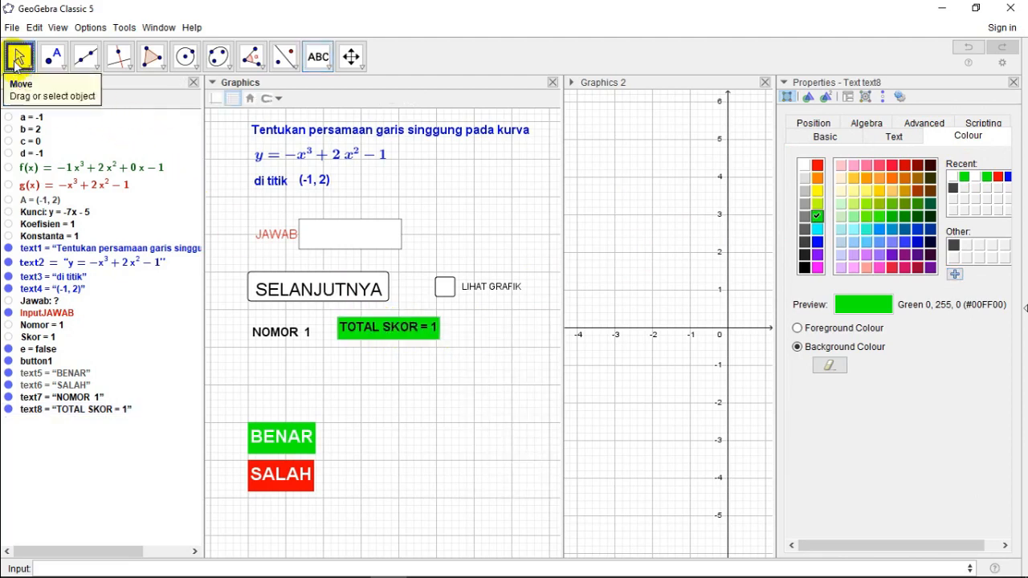
left_click(396, 332)
left_click_drag(396, 332, 384, 325)
left_click_drag(273, 331, 273, 320)
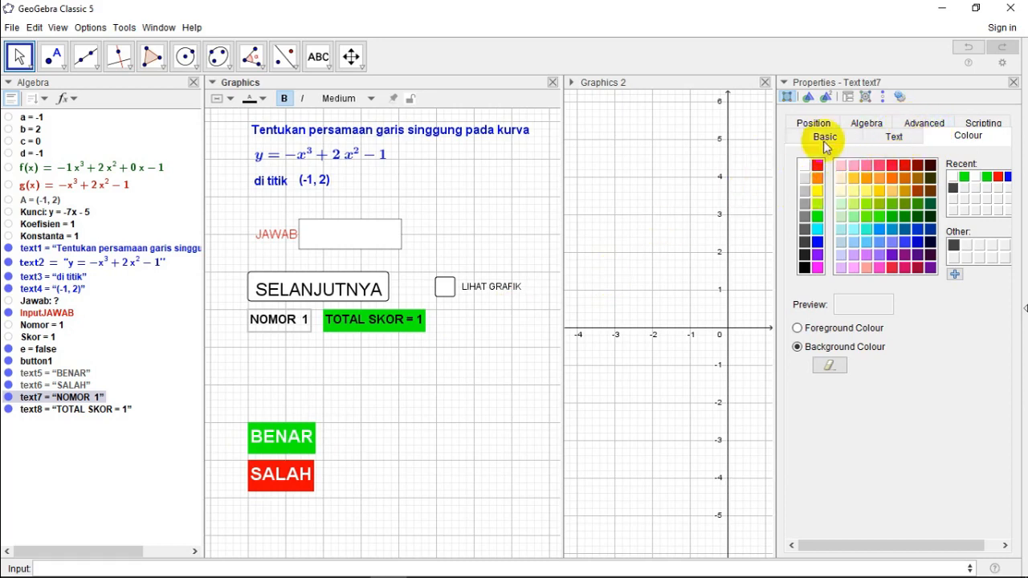
left_click(1013, 83)
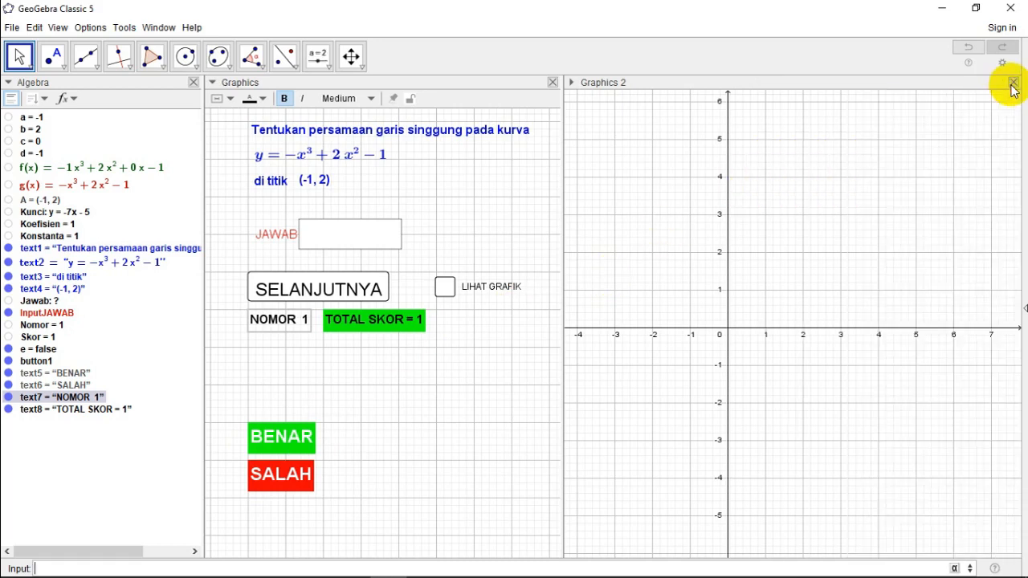
left_click(276, 440)
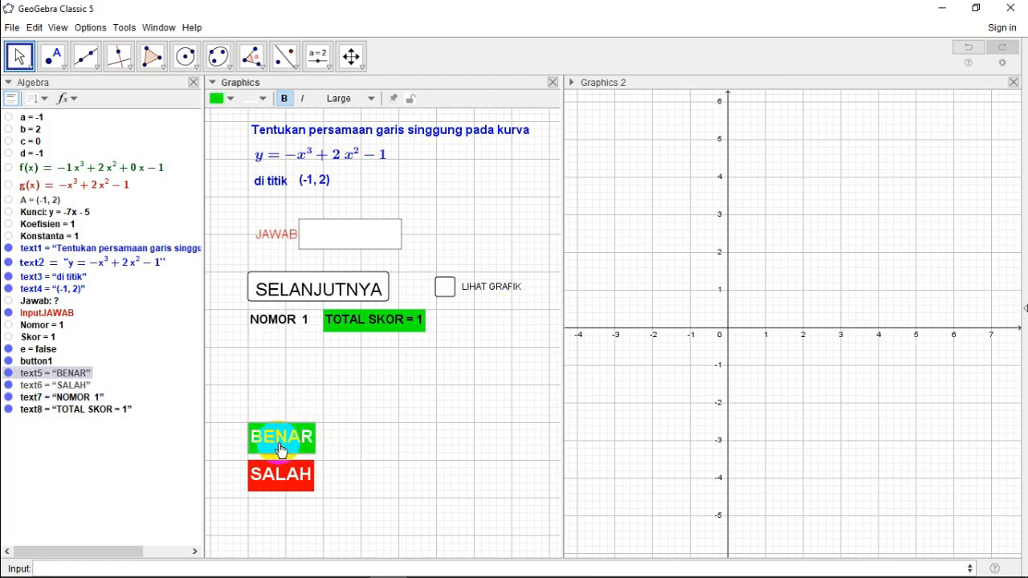
right_click(279, 437)
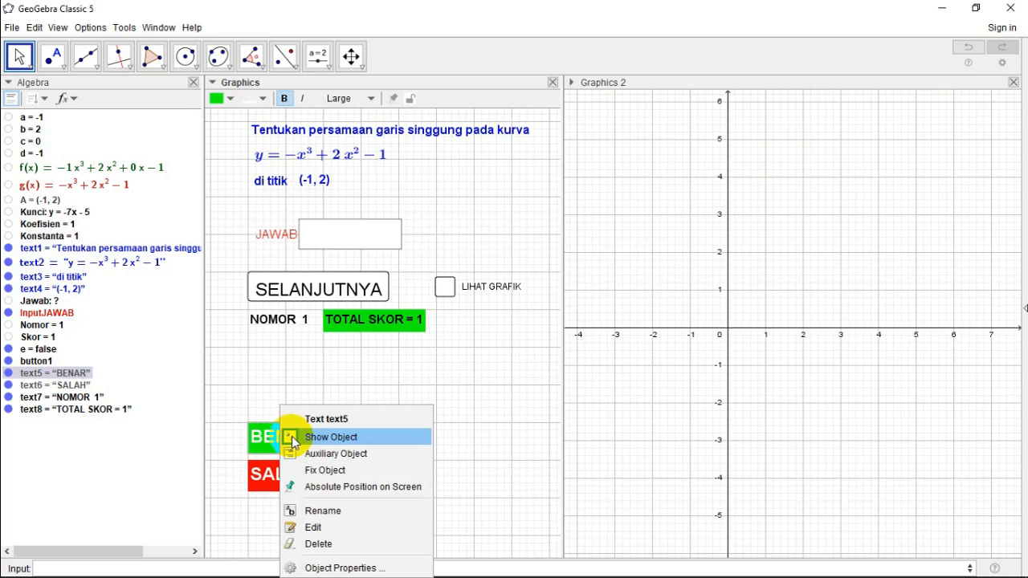
left_click(341, 569)
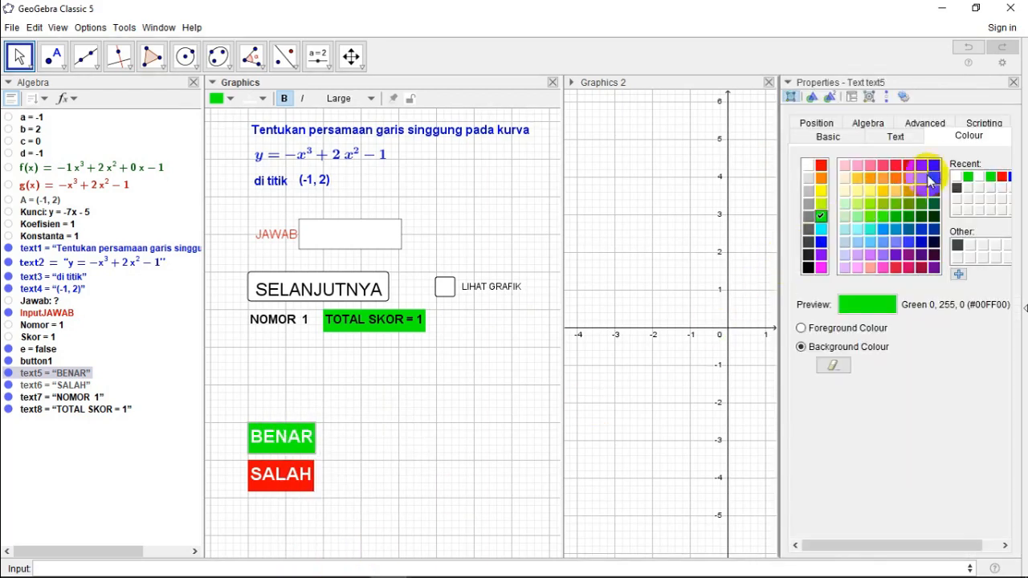
left_click(925, 123)
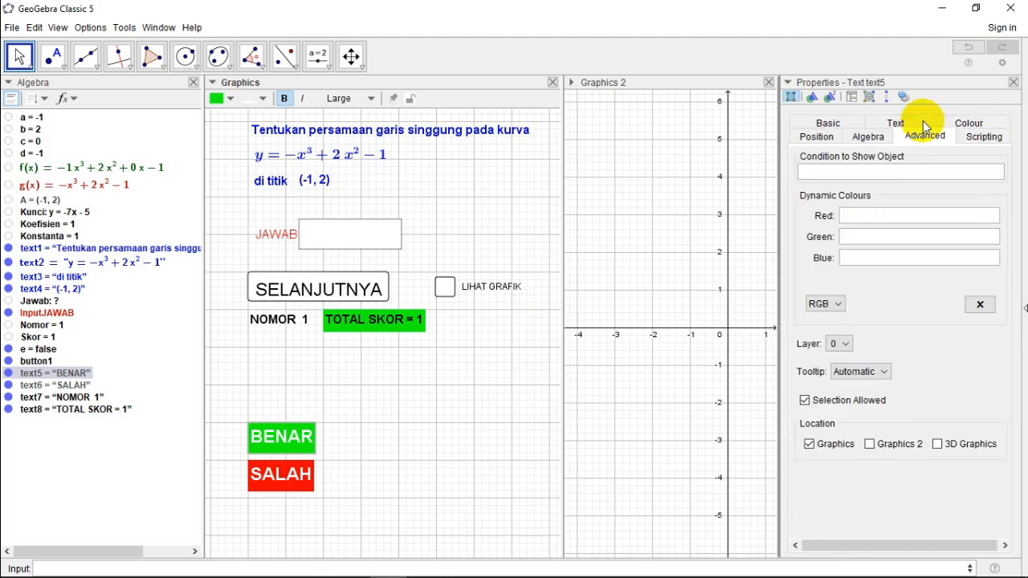
left_click(853, 176)
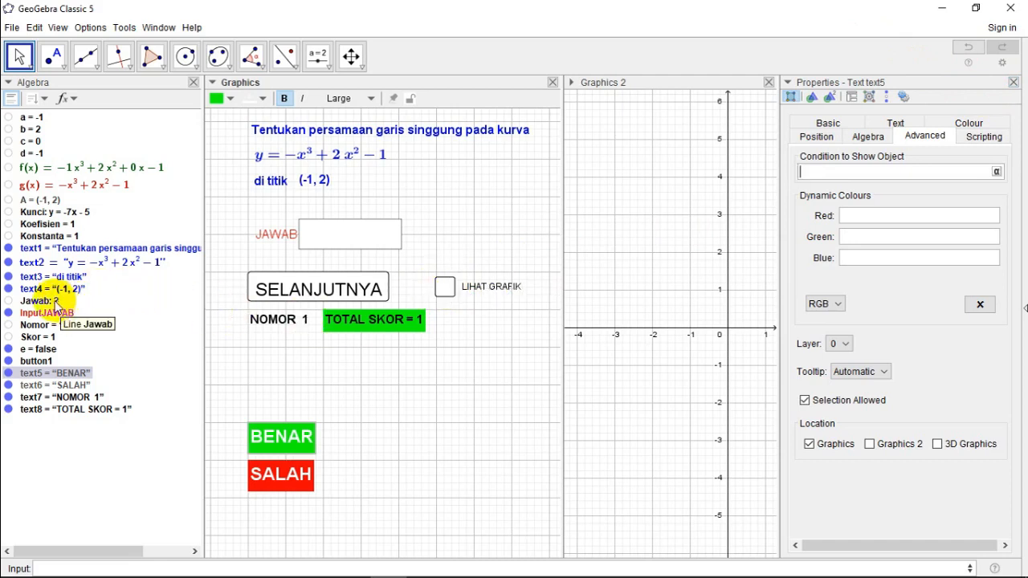
left_click(1014, 85)
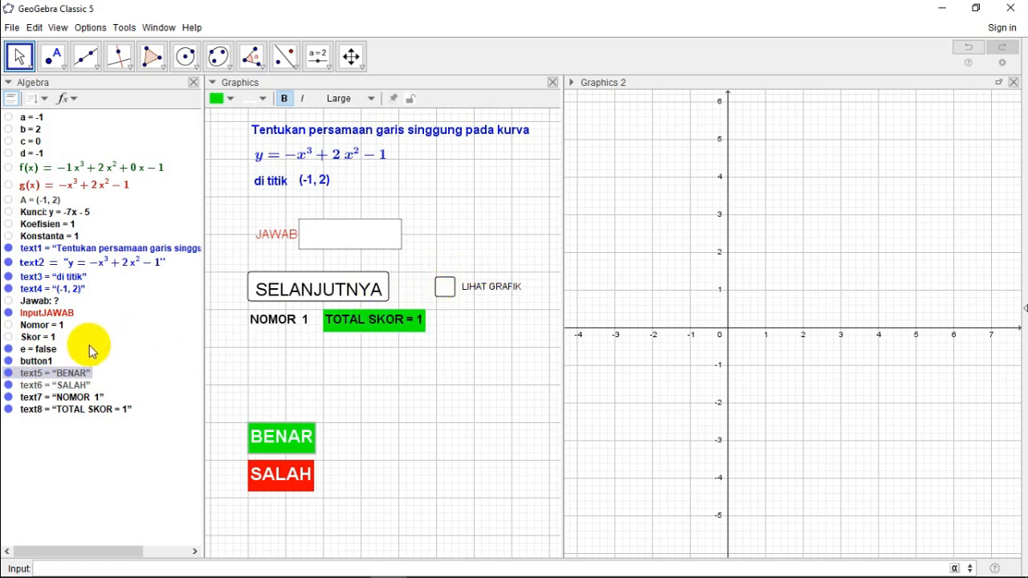
Step: Rename the LIHAT GRAFIK check box's Boolean value e as LihatGrafik
right_click(36, 353)
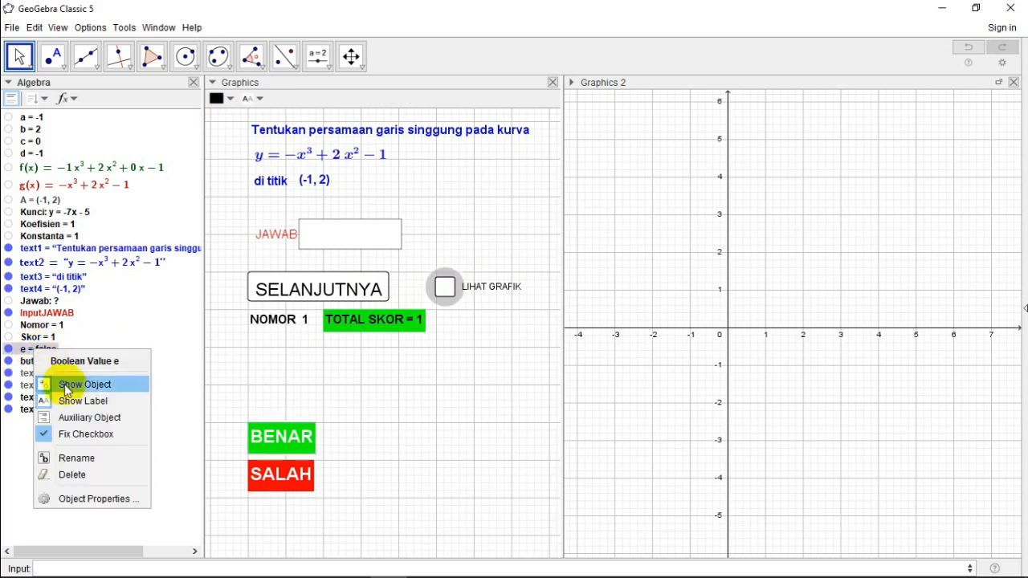
left_click(78, 458)
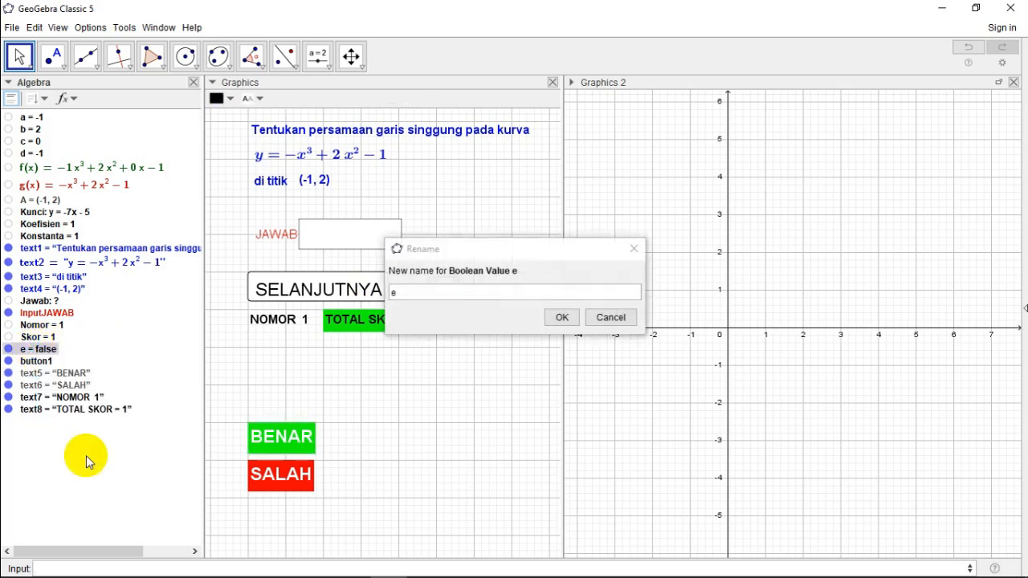
left_click(408, 296)
key("BackSpace")
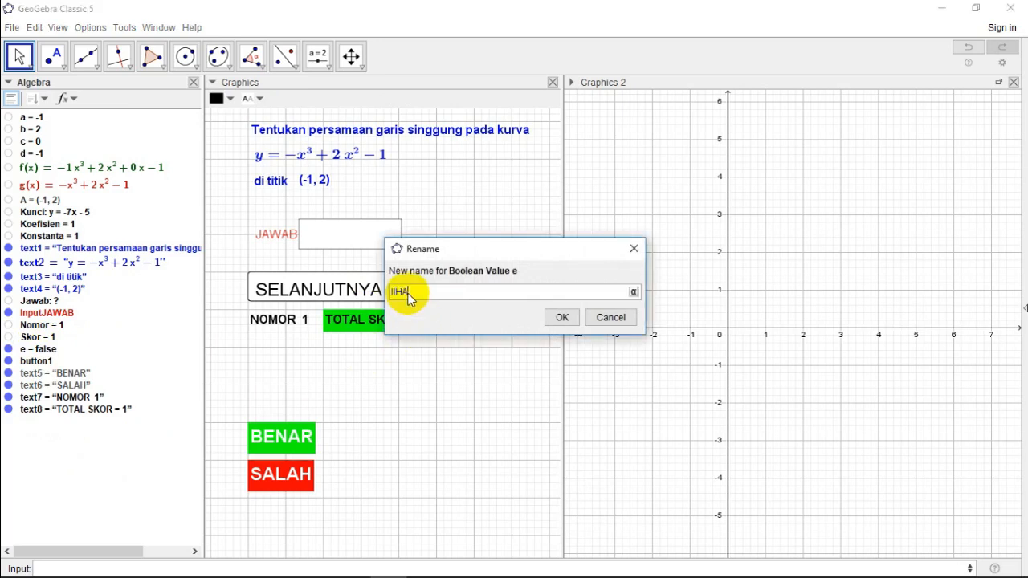
key("BackSpace")
key("BackSpace")
key("BackSpace")
key("BackSpace")
type("Li")
left_click(561, 317)
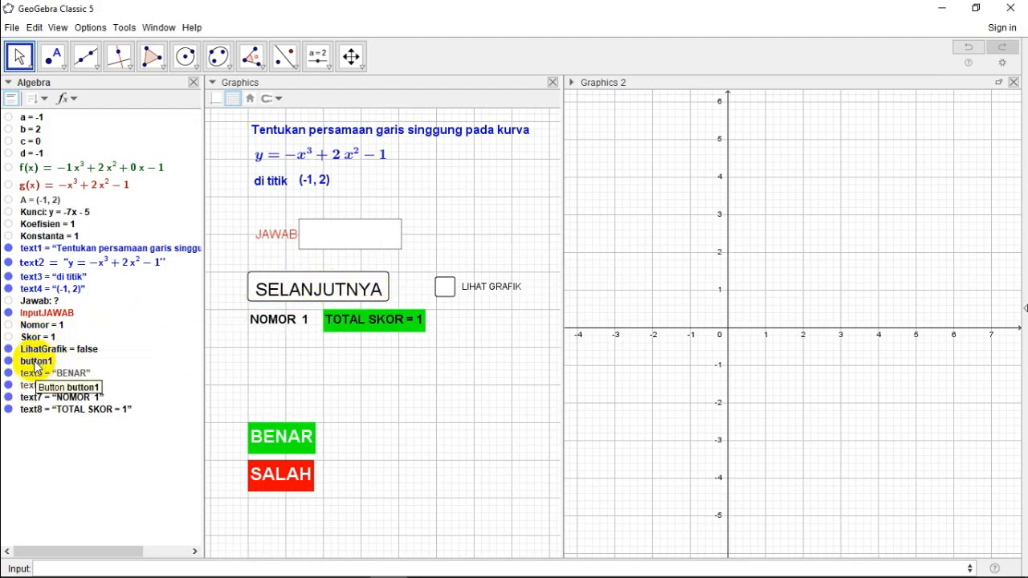
Step: Rename the SELANJUTNYA button object button1 as Selanjutnya
left_click(38, 363)
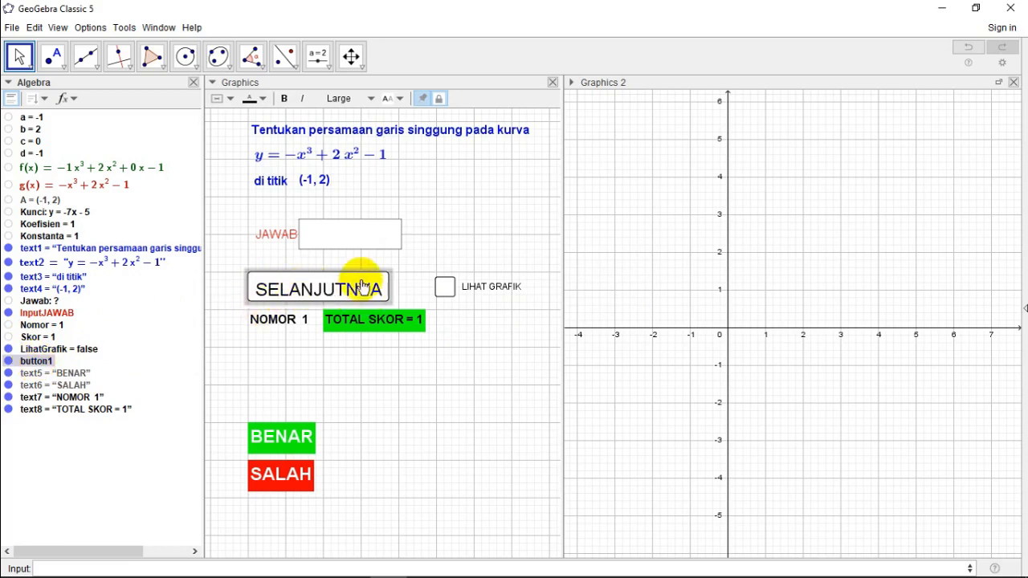
right_click(50, 362)
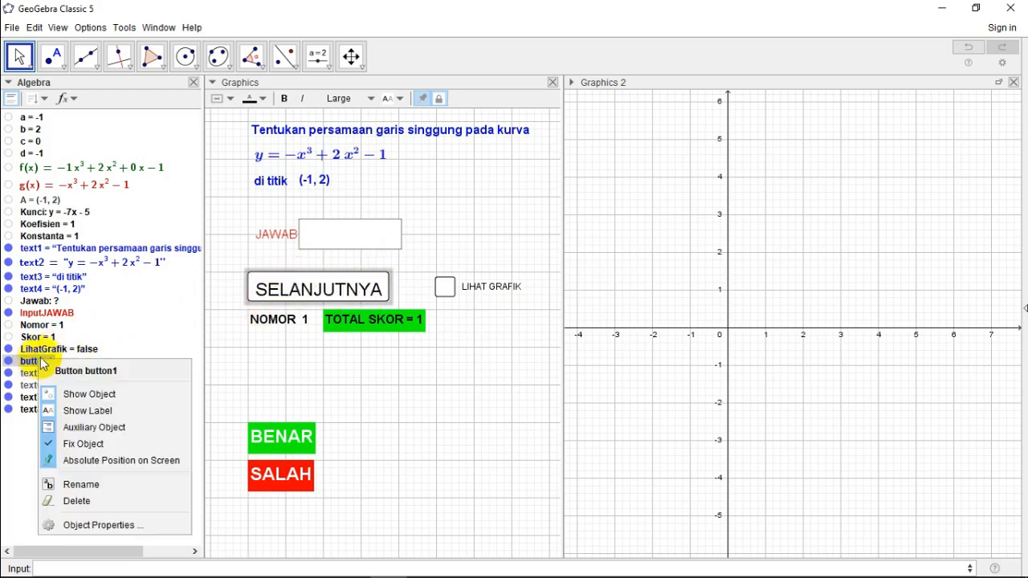
left_click(84, 485)
type("se")
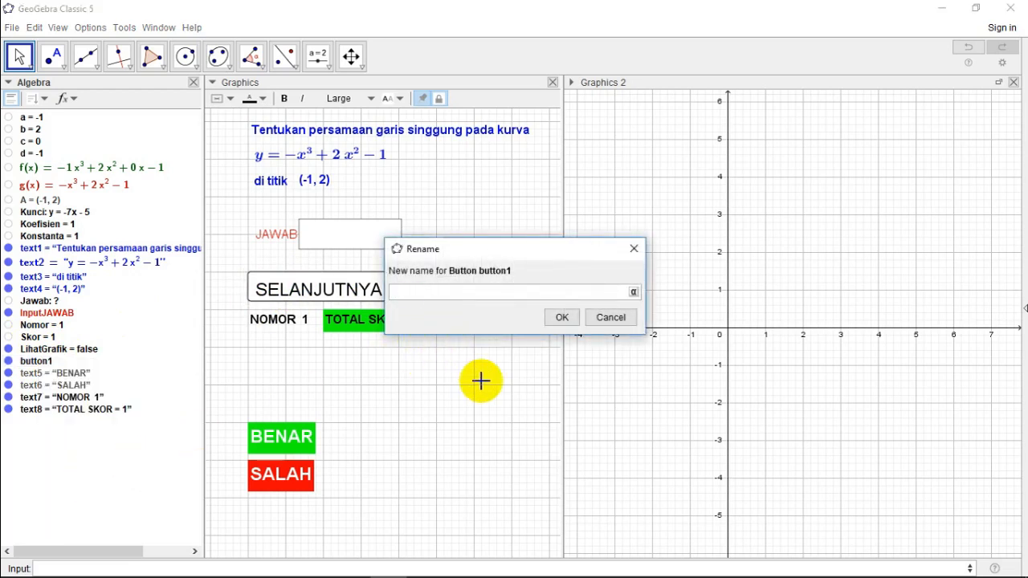
type("SE")
type("e")
type("lanjutnya")
left_click(560, 319)
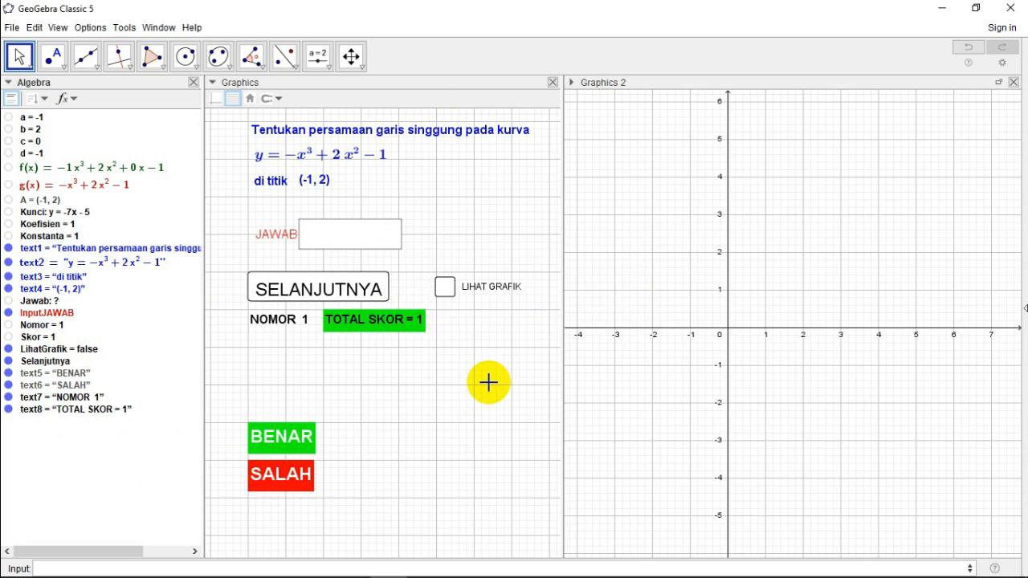
Step: Set the BENAR text's condition to show object to LihatGrafik==true&&Jawab==Kunci
right_click(281, 447)
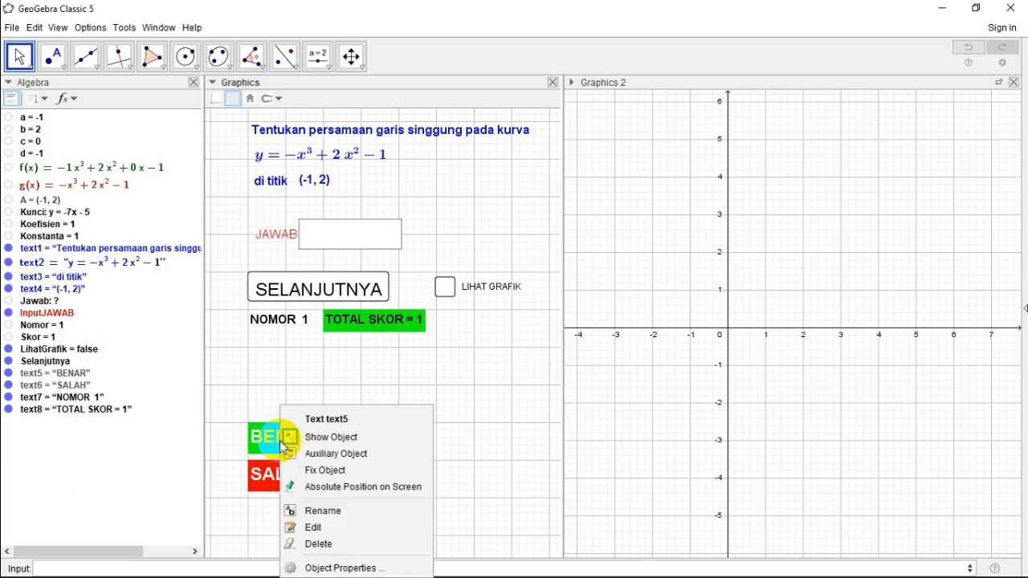
left_click(339, 568)
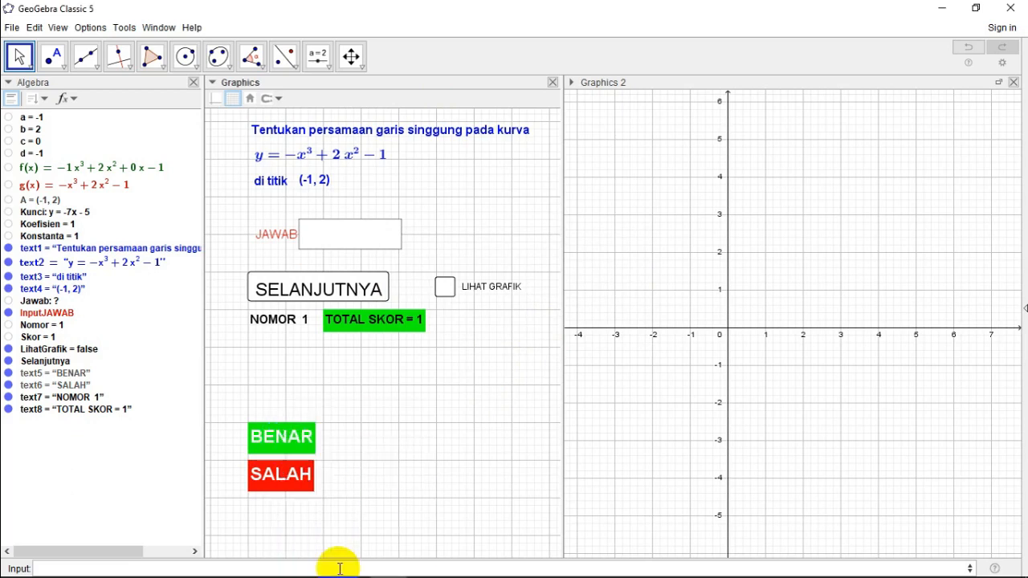
left_click(839, 167)
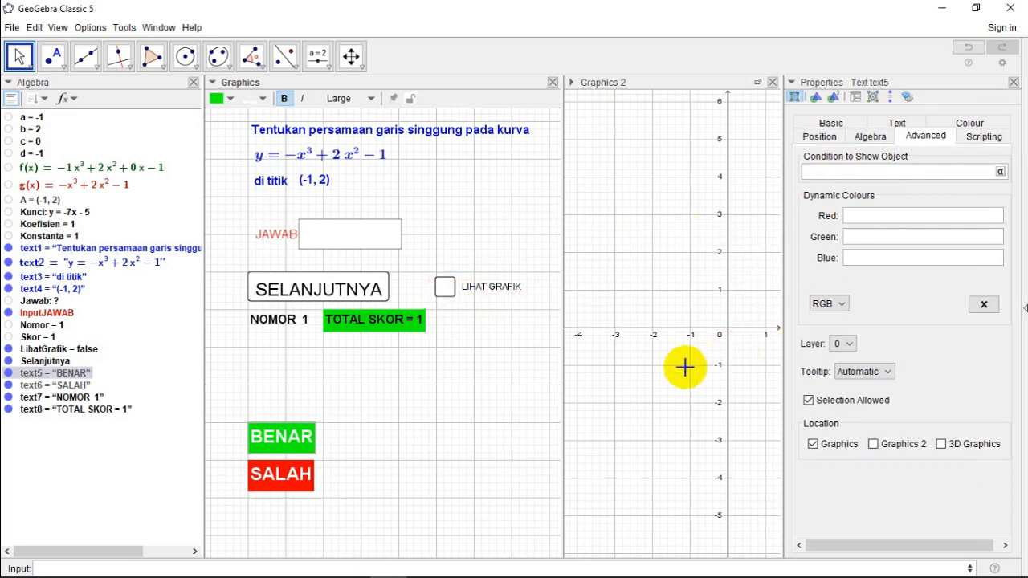
type("Lihat")
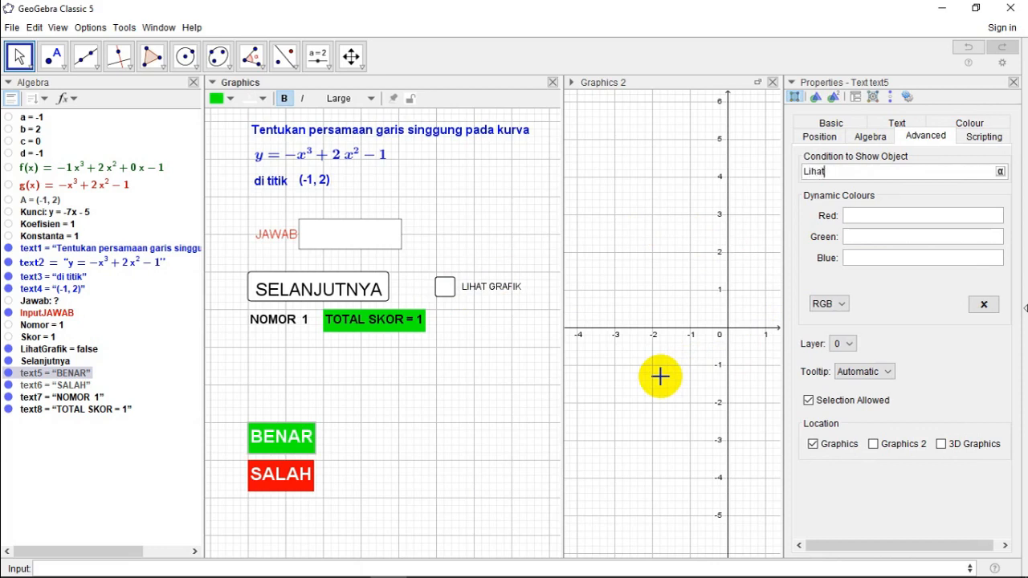
type("Grafik==")
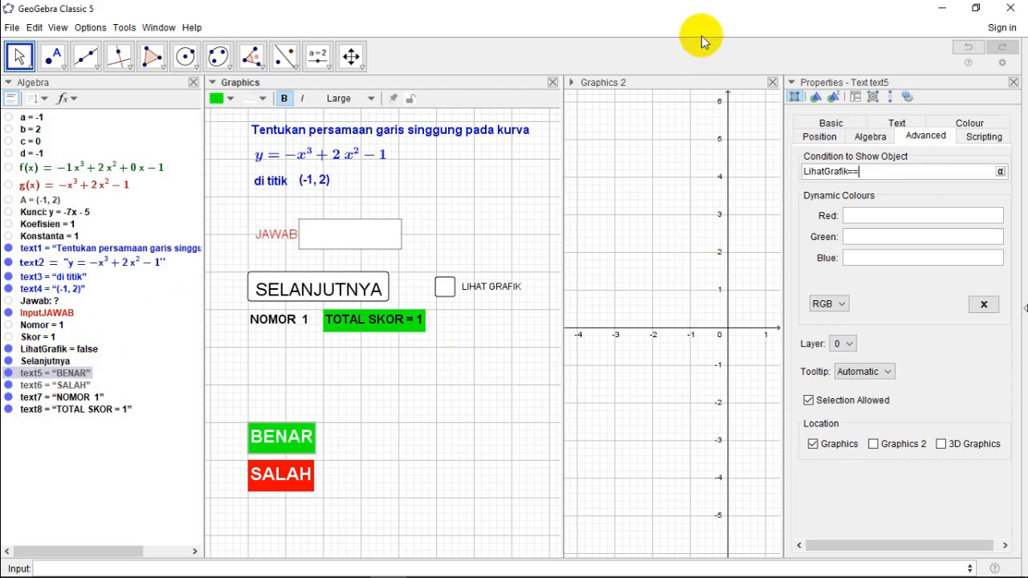
type("true&&Jawab==Kunc")
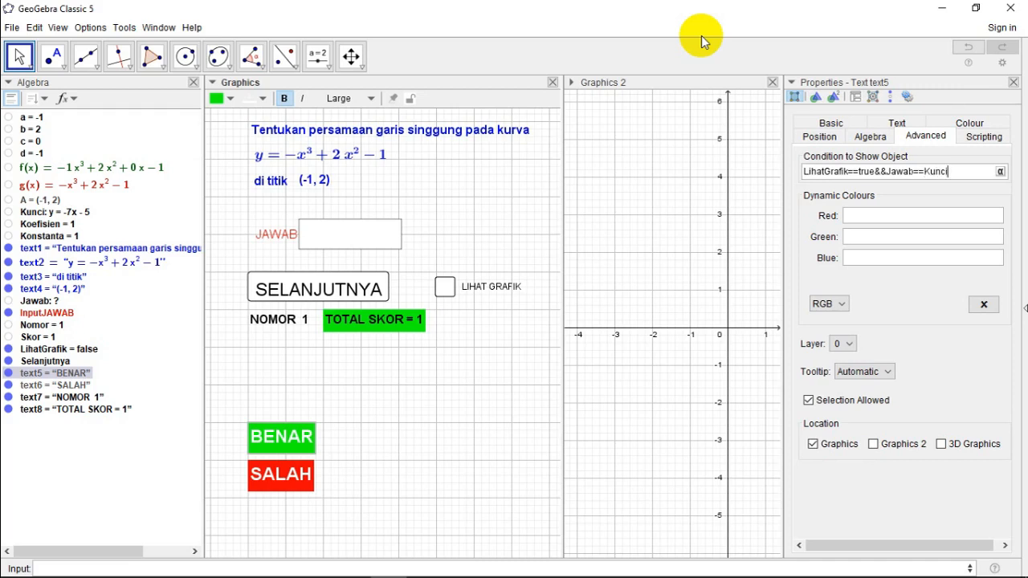
type("i")
key("Return")
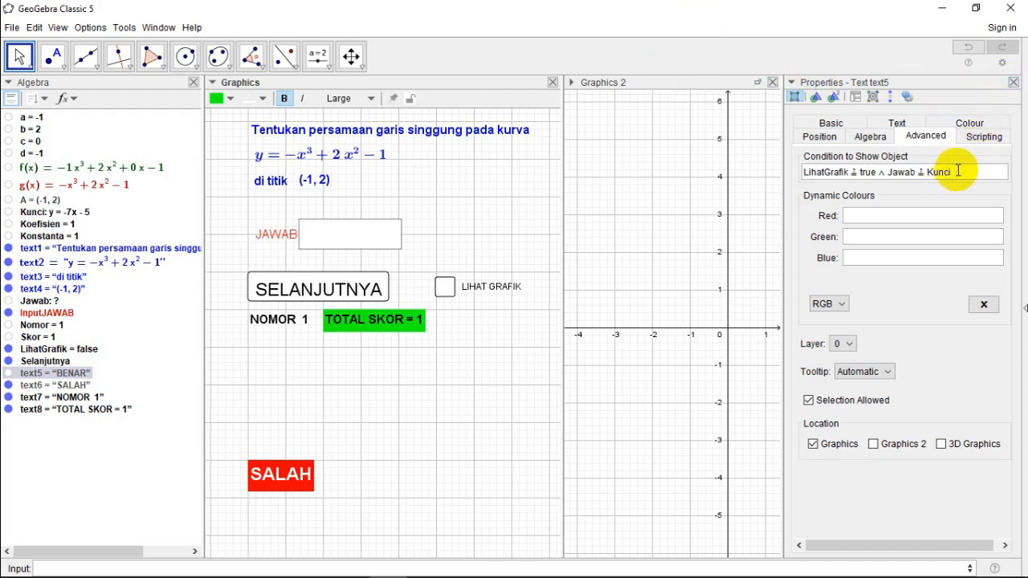
Step: Copy the BENAR text's display condition to the SALAH text, changing it to LihatGrafik ≟ true ∧ Jawab ≠ Kunci, and close the properties
left_click_drag(958, 171, 809, 159)
key("ctrl+c")
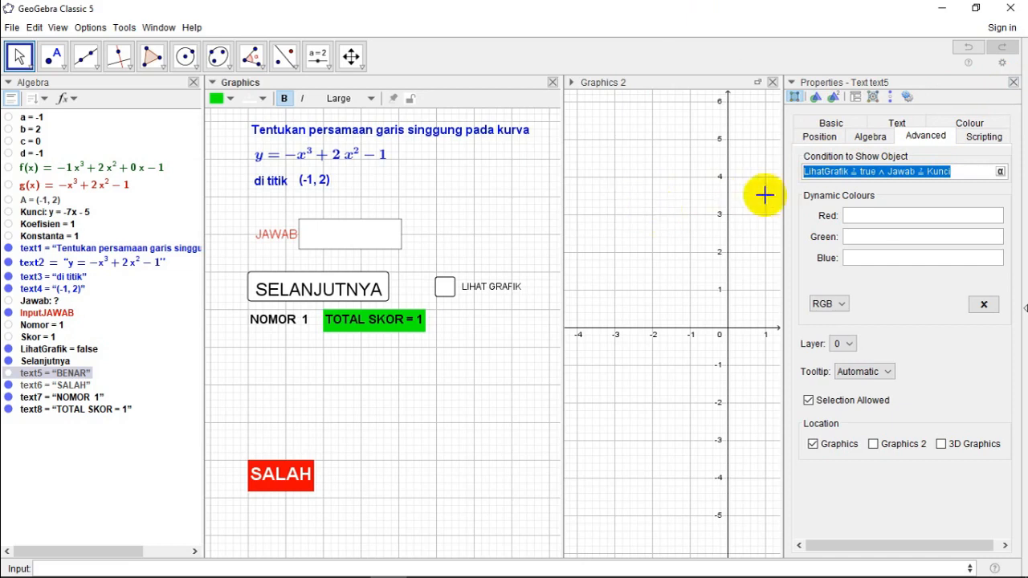
right_click(282, 482)
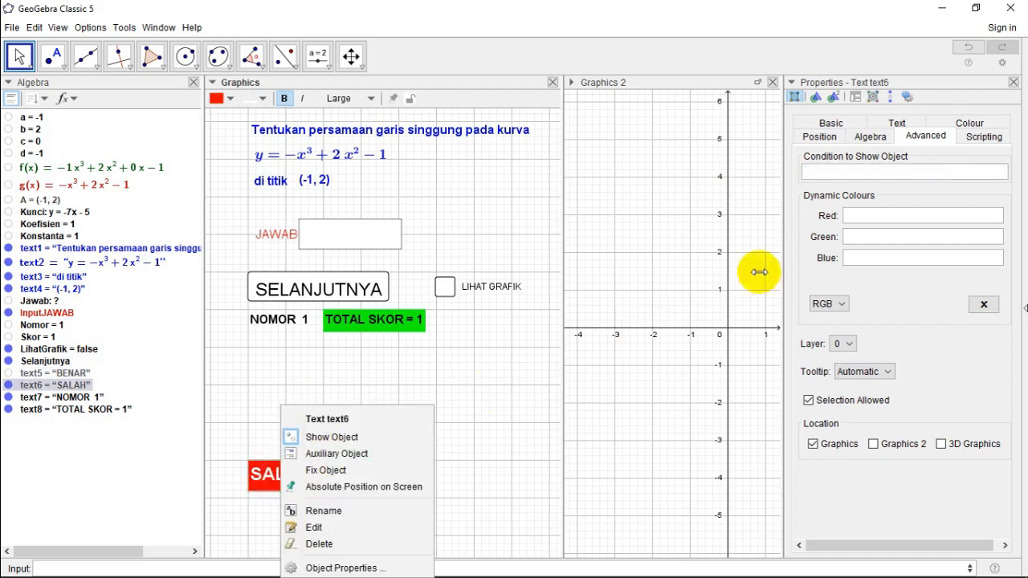
left_click(841, 171)
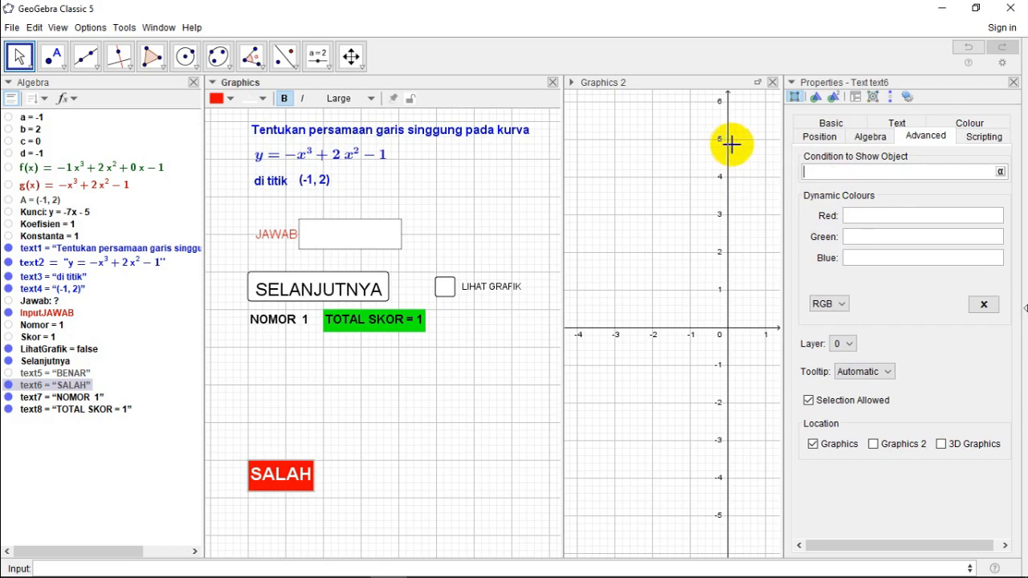
key("ctrl+v")
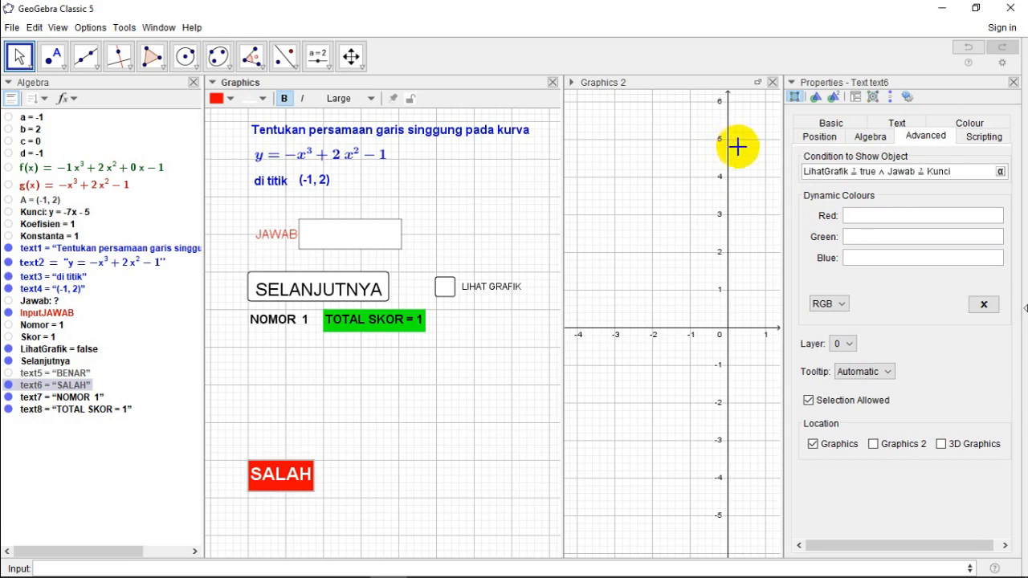
left_click(925, 177)
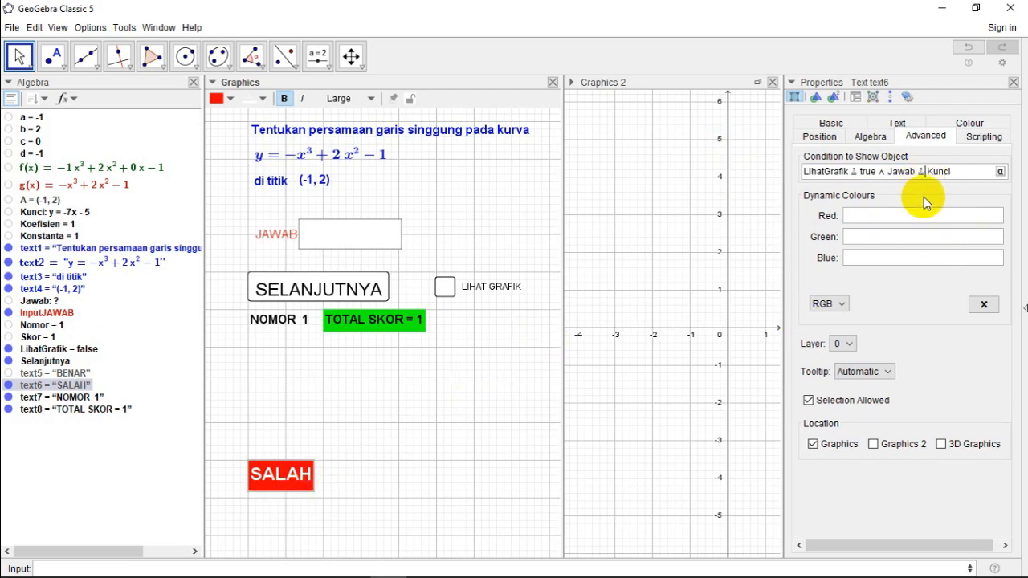
left_click(1000, 172)
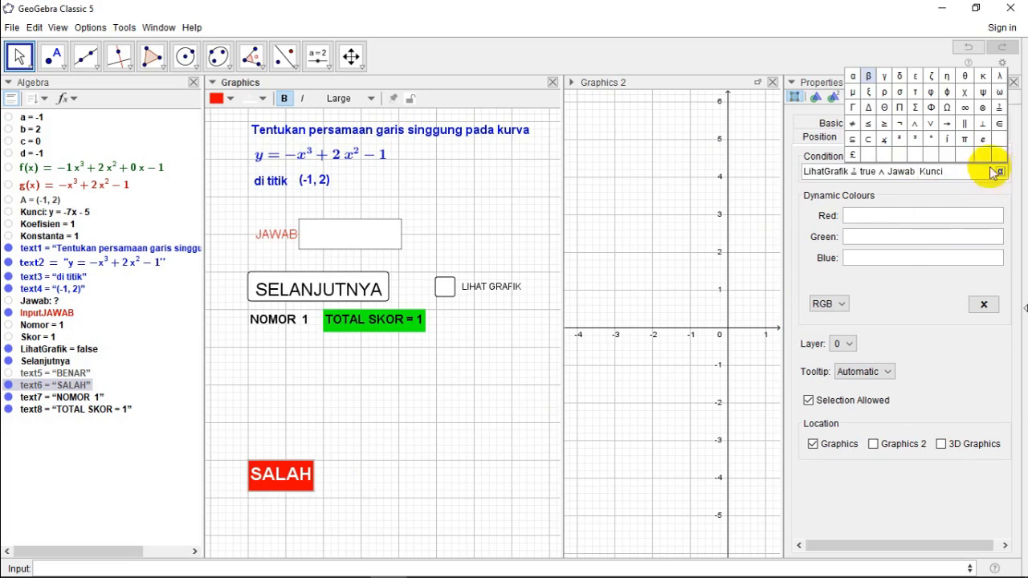
left_click(856, 123)
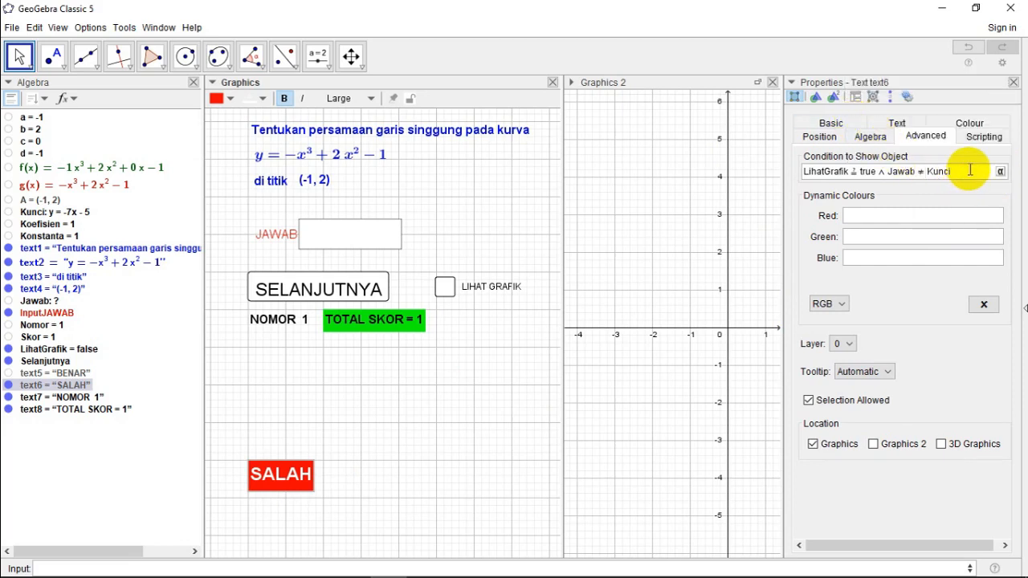
key("Return")
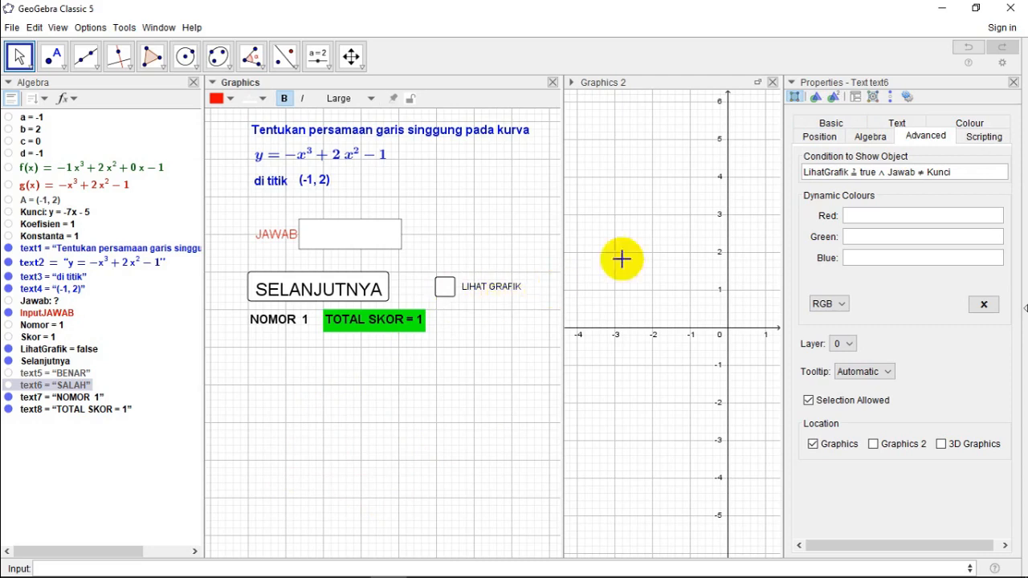
left_click(1014, 84)
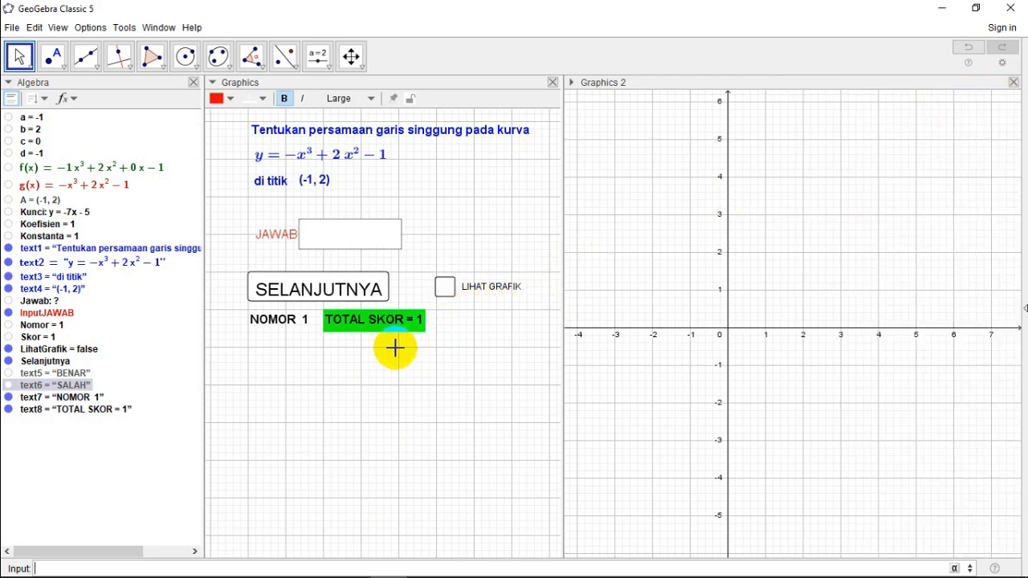
Step: Test the feedback by showing the graph, entering y=-7x-5 as the JAWAB answer, and switching LIHAT GRAFIK off and on again
left_click(446, 290)
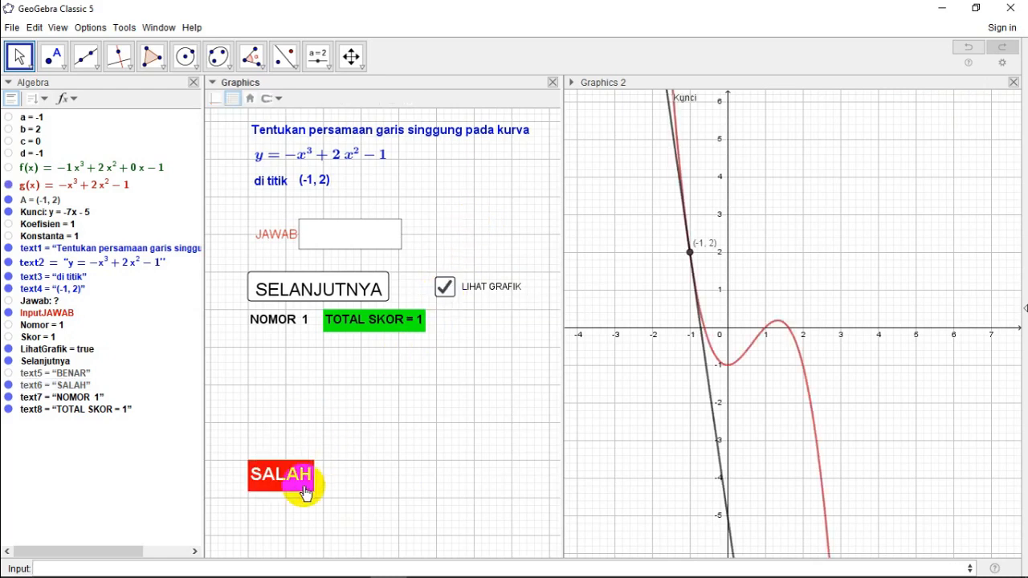
left_click(334, 238)
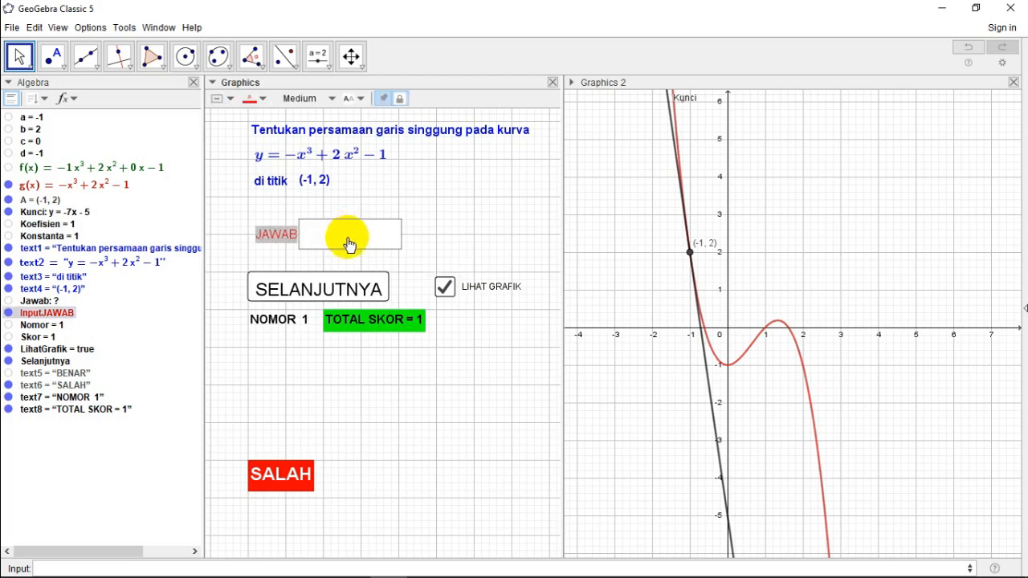
type("y=")
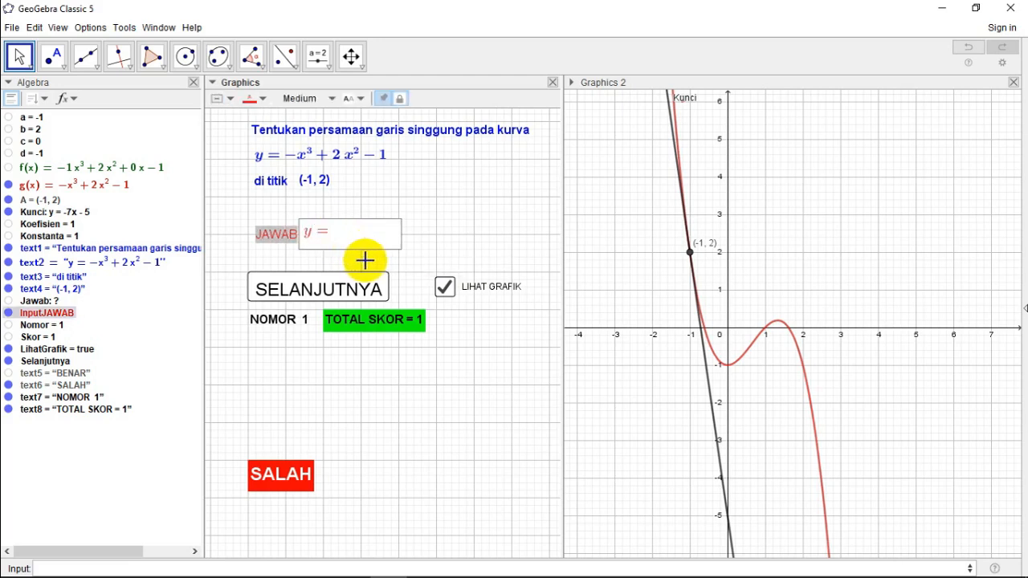
type("-")
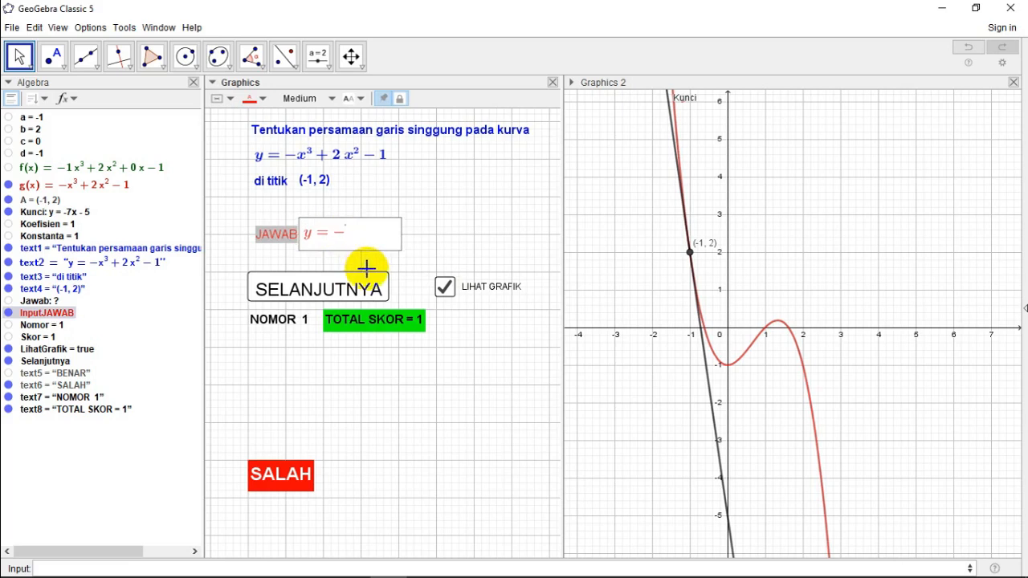
type("7x-")
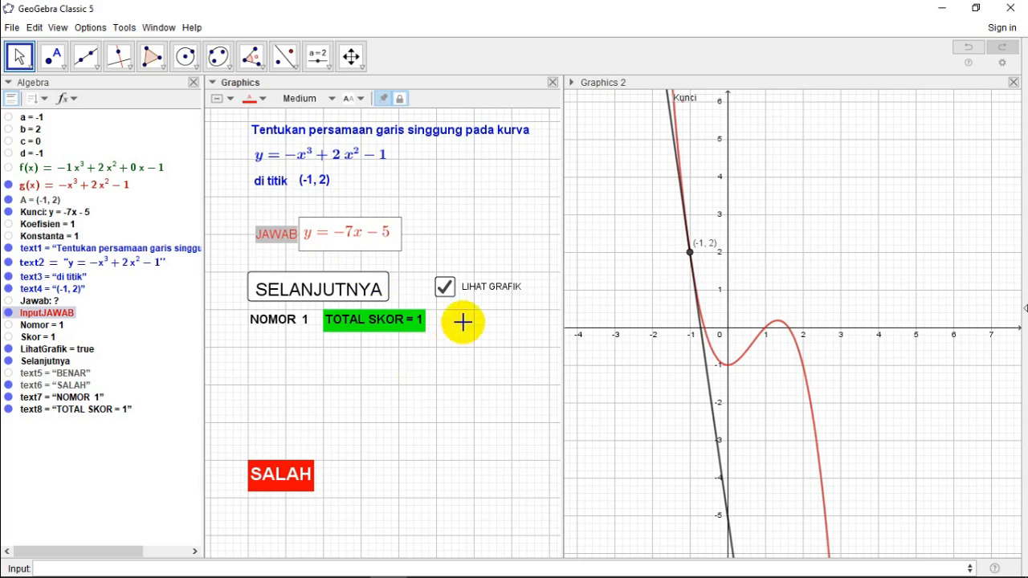
left_click(444, 286)
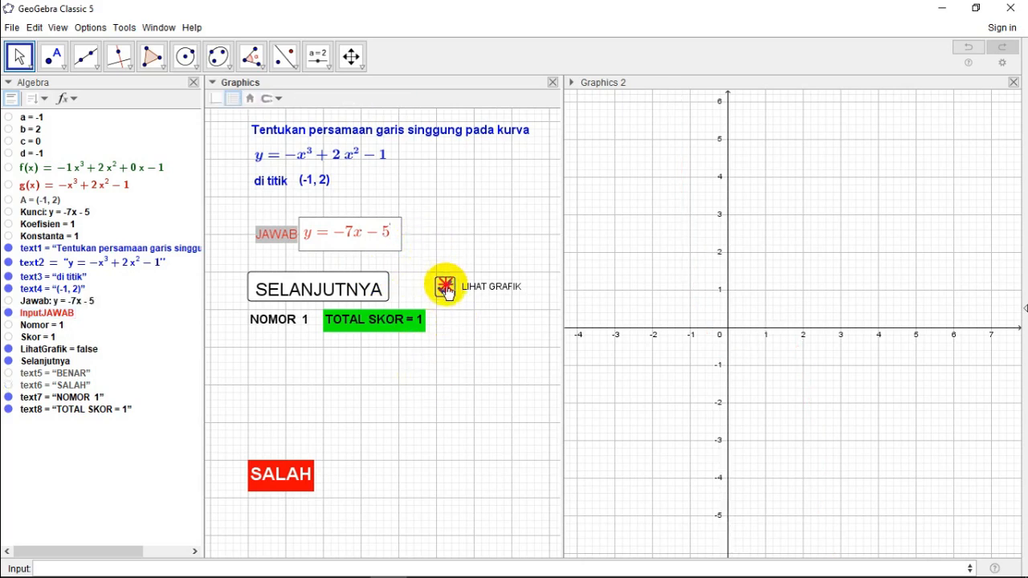
left_click(445, 287)
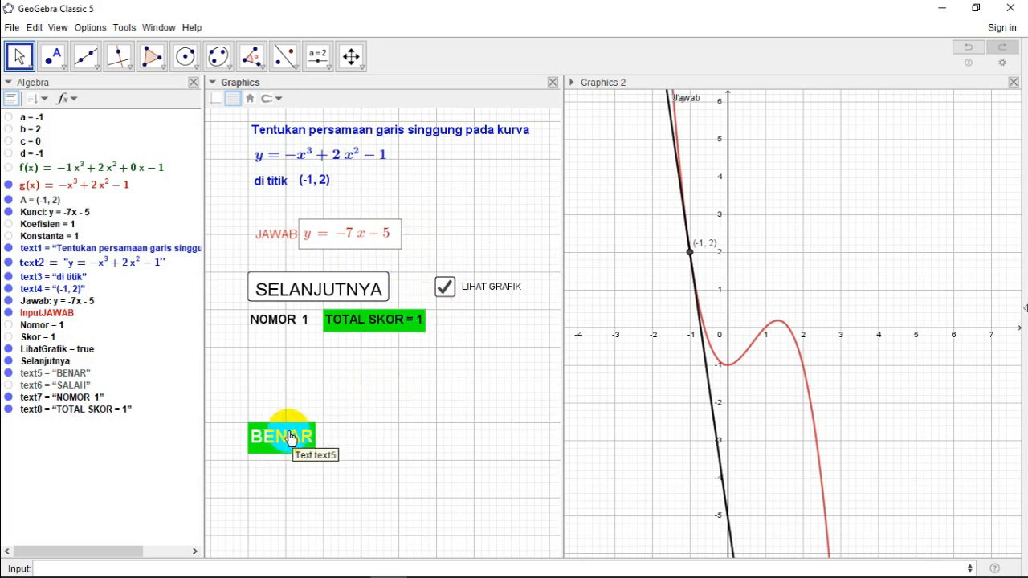
Step: Test a wrong answer by changing JAWAB to y=-7x, toggle LIHAT GRAFIK off and on, and advance to the next question
left_click(392, 233)
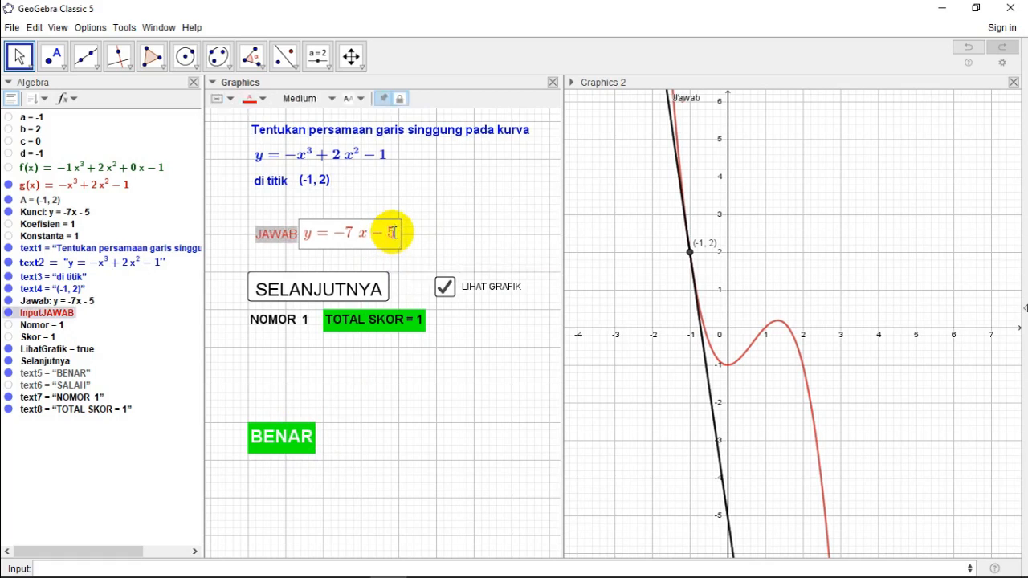
key("BackSpace")
key("BackSpace")
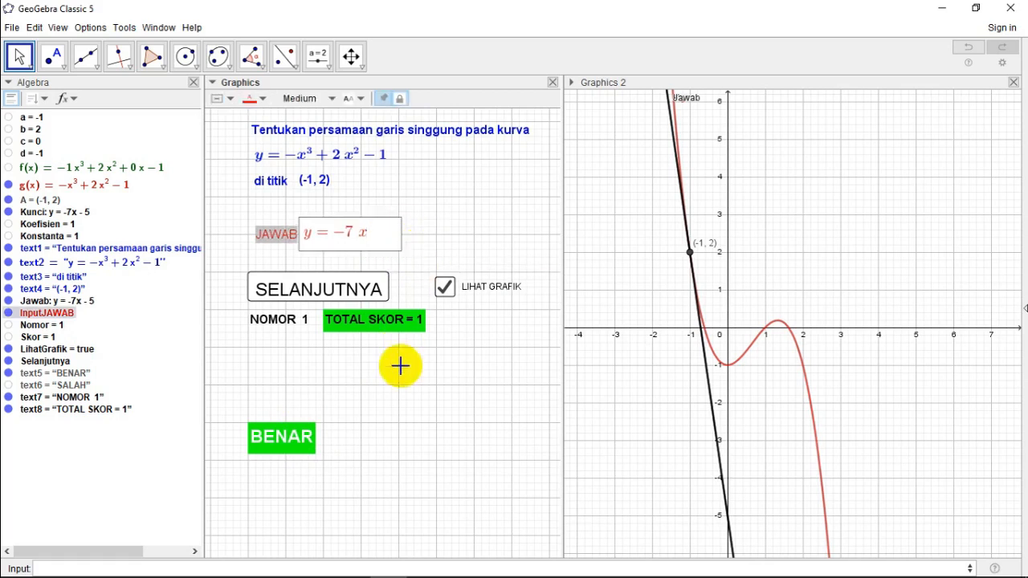
left_click(453, 396)
double_click(450, 287)
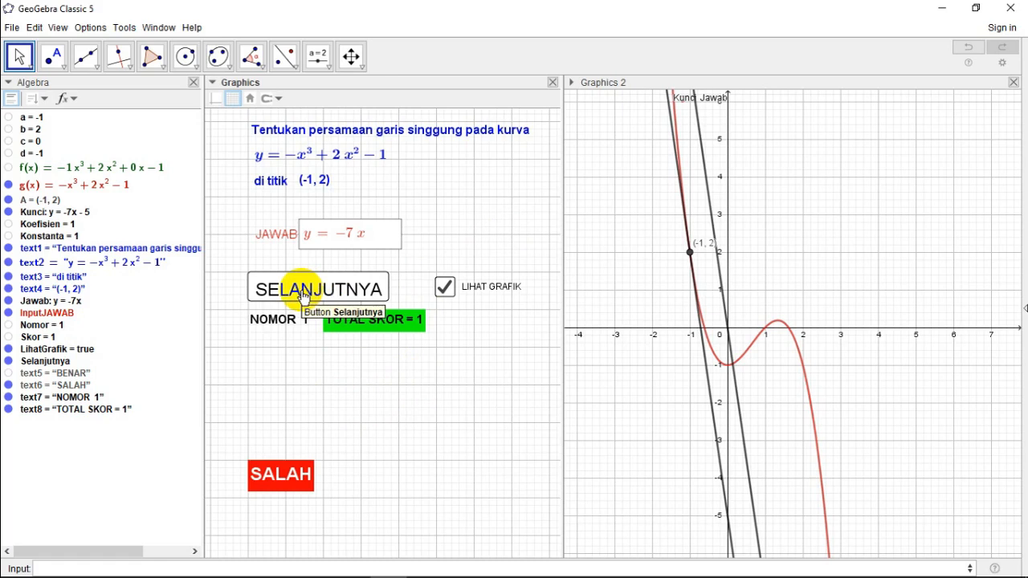
left_click(304, 294)
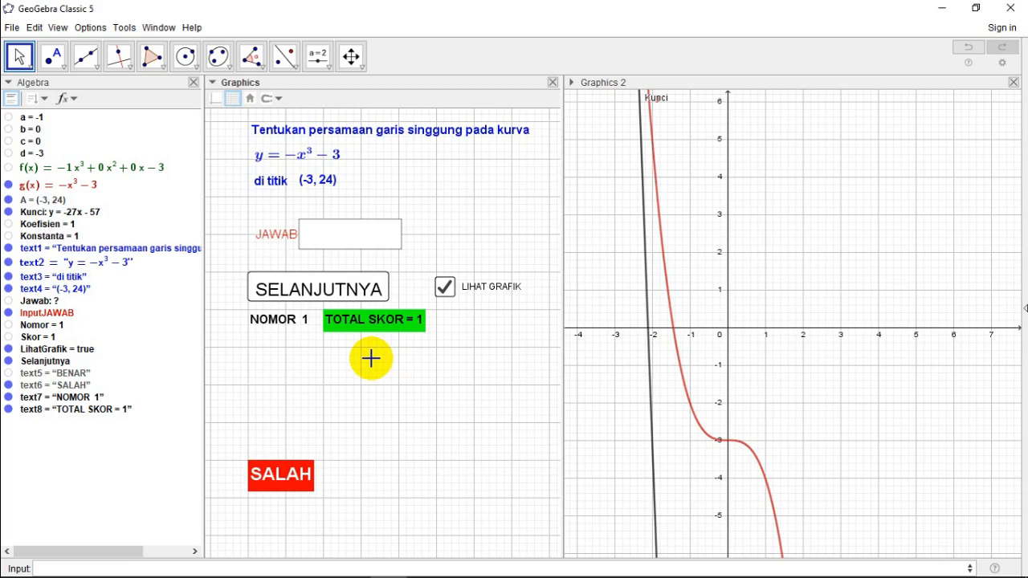
Step: Add the line LihatGrafik=false to the SELANJUTNYA button's On Click script, below SetValue(Jawab,?)
right_click(318, 290)
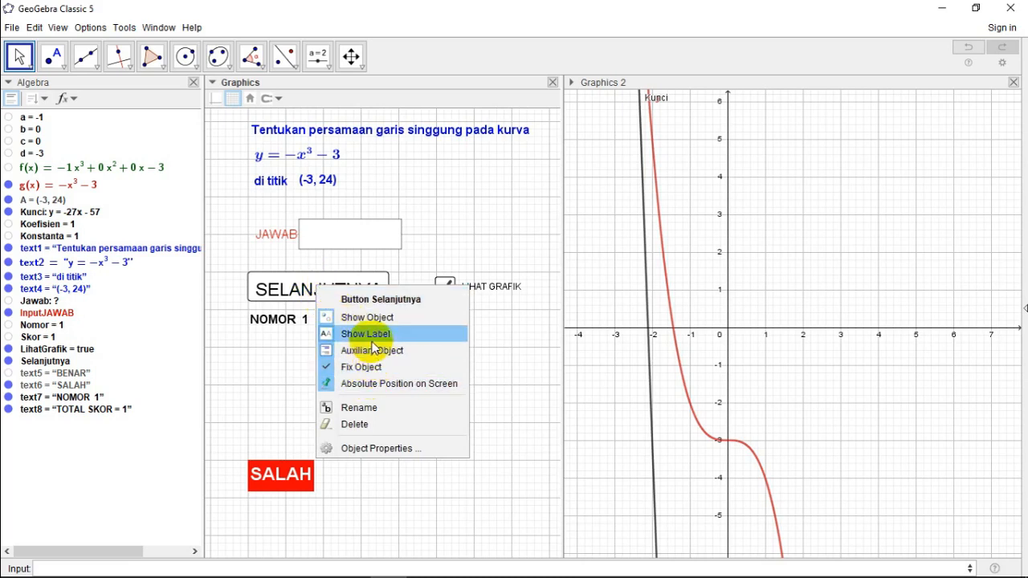
left_click(371, 456)
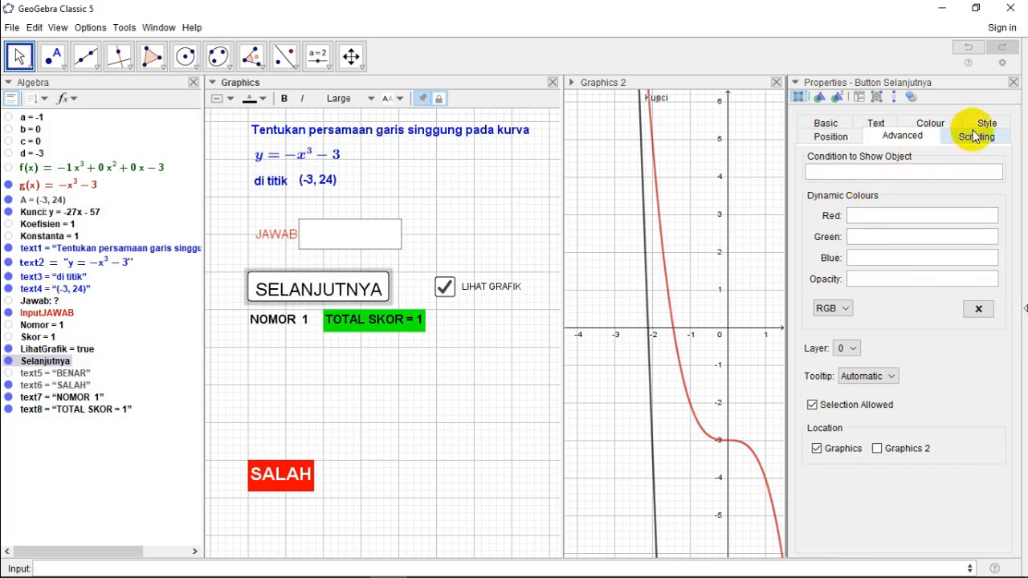
left_click(976, 137)
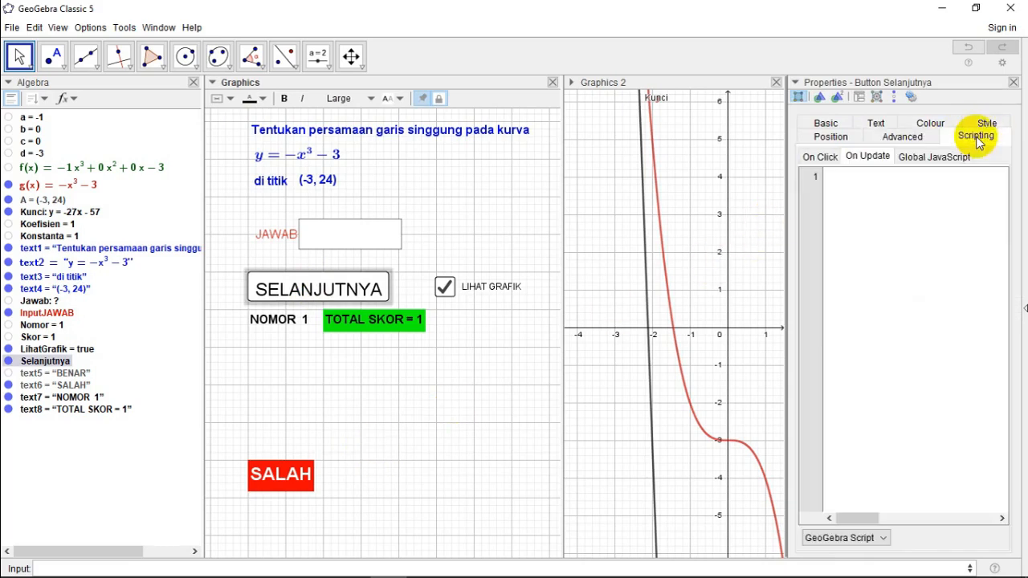
left_click(817, 157)
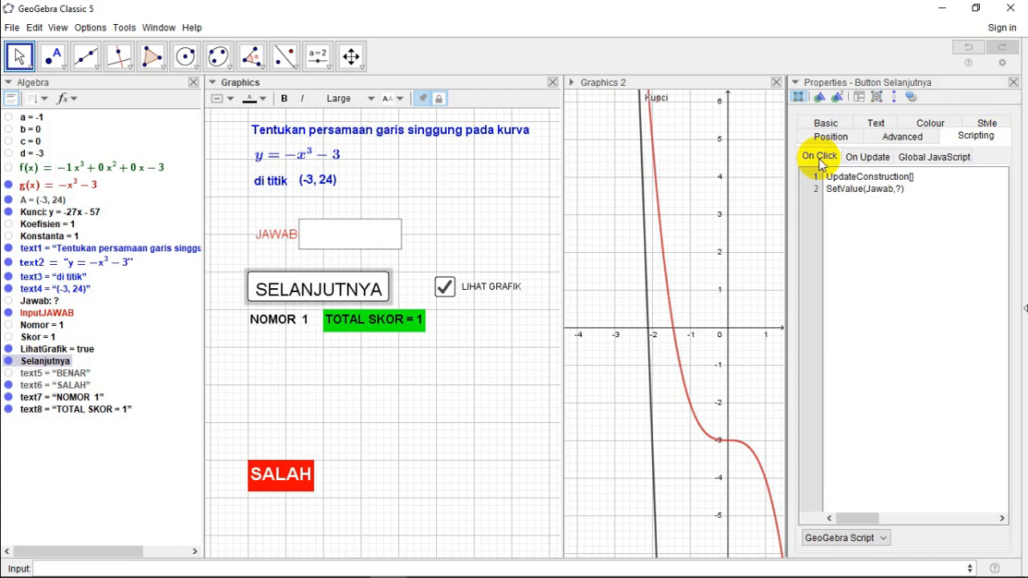
left_click(898, 192)
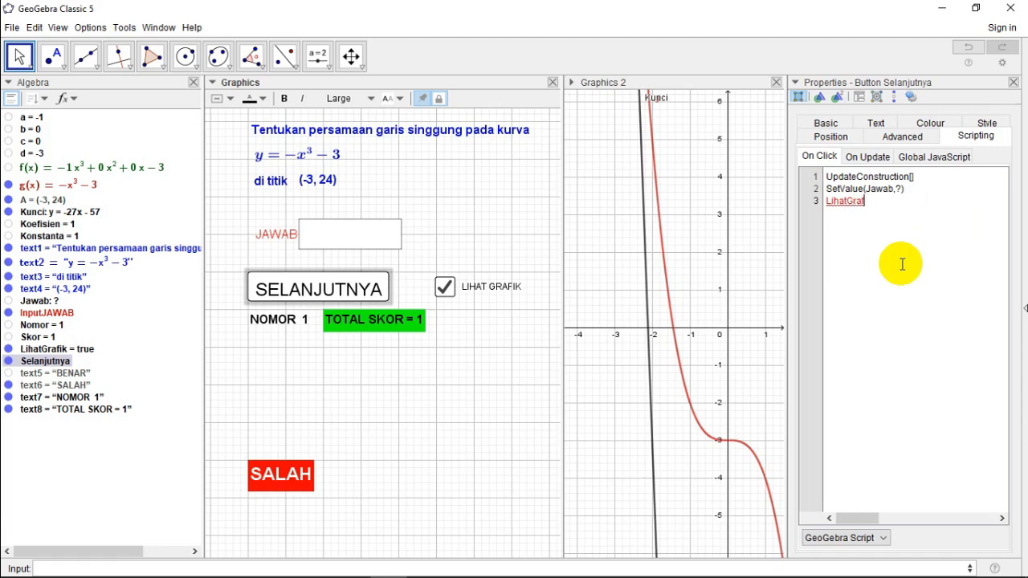
type("ik=")
type("false")
key("Return")
Step: Add SetValue(Nomor,Nomor+1) as the fourth line of the SELANJUTNYA button's On Click script and close the properties
type("Set")
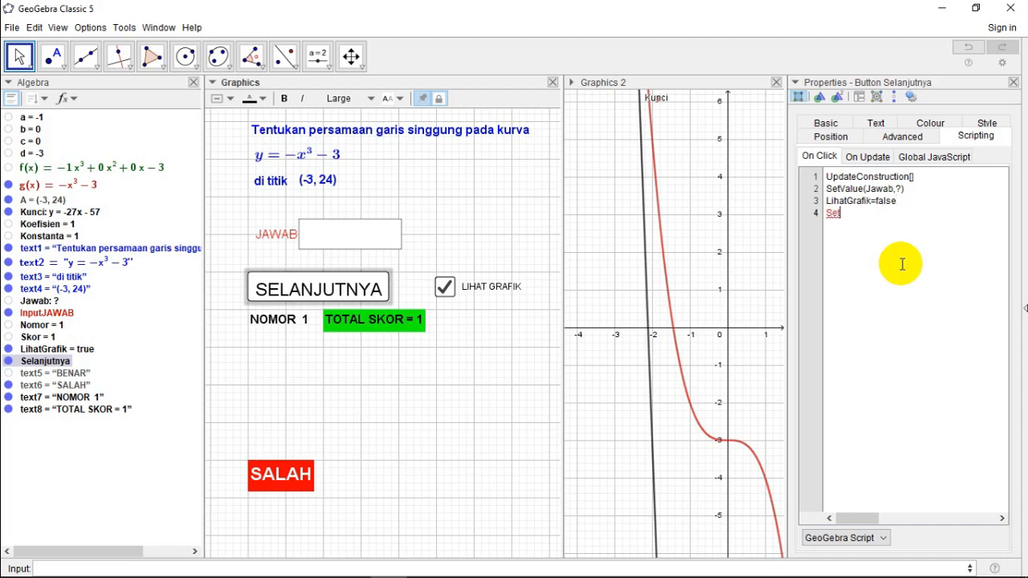
type("Value(")
type("Nomor,N")
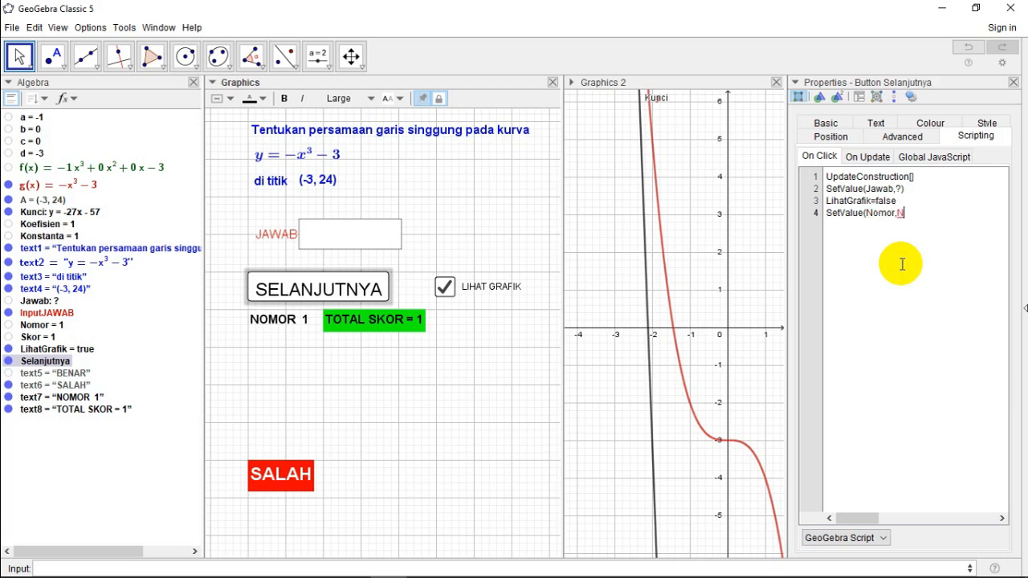
type("omor+1)")
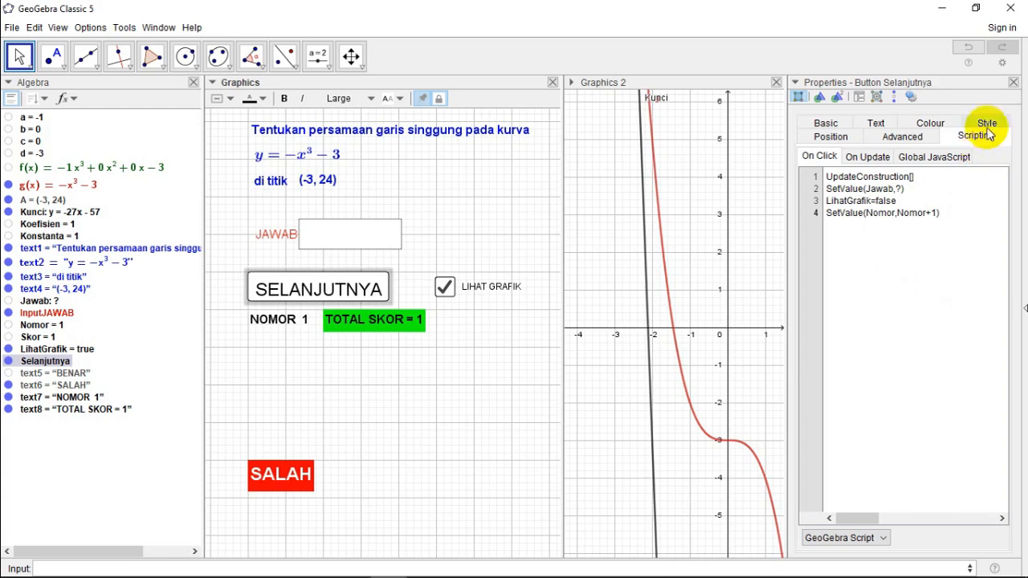
left_click(1013, 83)
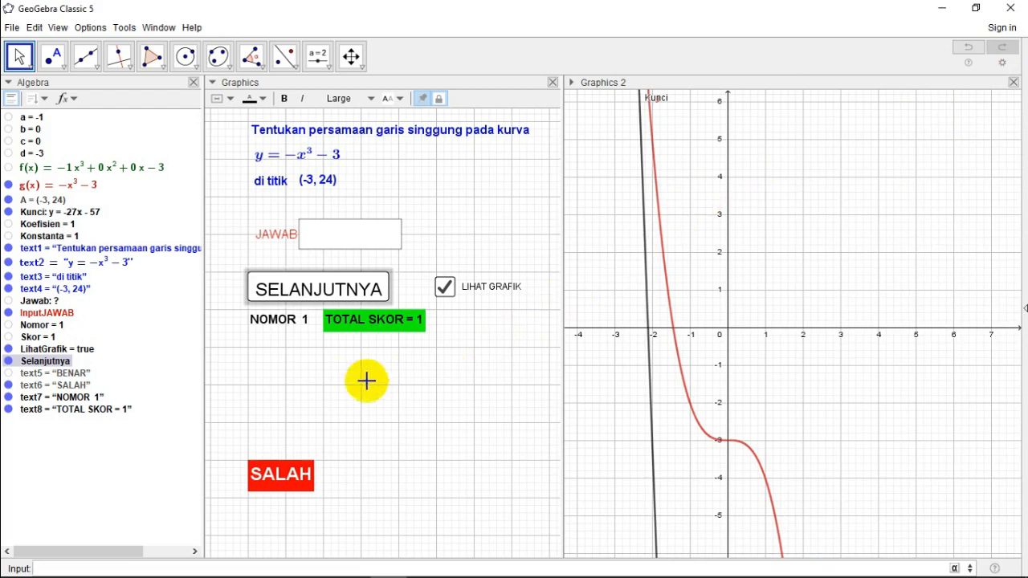
Step: Test the SELANJUTNYA button by advancing three questions to check the check box reset and the NOMOR counter
left_click(314, 294)
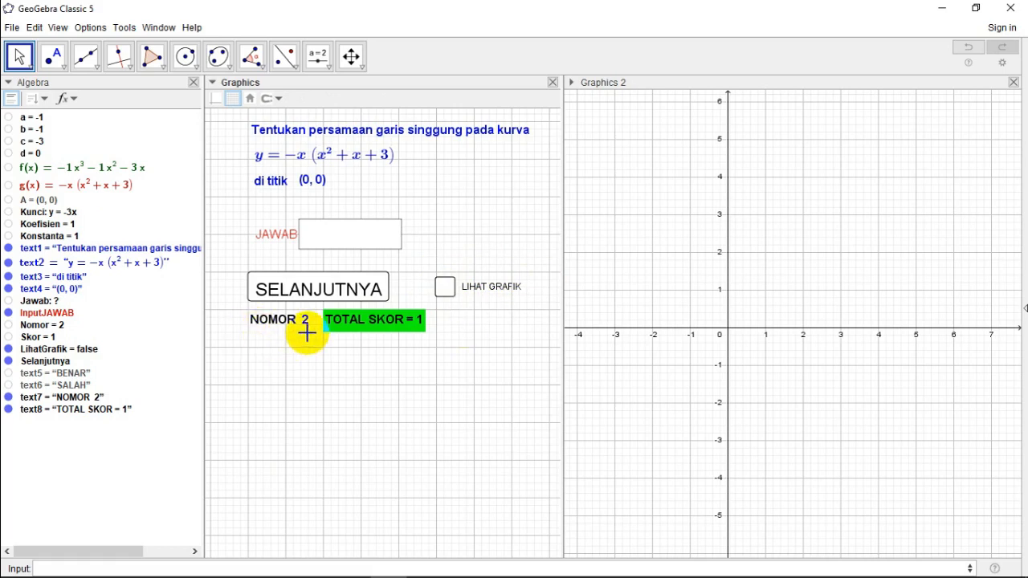
left_click(294, 290)
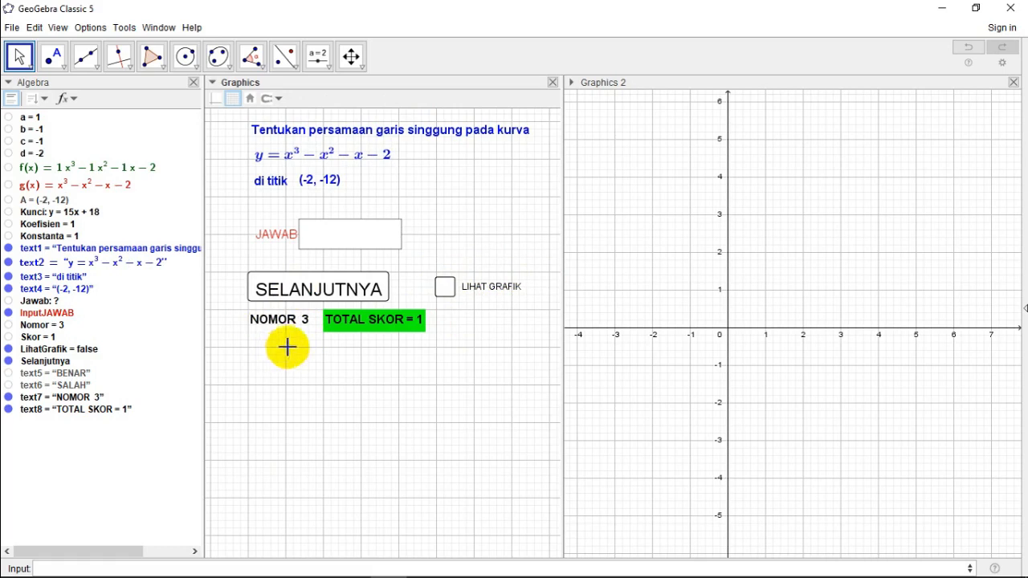
left_click(297, 289)
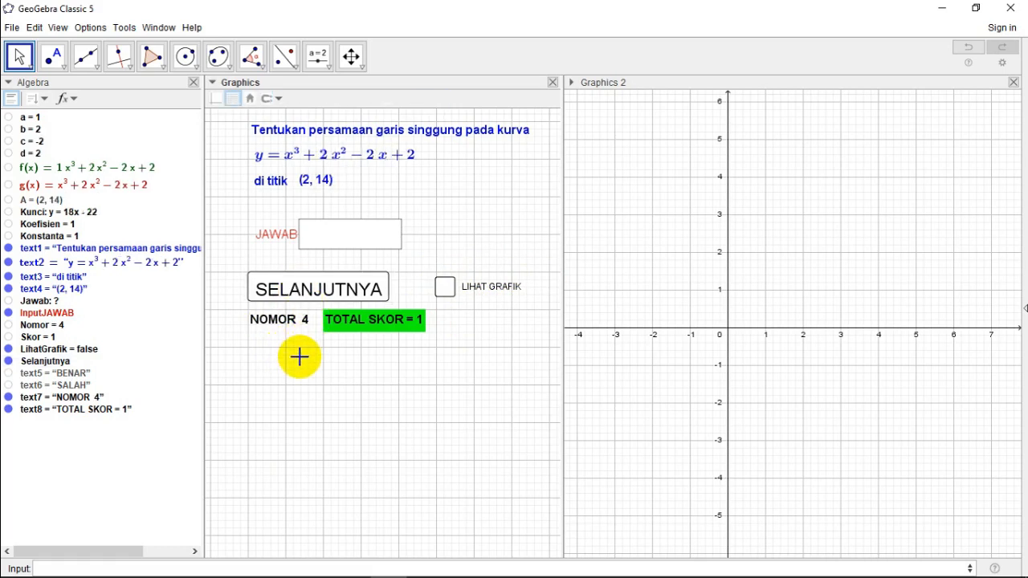
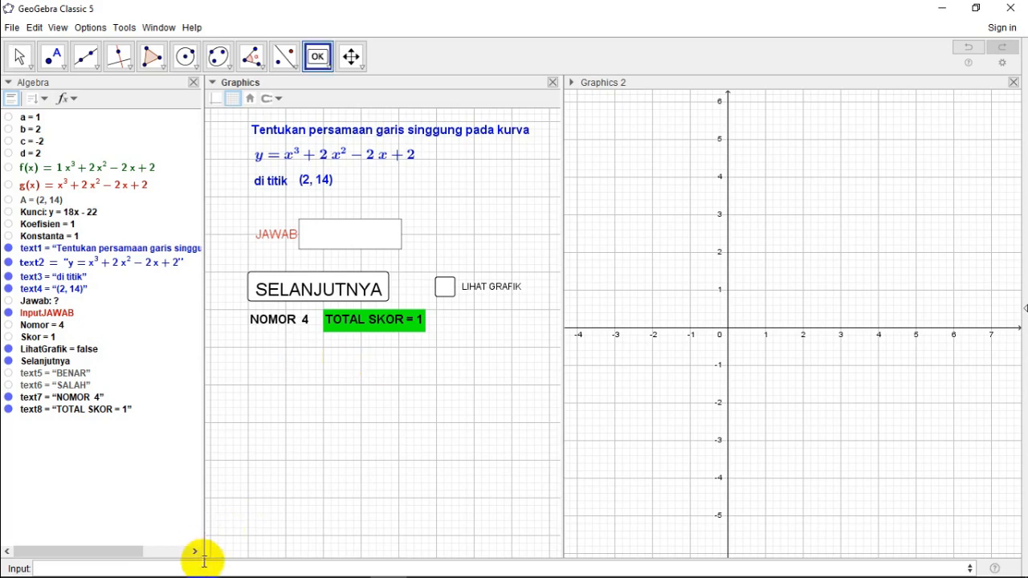
Step: Create a number with the value 1 and rename it TampilSkor
left_click(200, 568)
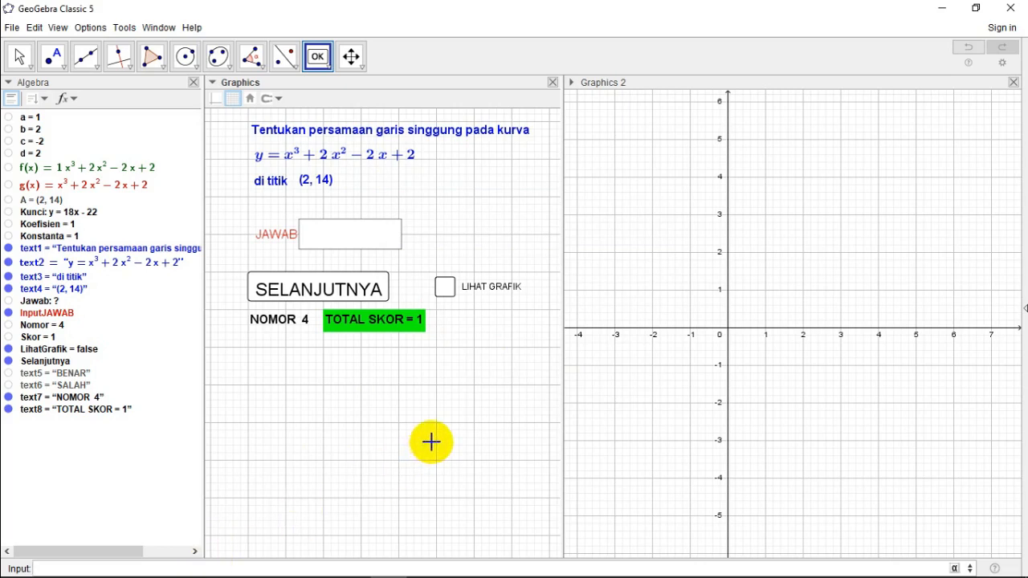
type("1")
key("Return")
right_click(14, 424)
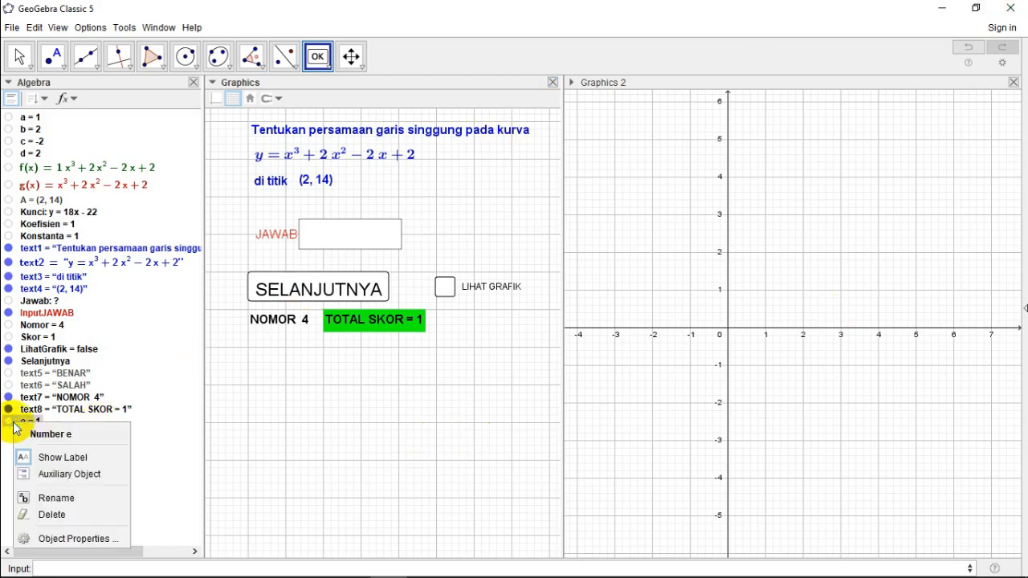
left_click(53, 498)
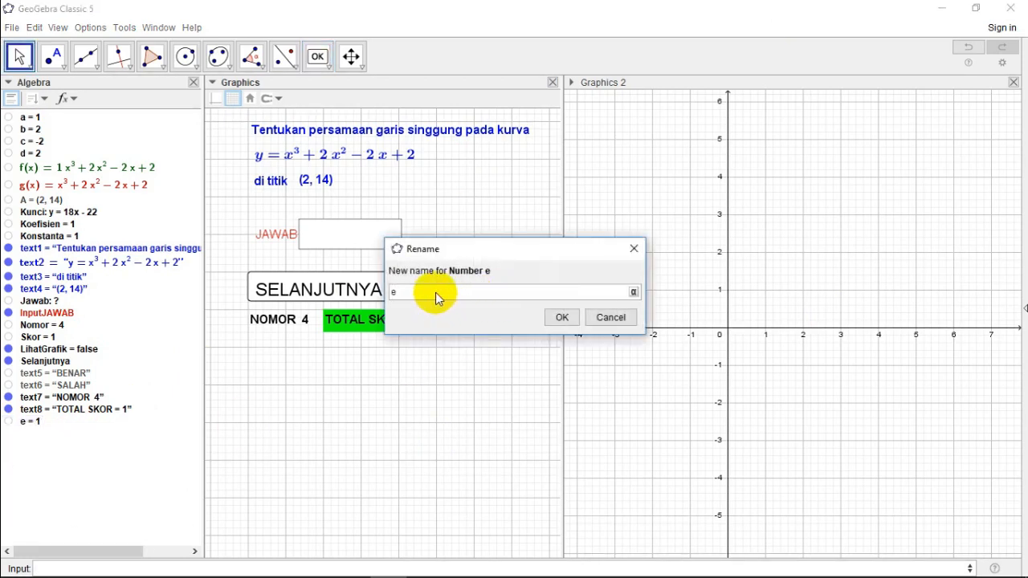
key("BackSpace")
type("TampilSkor")
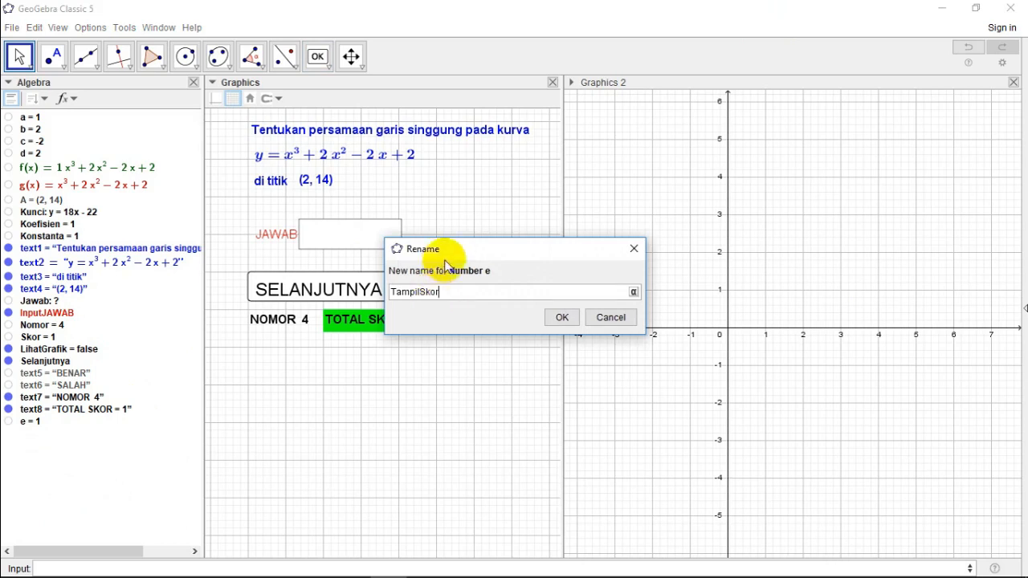
left_click(557, 319)
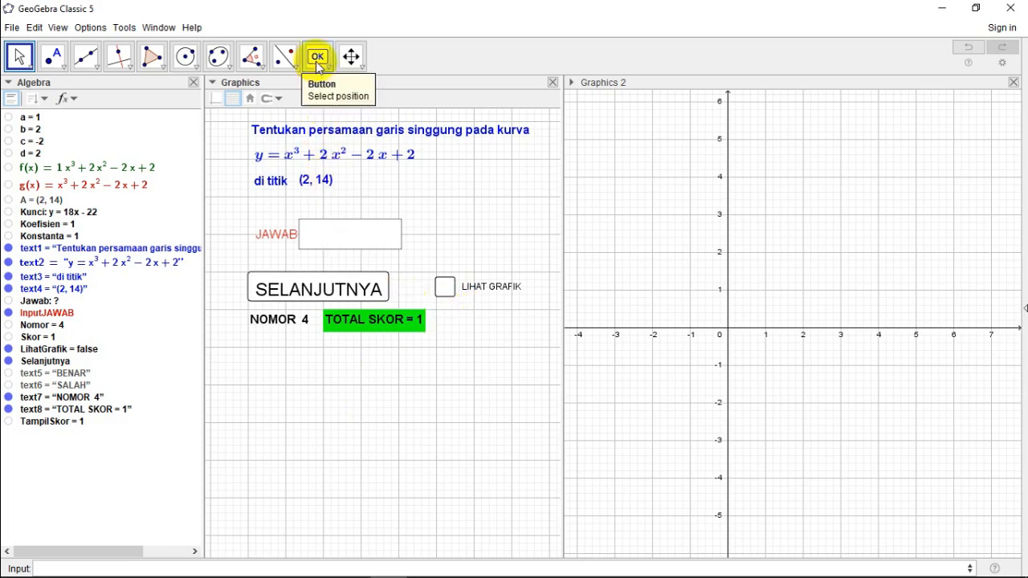
Step: Place a new button beside the TOTAL SKOR text, below LIHAT GRAFIK, with the caption LIHAT SKOR
left_click(317, 63)
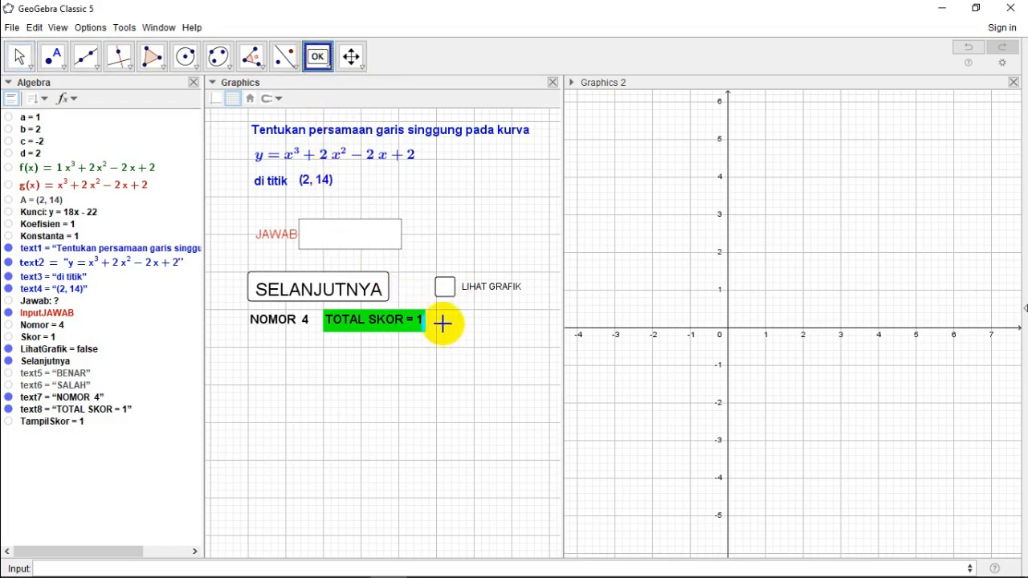
left_click(443, 322)
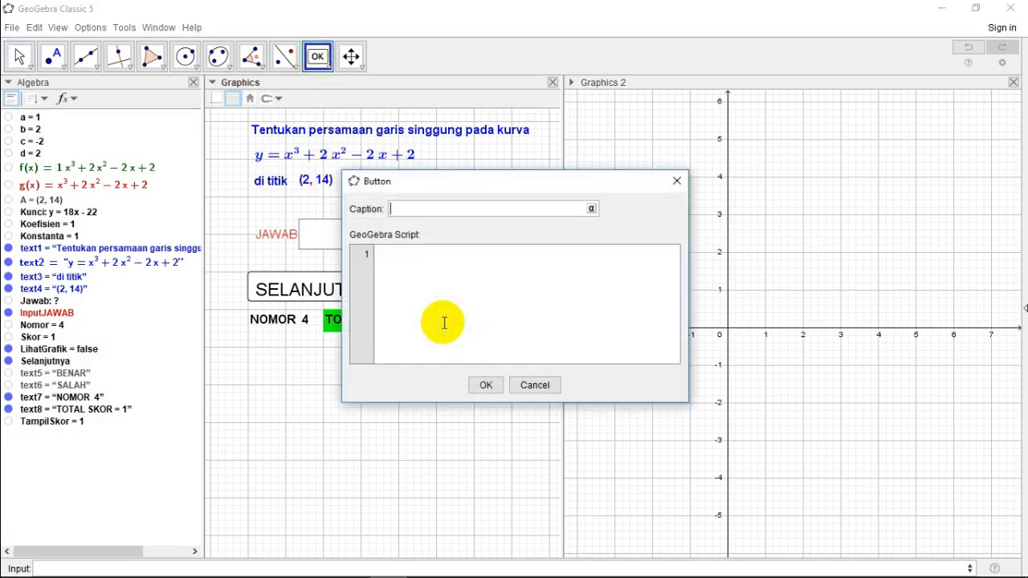
type("lihat")
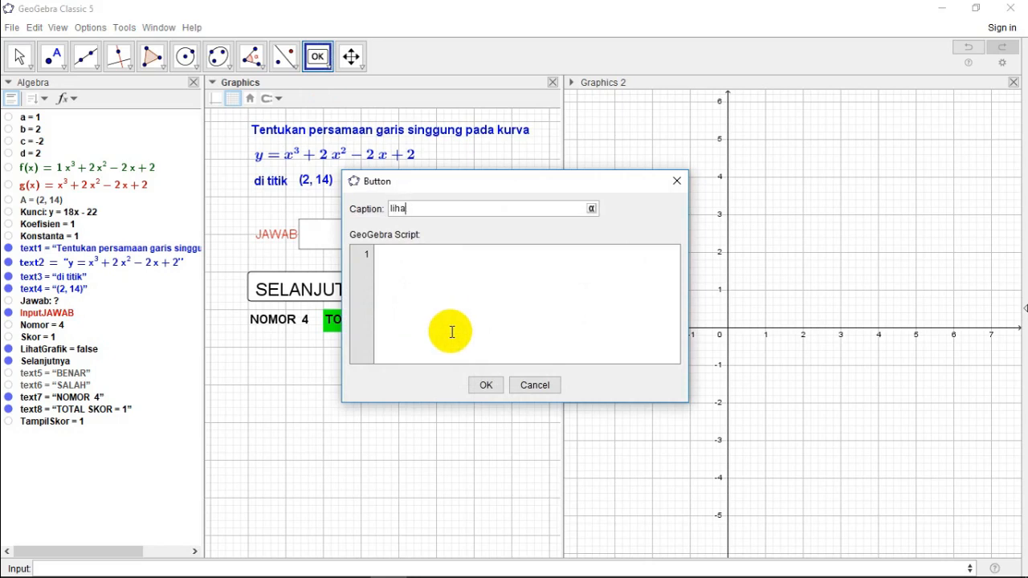
key("BackSpace")
key("BackSpace")
key("BackSpace")
key("BackSpace")
type("LIHAT SKOR")
Step: Start the LIHAT SKOR button's GeoGebra script with the correct-answer branch If(Jawab==Kunci,SetValue(Skor,Skor+10)
left_click(385, 253)
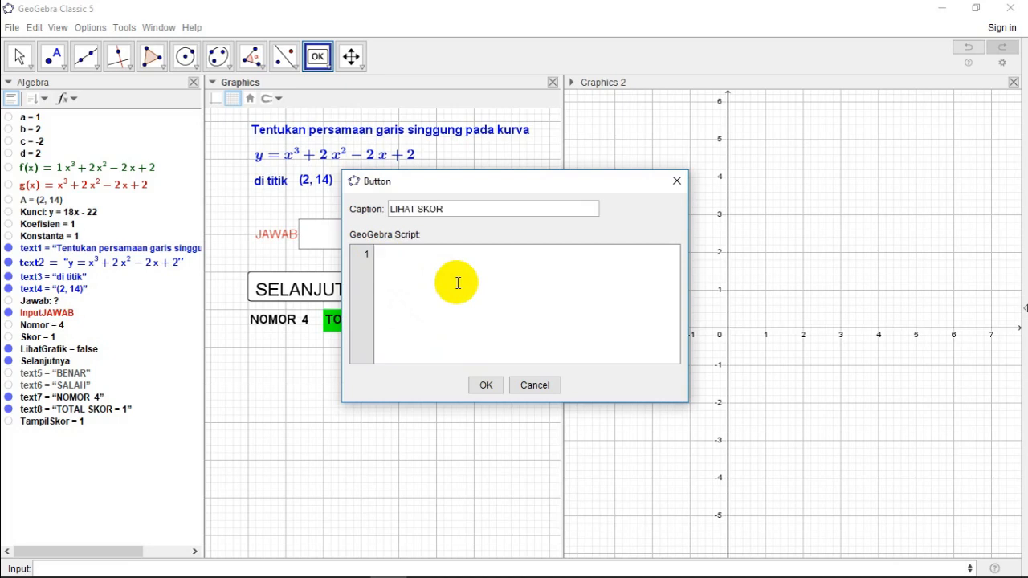
type("If(Jawab==Ku")
type("nci,SetVal")
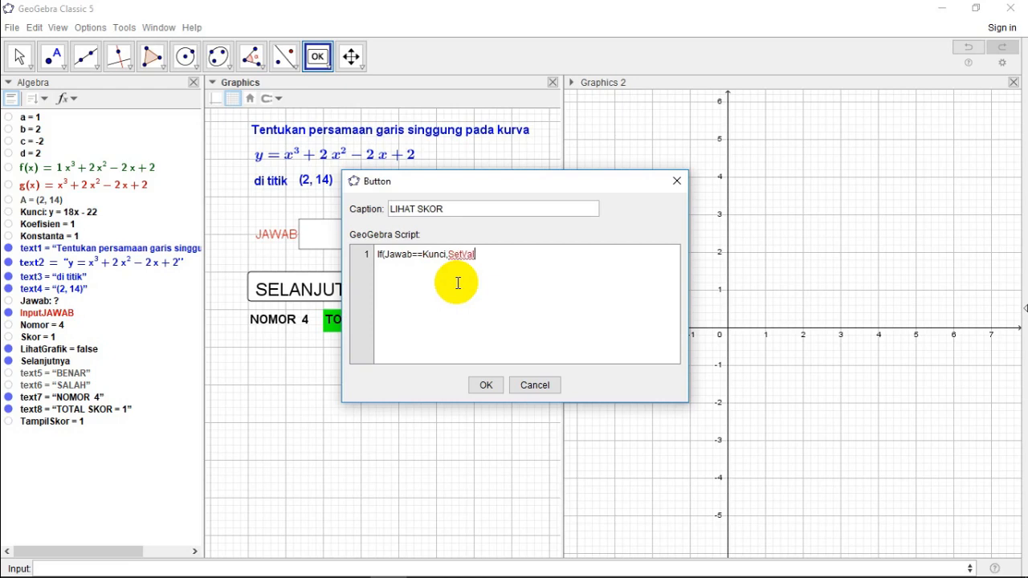
type("ue(Skor,Sko")
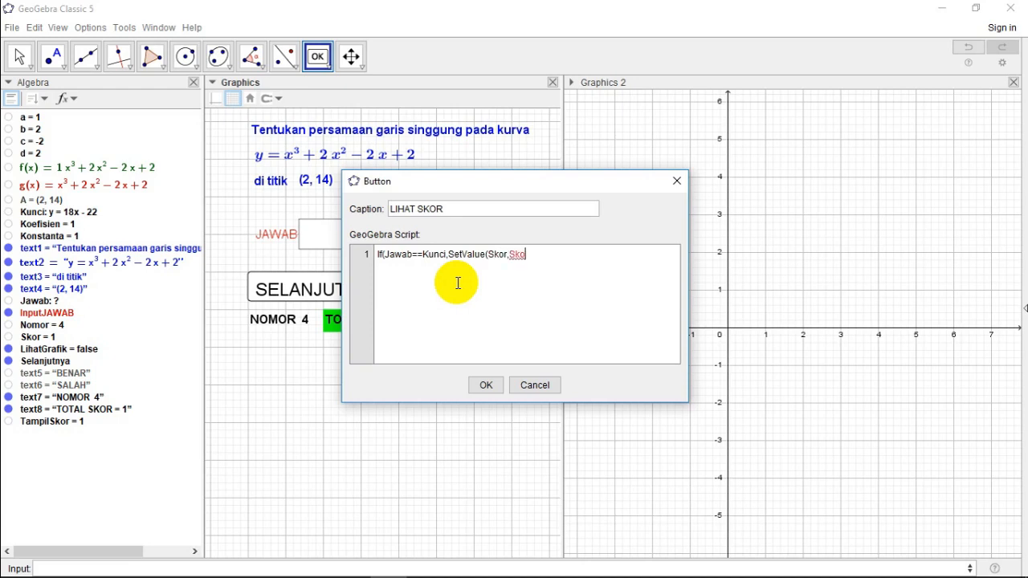
type("r+10),SetValue")
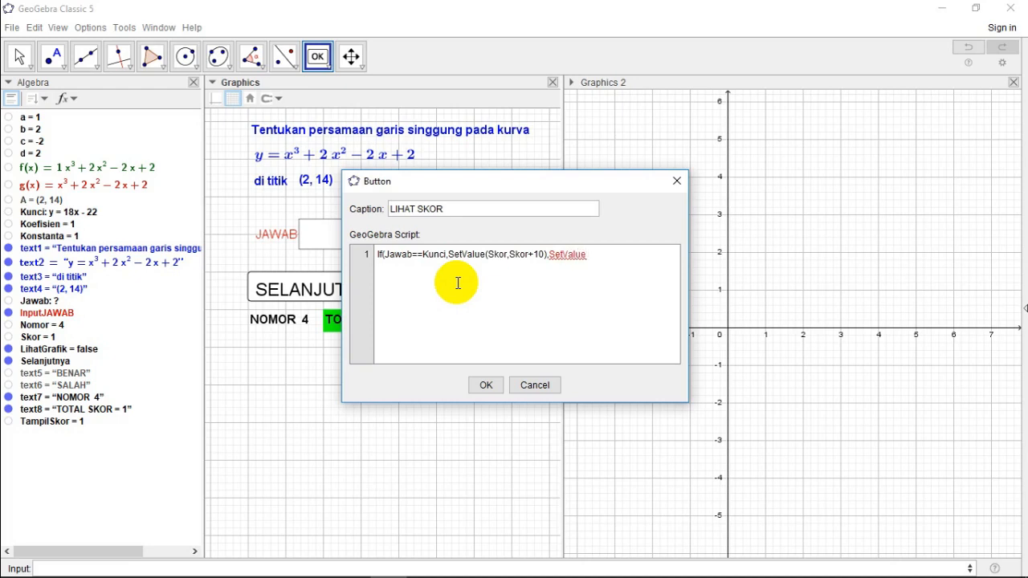
type("(")
type("Skor,")
type("Skor,Sko")
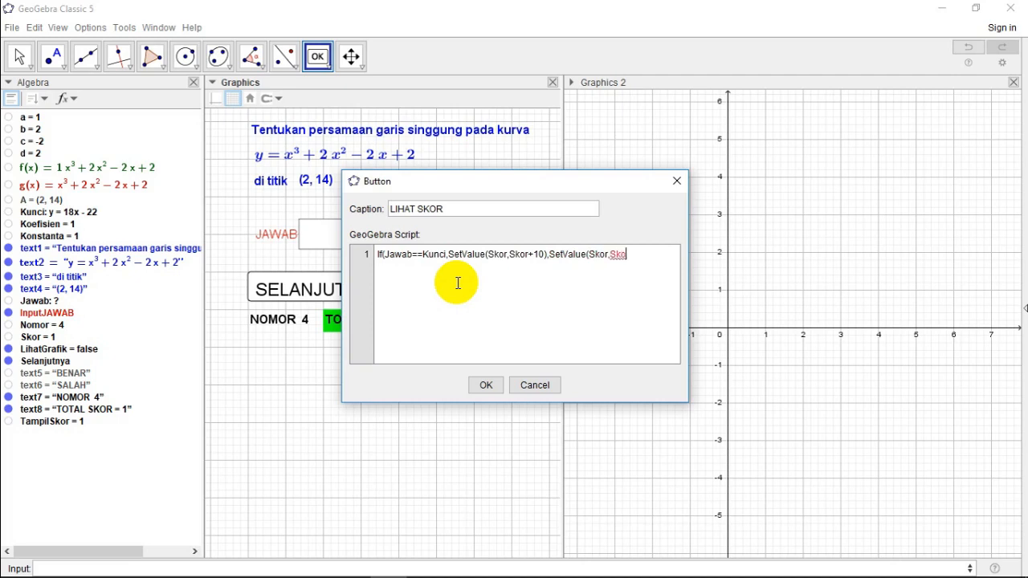
type("+0))")
Step: Add SetValue(TampilSkor,1) as the second line of the script and create the LIHAT SKOR button
key("Return")
type("SetValue")
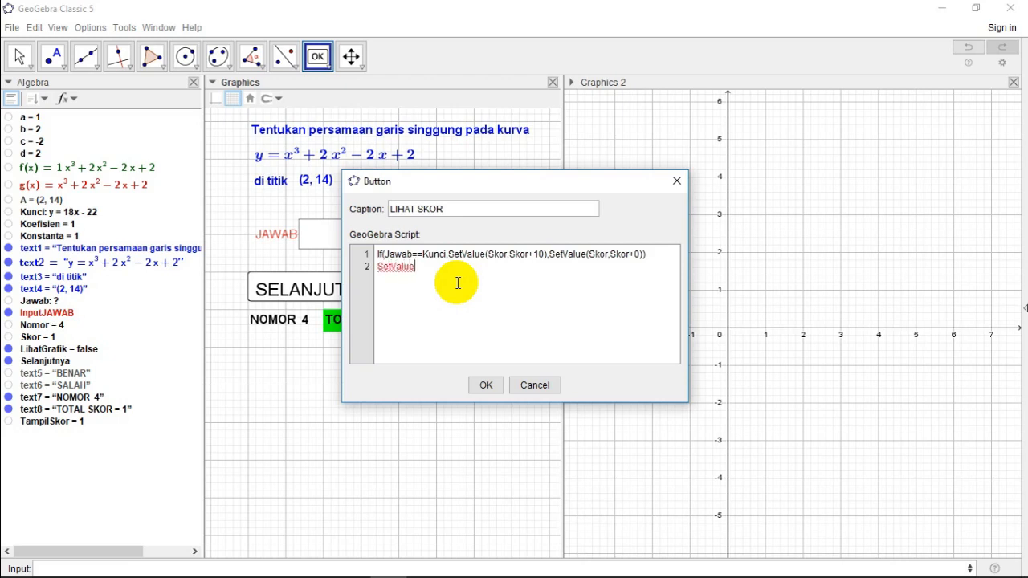
type("(")
type("Tamp")
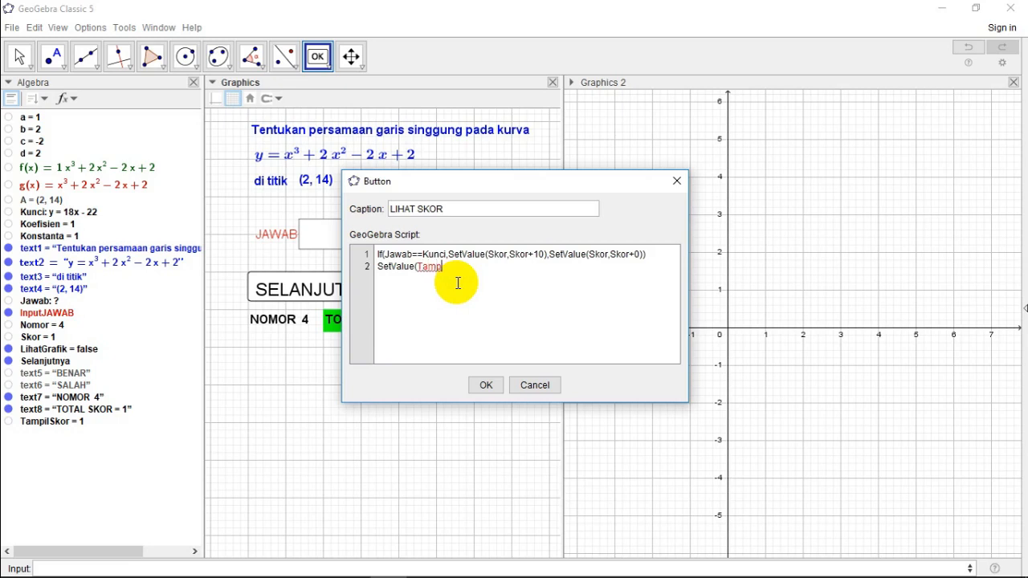
type("ilSkor,1")
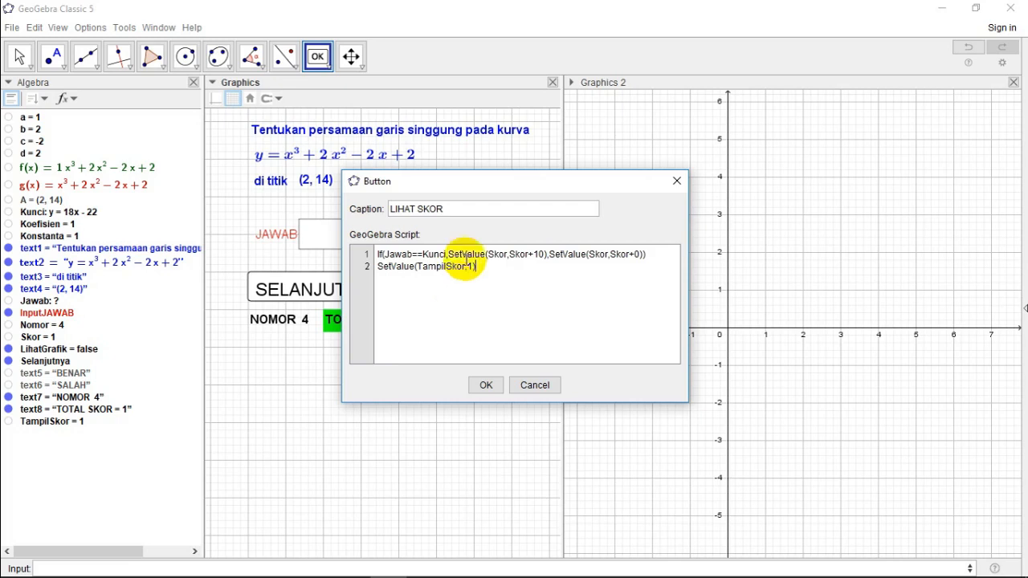
left_click(486, 384)
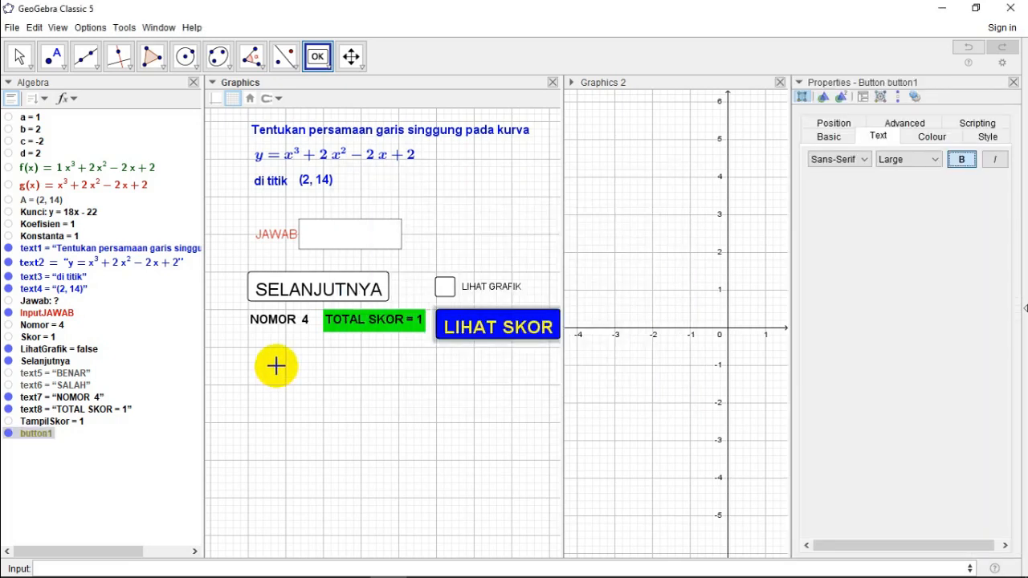
Step: Stack the LIHAT GRAFIK check box, the LIHAT SKOR button and the TOTAL SKOR text in one aligned column beside SELANJUTNYA
key("Escape")
left_click_drag(358, 327, 476, 340)
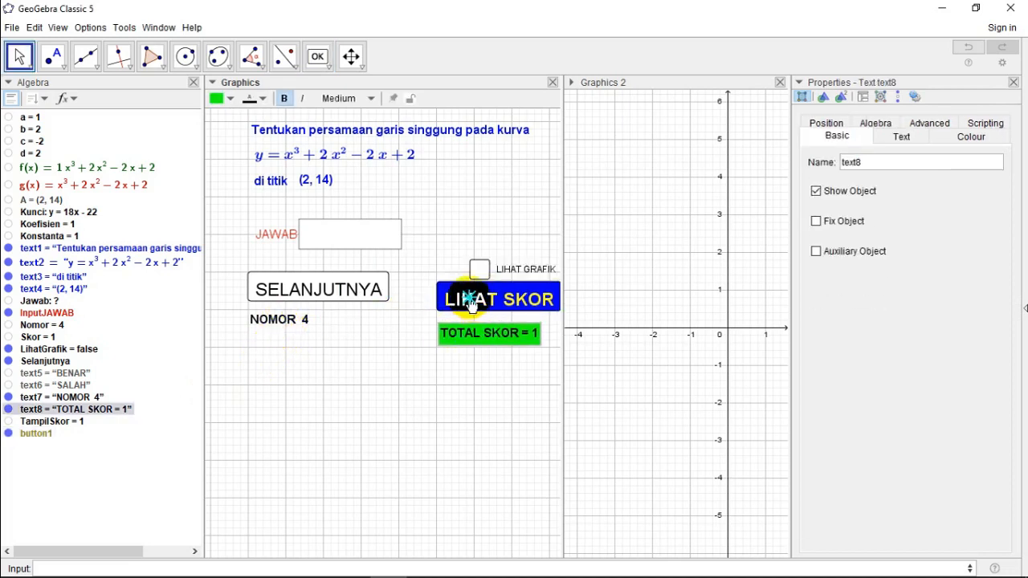
left_click_drag(472, 304, 472, 313)
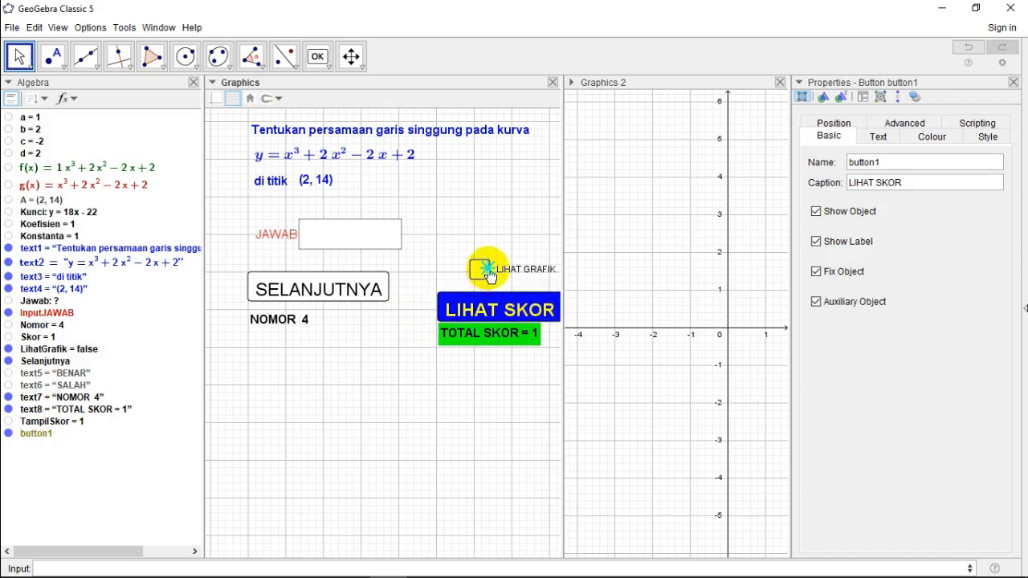
left_click_drag(486, 275, 457, 285)
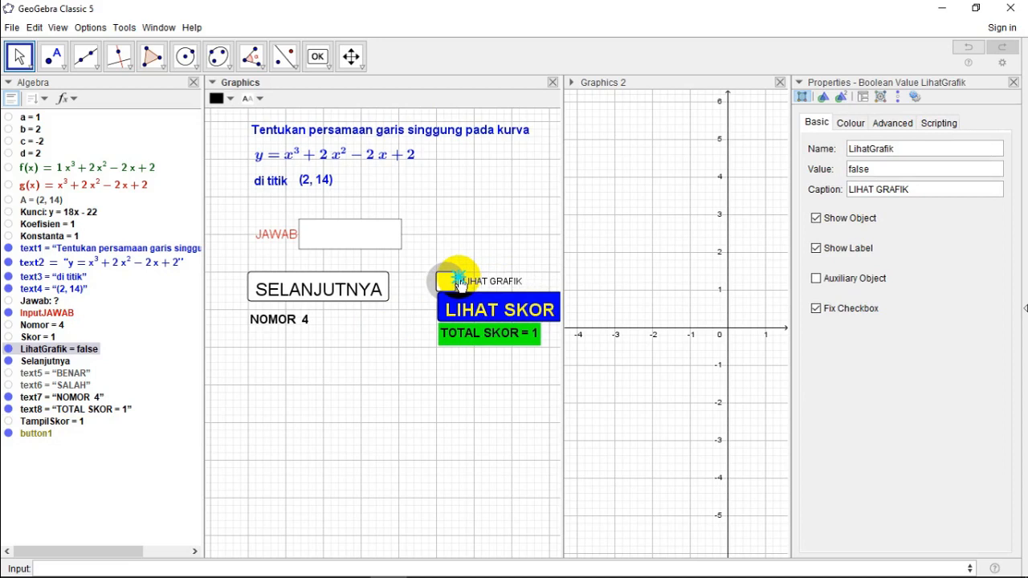
left_click_drag(447, 343, 449, 342)
left_click(454, 312)
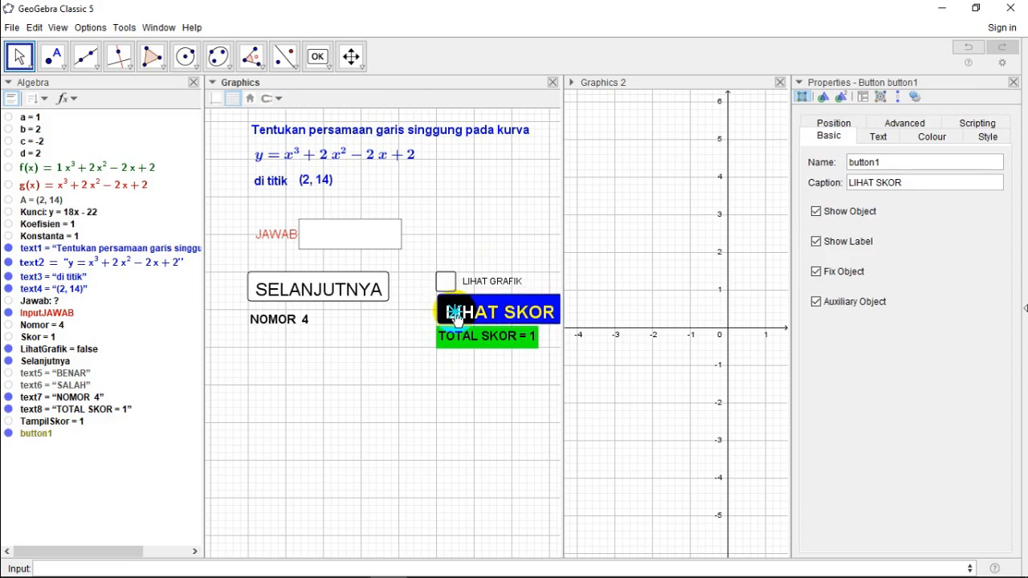
right_click(272, 320)
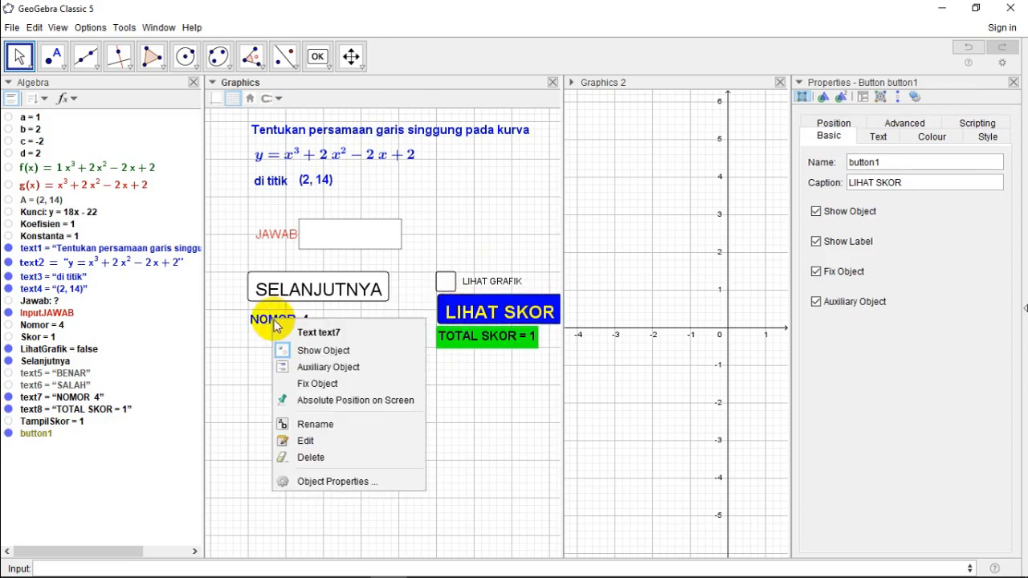
left_click(270, 327)
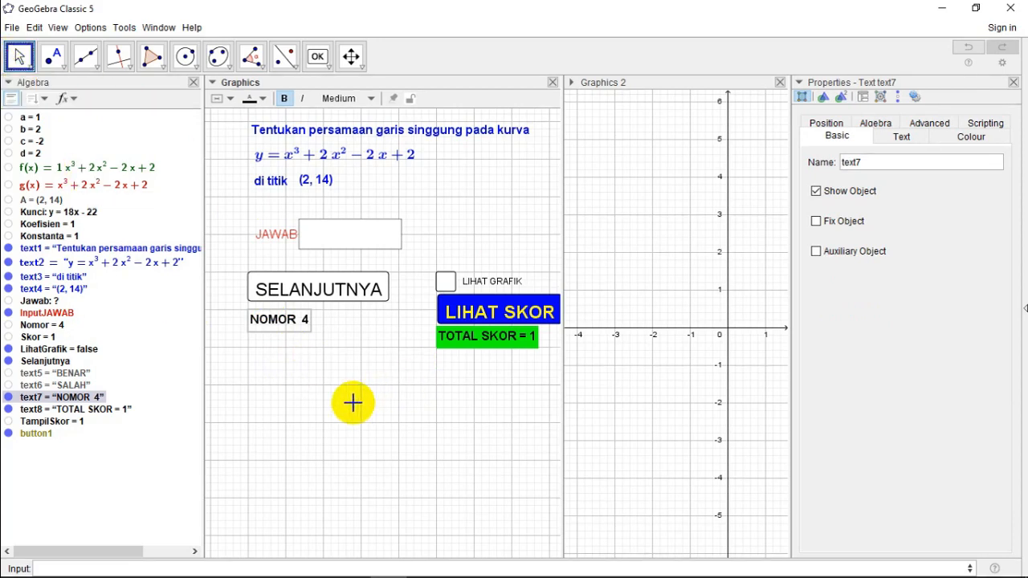
Step: Rename button1 as LihatSkor
right_click(33, 435)
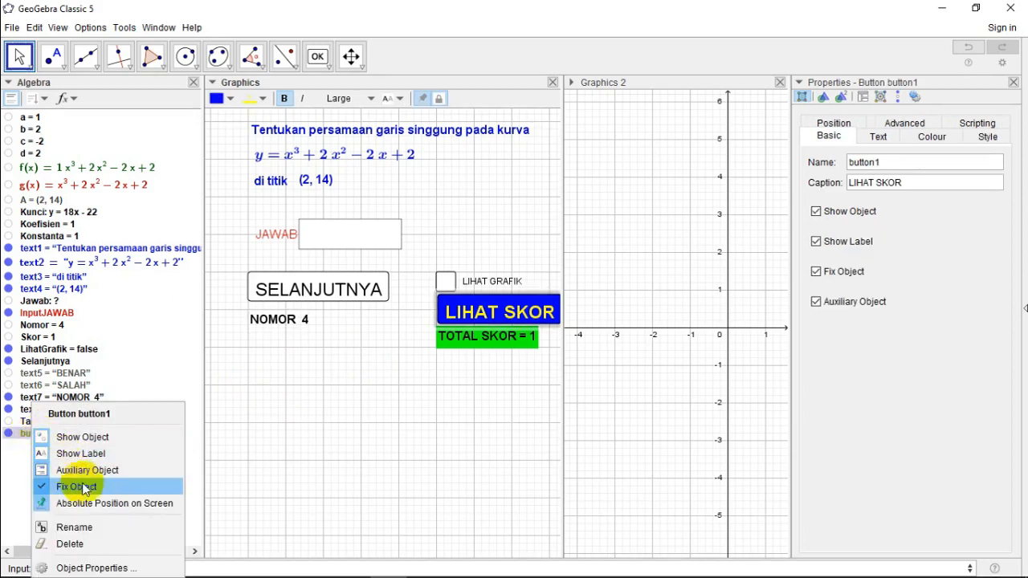
left_click(88, 525)
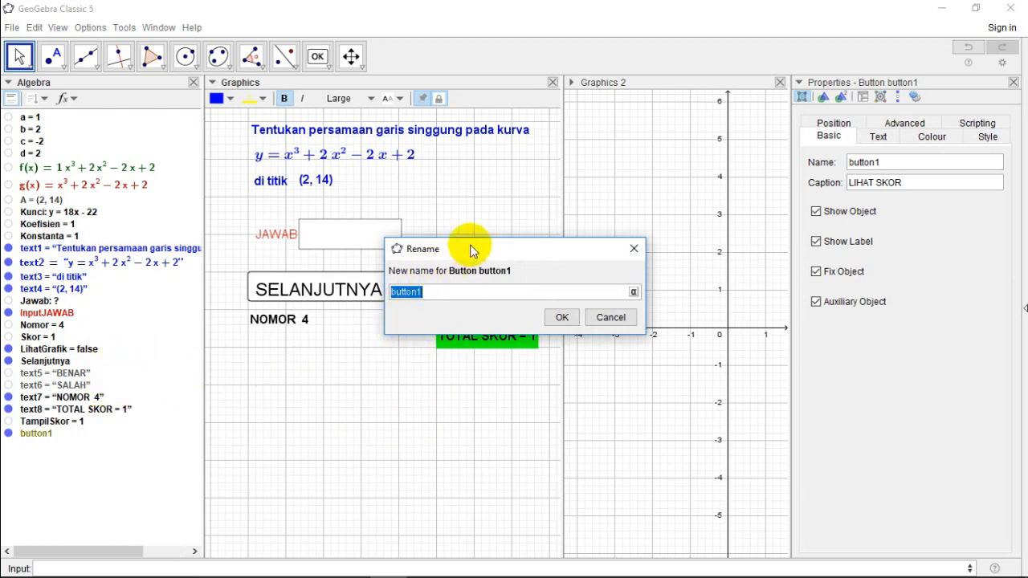
left_click_drag(471, 248, 408, 393)
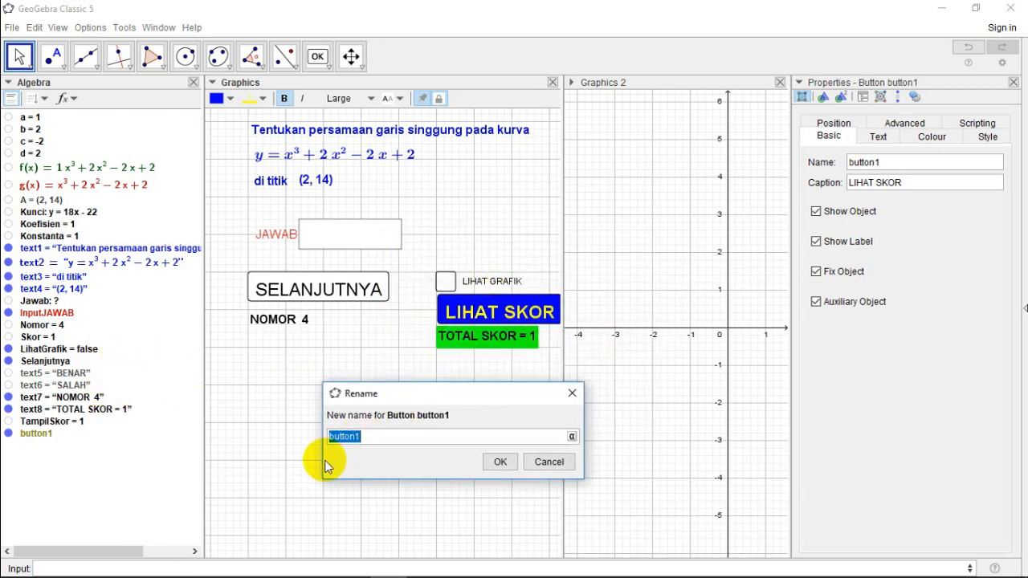
type("LihatSkor")
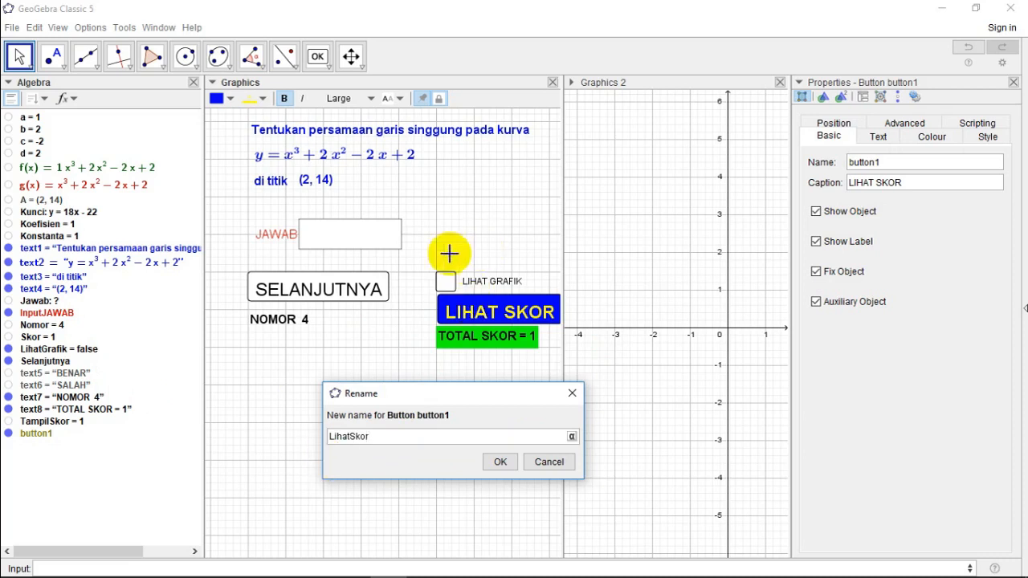
left_click(496, 463)
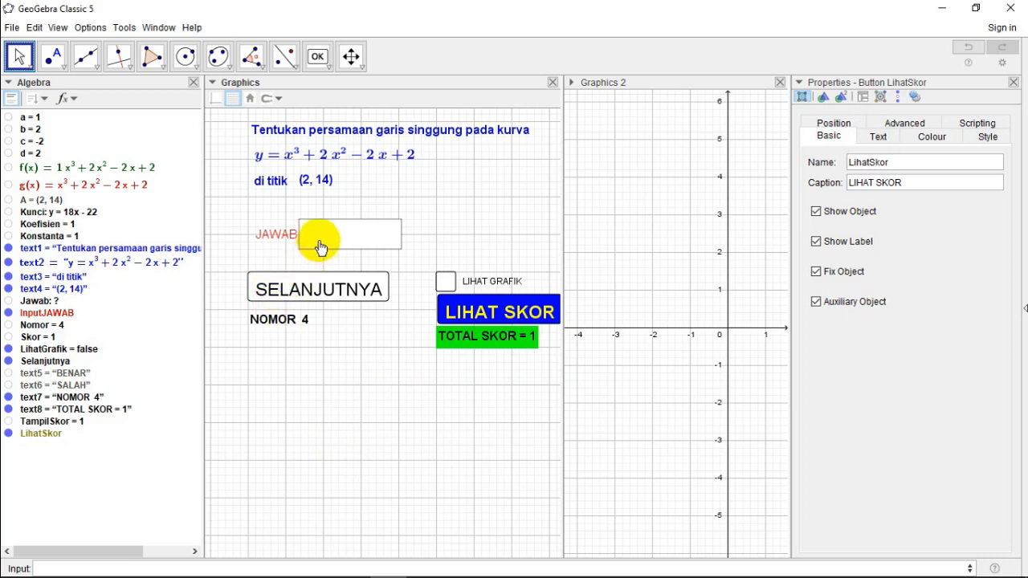
Step: Close the object properties and advance the quiz to the next question with SELANJUTNYA
left_click(269, 291)
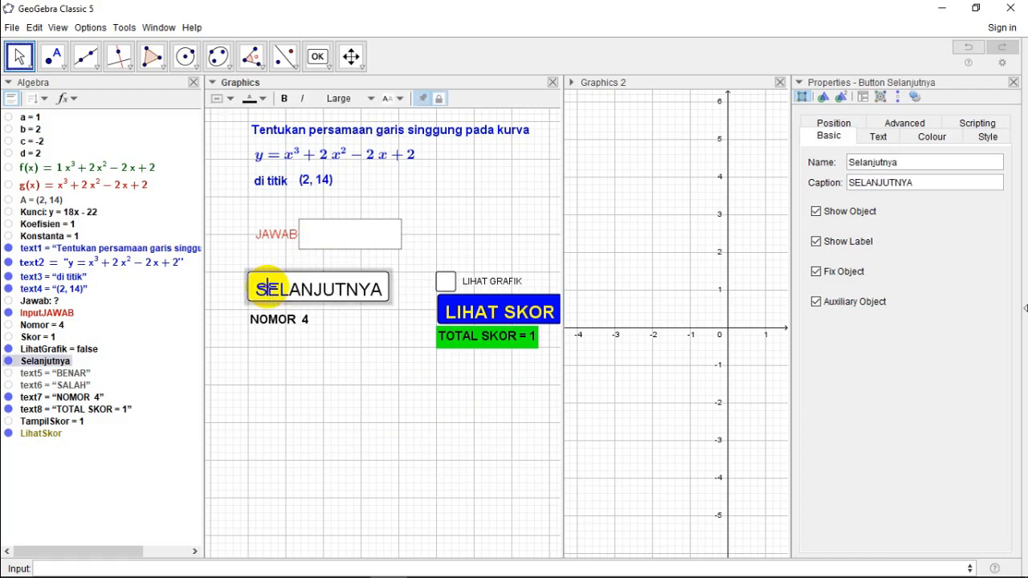
left_click(1014, 85)
left_click(270, 286)
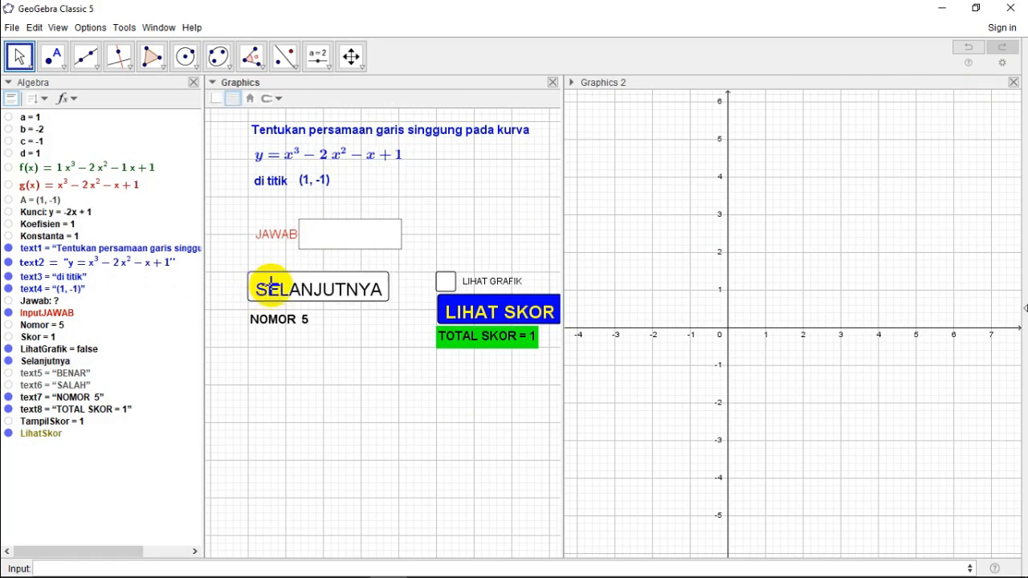
Step: Answer the question with y = -2x + 1, show the graph, and update the score with LIHAT SKOR
left_click(311, 241)
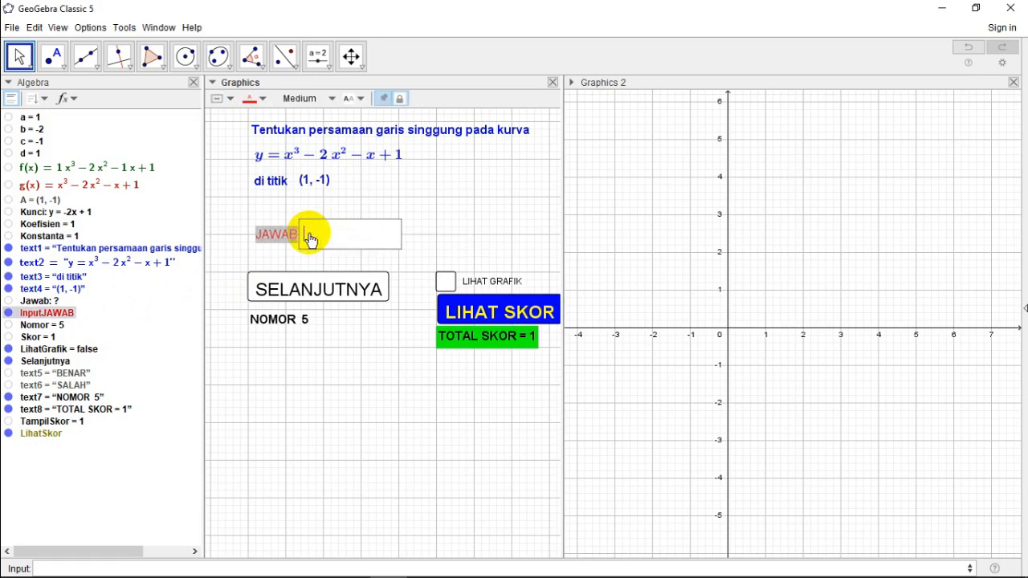
type("y = -")
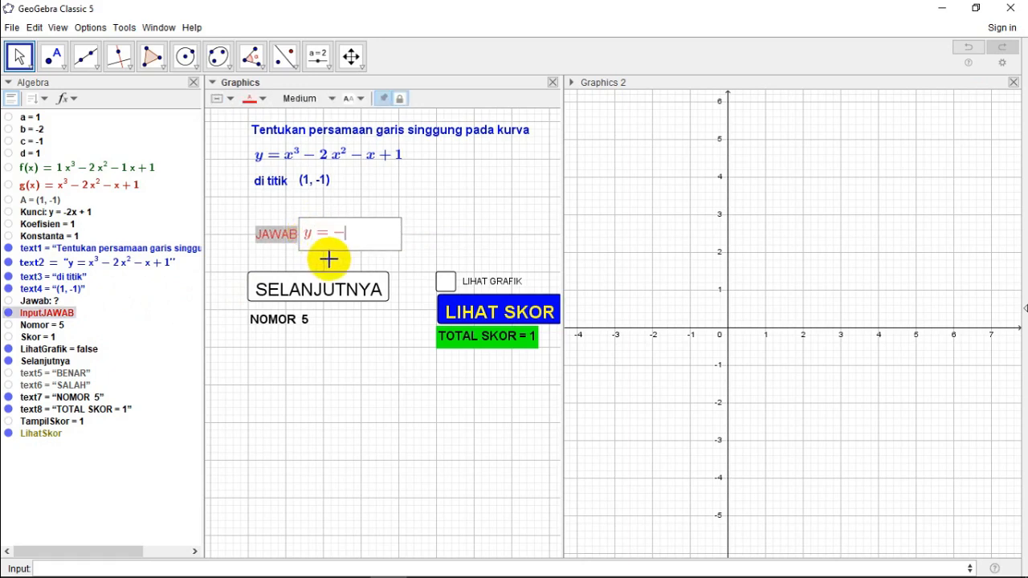
type("2x + ")
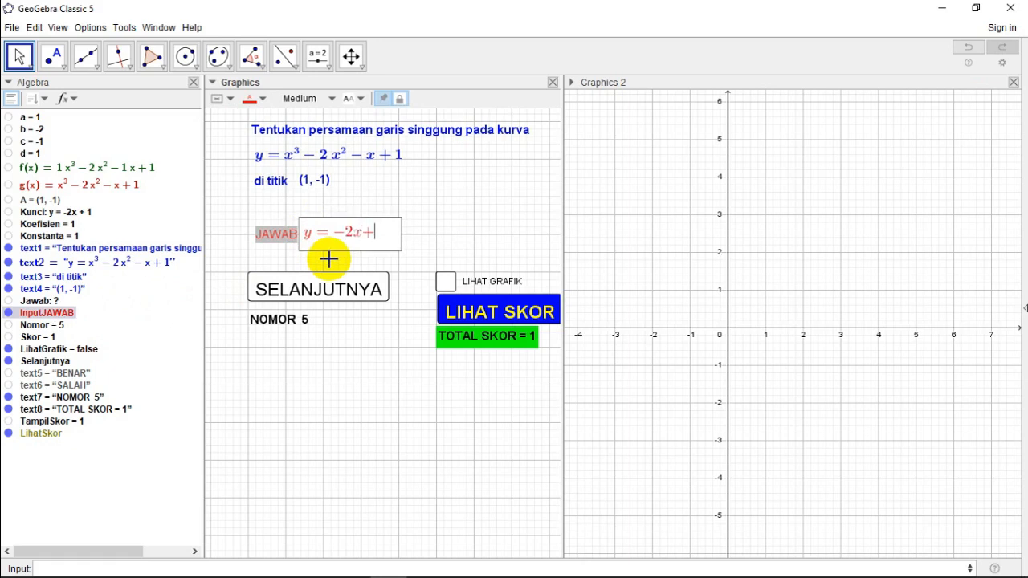
type("1")
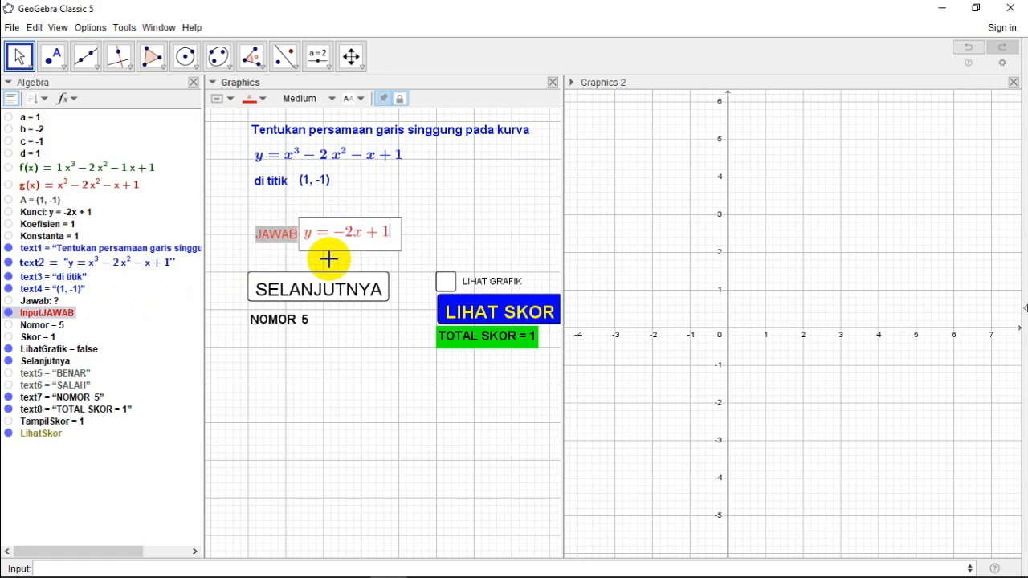
left_click(446, 282)
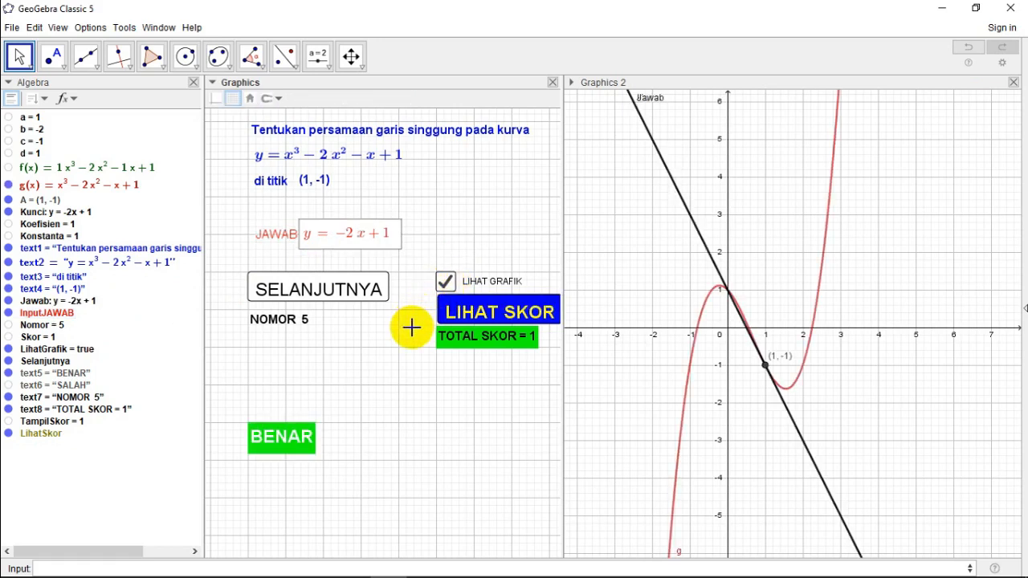
left_click(471, 316)
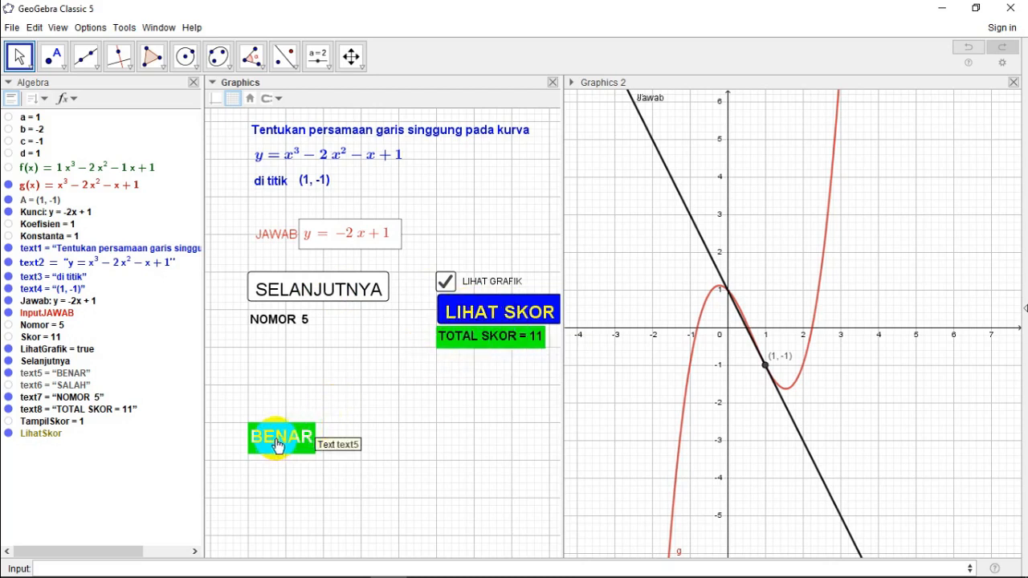
Step: Move the BENAR text directly below the NOMOR text and advance to a new question with SELANJUTNYA
left_click_drag(280, 441, 281, 351)
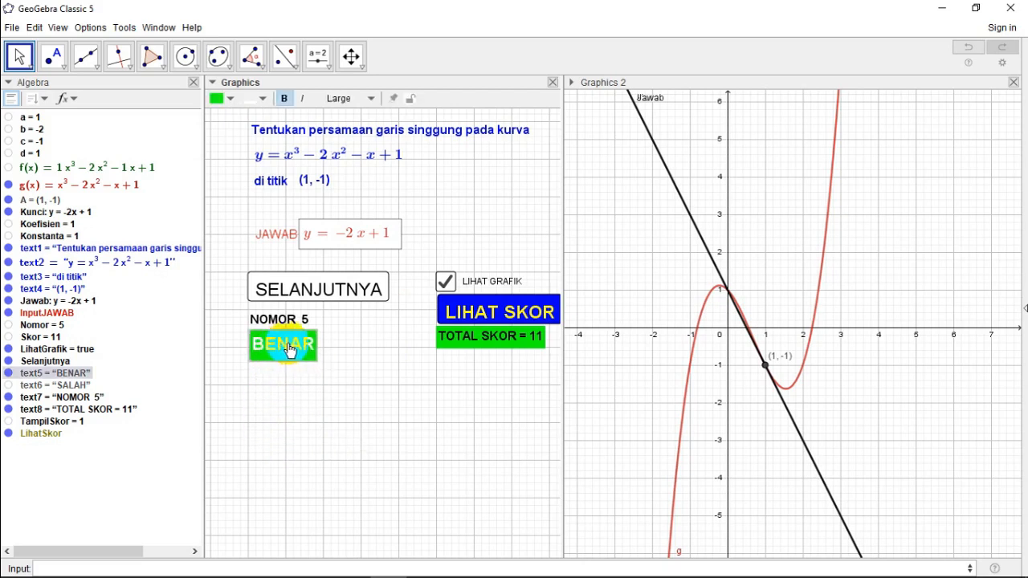
left_click(389, 238)
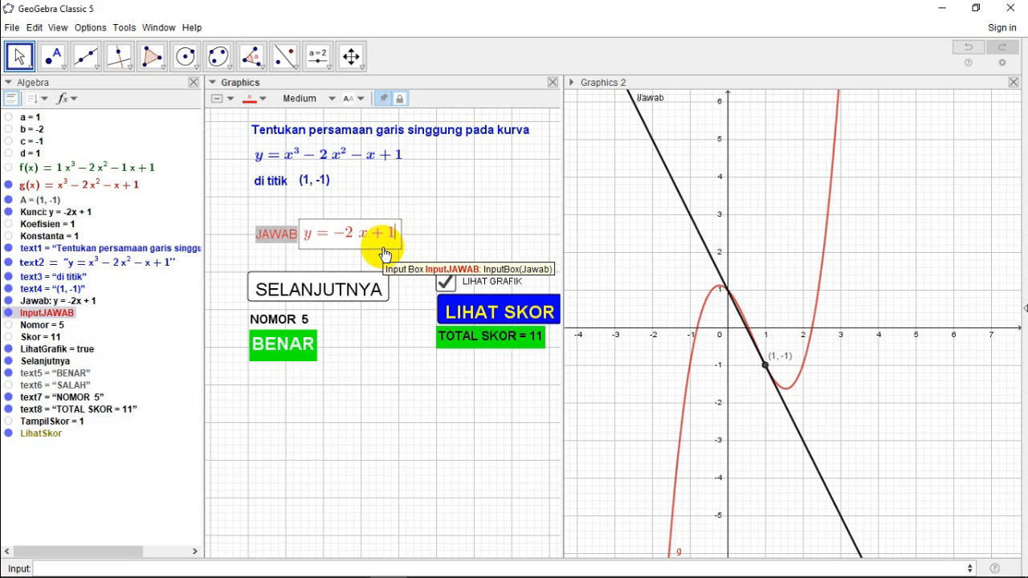
left_click(287, 289)
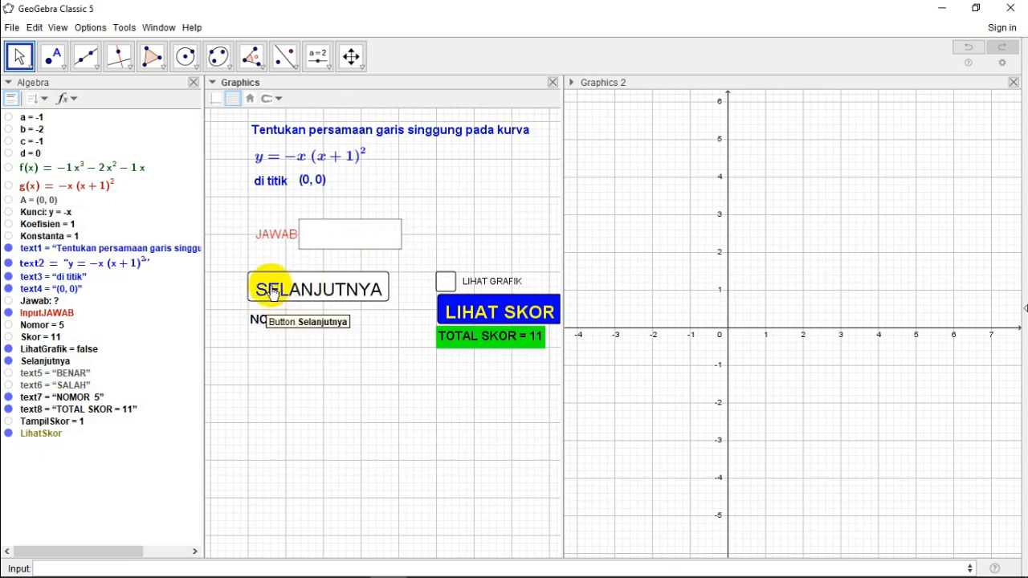
Step: Answer y = x with the graph shown, and move the SALAH text directly below the NOMOR text
left_click(327, 241)
type("y")
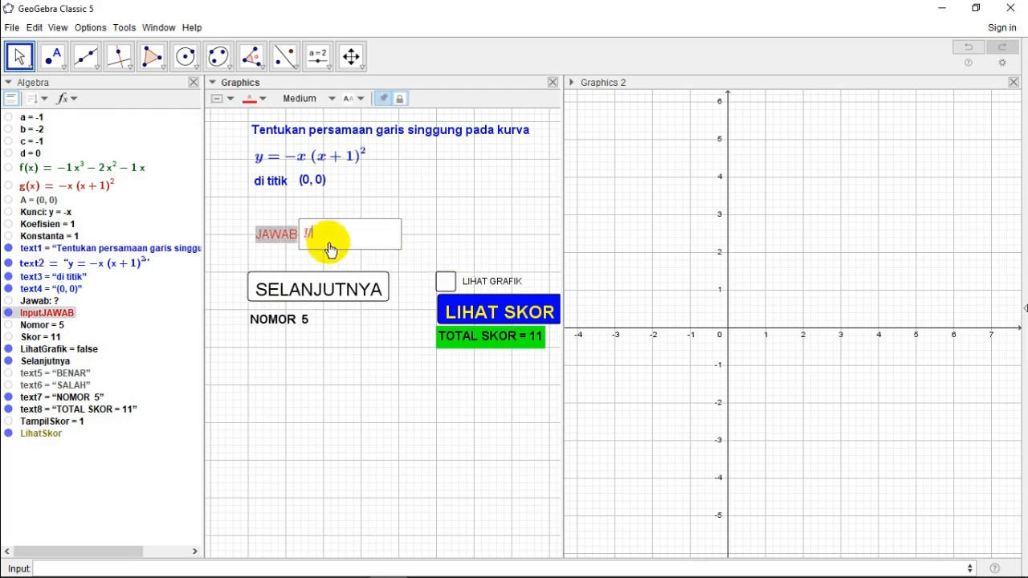
type(" = x")
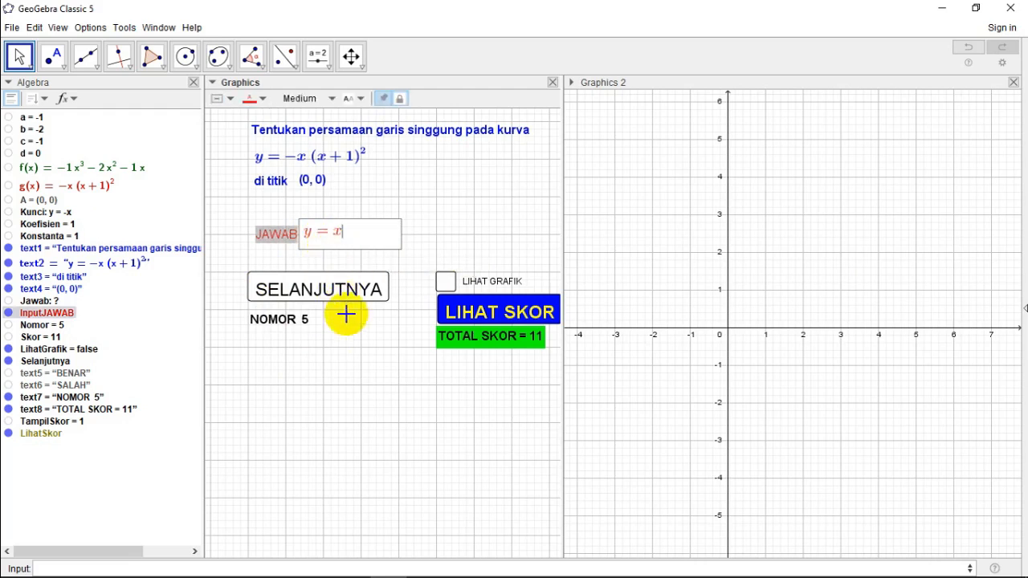
left_click(445, 281)
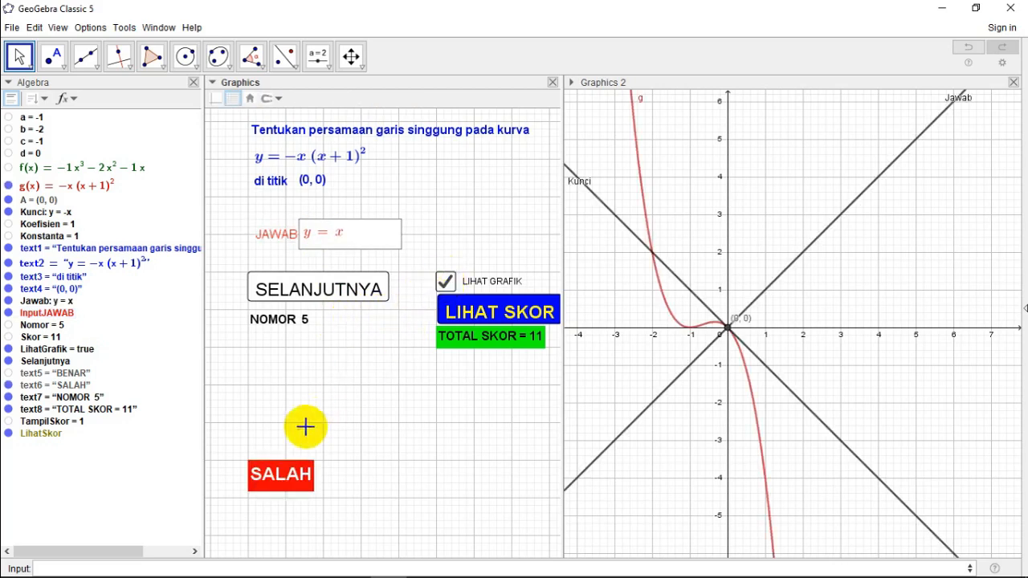
left_click(279, 474)
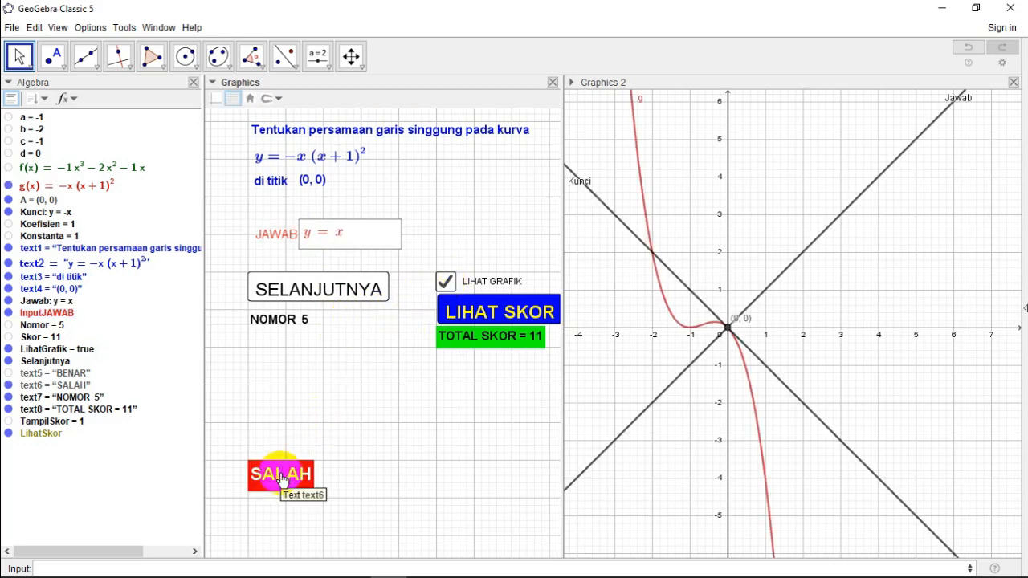
left_click_drag(281, 477, 279, 344)
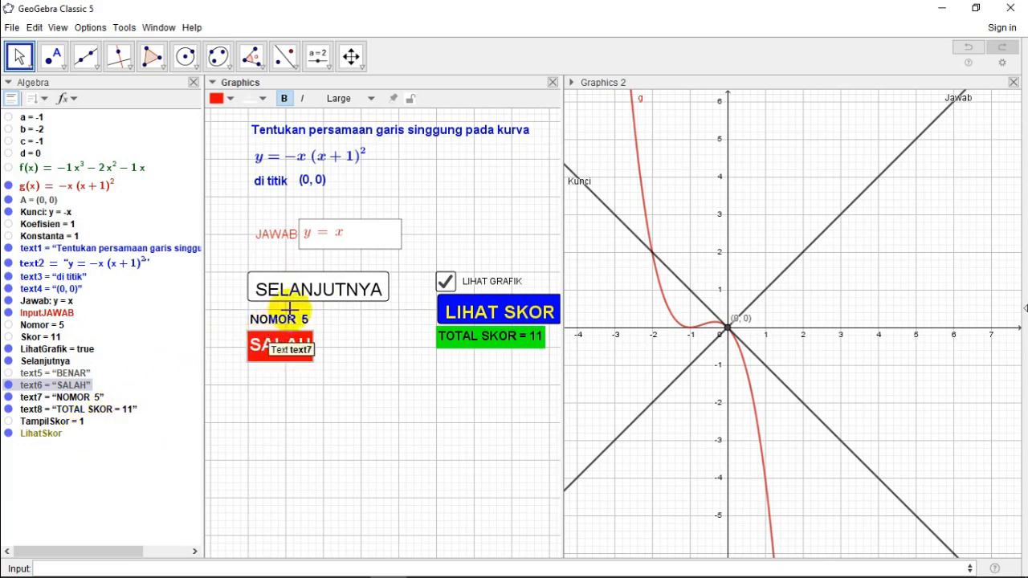
Step: Add SetValue(TampilSkor,0) as the fifth line of SELANJUTNYA's on-click script and advance to a new question
left_click(309, 296)
right_click(309, 295)
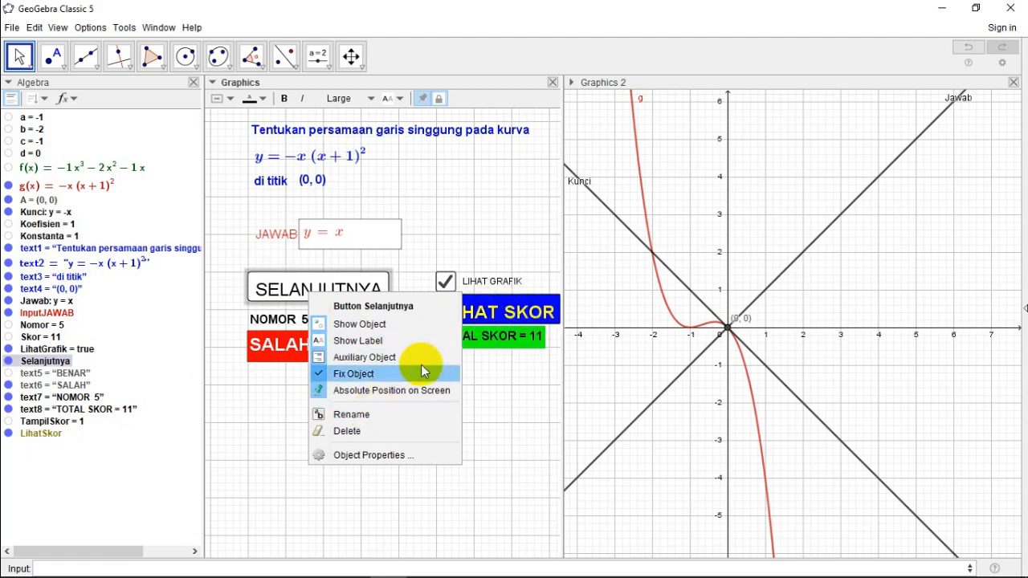
left_click(353, 455)
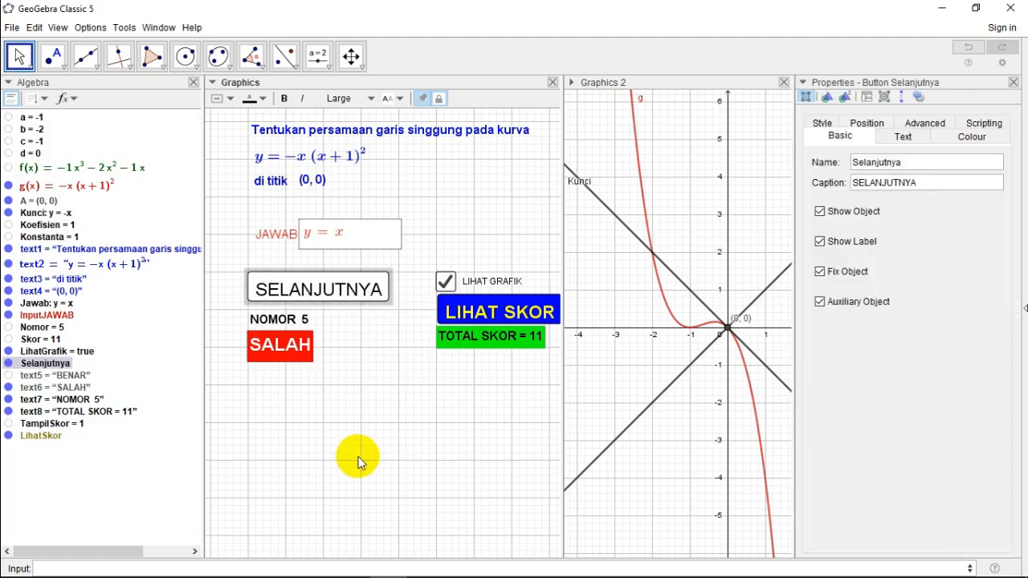
left_click(983, 125)
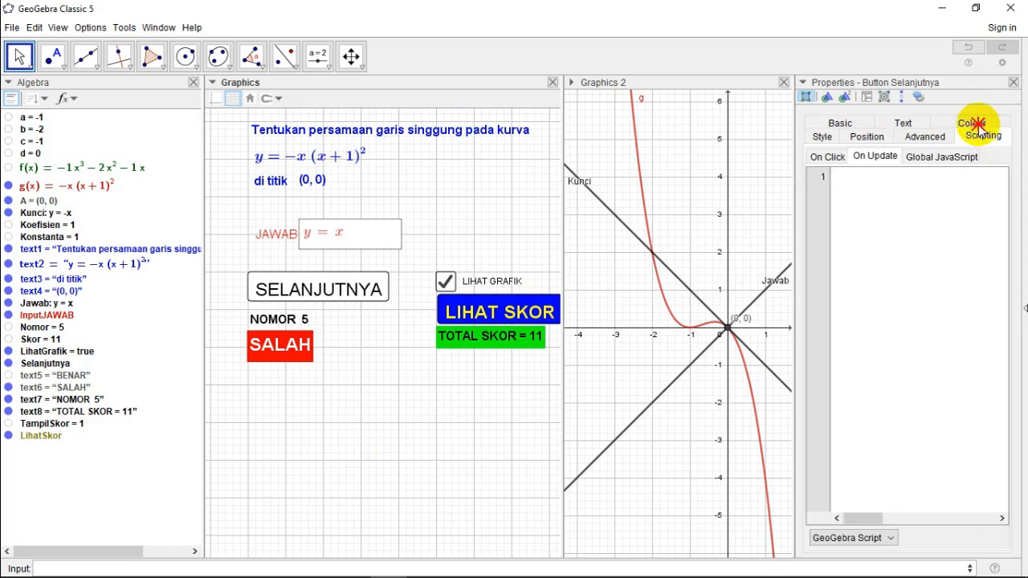
left_click(826, 157)
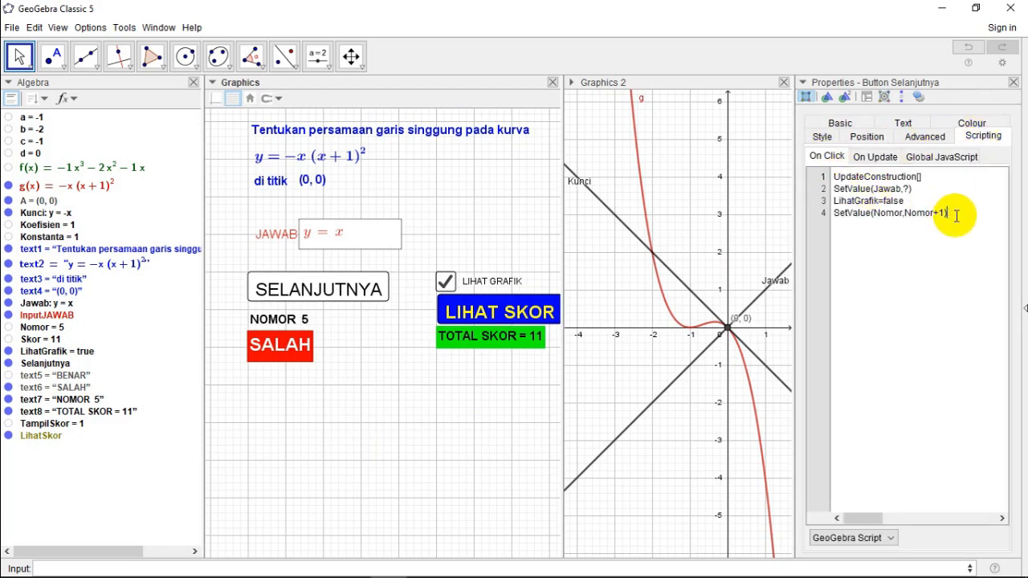
key("Return")
type("SetValue(")
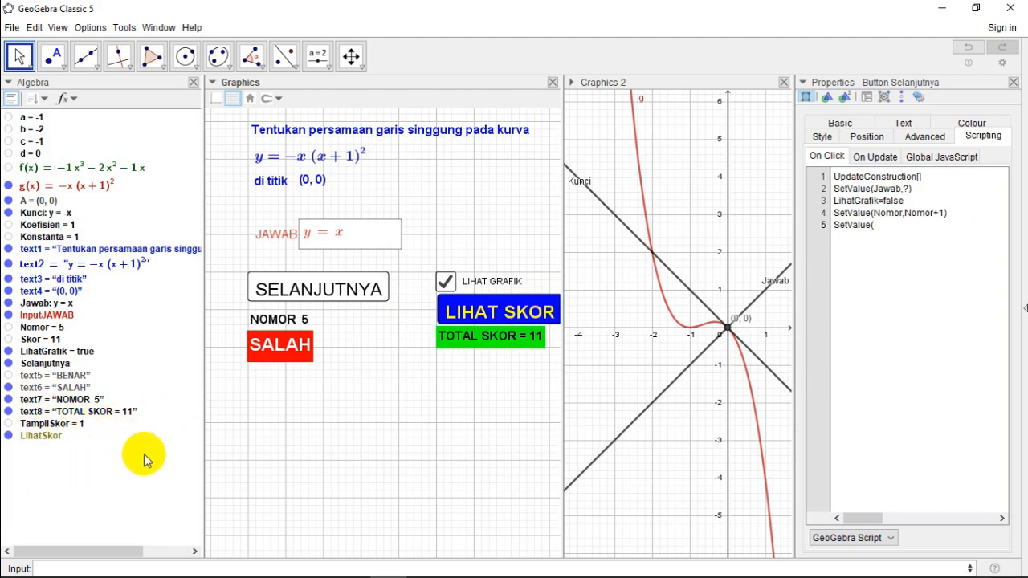
type("TampilSkor,0)")
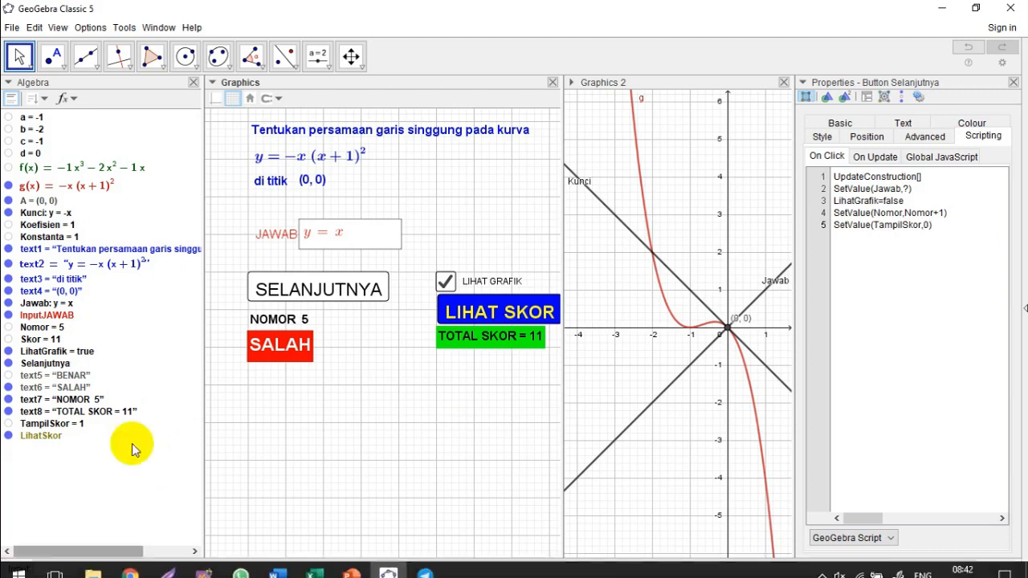
left_click(1012, 83)
left_click(318, 290)
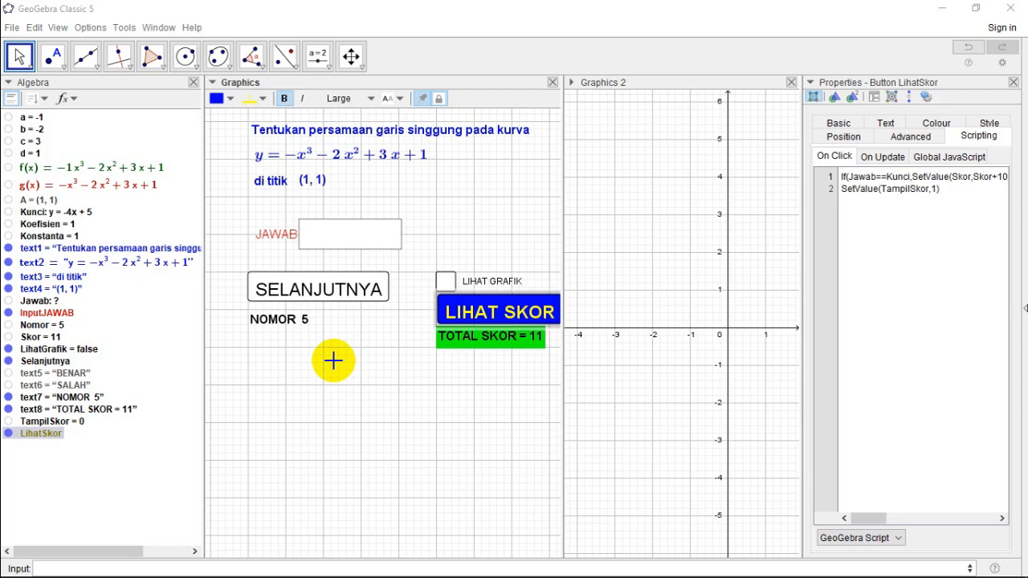
Step: Create a number with the value 1 and rename it StopSkor
left_click(111, 569)
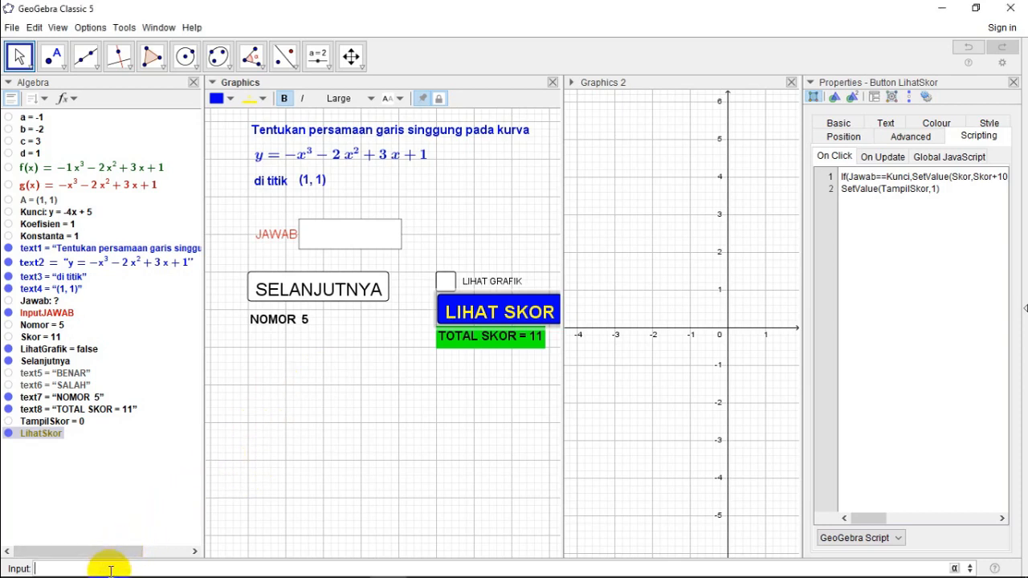
type("1")
key("Return")
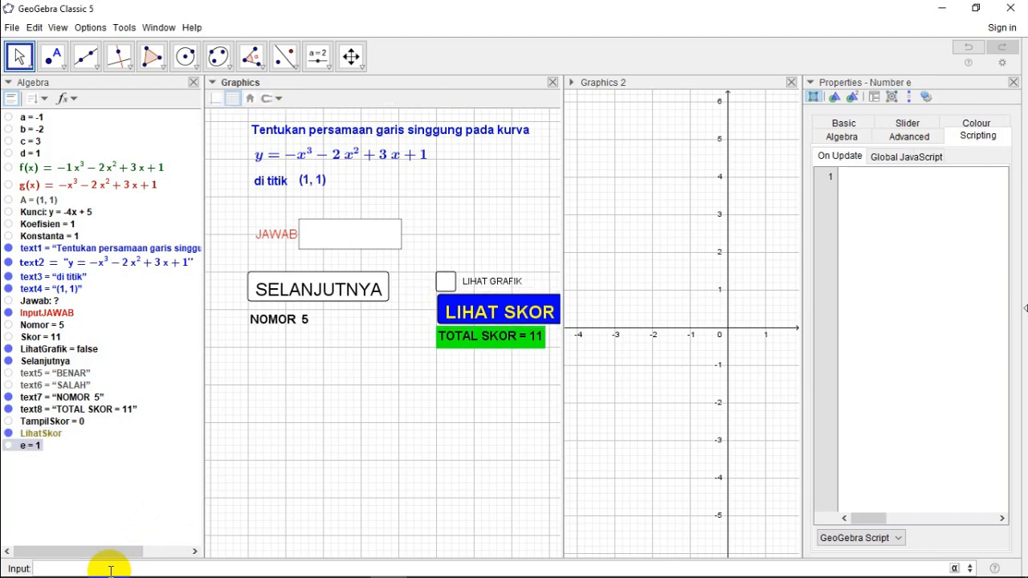
right_click(28, 445)
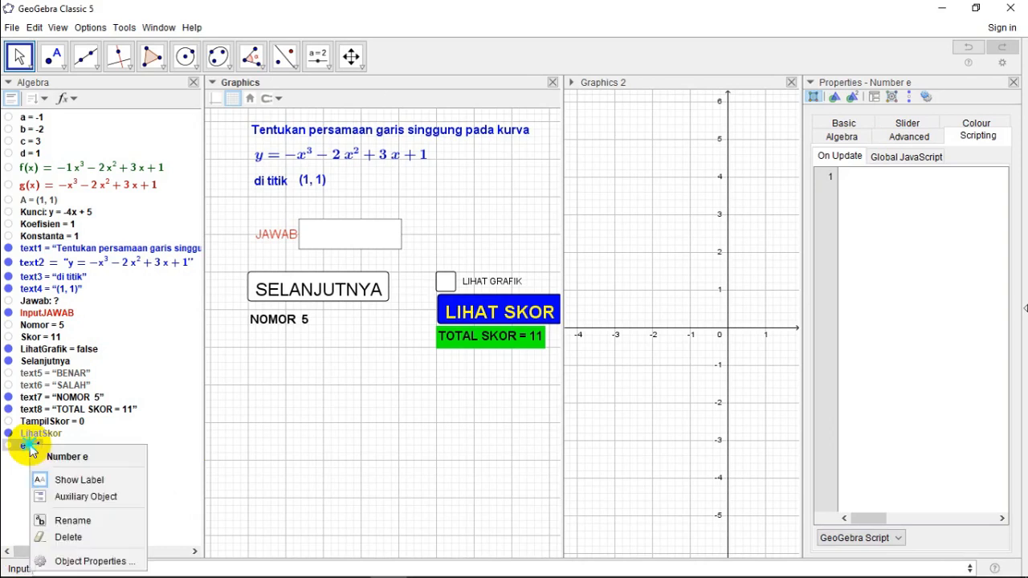
left_click(80, 522)
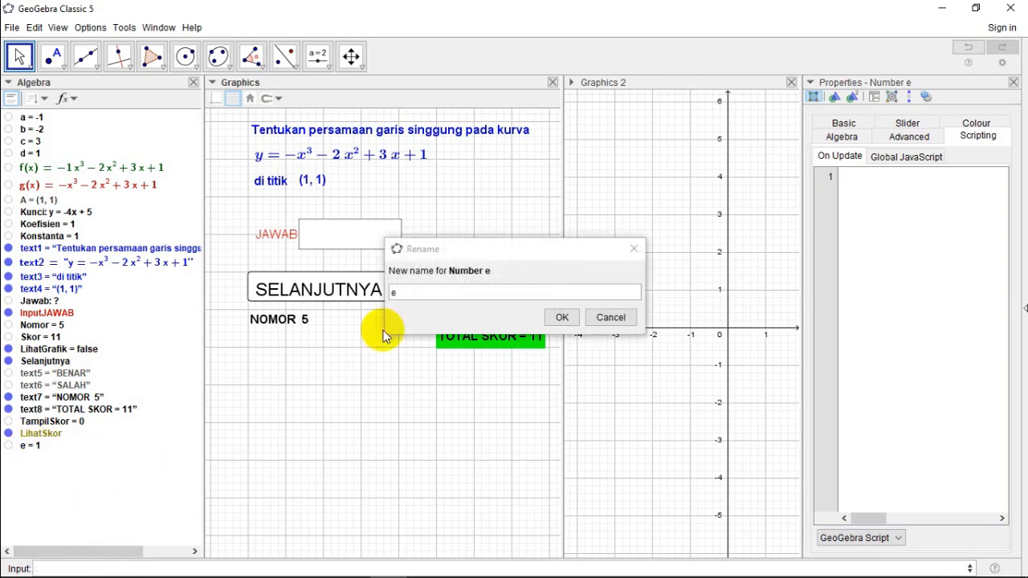
left_click(416, 296)
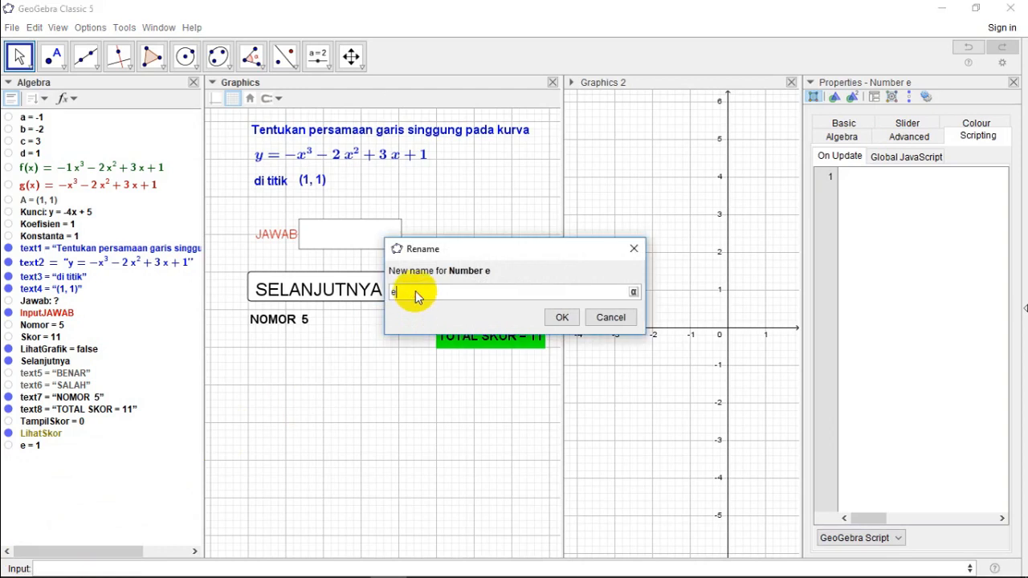
type("StopSkor")
left_click(556, 320)
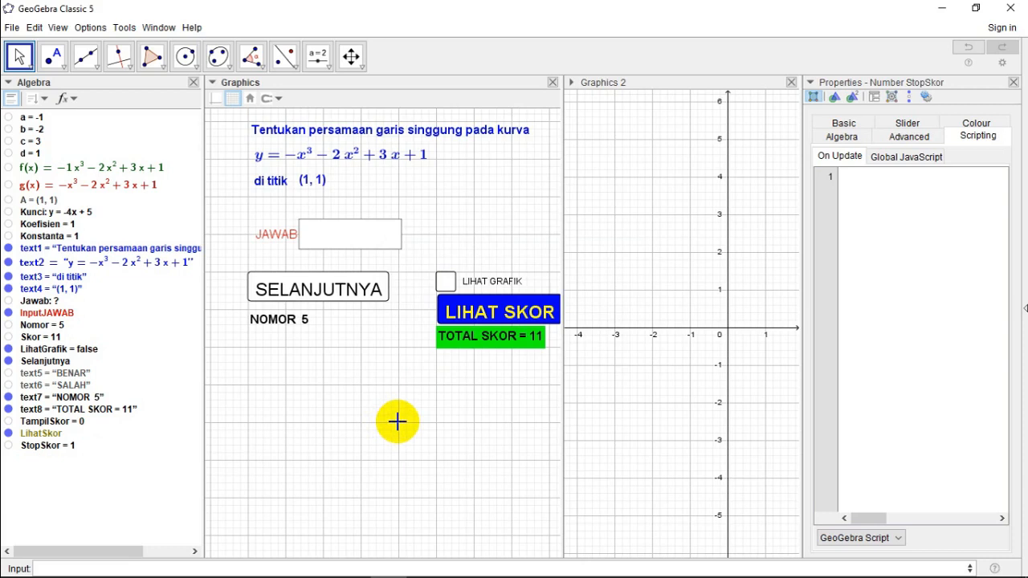
Step: Add SetValue(StopSkor,1) as the sixth line of SELANJUTNYA's on-click script and close the properties
right_click(333, 294)
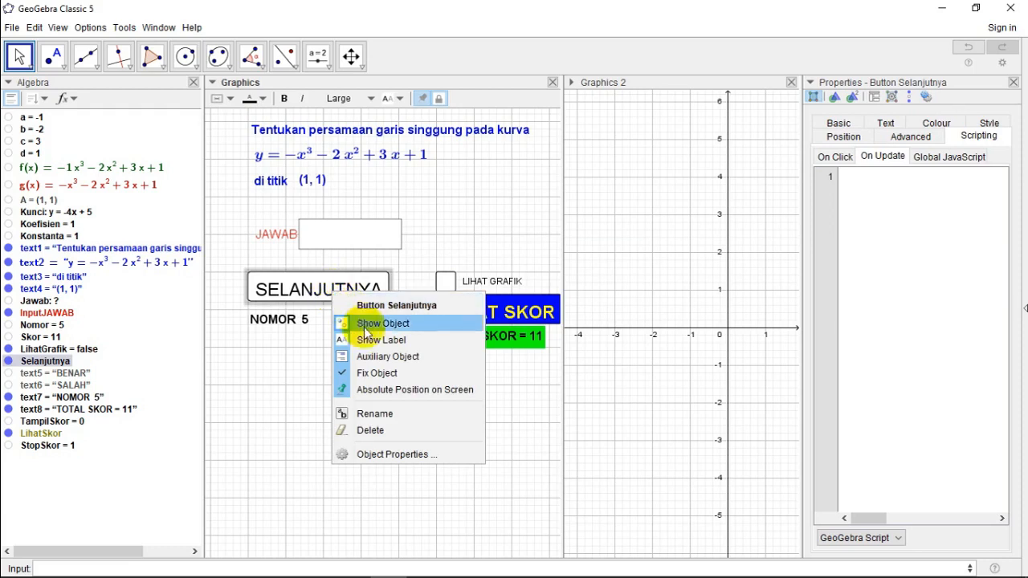
left_click(415, 455)
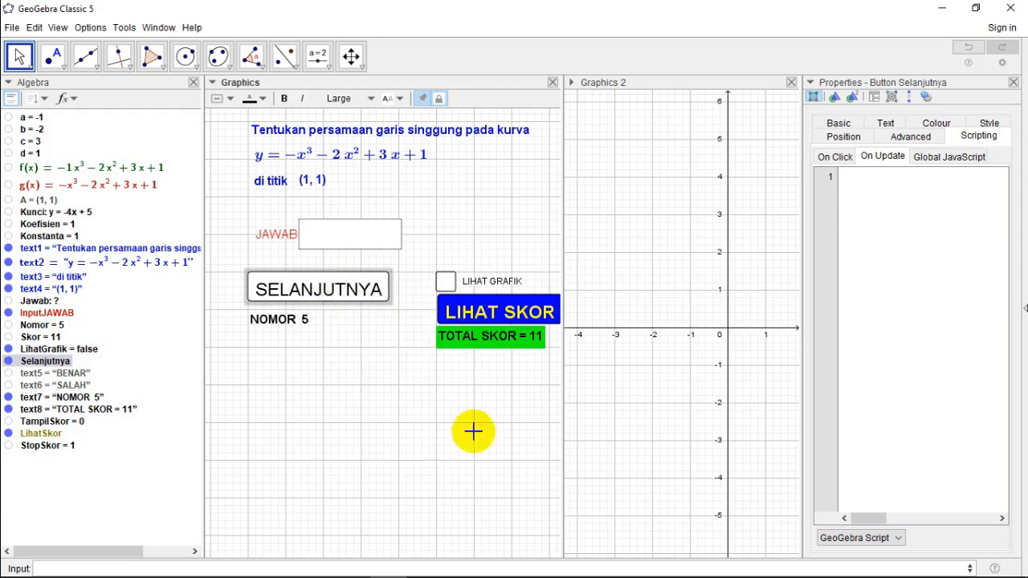
left_click(834, 157)
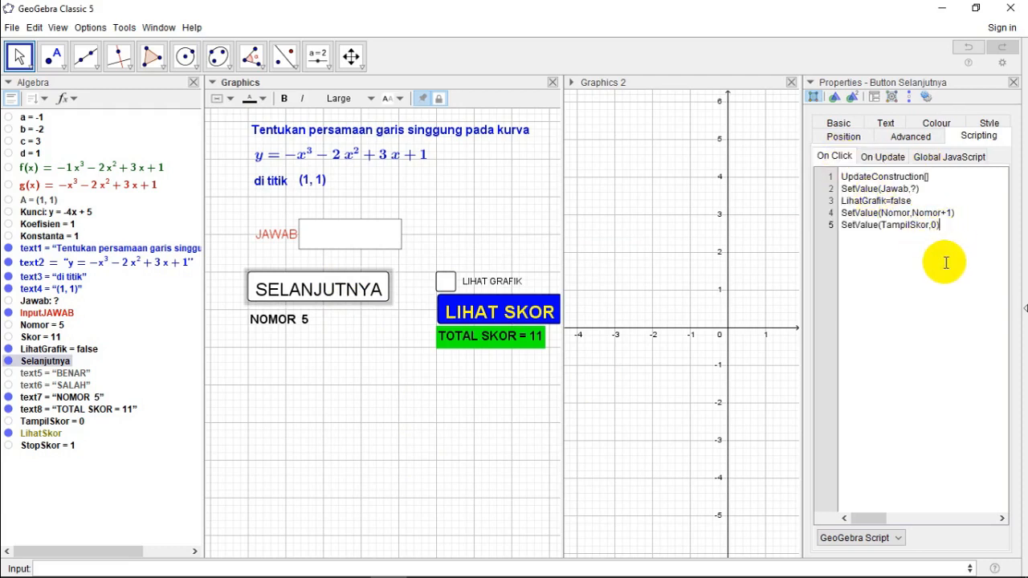
key("Return")
type("SetValue(StopSkor,")
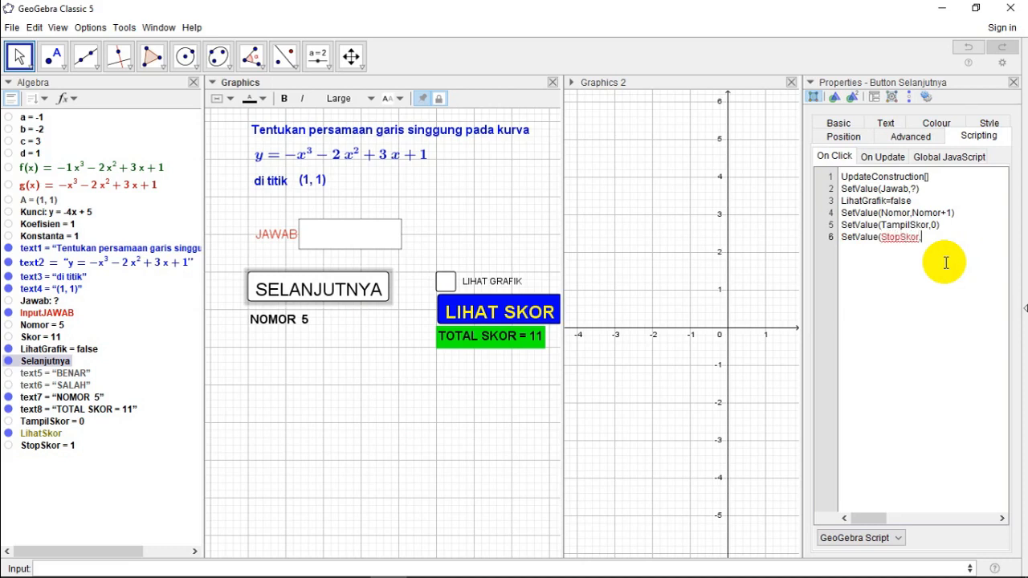
type("1)")
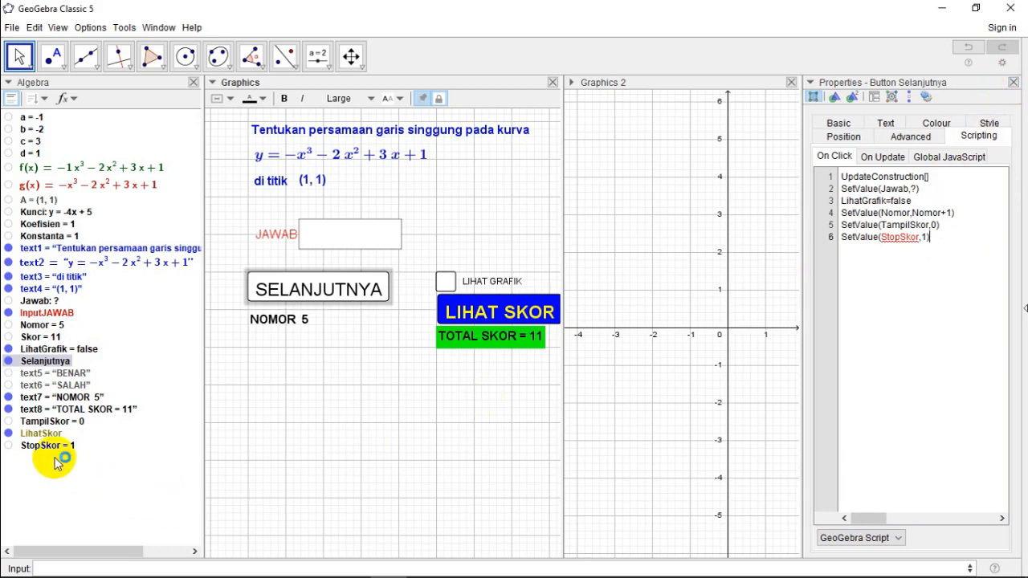
left_click(1014, 83)
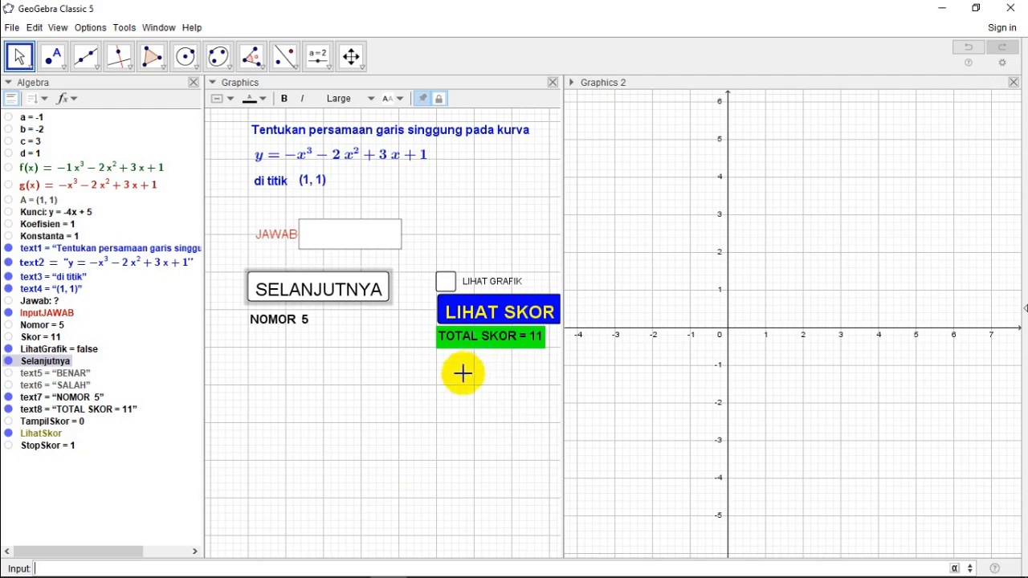
left_click(477, 321)
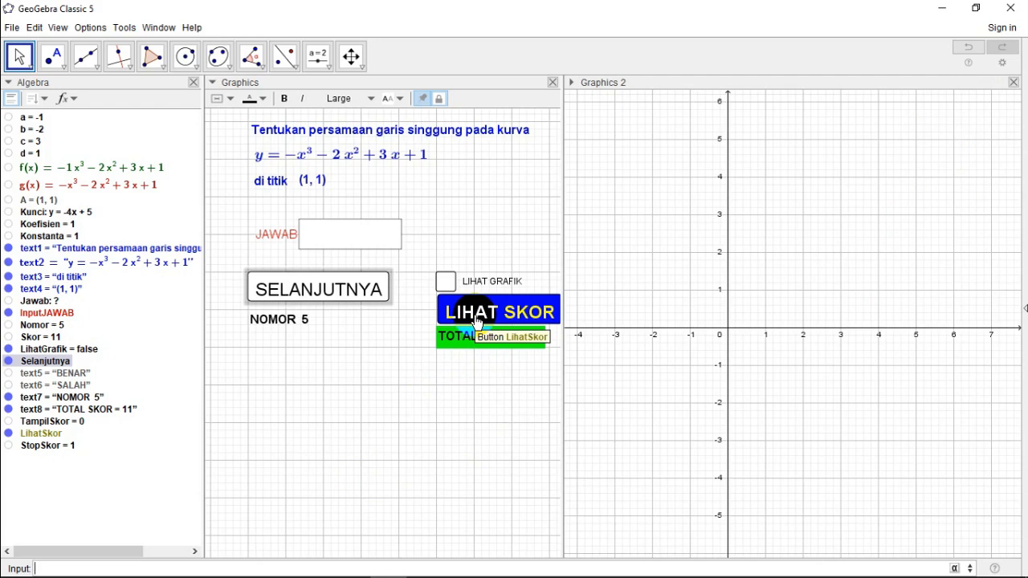
Step: Add SetValue(StopSkor,0) as the third line of the LIHAT SKOR button's on-click script
left_click(474, 312)
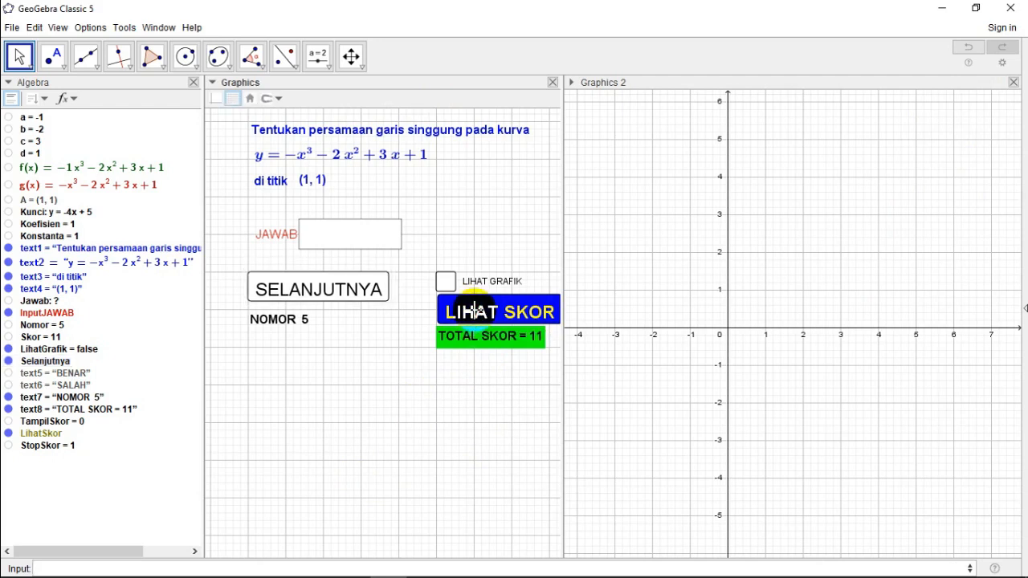
right_click(476, 315)
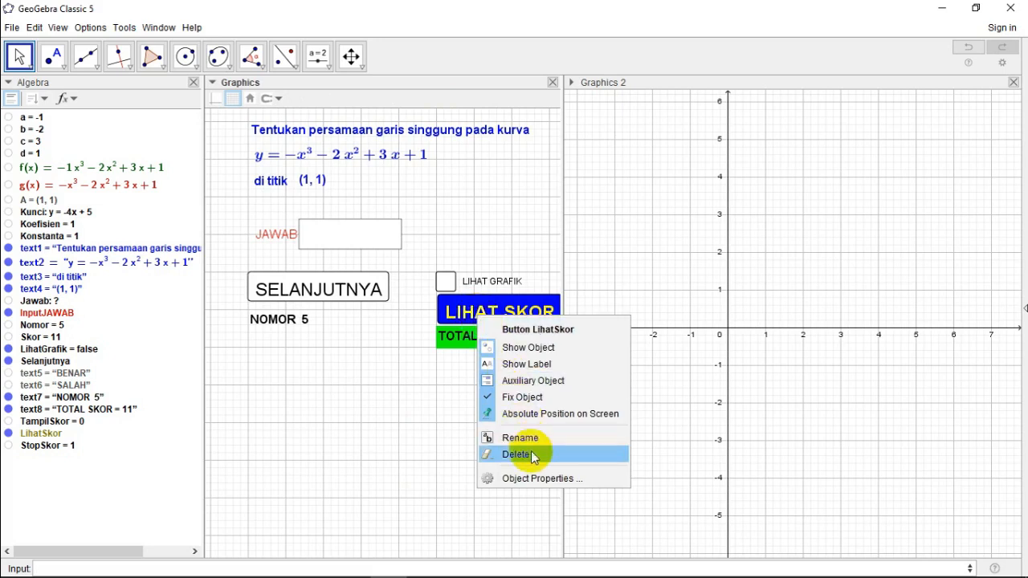
left_click(532, 478)
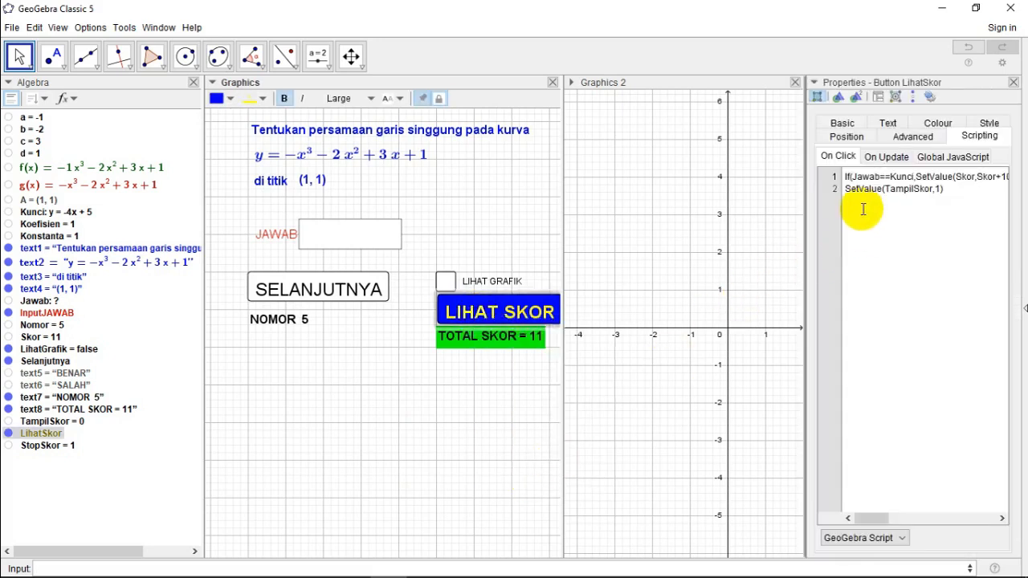
left_click(966, 192)
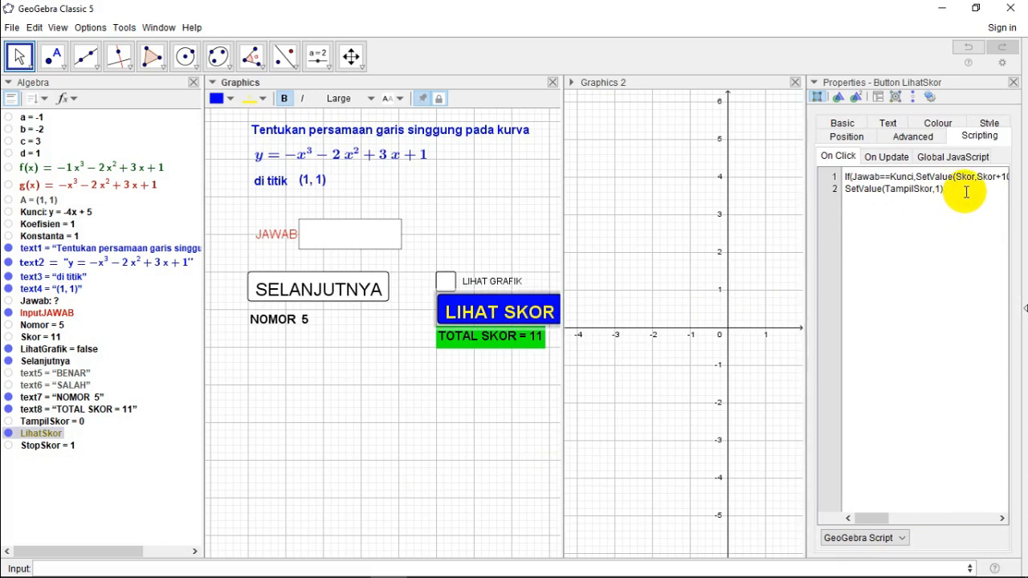
key("Return")
type("SetValue(StopSkor")
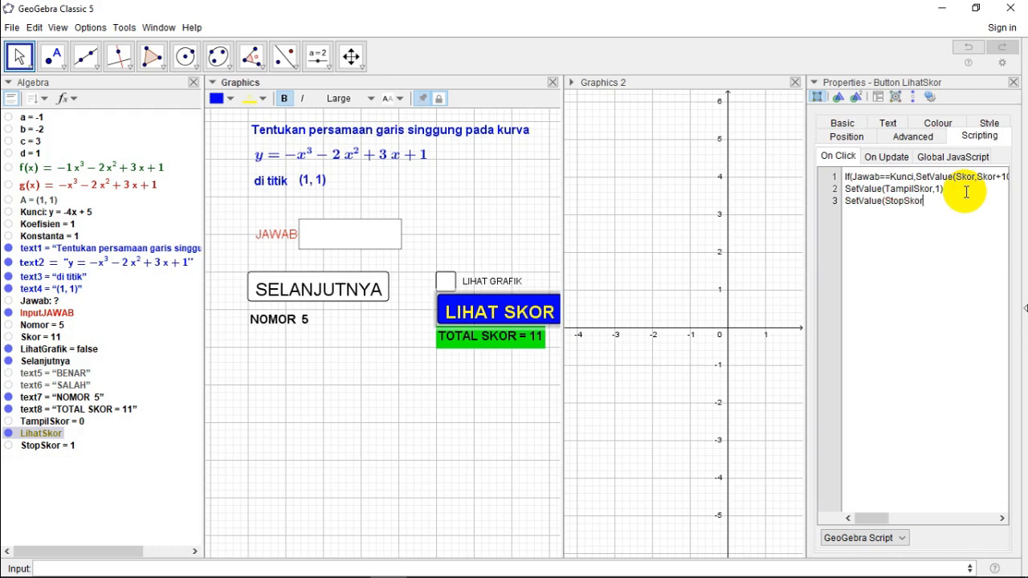
type(",0)")
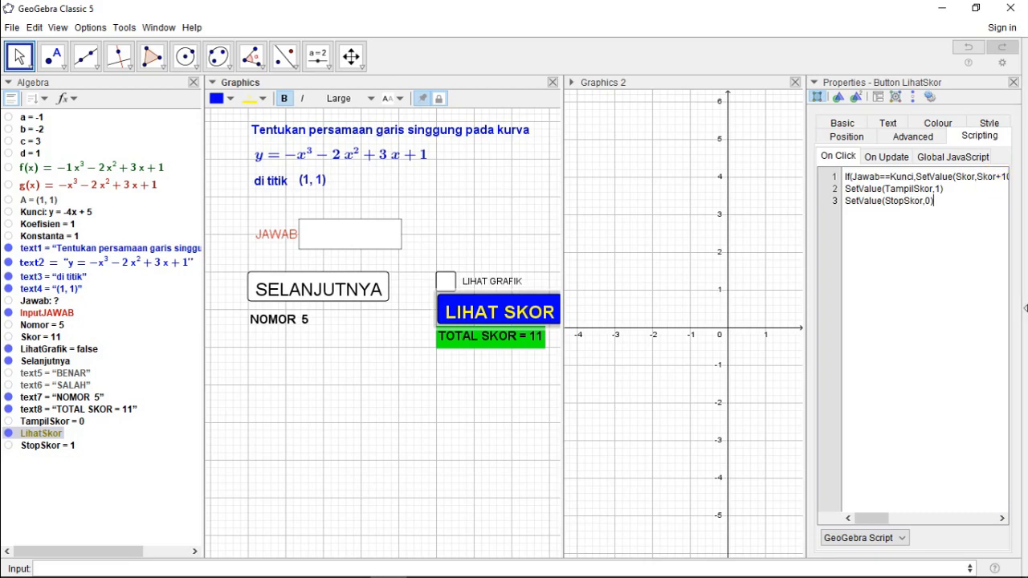
Step: Set LIHAT SKOR's condition to show object to LihatGrafik==true&&StopSkor==1 and close the properties
left_click(903, 142)
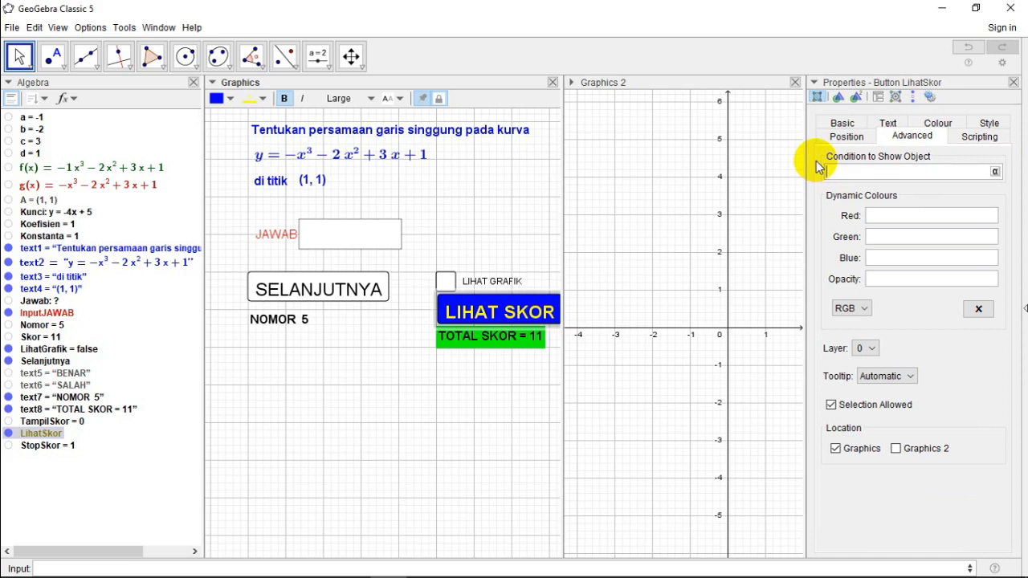
type("LihatGrafik==true&&Sto")
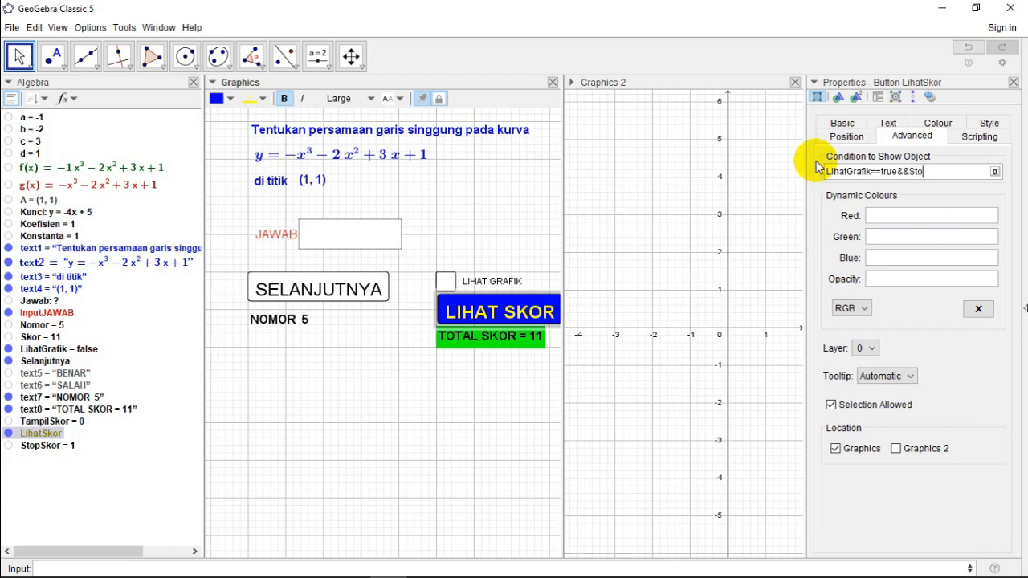
type("pSkor==1")
key("Return")
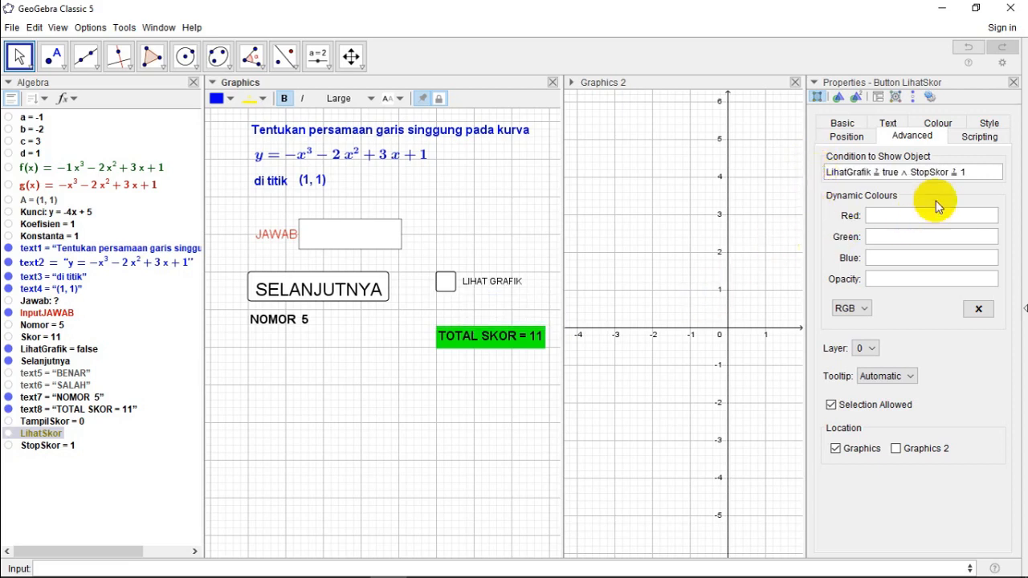
left_click(1014, 84)
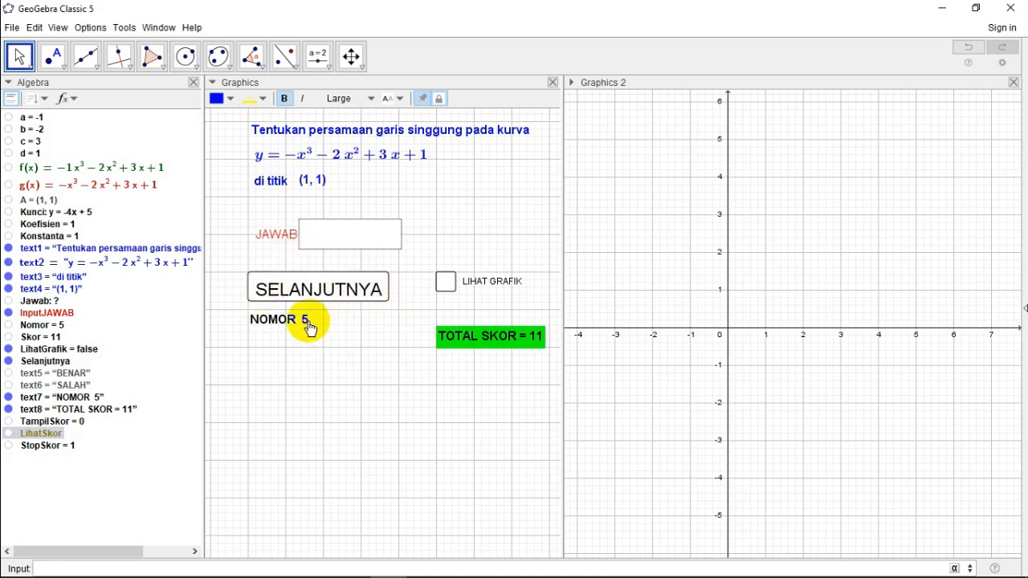
Step: Insert a new button in the space below SELANJUTNYA with the caption RESET
left_click(330, 72)
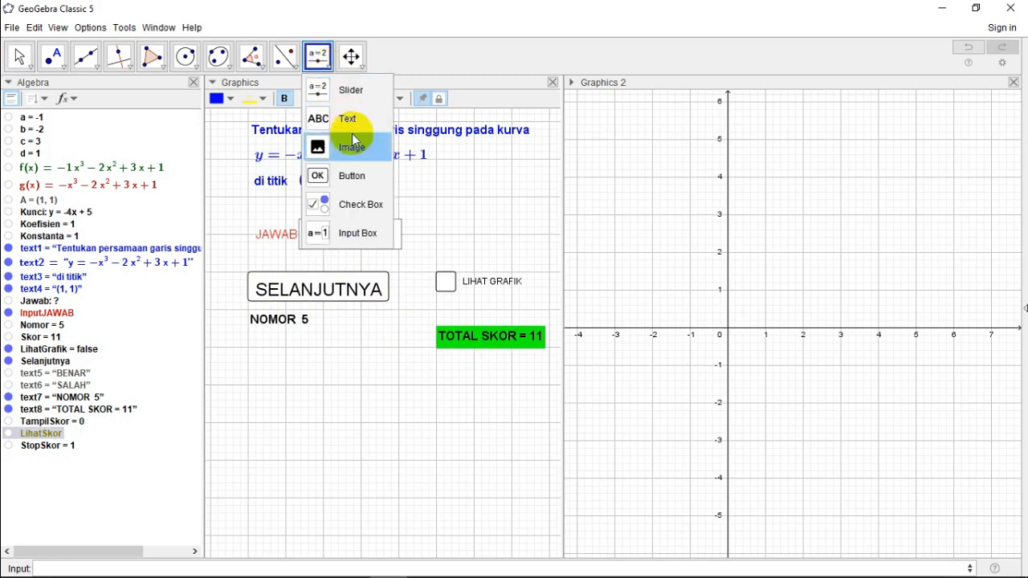
left_click(350, 184)
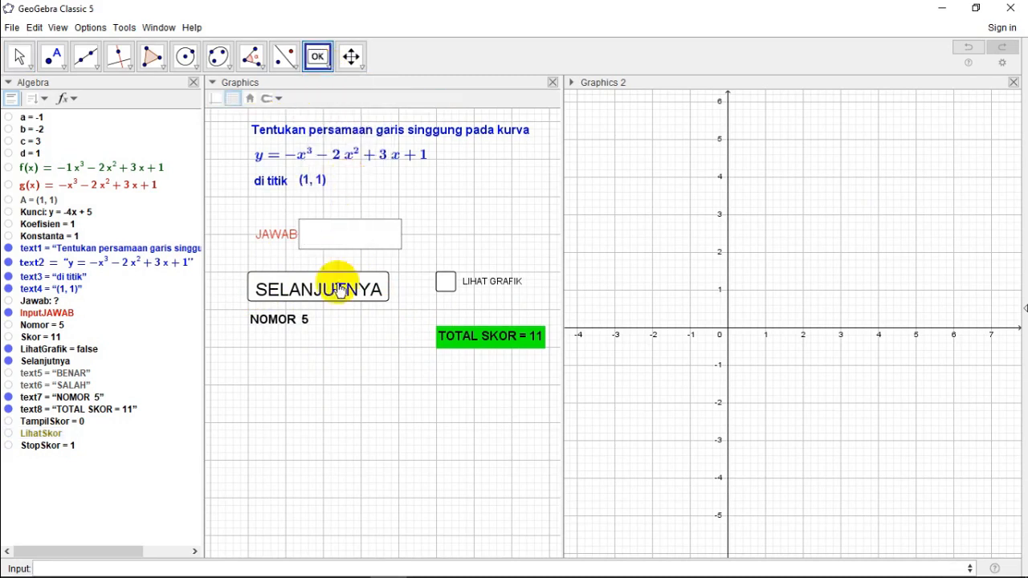
left_click(351, 358)
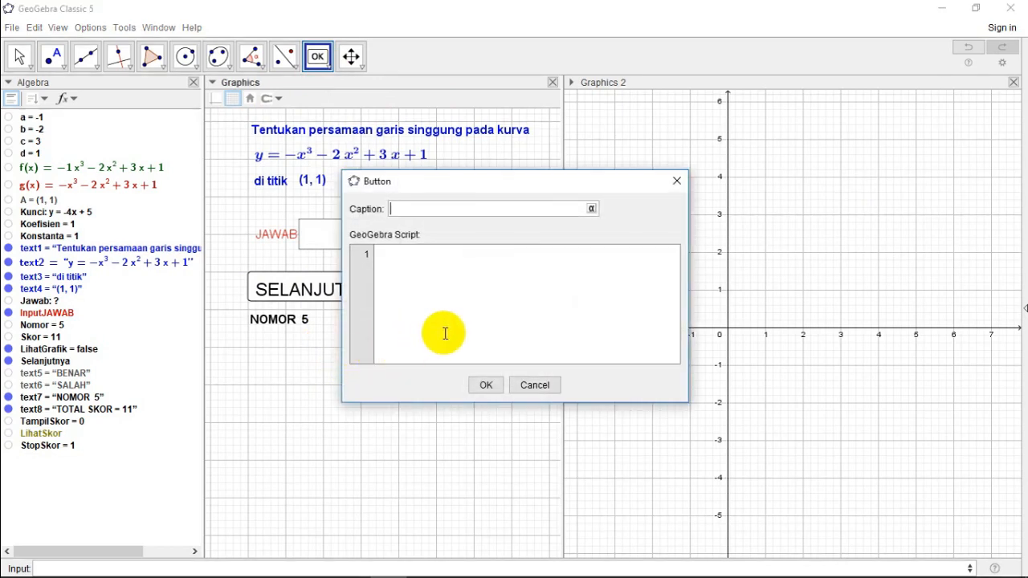
type("RESET")
Step: Start the RESET button's script with the lines UpdateConstruction[] and LihatGrafik=false
left_click(412, 260)
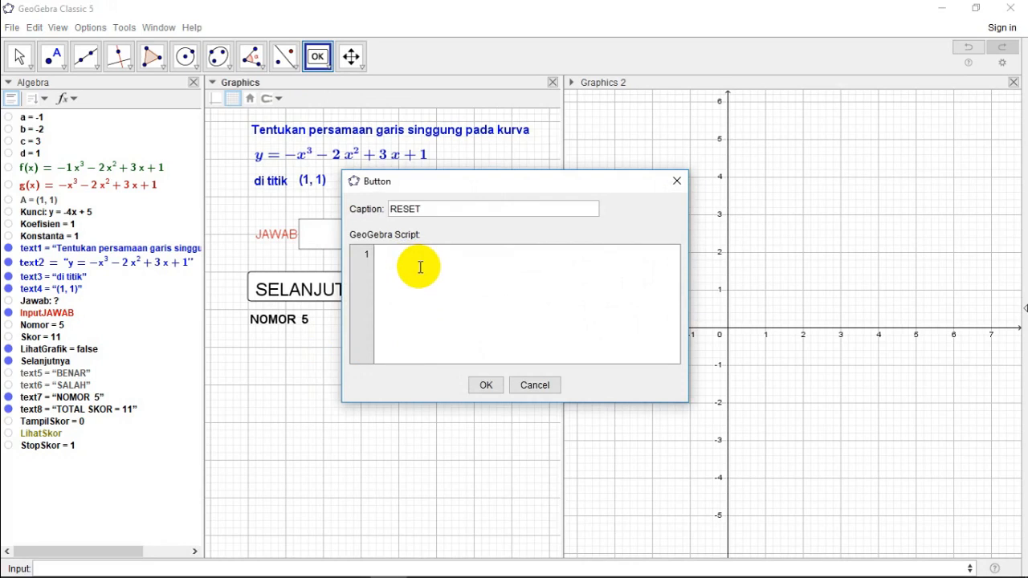
type("UpdateConstruction")
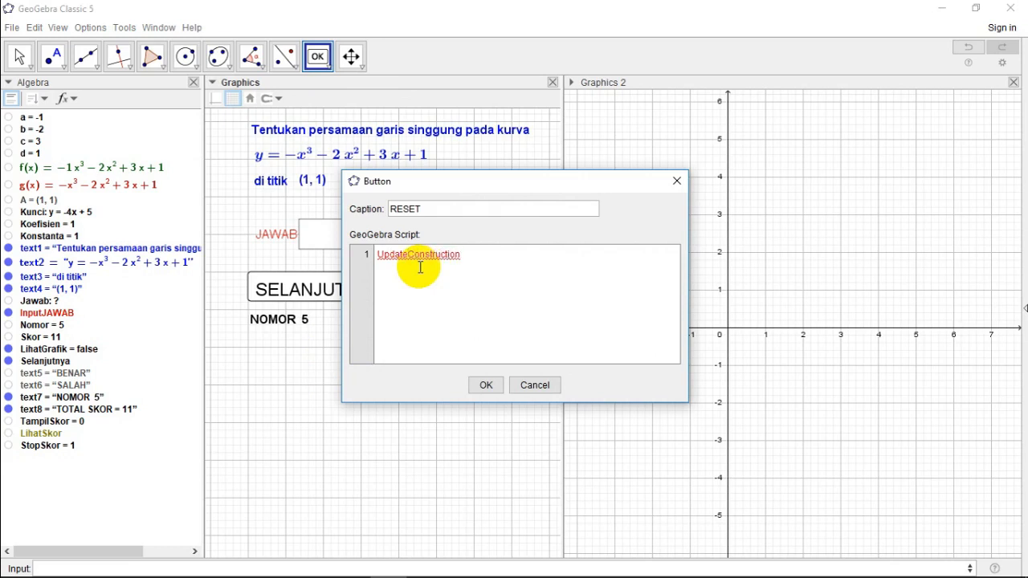
type("[")
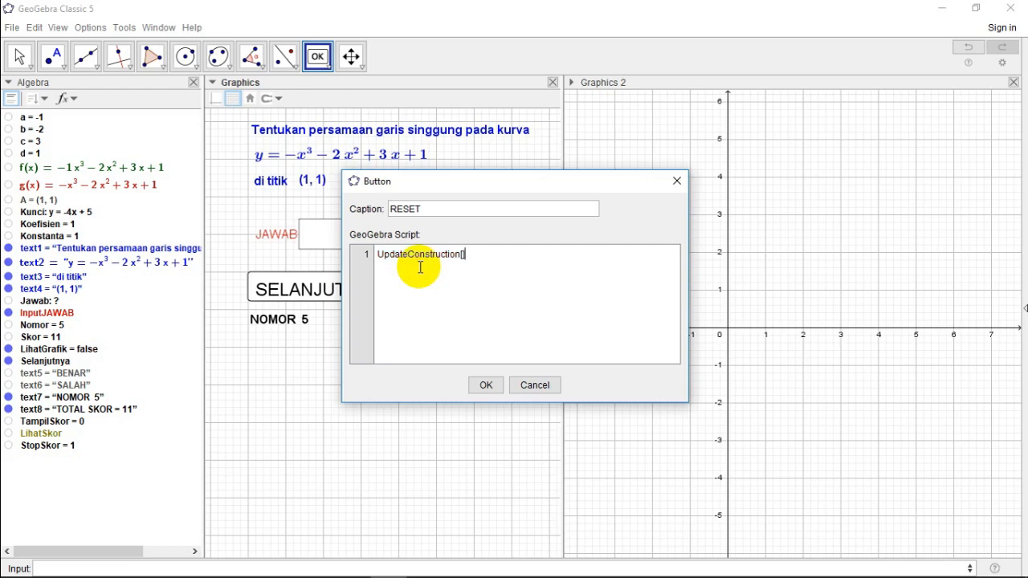
key("Return")
type("LihatGrafik[=false")
key("Return")
Step: Add SetValue(Nomor,1) as the third line of the RESET button's script
type("Nom")
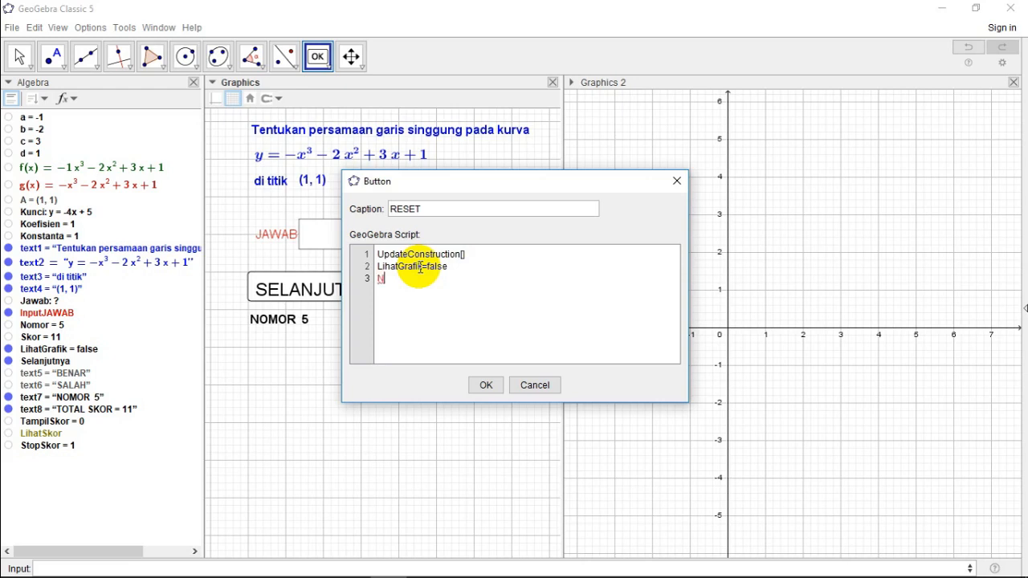
key("BackSpace")
key("BackSpace")
key("BackSpace")
type("SetValue(Nomor,1)")
key("Return")
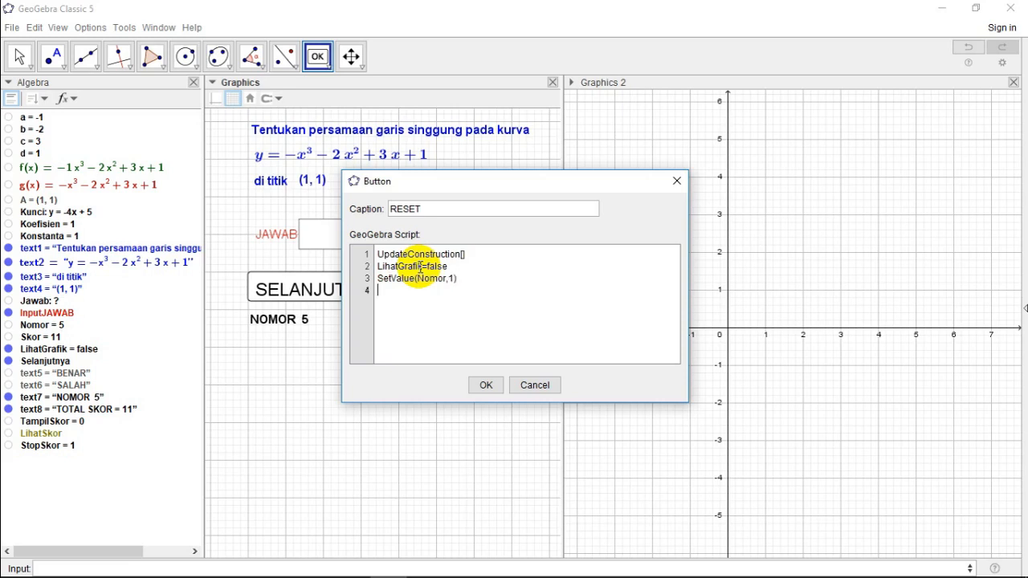
type("SetValue")
Step: Add SetValue(Skor,0) as the fourth line of the RESET button's script
type("(Skor,0)")
key("Return")
Step: Add SetValue(TampilSkor,0) as the fifth line of RESET's script and create the button
type("SetValue(Lihat")
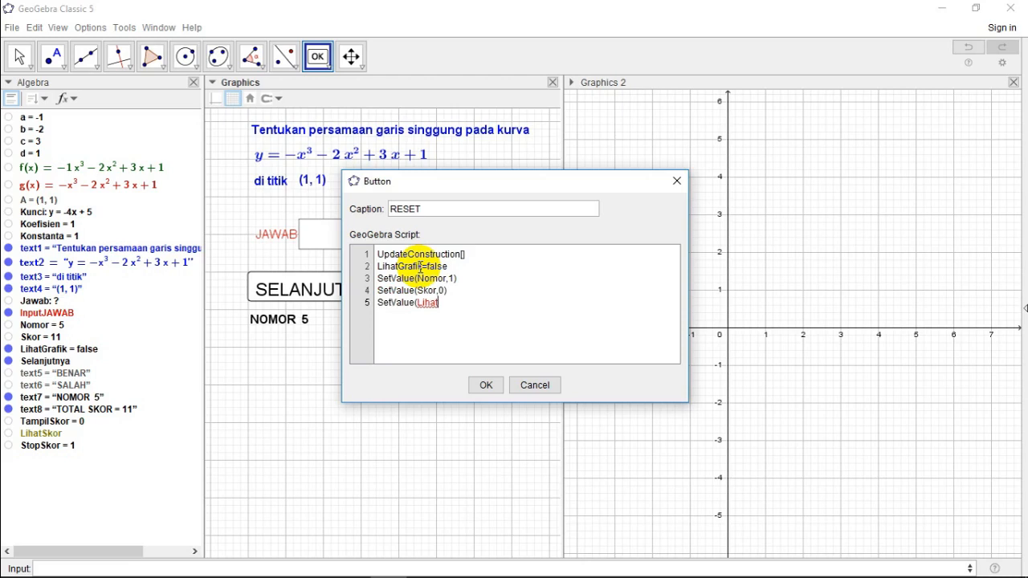
key("BackSpace")
key("BackSpace")
key("BackSpace")
key("BackSpace")
key("BackSpace")
type("TampilSkor,0)")
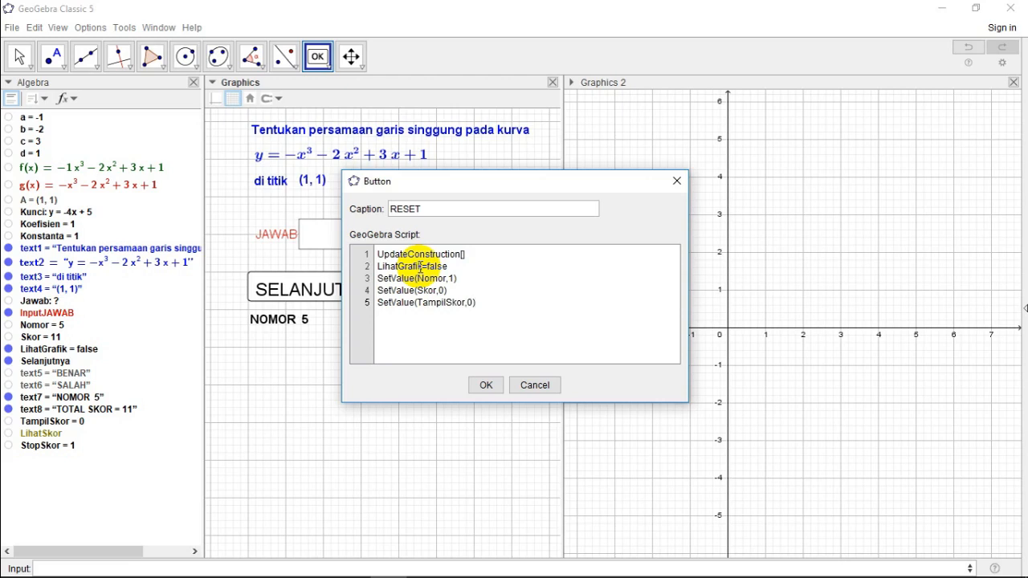
left_click(486, 385)
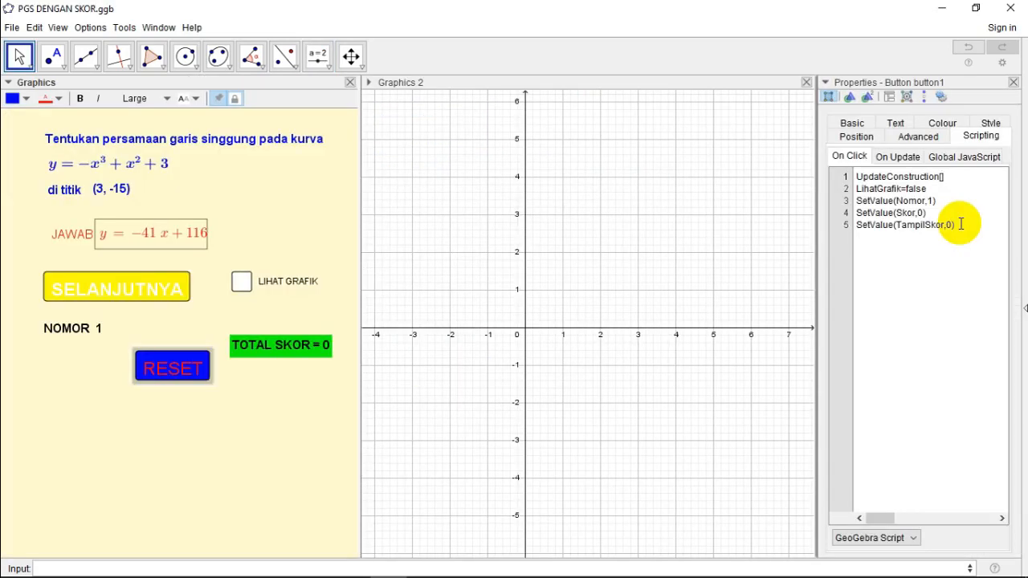
Step: Add SetValue(Jawab,?) as the sixth line of RESET's on-click script, close the properties and run the reset
left_click(962, 225)
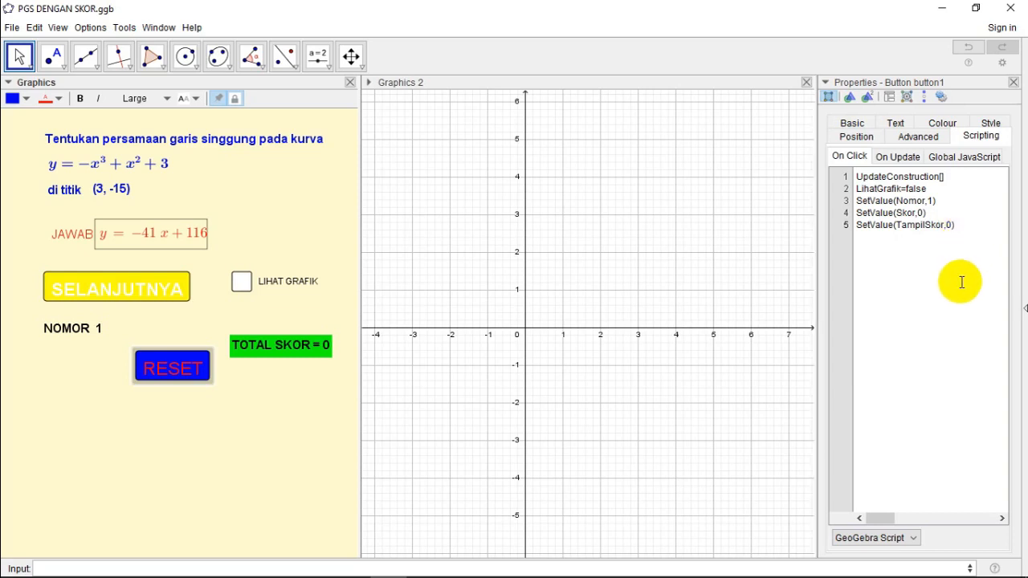
key("Return")
type("SetValue(Jawab")
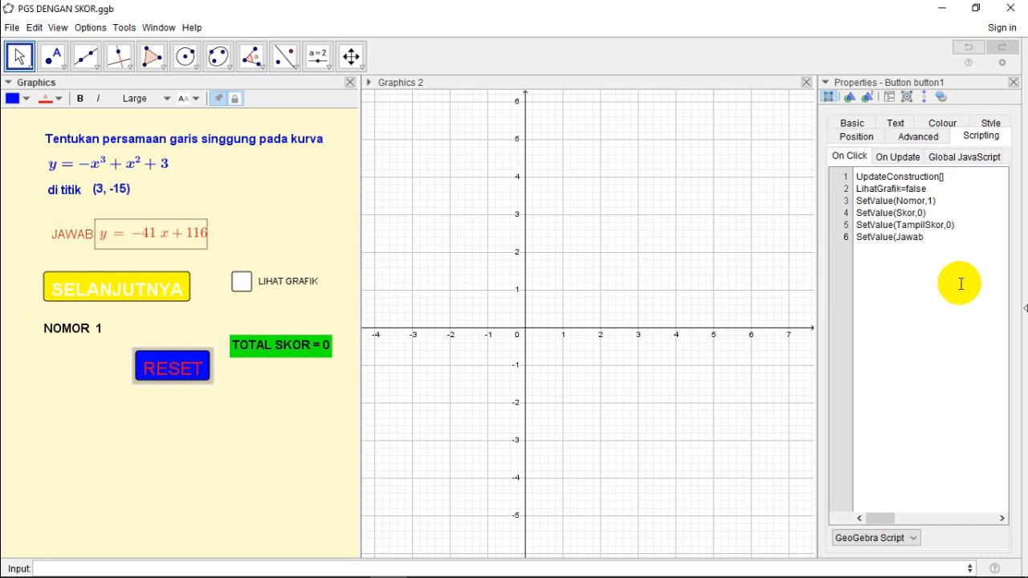
type(",?)")
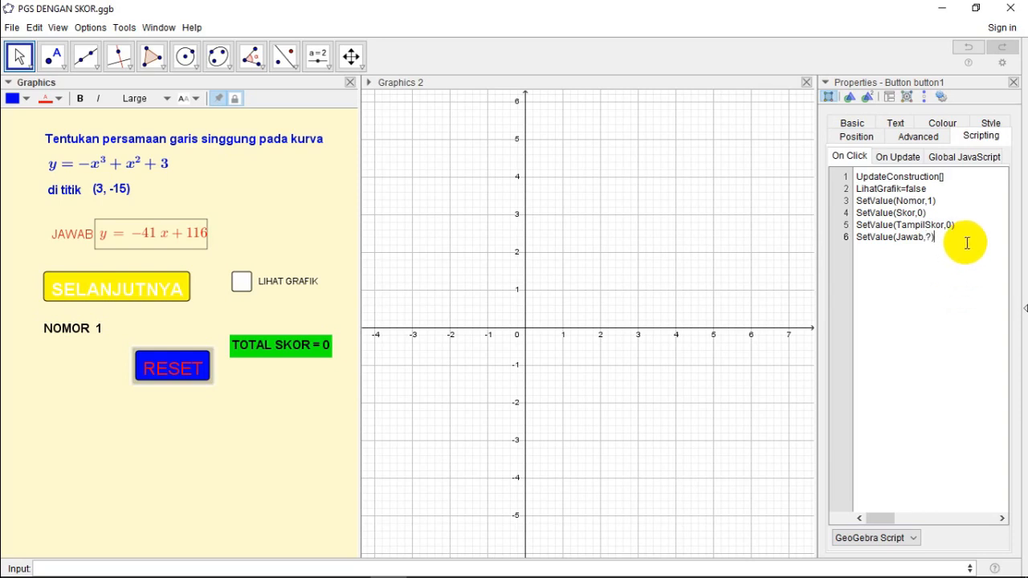
left_click(1013, 83)
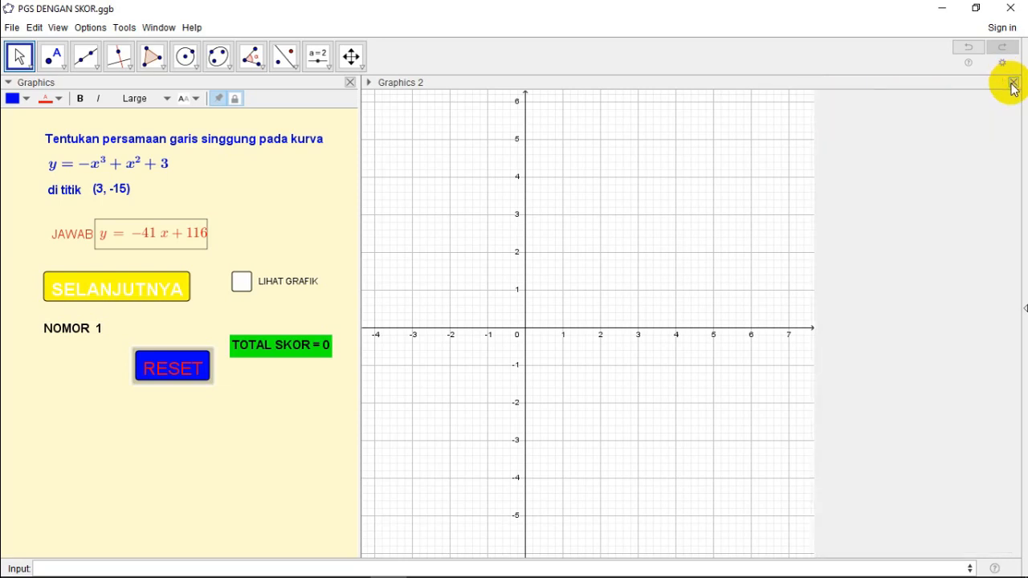
left_click(168, 367)
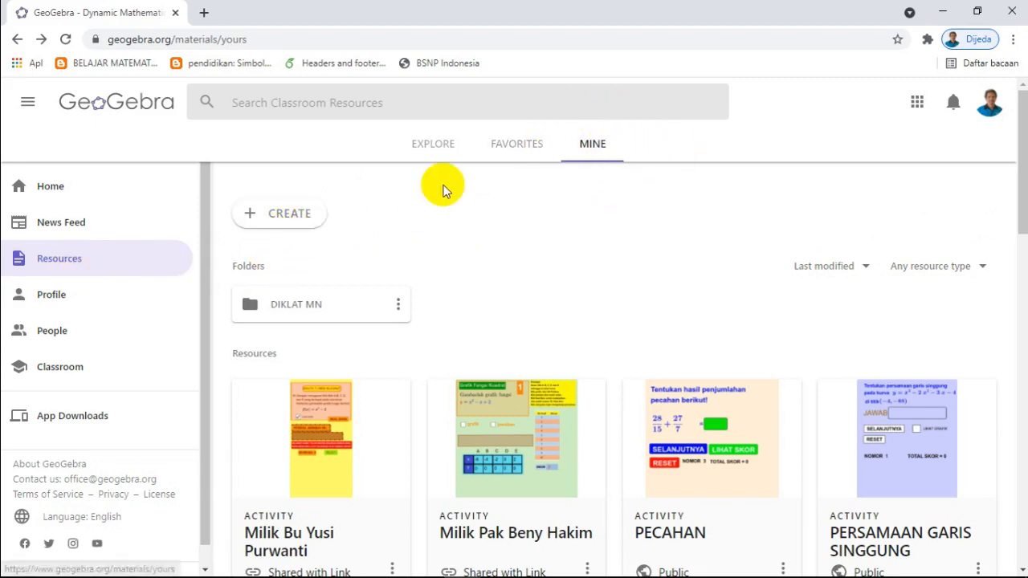
Step: On the GeoGebra website, upload the PGS DENGAN SKOR file from the DDGG MN CILACAP folder as a new resource
left_click(289, 217)
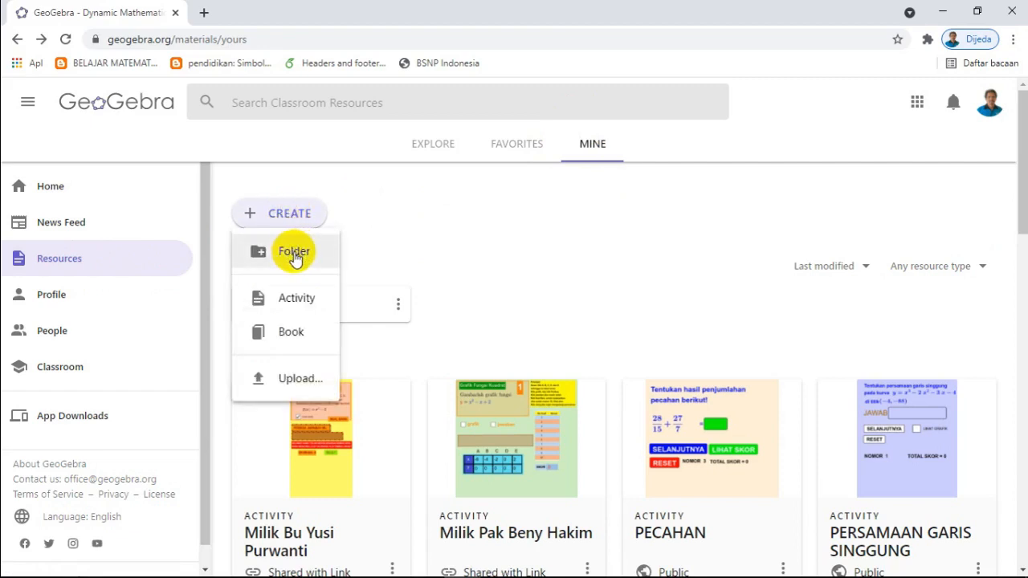
left_click(301, 380)
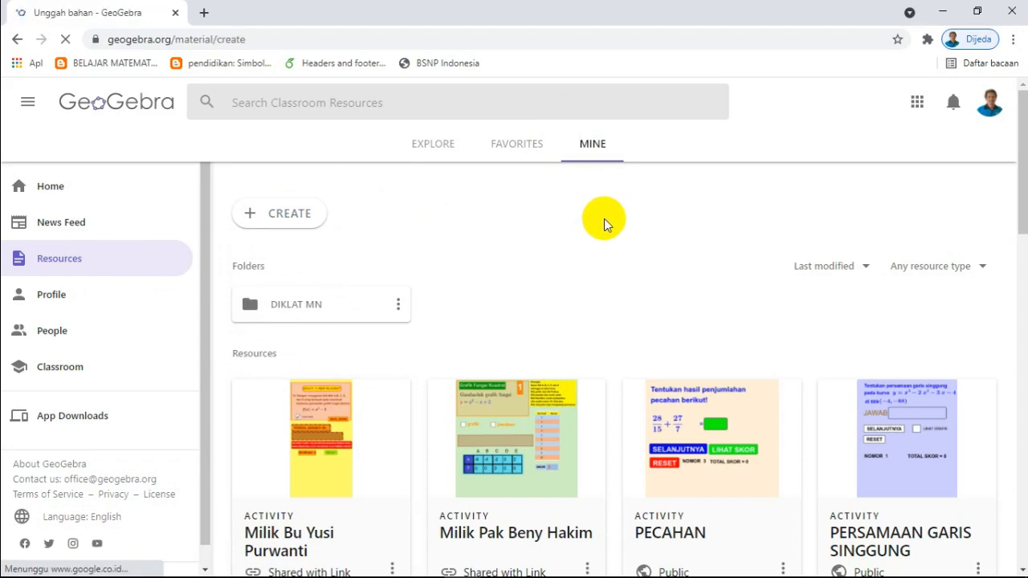
left_click(170, 278)
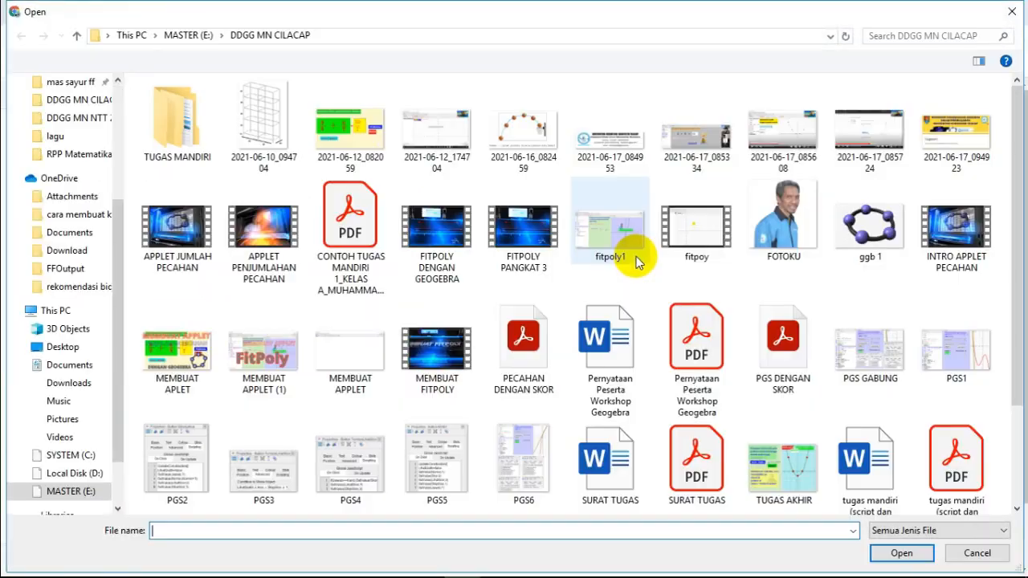
double_click(783, 349)
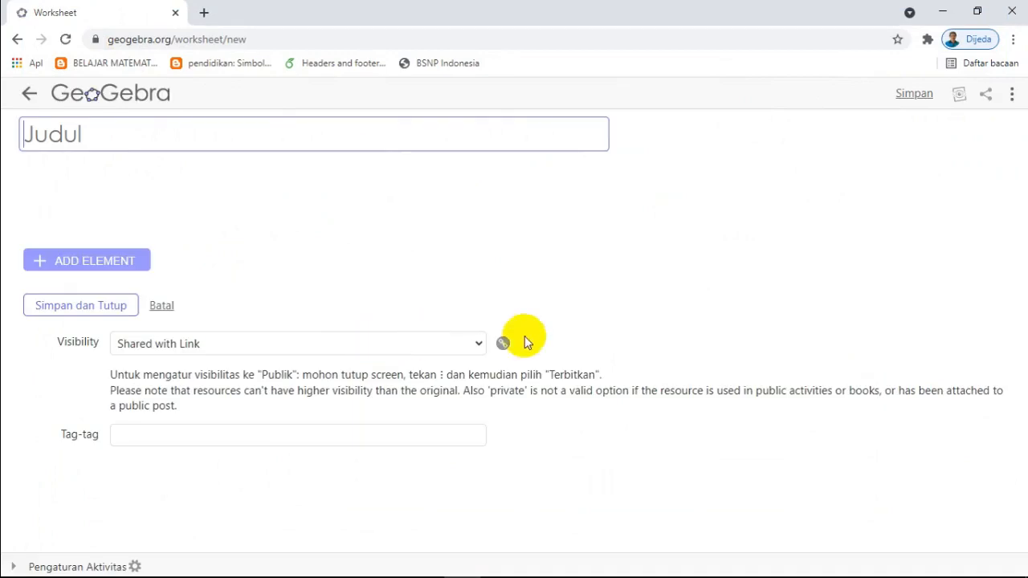
Step: Title the new worksheet PERSAMAAN GARIS SINGGUNG
left_click(393, 140)
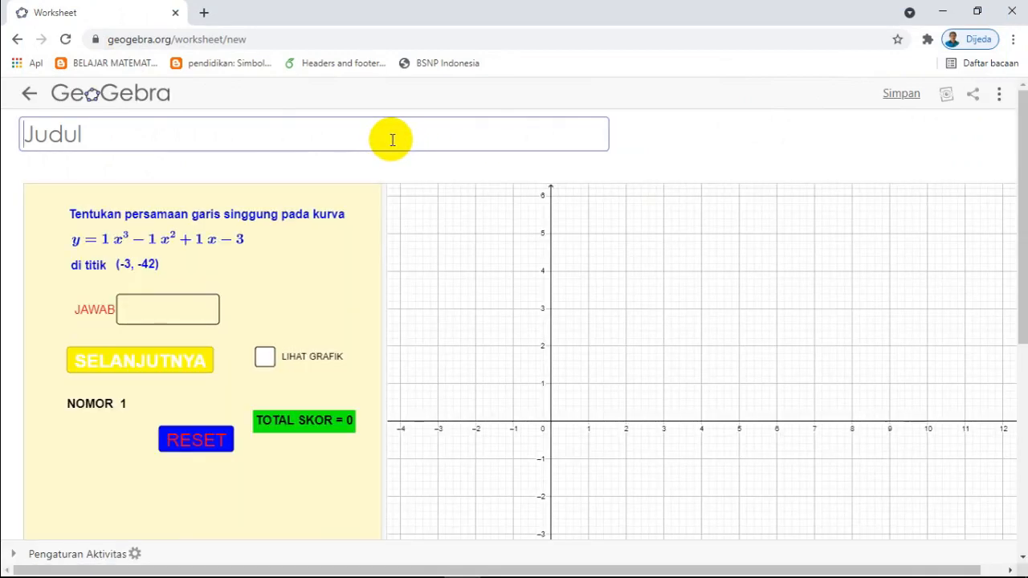
type("P")
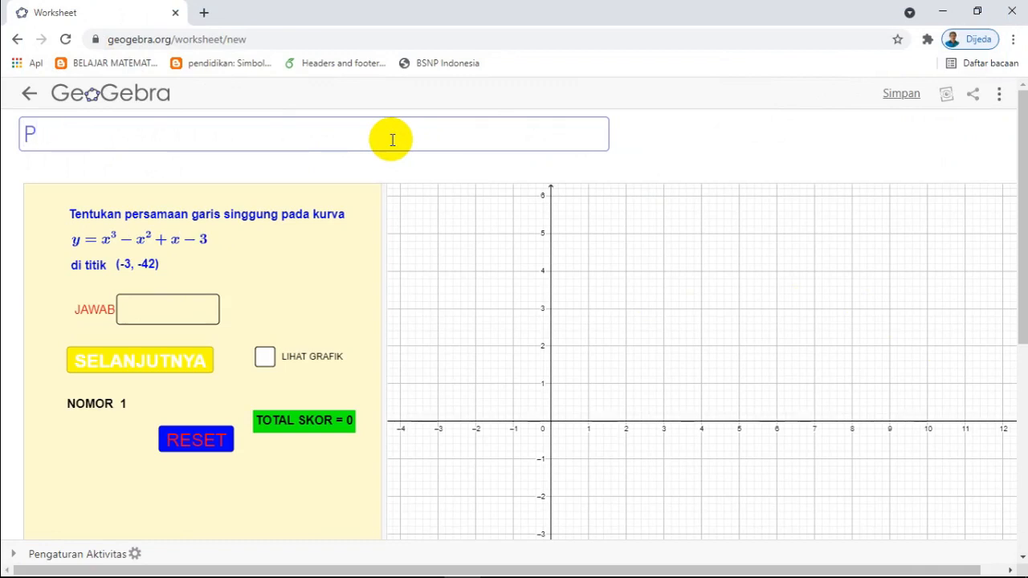
type("ERSAMAA")
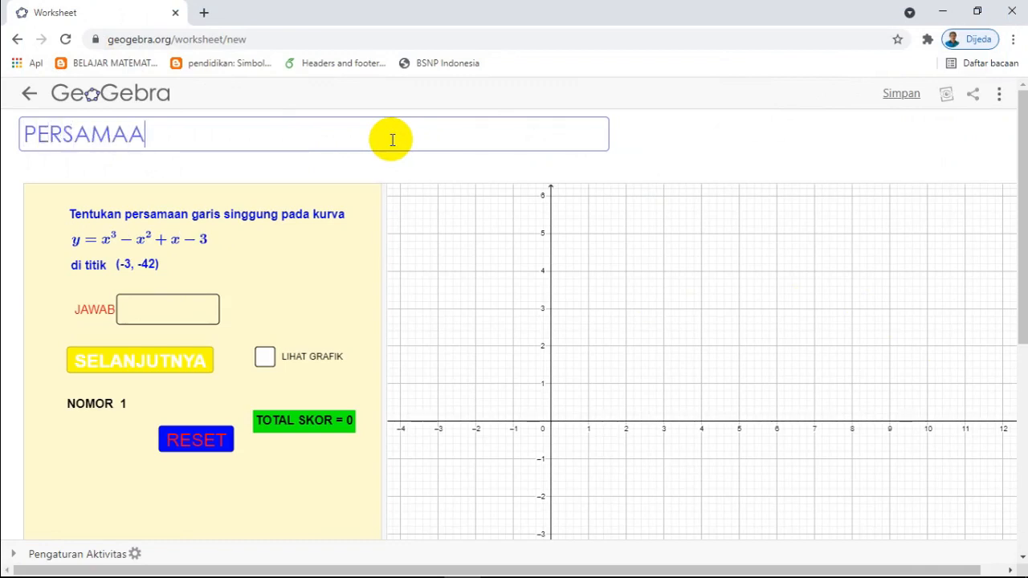
type("N GARIS")
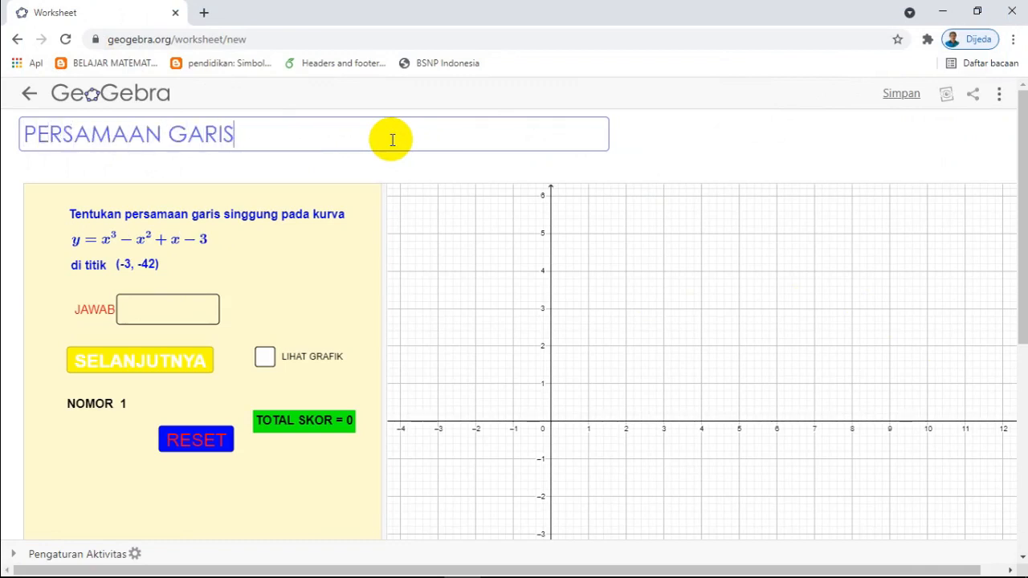
type(" SINGGUNG")
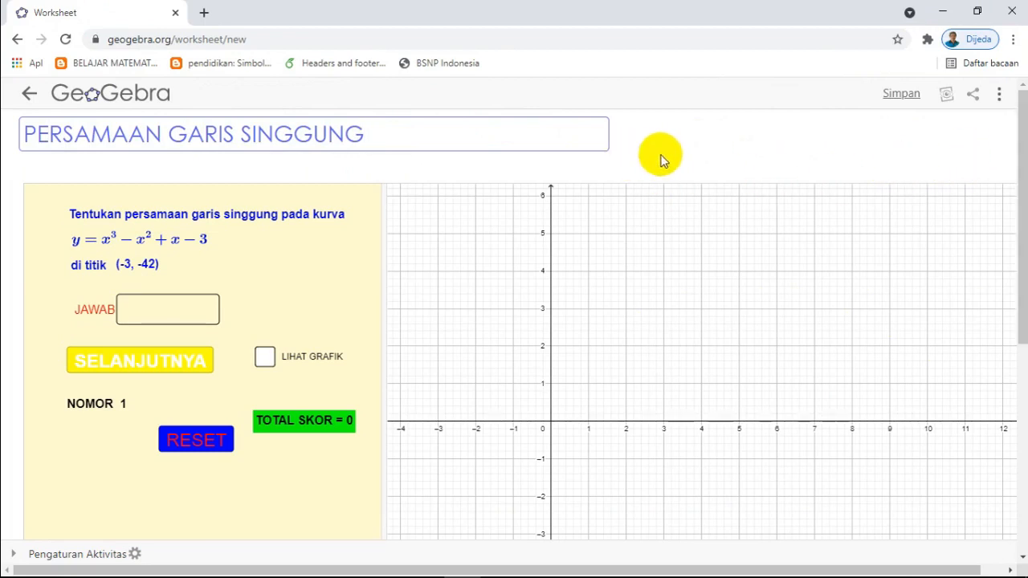
Step: Open the worksheet's GeoGebra applet for editing and expand its advanced settings
left_click(878, 144)
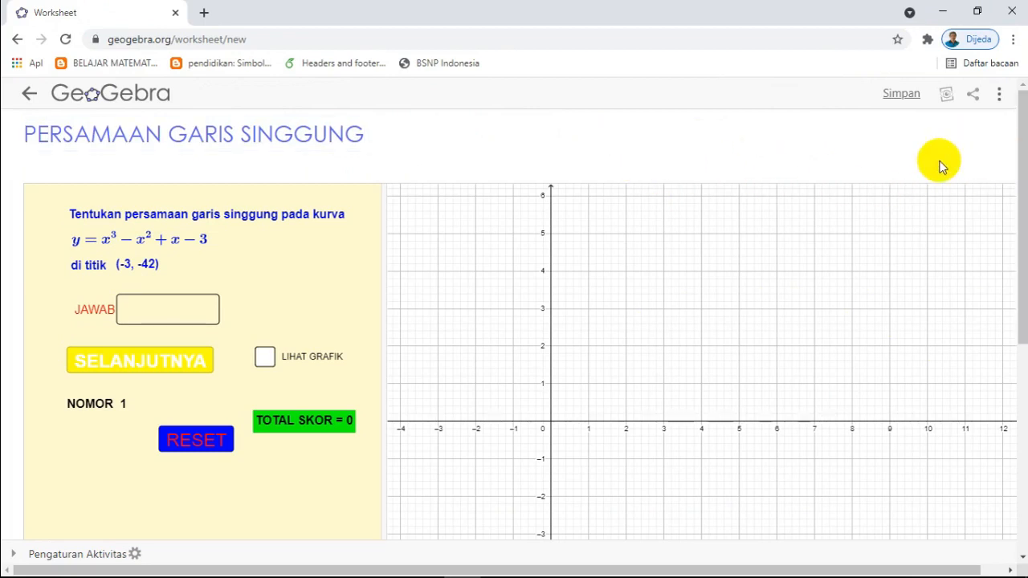
left_click(1022, 148)
left_click_drag(1021, 205, 1020, 143)
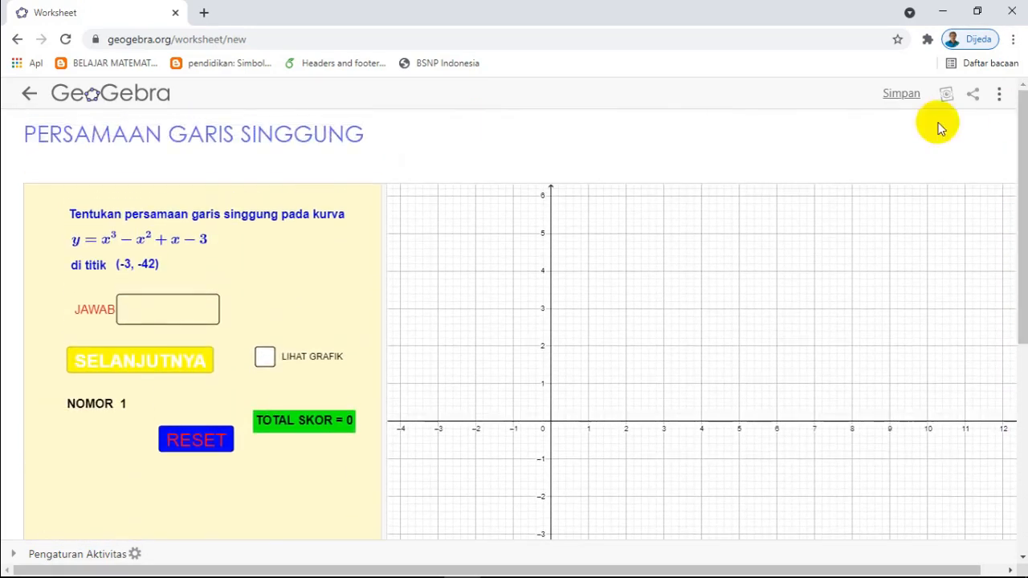
mouse_move(553, 183)
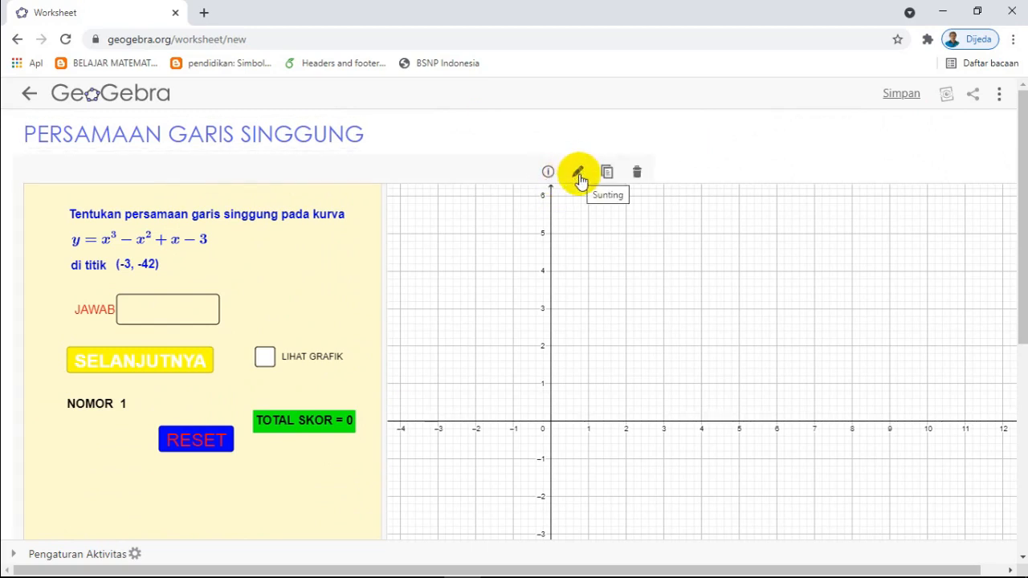
left_click(578, 173)
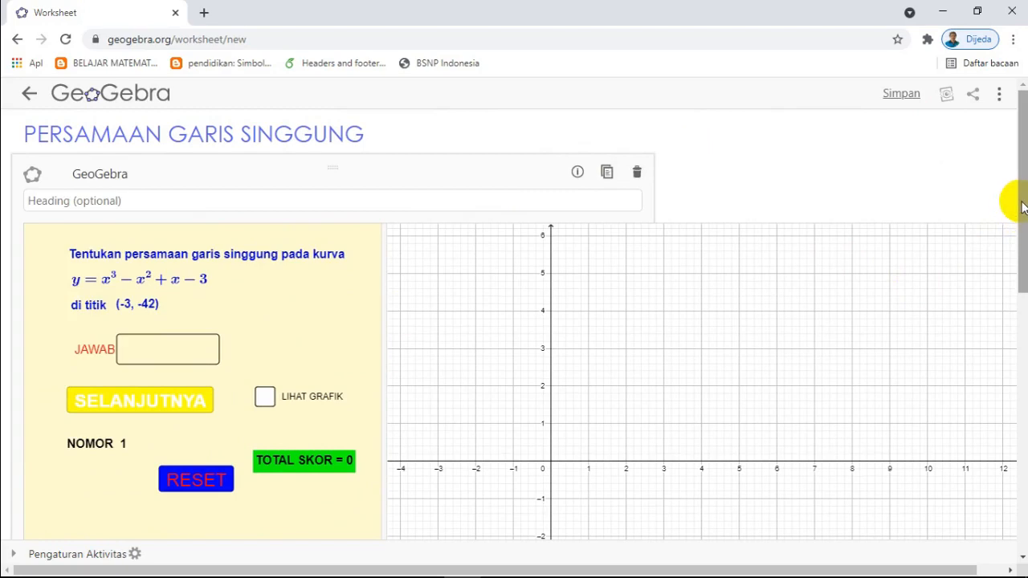
left_click_drag(1022, 207, 1019, 367)
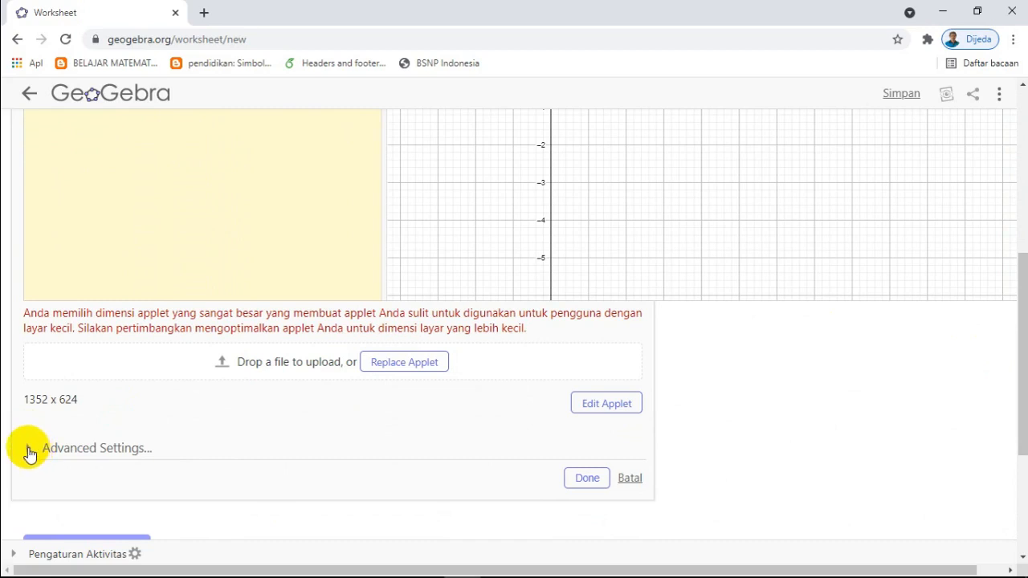
left_click(29, 451)
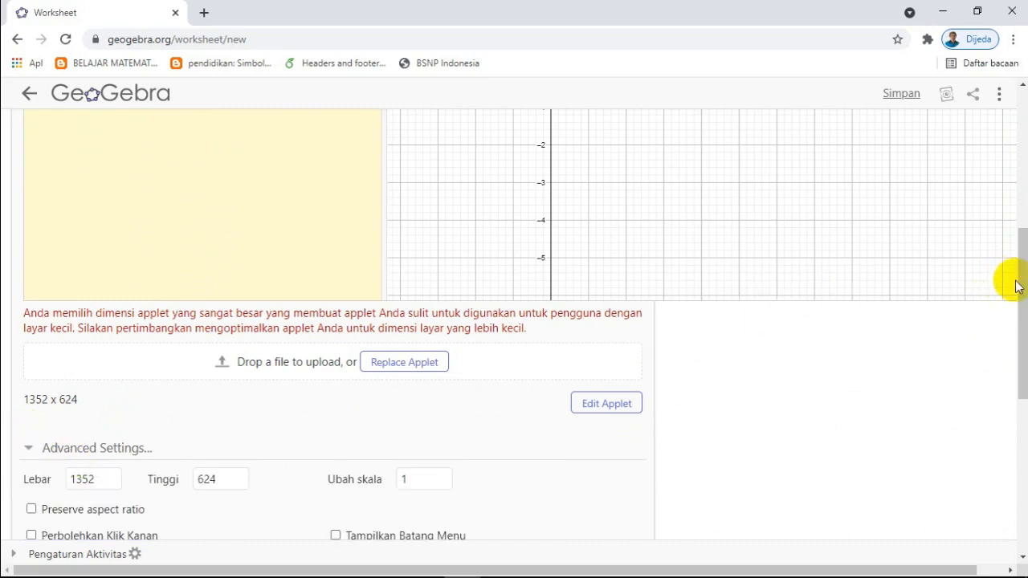
Step: Try an applet width of 800 and check how the graph fits in the preview
scroll(1010, 280, "down", 2)
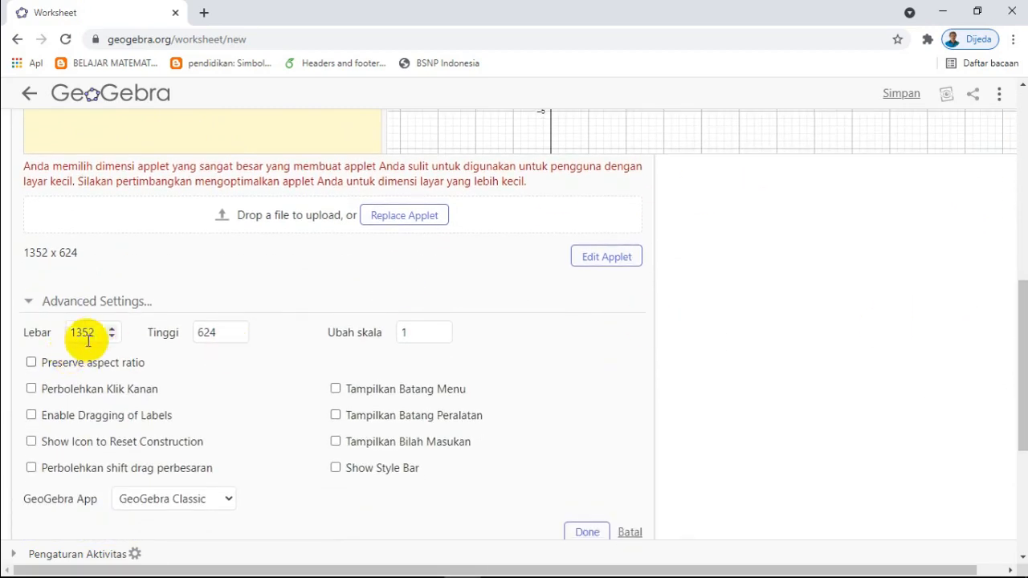
left_click_drag(96, 336, 64, 337)
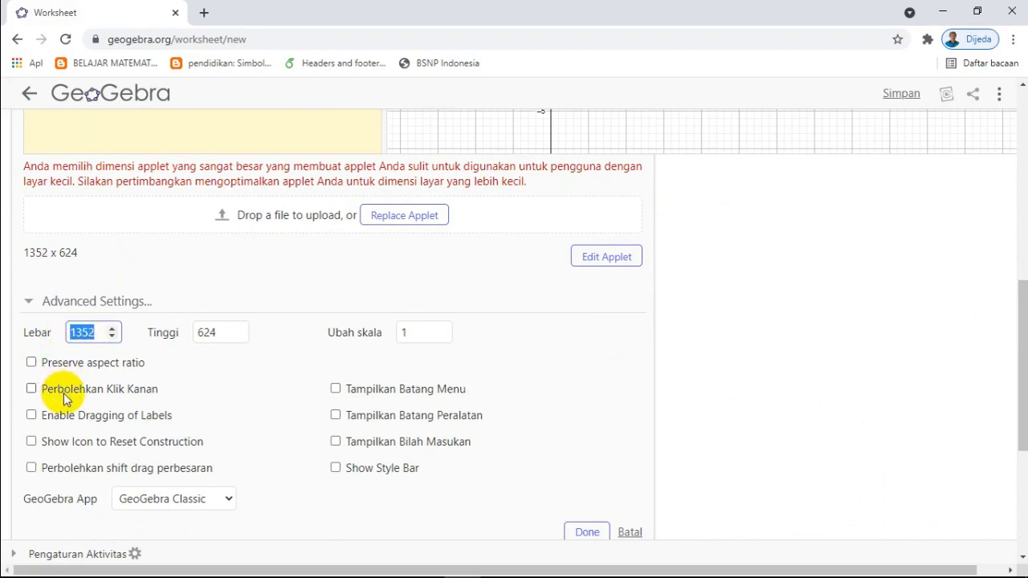
type("800")
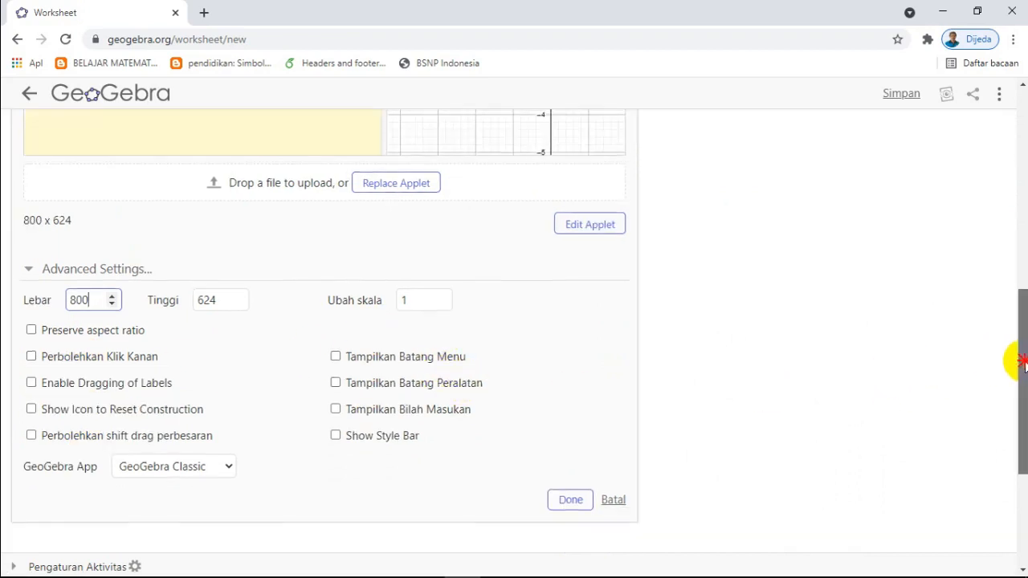
mouse_move(1021, 362)
left_mouse_down()
mouse_move(1022, 245)
mouse_move(1027, 298)
mouse_move(1017, 287)
mouse_move(1022, 257)
mouse_move(1017, 298)
left_mouse_up()
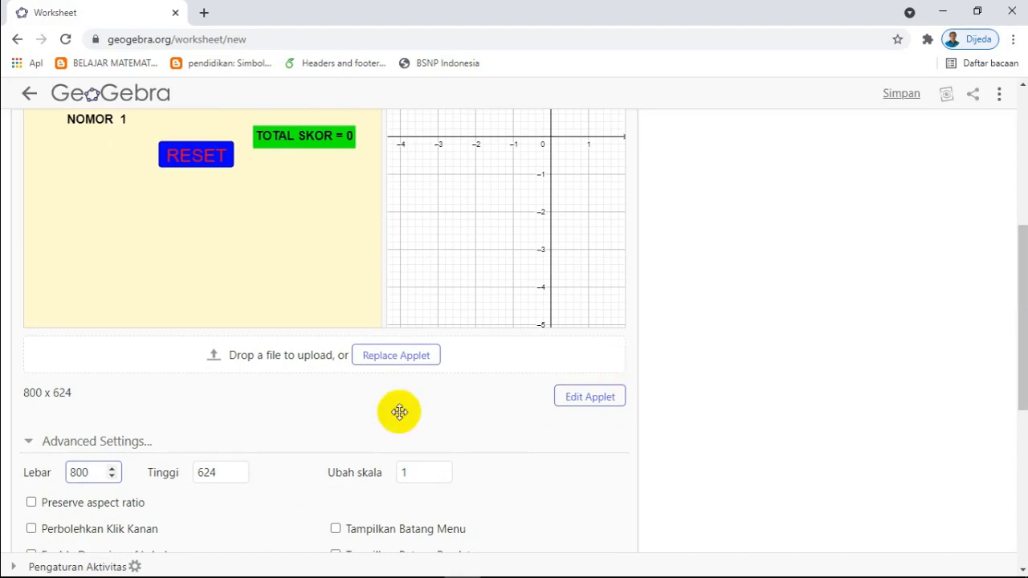
Step: Set the applet's width to 850
left_click_drag(84, 473, 61, 473)
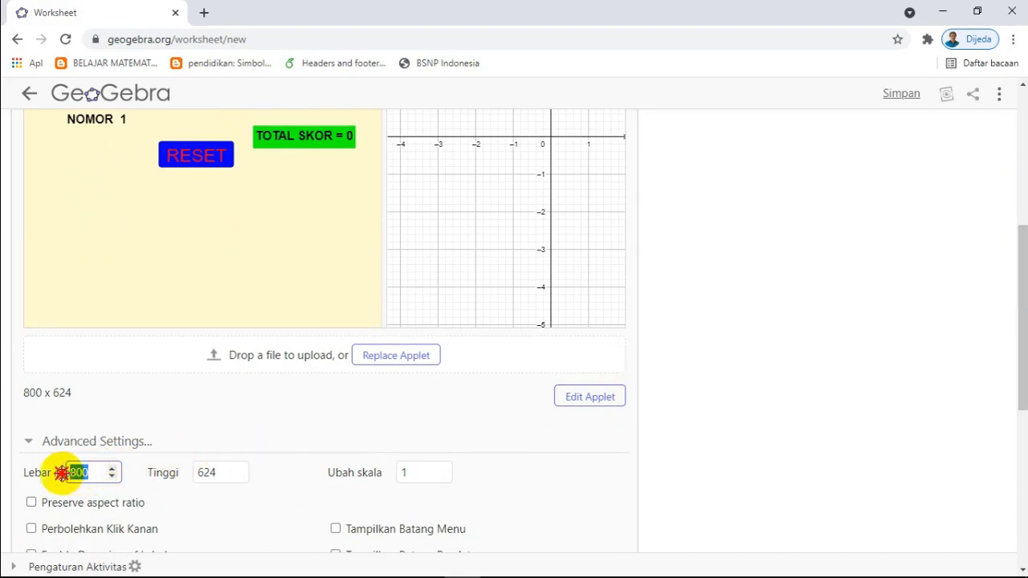
type("85")
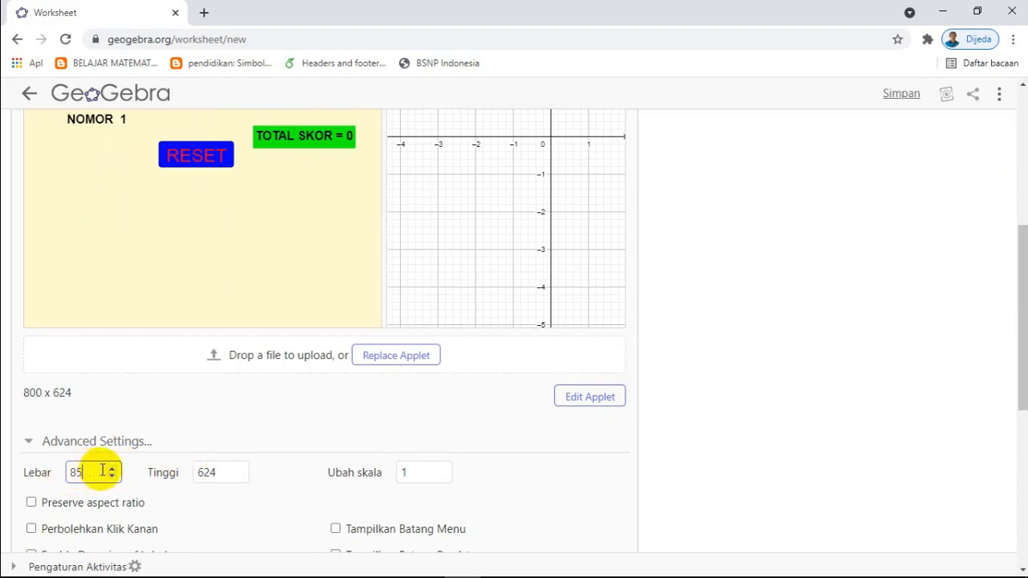
type("0")
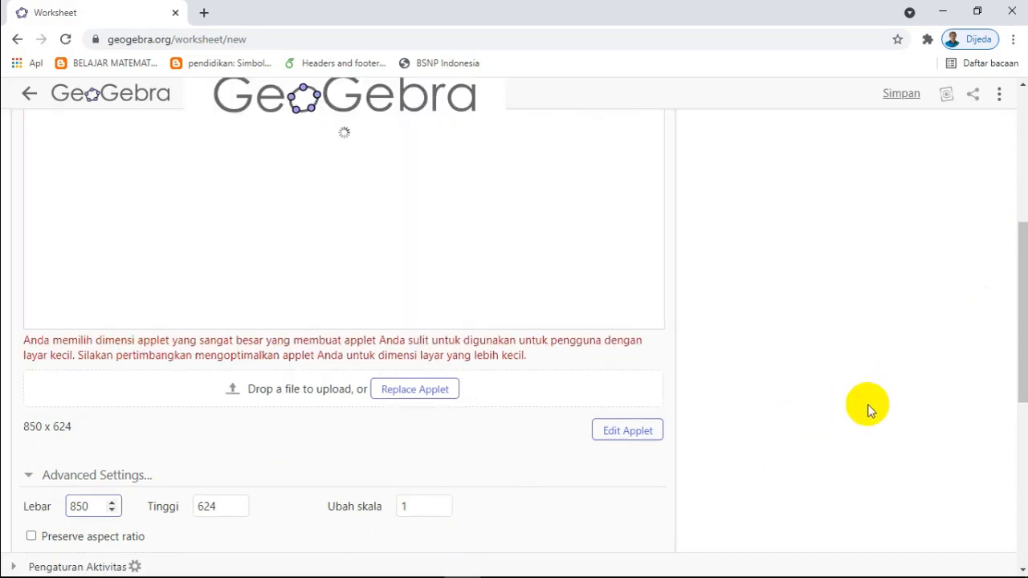
Step: Set the applet's height to 500 and shift the graph so its origin sits near the middle of the visible area
left_click_drag(1013, 355, 1002, 394)
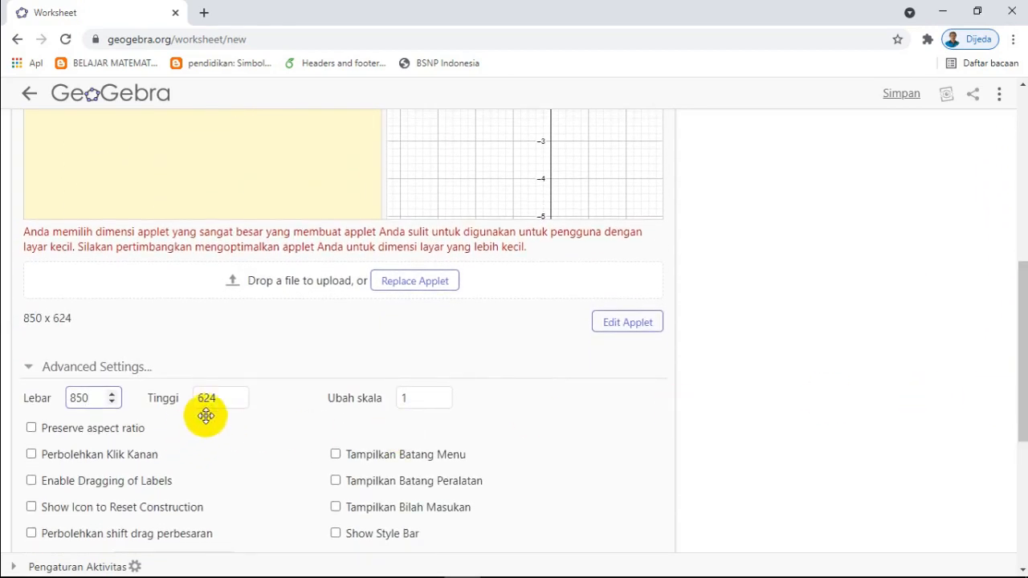
left_click_drag(218, 399, 189, 400)
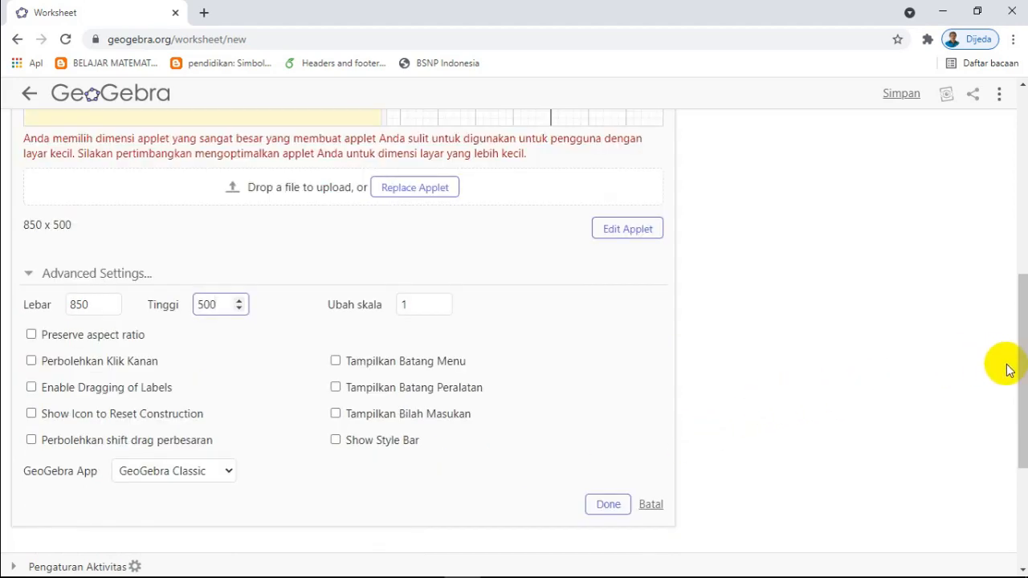
left_click_drag(1010, 371, 1003, 249)
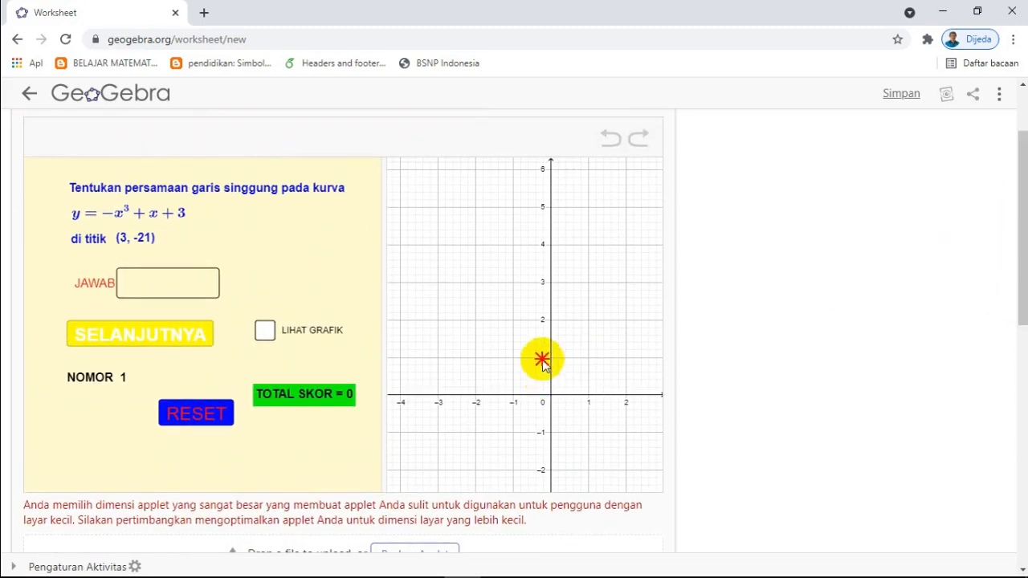
left_click_drag(541, 360, 497, 274)
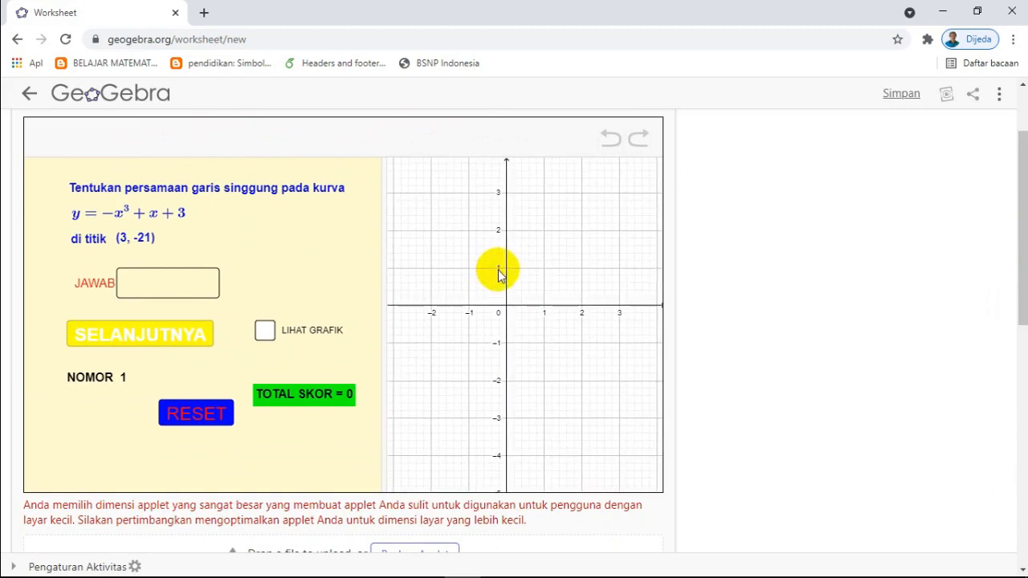
Step: Set the applet's scale to 0.9
left_click_drag(1021, 241, 1004, 311)
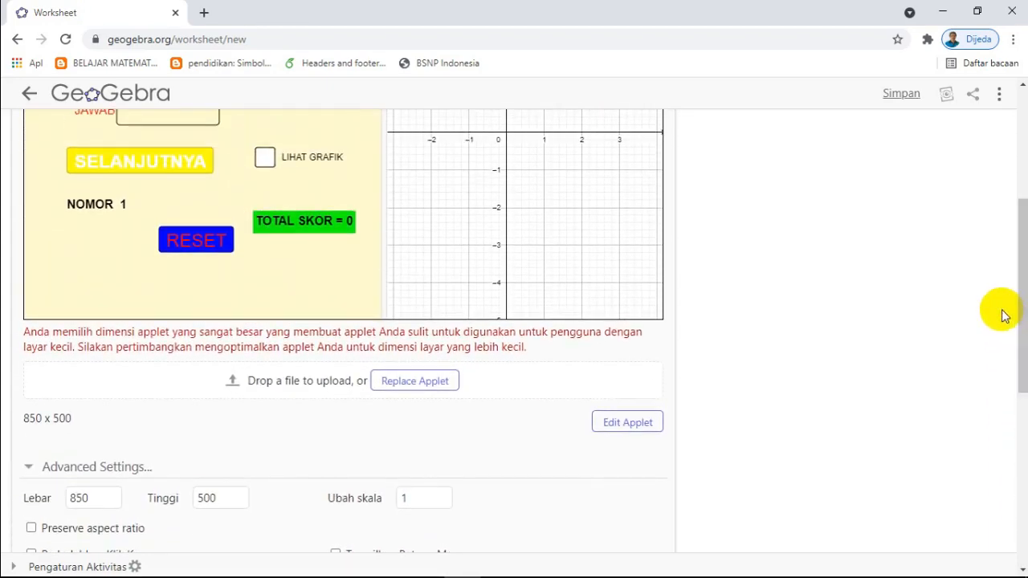
left_click(414, 499)
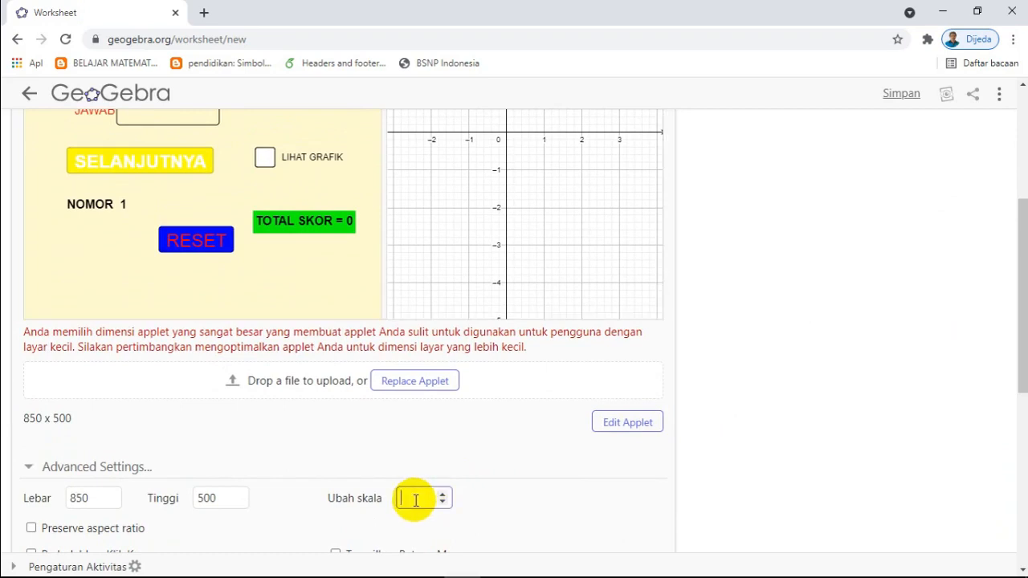
type("0.9")
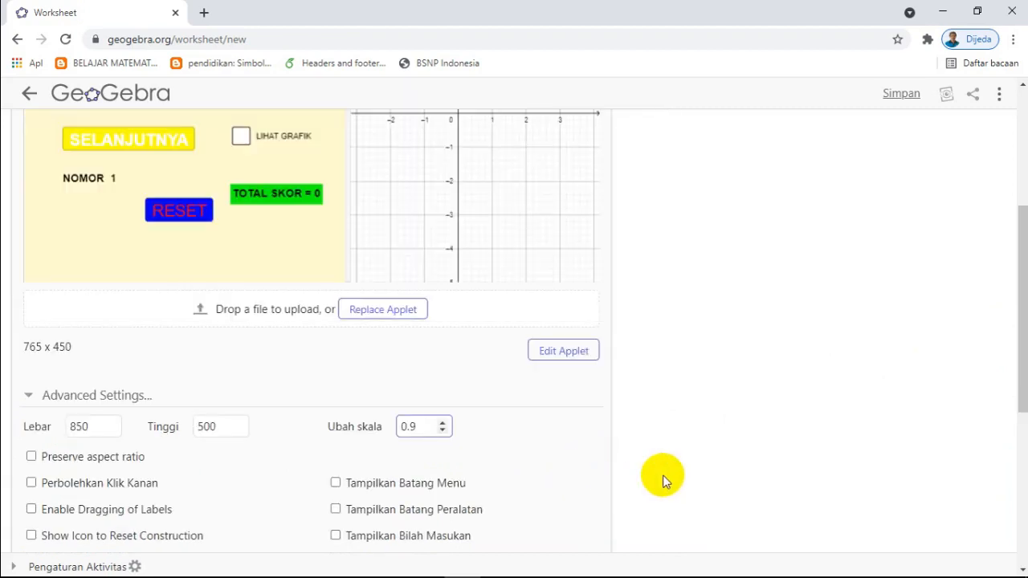
left_click_drag(1012, 344, 1012, 392)
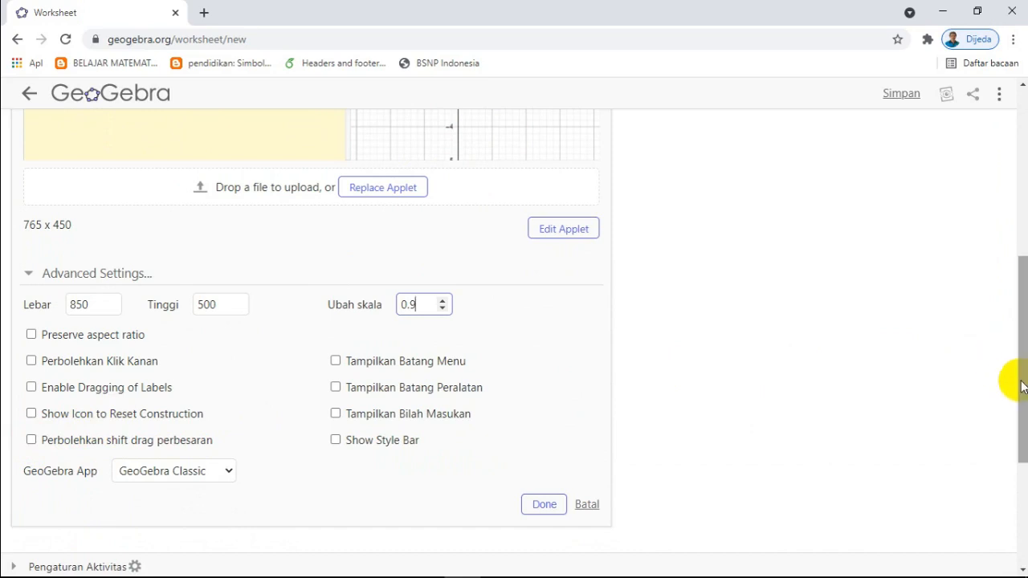
Step: Allow shift-drag zooming (Perbolehkan shift drag perbesaran) for the applet and finish editing it
left_click_drag(1019, 378, 746, 404)
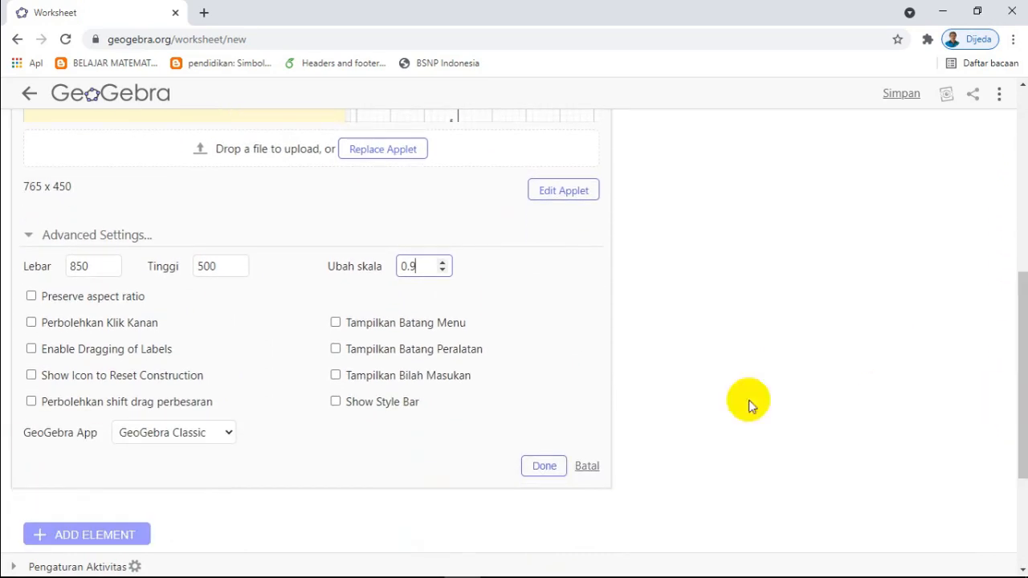
left_click(31, 402)
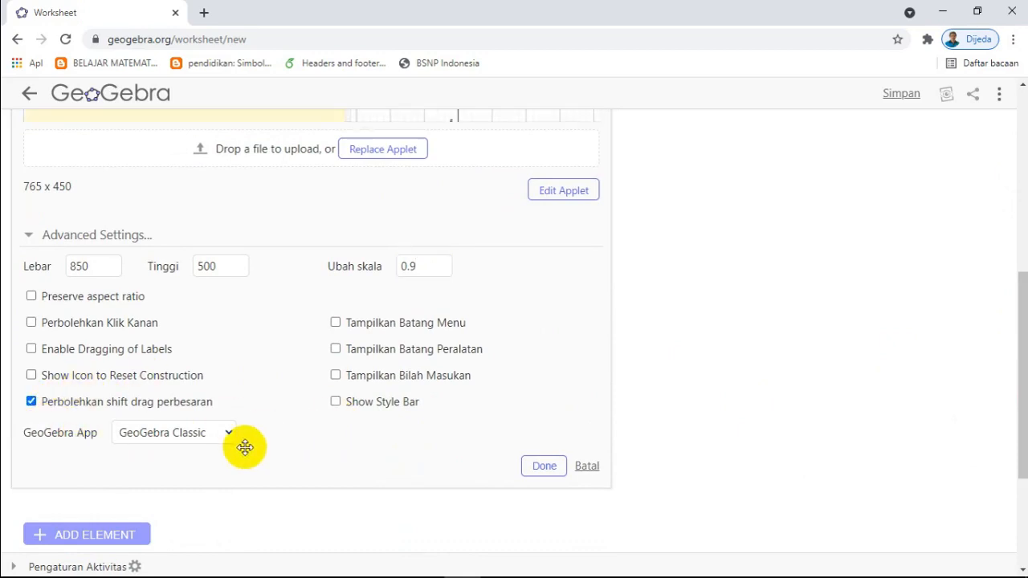
left_click_drag(1021, 349, 1012, 423)
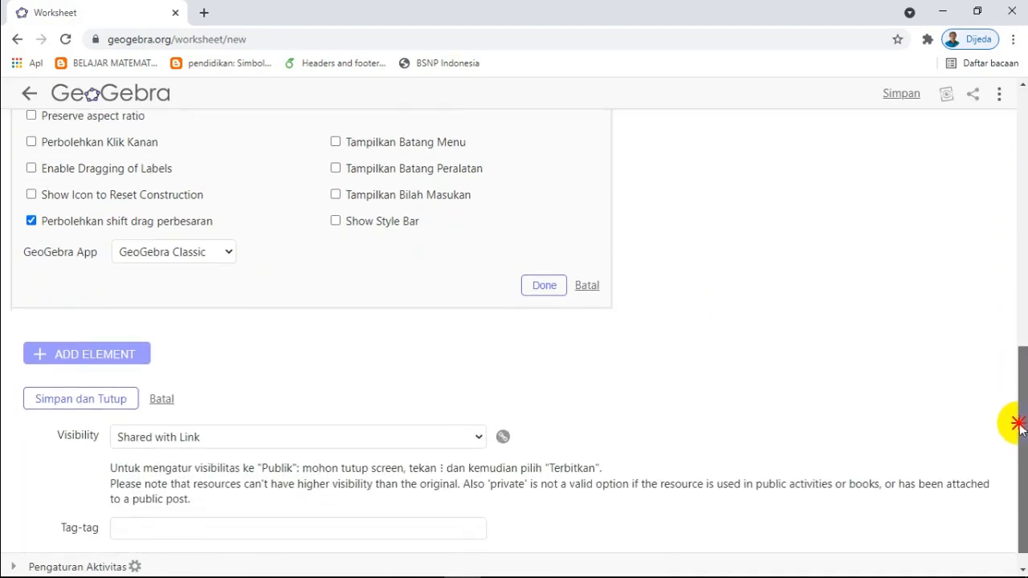
left_click(542, 286)
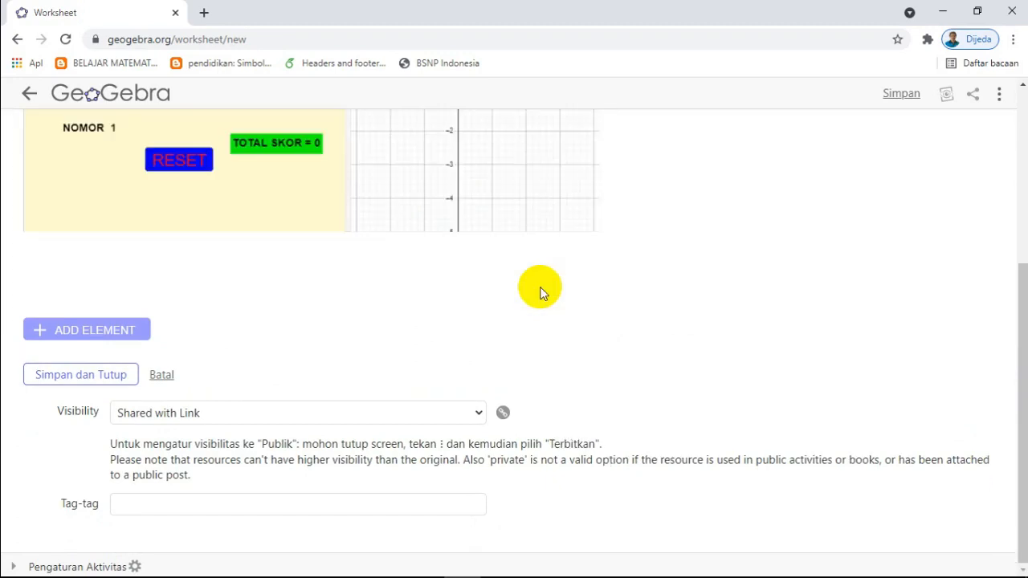
Step: Tag the worksheet Persamaan garis singgung, keeping it Shared with Link, and save and close it
left_click(1021, 315)
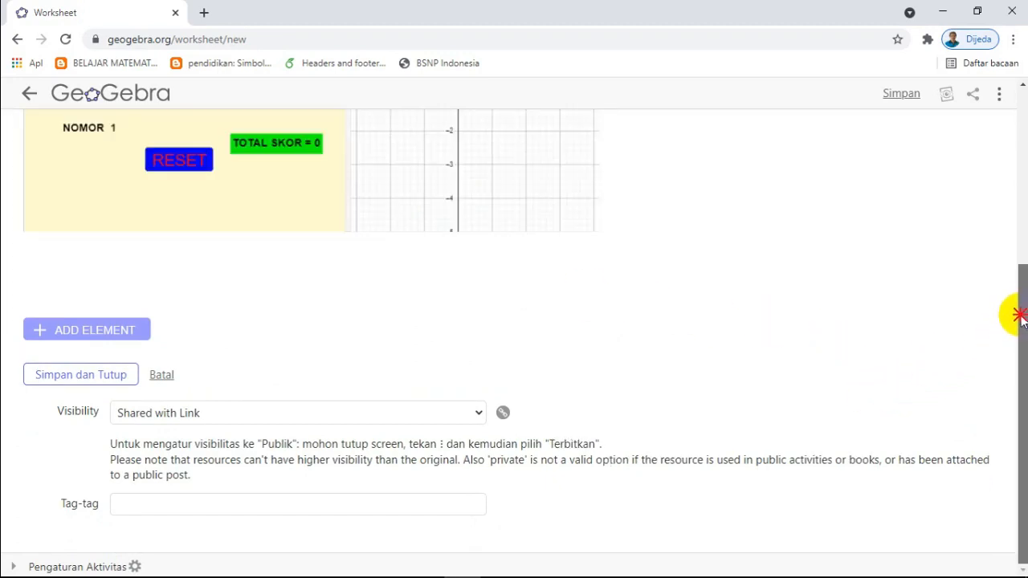
left_click(1021, 387)
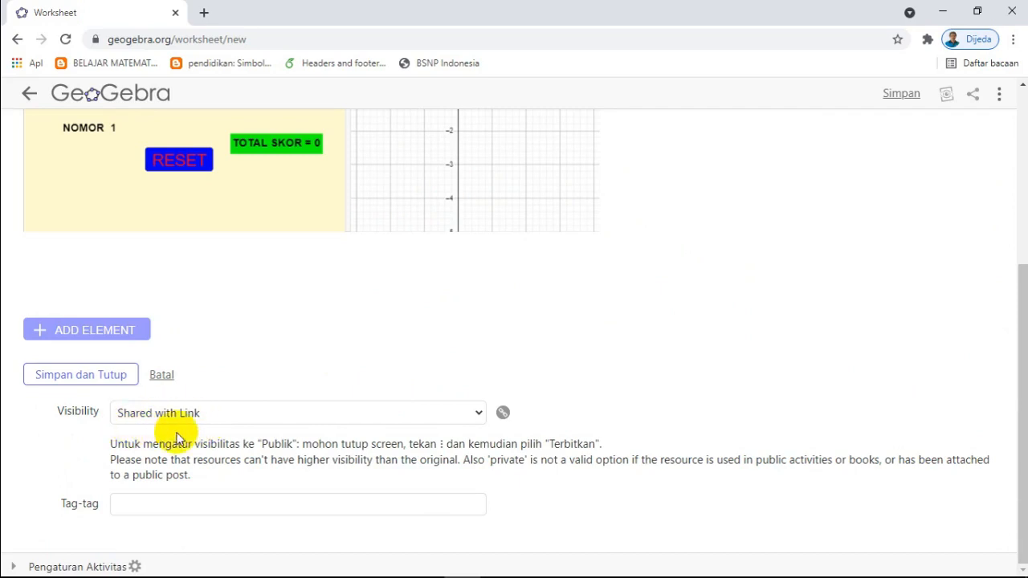
left_click(152, 504)
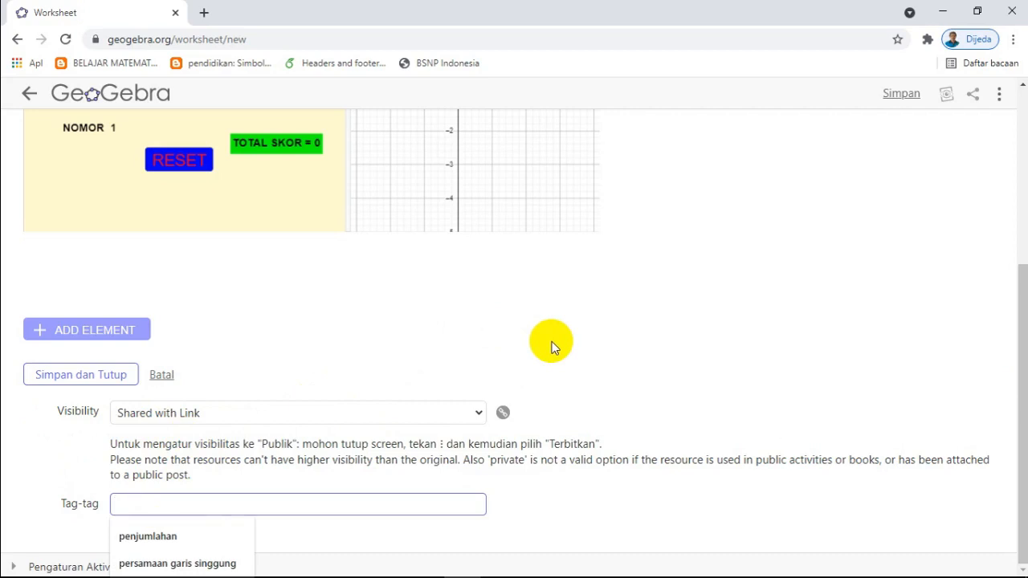
type("Pers")
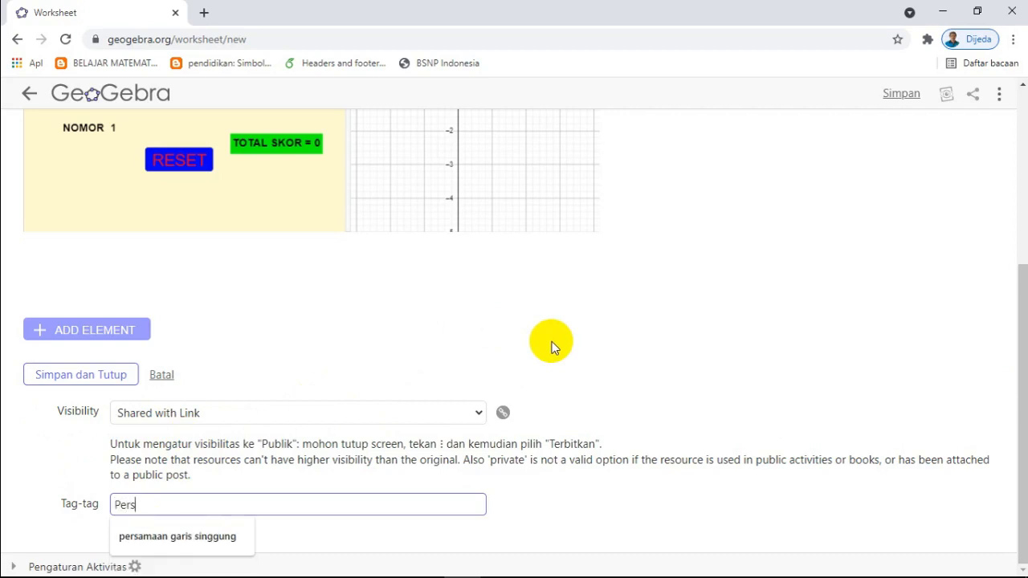
type("amaan ga")
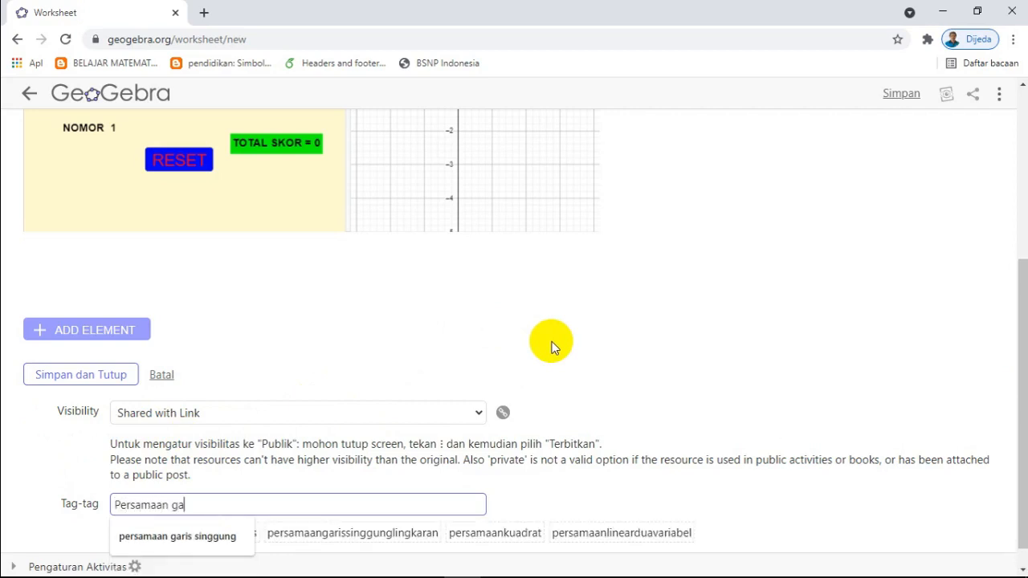
type("ris singgung")
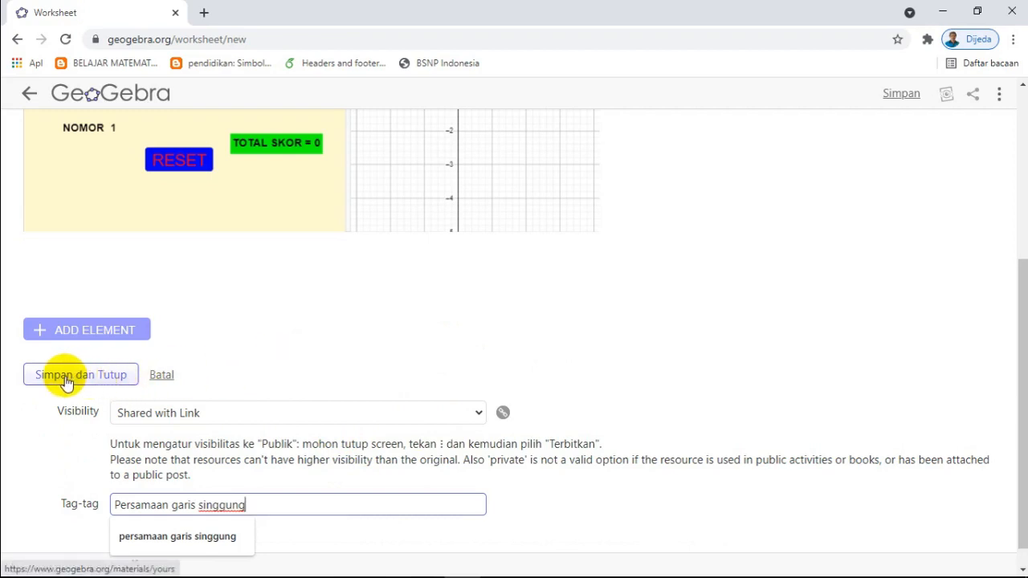
left_click(67, 383)
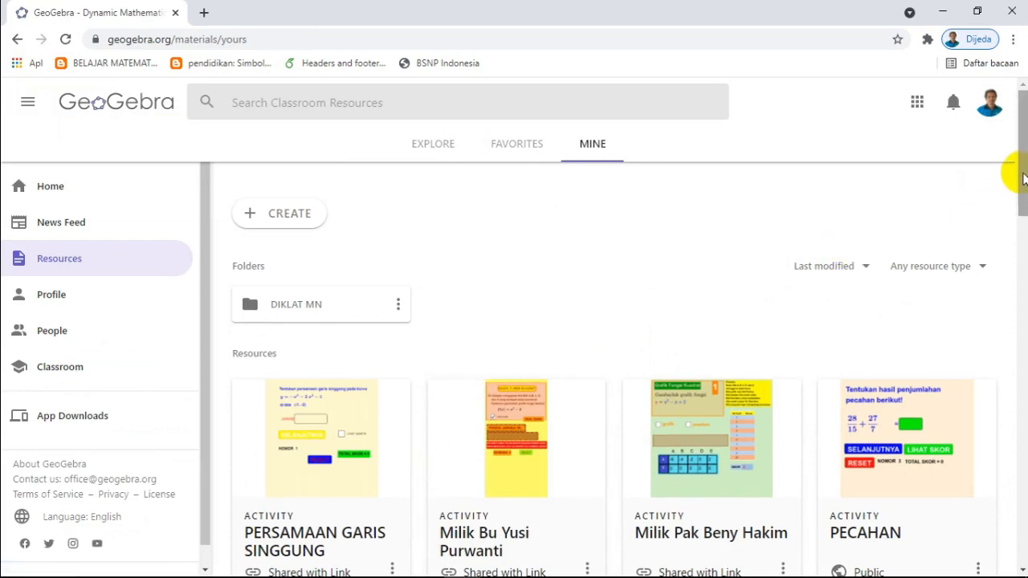
Step: Start publishing the PERSAMAAN GARIS SINGGUNG activity from the resources list
left_click_drag(1018, 169, 1021, 206)
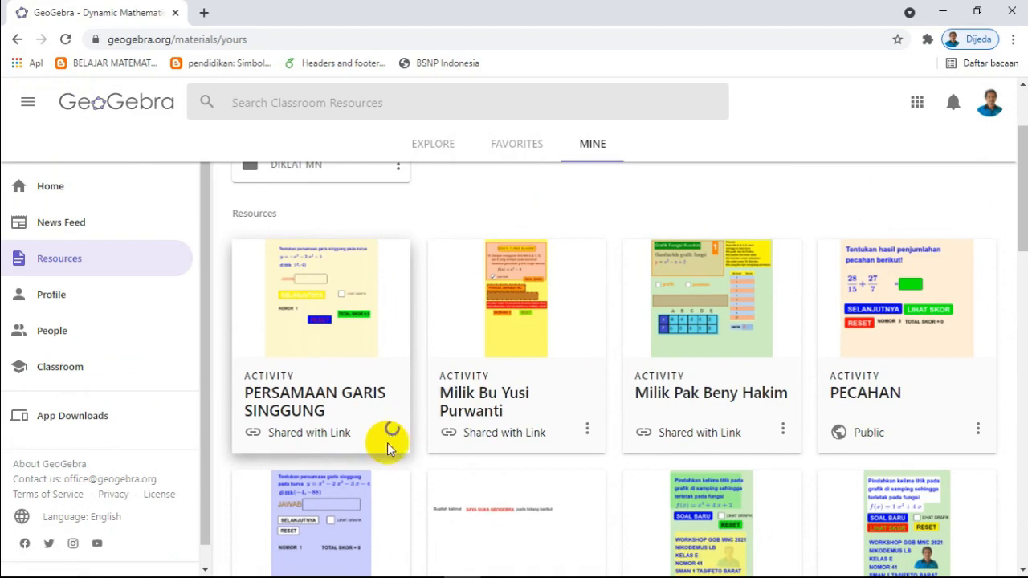
left_click(391, 424)
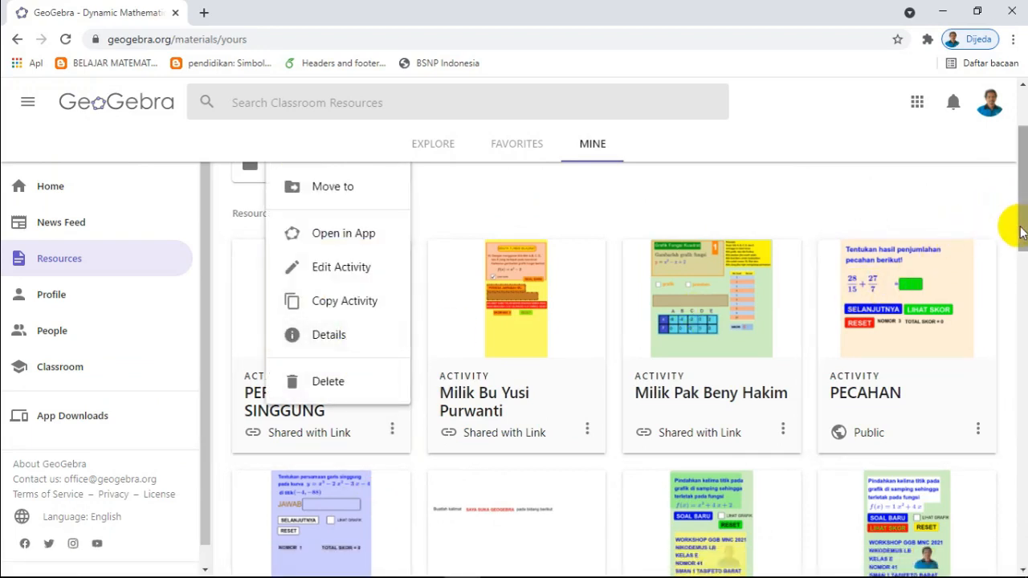
left_click_drag(1015, 222, 1021, 197)
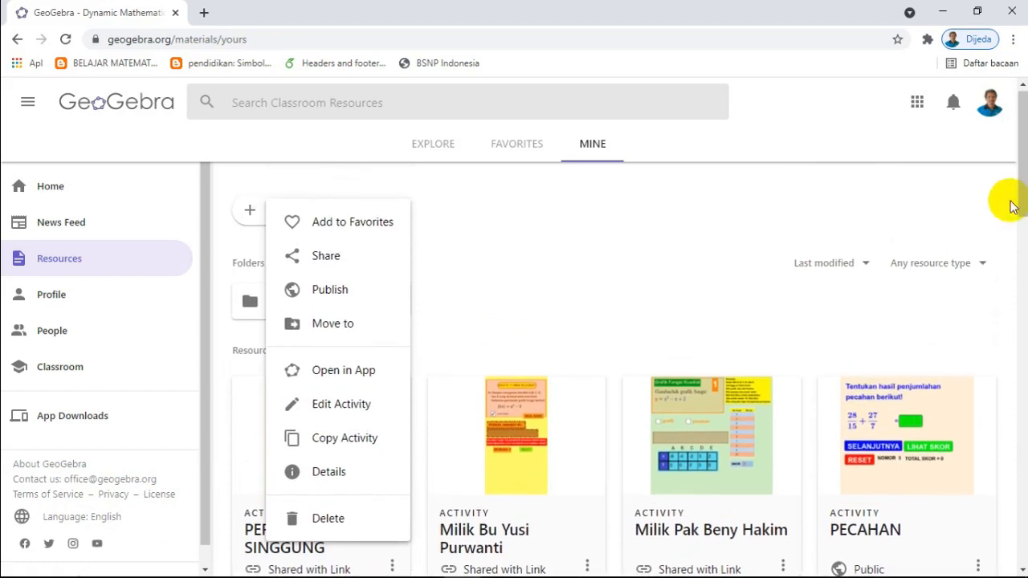
left_click(329, 294)
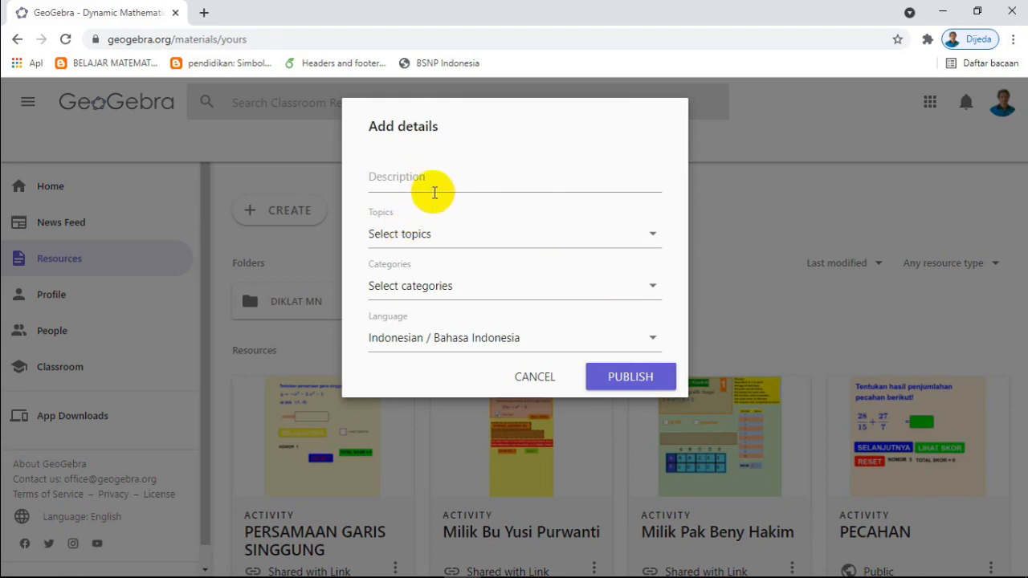
Step: Select the topics Algebra, Difference and Slope, Differential Calculus, Function Graph and Functions for the activity being published
left_click(653, 237)
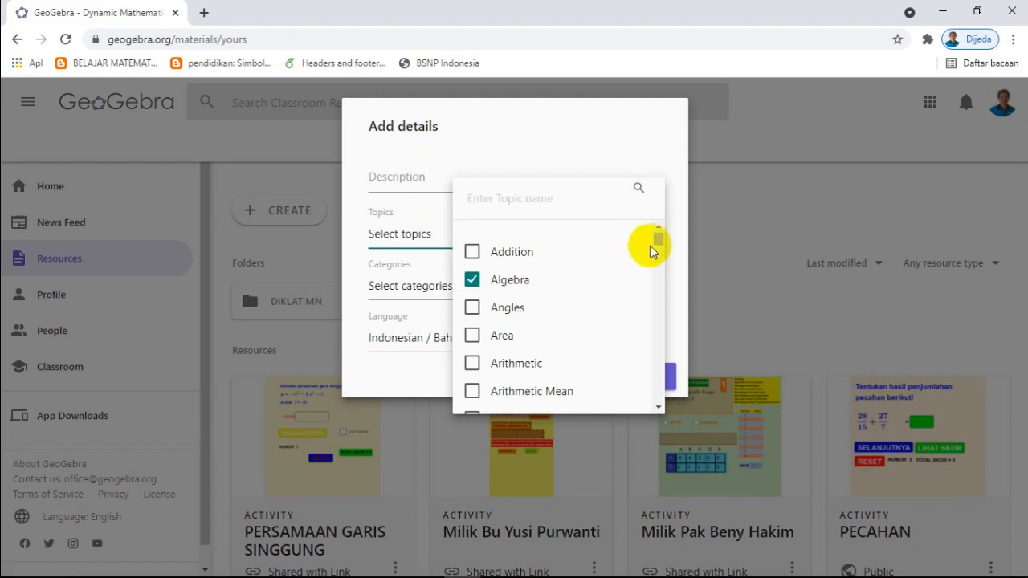
left_click_drag(657, 239, 657, 245)
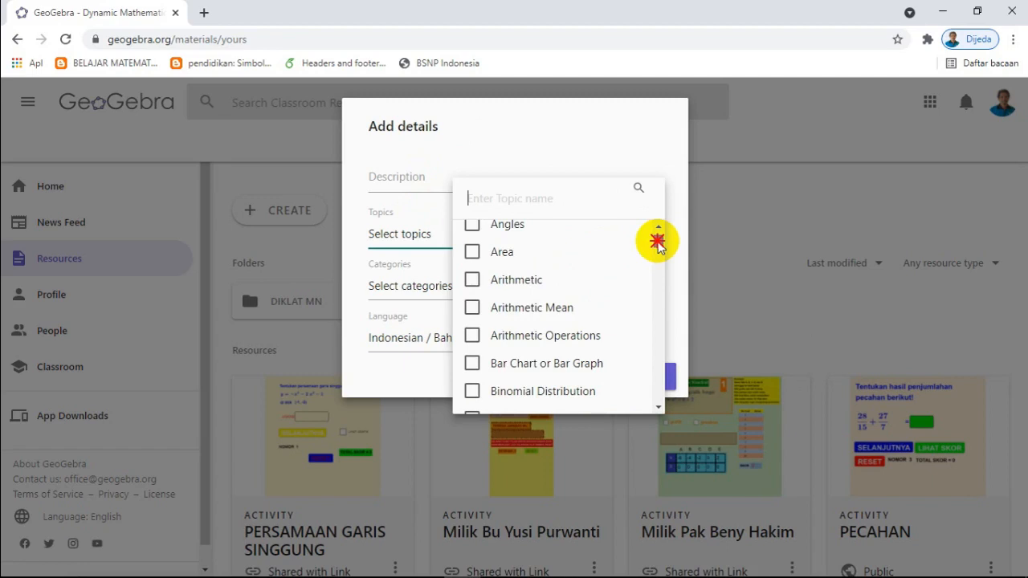
left_click_drag(657, 241, 663, 275)
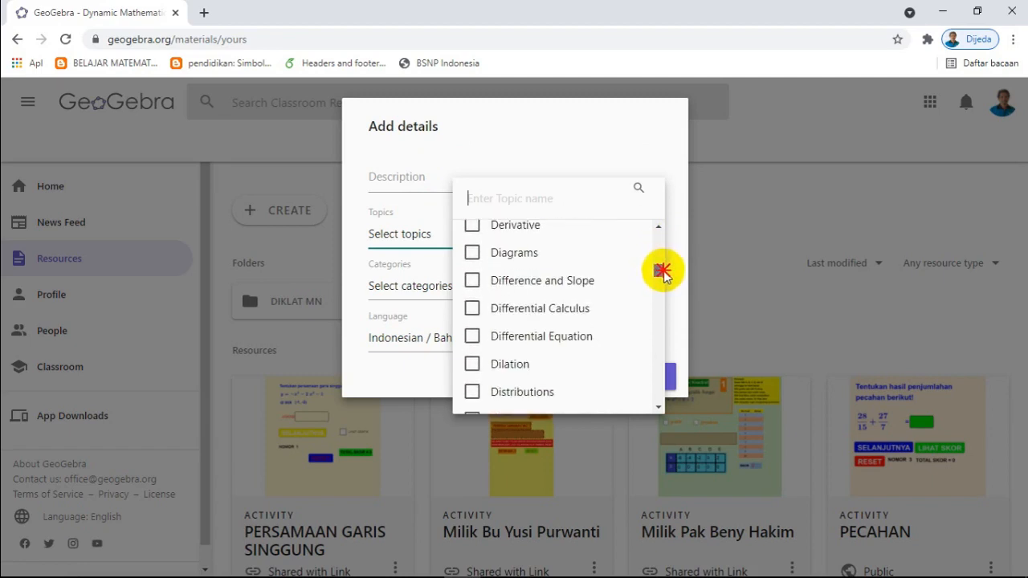
left_click(542, 281)
left_click(521, 309)
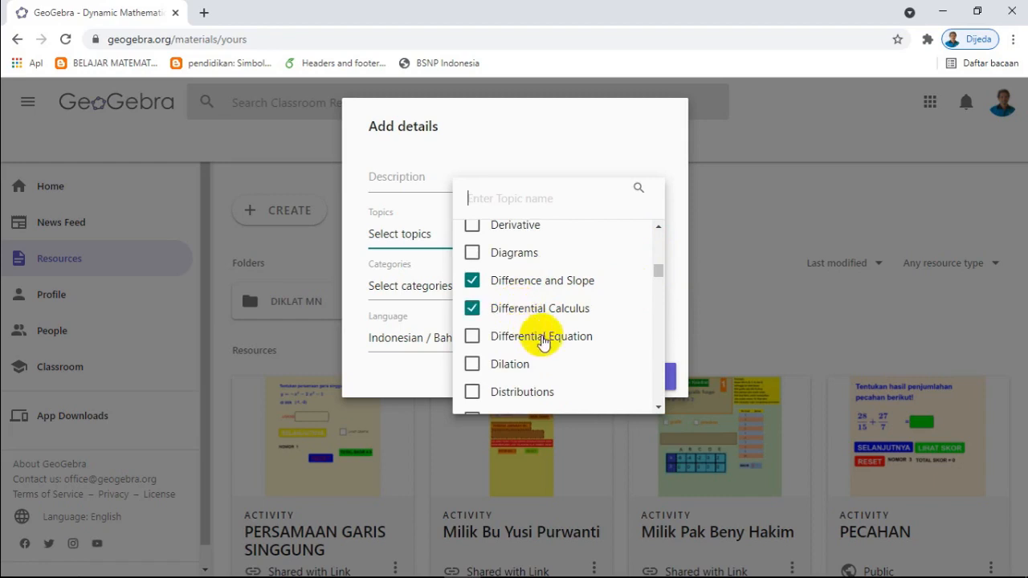
left_click_drag(654, 279, 660, 282)
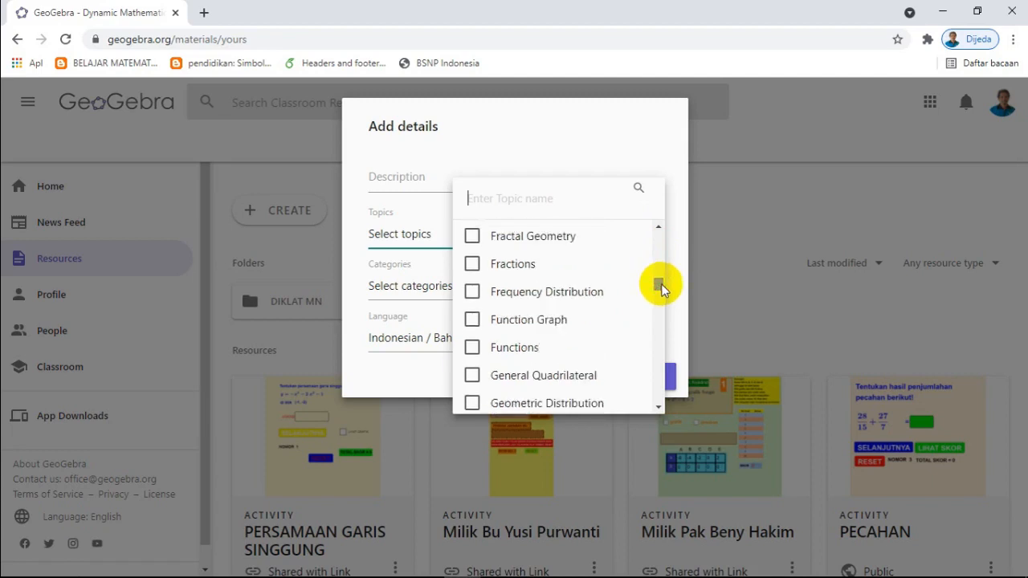
left_click(547, 321)
left_click(506, 349)
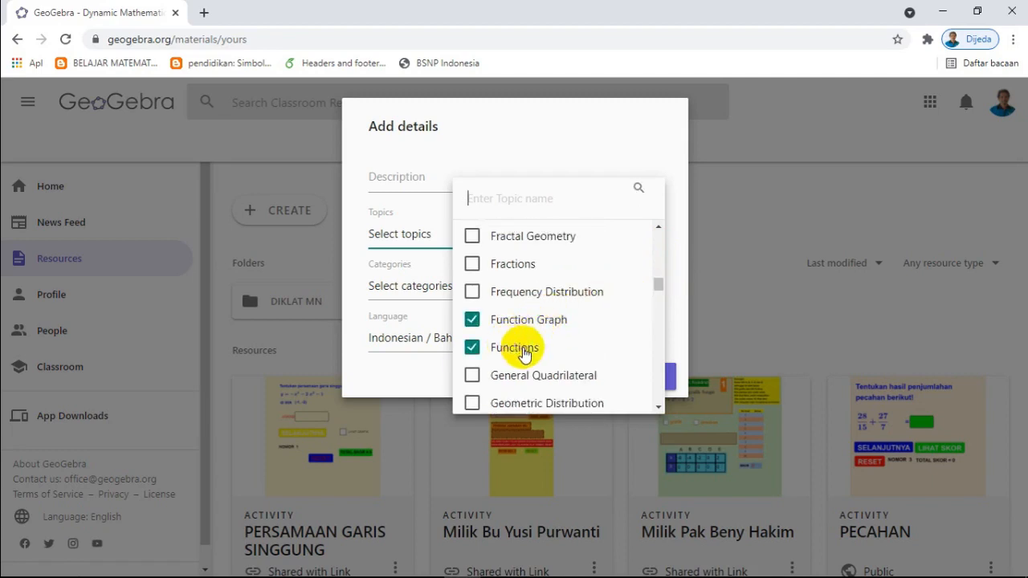
Step: Add the topics Geometry, Mathematics and Polynomial Functions, finish the topic selection and dismiss the antivirus advertisement
left_click_drag(657, 286, 658, 296)
left_click(511, 276)
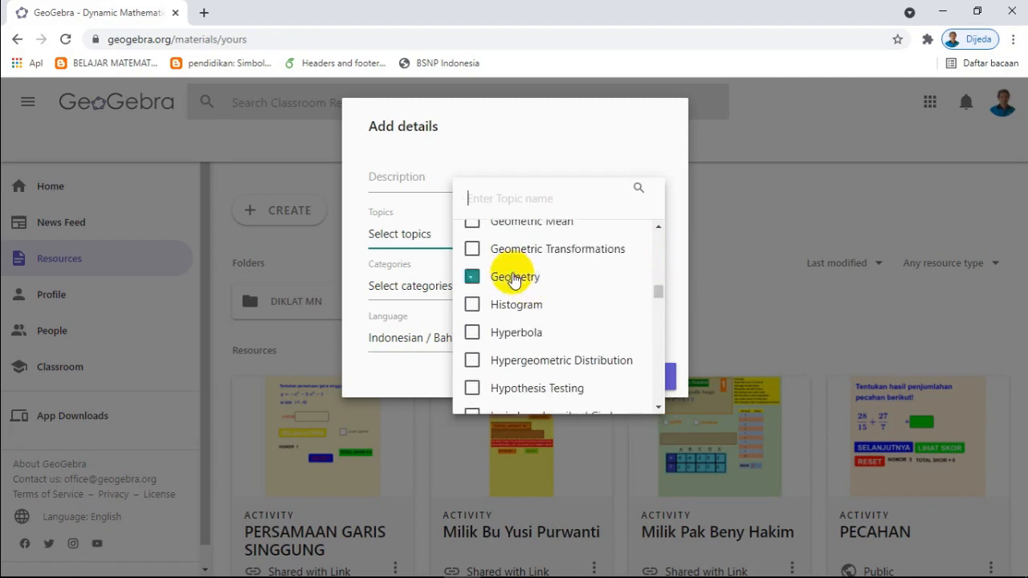
left_click_drag(656, 295, 651, 399)
left_click(543, 314)
left_click(576, 362)
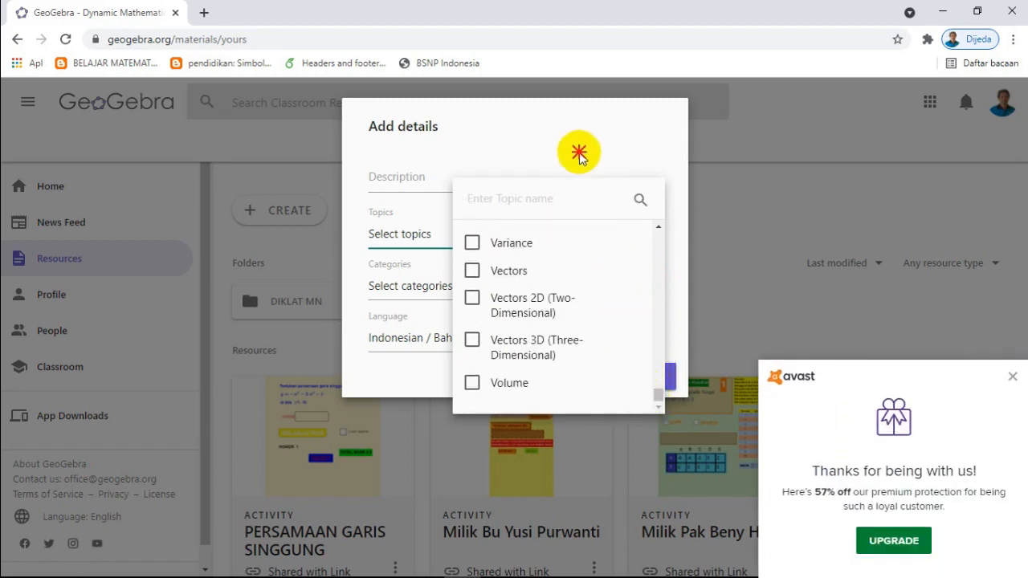
left_click(579, 153)
left_click(1013, 376)
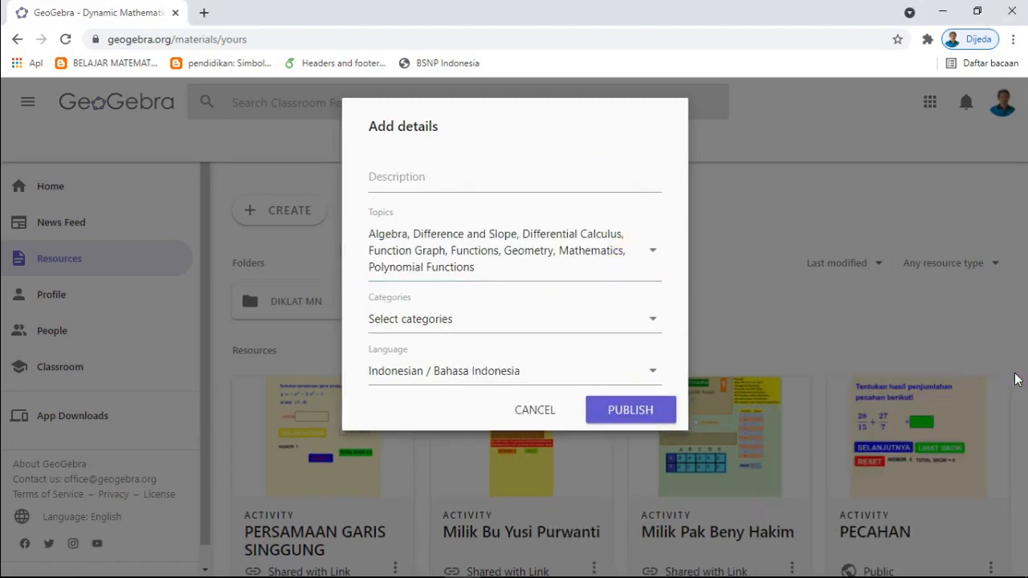
Step: Assign the category Practice and publish the activity, keeping Indonesian / Bahasa Indonesia as its language
left_click(652, 323)
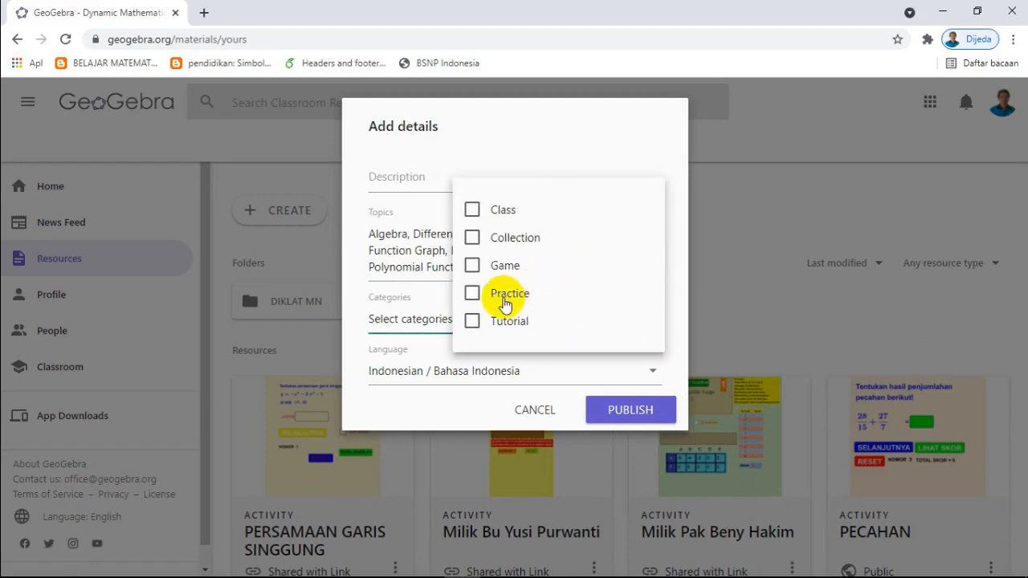
left_click(473, 294)
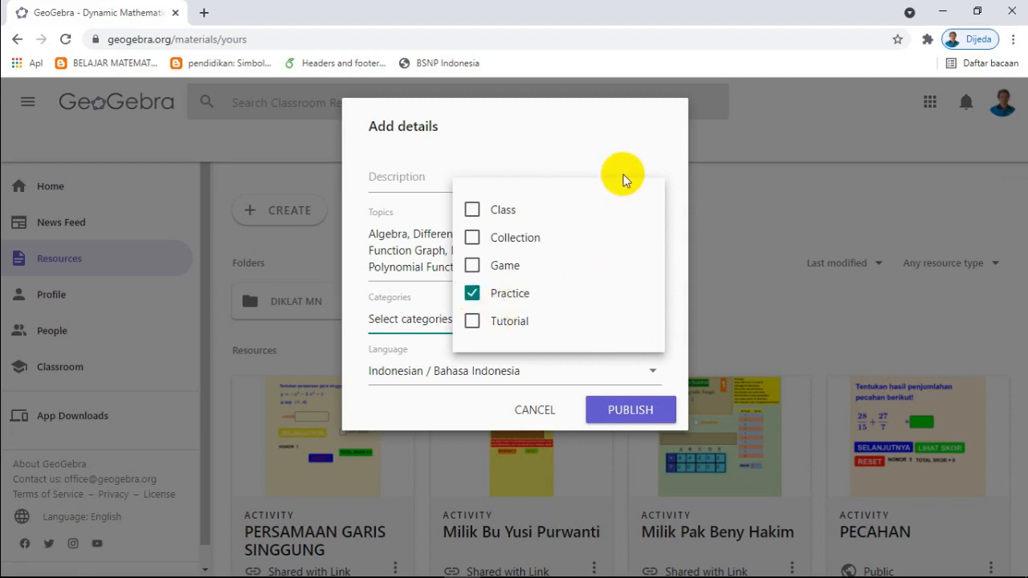
left_click(621, 142)
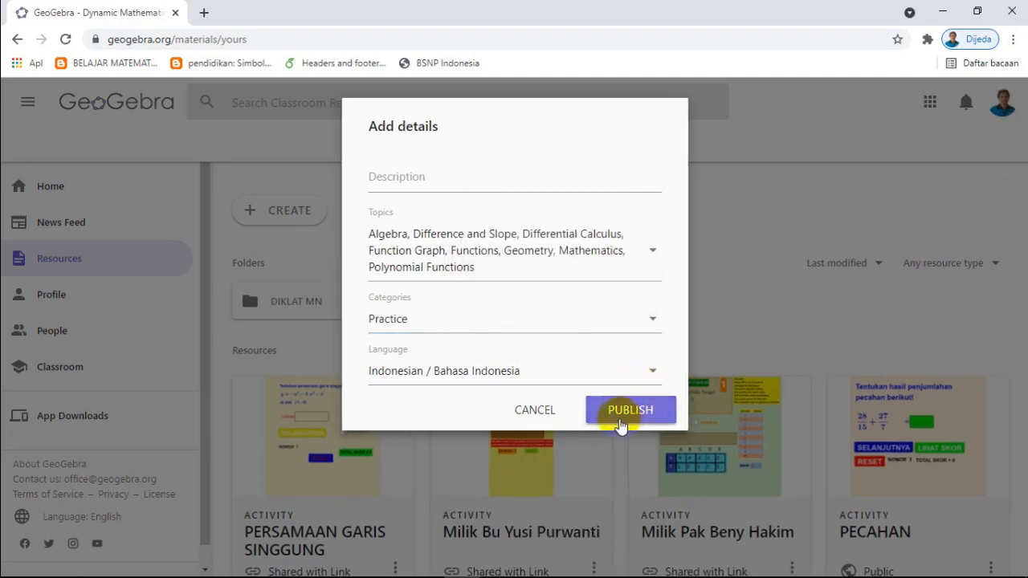
left_click(617, 410)
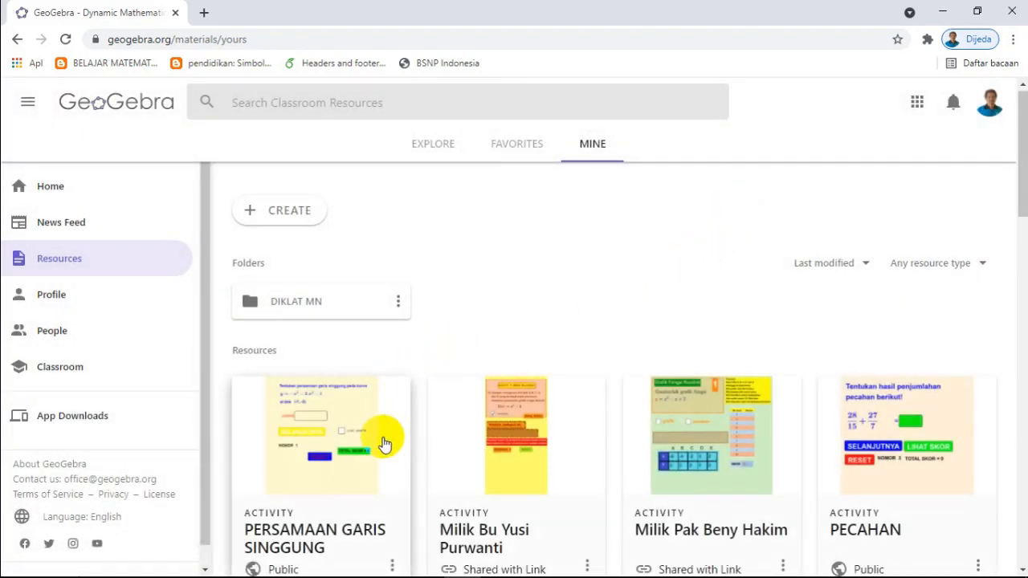
Step: Copy the share link of the published PERSAMAAN GARIS SINGGUNG activity and close the sharing dialog
left_click(1021, 185)
left_click_drag(1021, 185, 1014, 222)
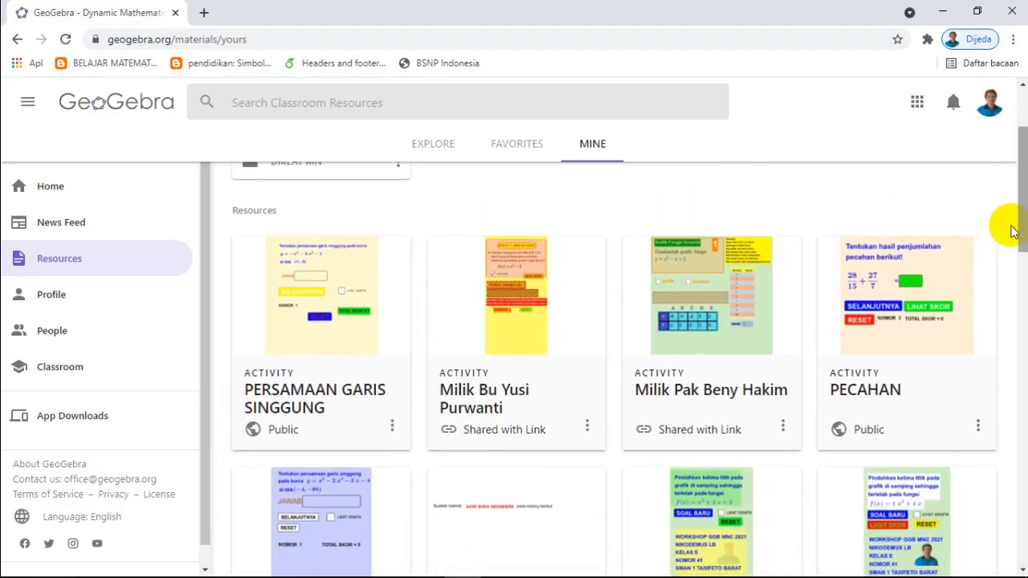
left_click(393, 427)
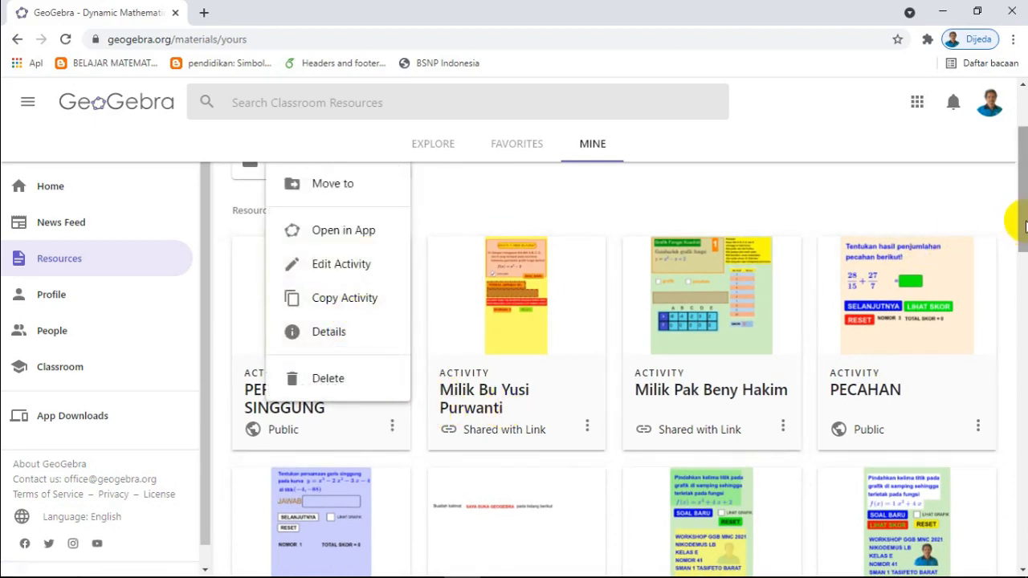
left_click_drag(1019, 219, 1018, 181)
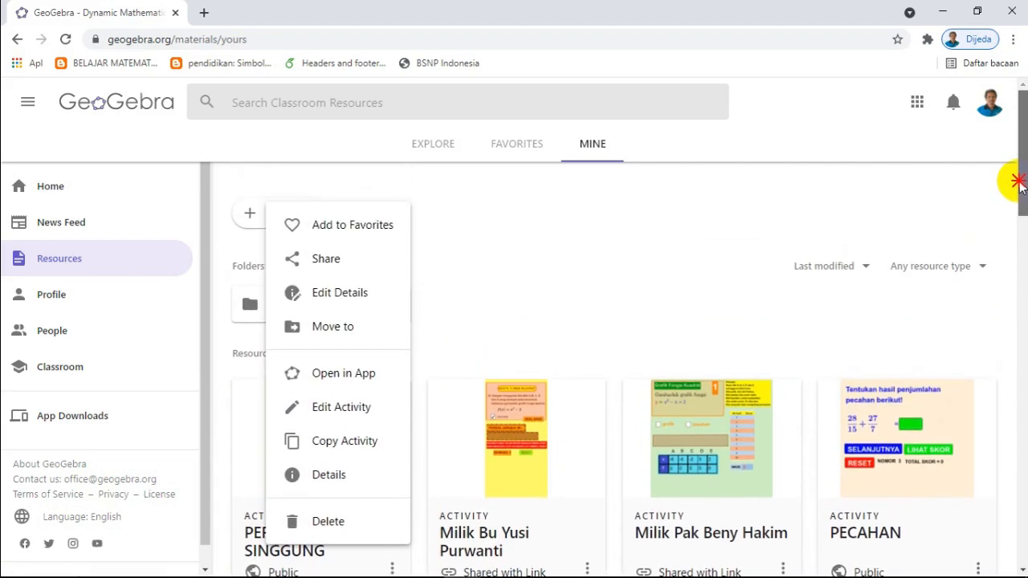
left_click(335, 261)
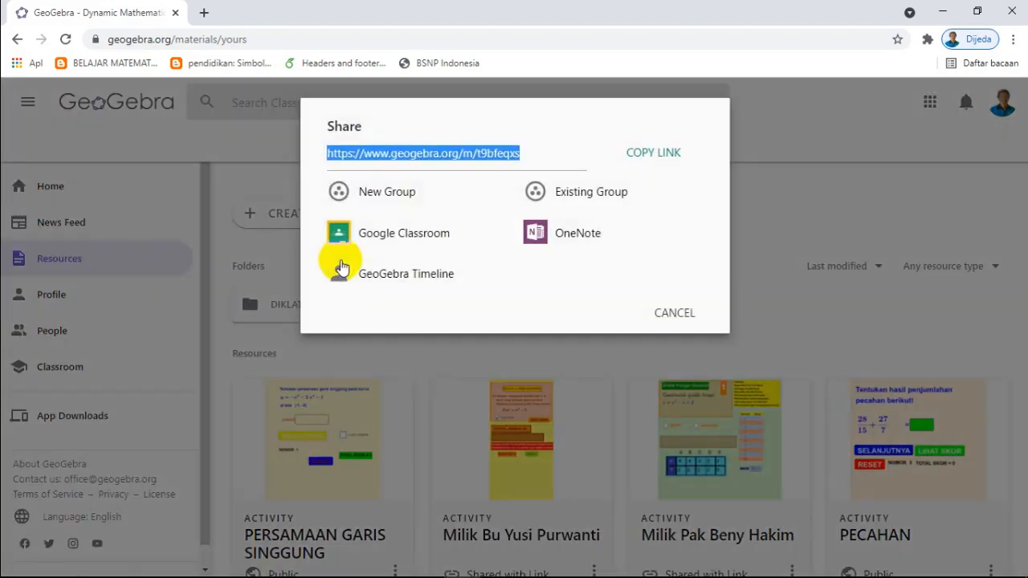
left_click(659, 156)
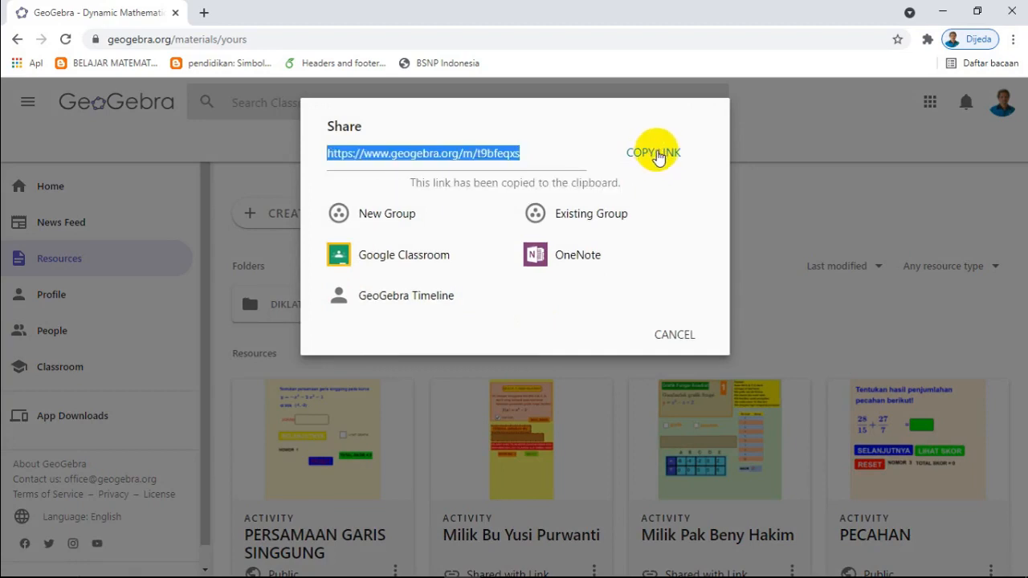
left_click(658, 157)
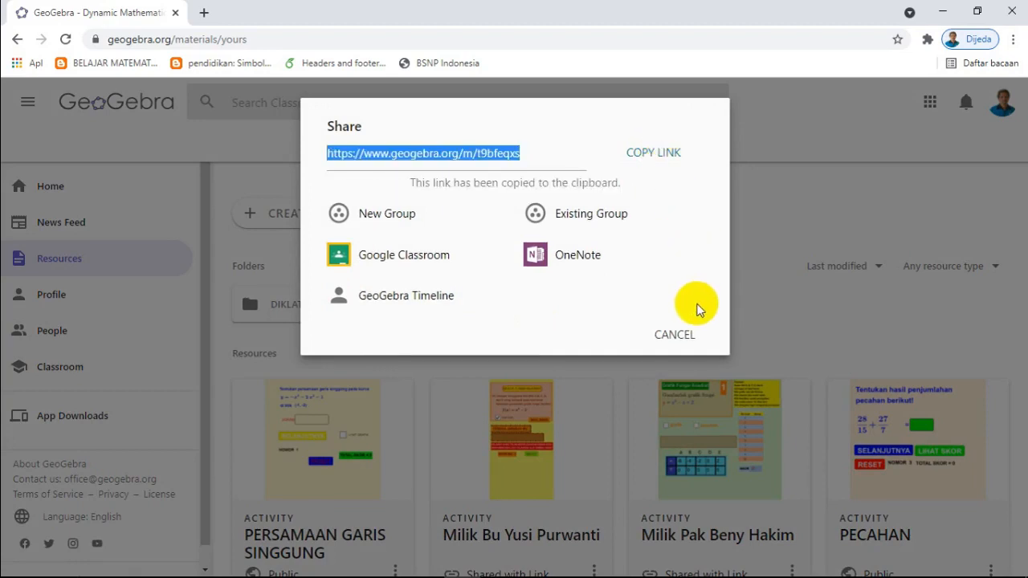
left_click(770, 195)
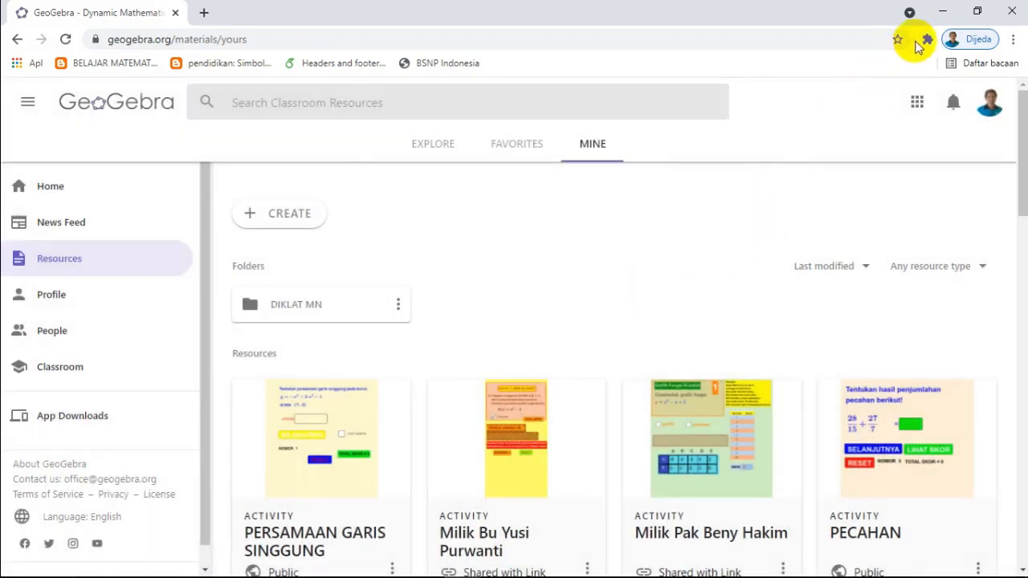